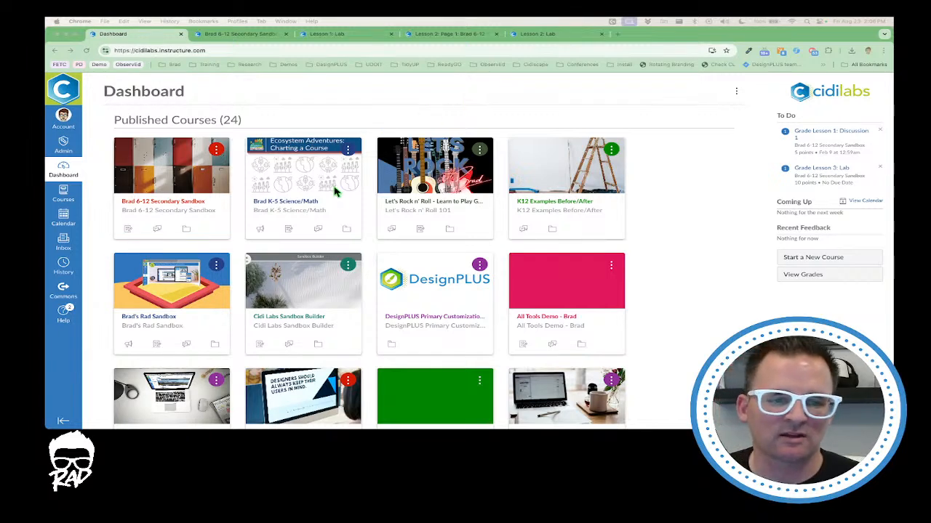
Step: Switch from the dashboard to the home page of the 6-12 Secondary Sandbox course
{"action": "scroll", "coordinate": [322, 208], "scroll_direction": "down", "scroll_amount": 1}
{"action": "scroll", "coordinate": [322, 208], "scroll_direction": "up", "scroll_amount": 1}
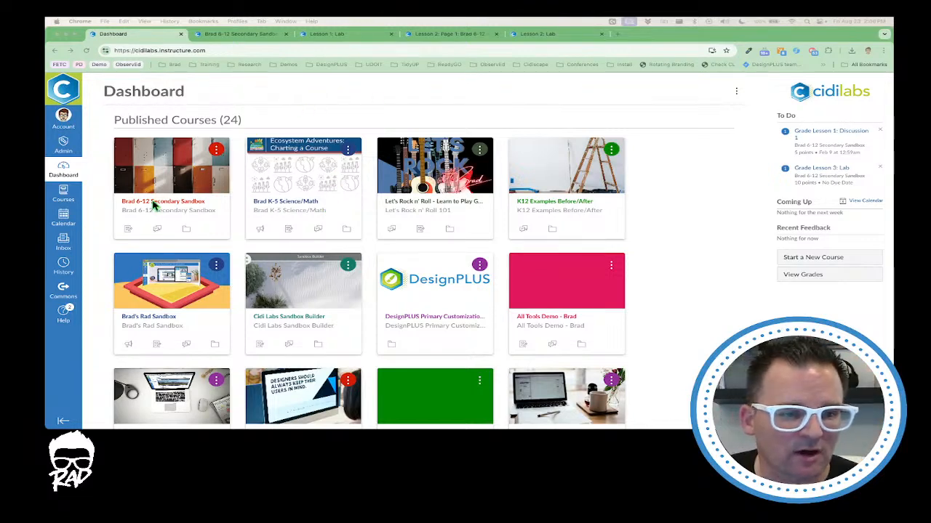
{"action": "left_click", "coordinate": [225, 115]}
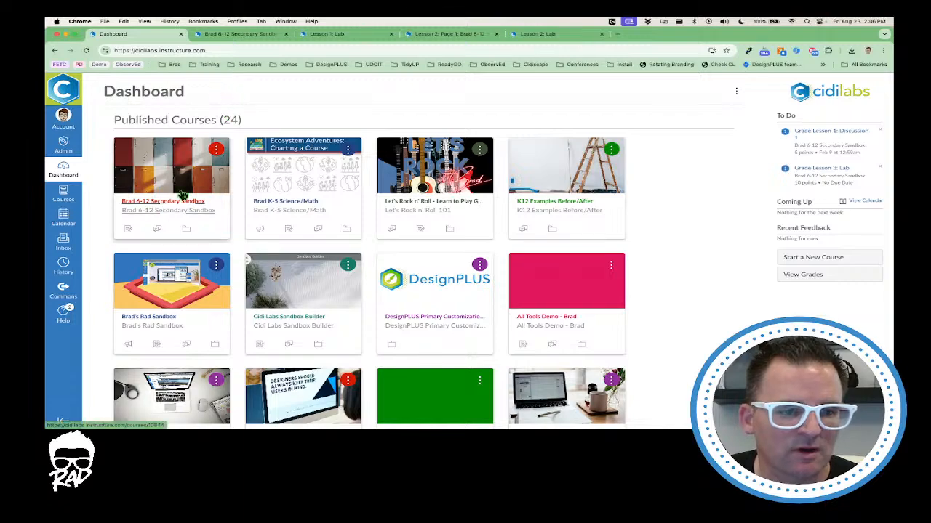
{"action": "left_click", "coordinate": [240, 34]}
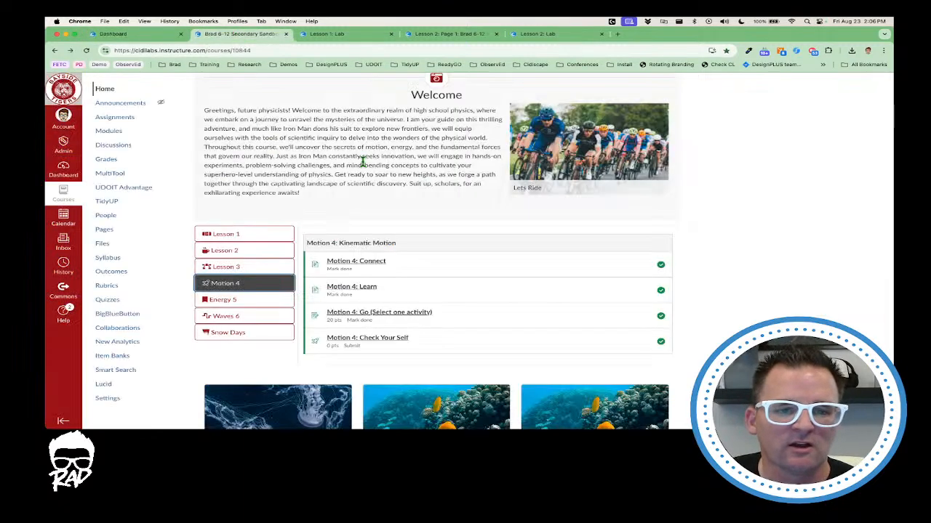
{"action": "scroll", "coordinate": [363, 162], "scroll_direction": "down", "scroll_amount": 2}
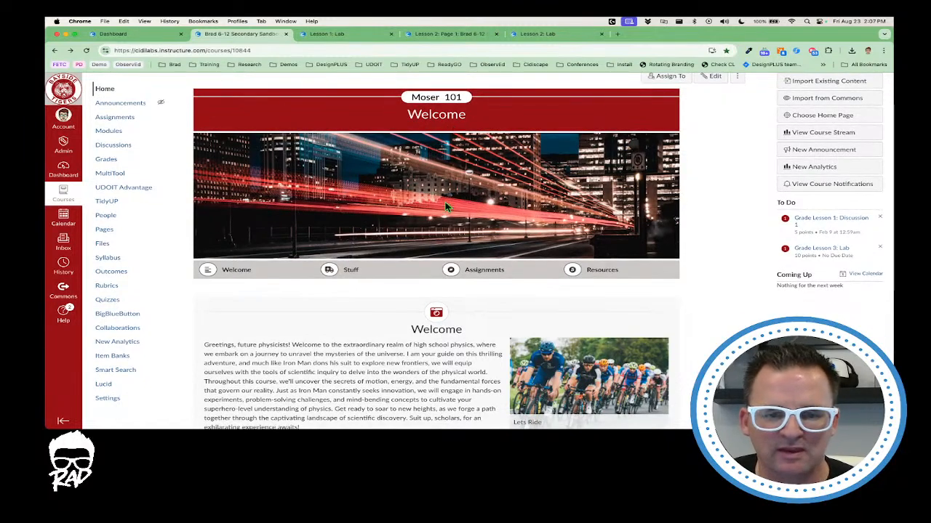
Step: Browse the home page's module list, viewing the contents of Lesson 3, Energy 5 and Lesson 1
{"action": "scroll", "coordinate": [430, 280], "scroll_direction": "down", "scroll_amount": 4}
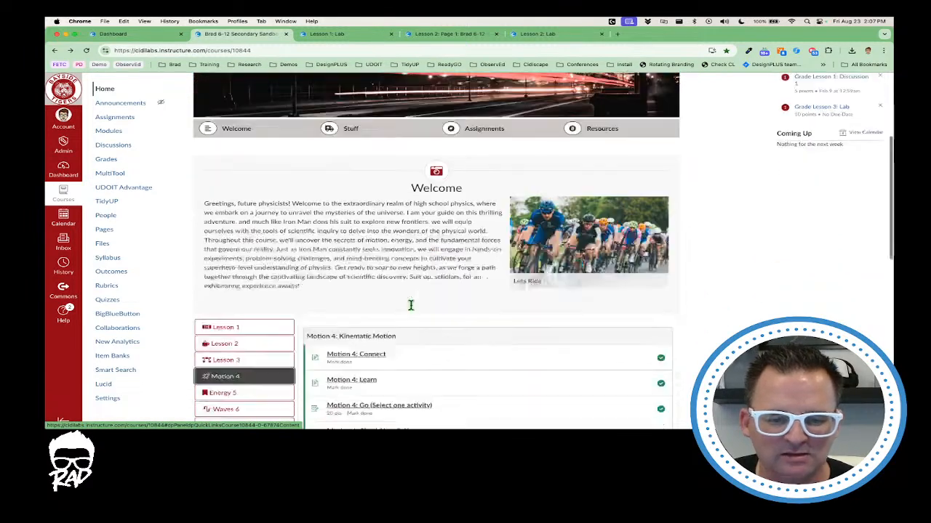
{"action": "scroll", "coordinate": [410, 306], "scroll_direction": "down", "scroll_amount": 5}
{"action": "left_click", "coordinate": [251, 188]}
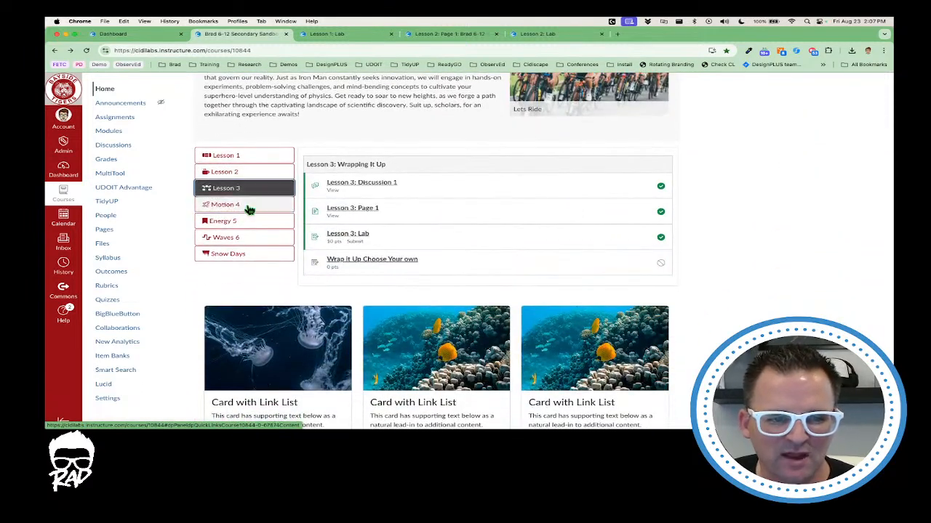
{"action": "left_click", "coordinate": [247, 221]}
{"action": "left_click", "coordinate": [258, 189]}
{"action": "left_click", "coordinate": [255, 155]}
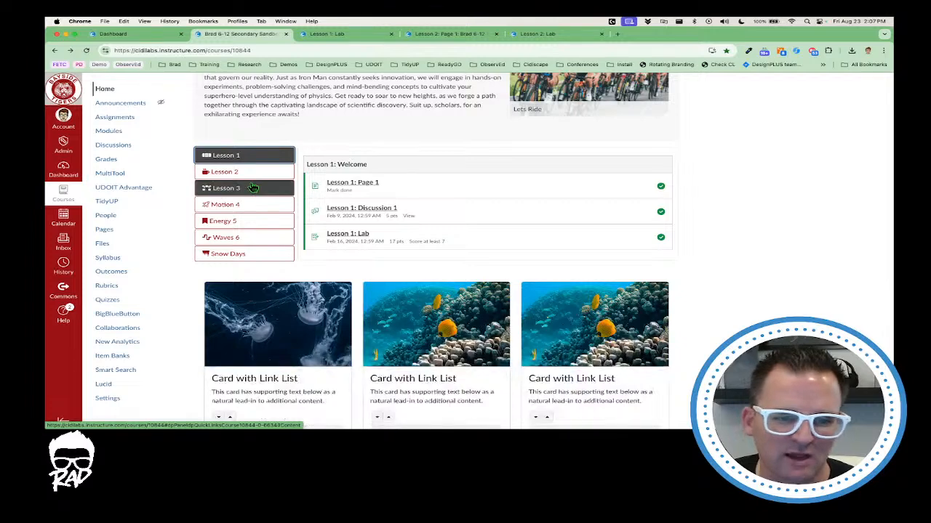
Step: Review the home page's banner and welcome section, and open Lesson 1: Page 1 from the Lesson 1 links
{"action": "scroll", "coordinate": [250, 189], "scroll_direction": "up", "scroll_amount": 4}
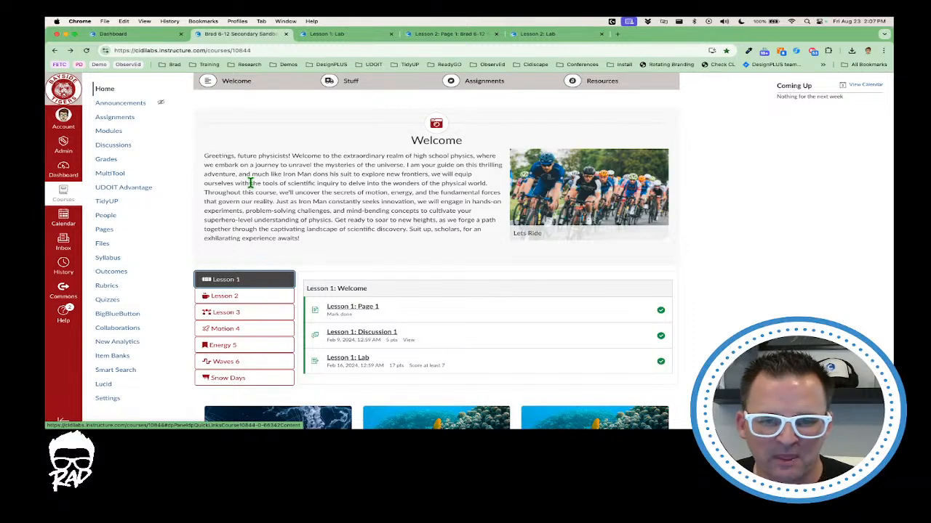
{"action": "scroll", "coordinate": [337, 196], "scroll_direction": "up", "scroll_amount": 5}
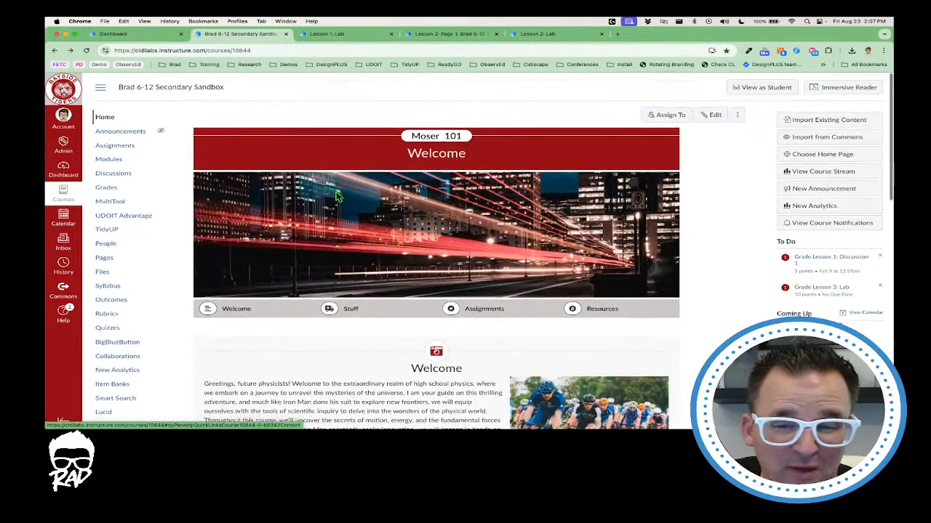
{"action": "scroll", "coordinate": [336, 197], "scroll_direction": "down", "scroll_amount": 1}
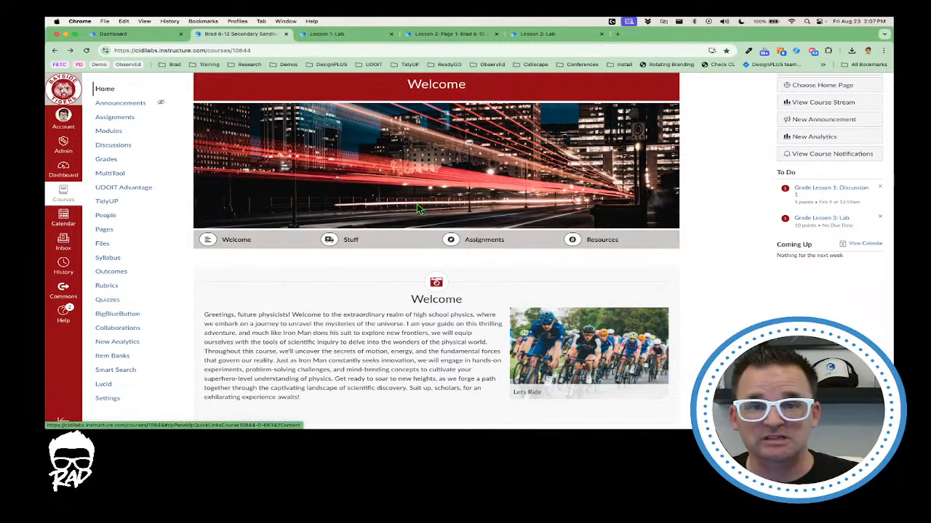
{"action": "scroll", "coordinate": [419, 209], "scroll_direction": "down", "scroll_amount": 1}
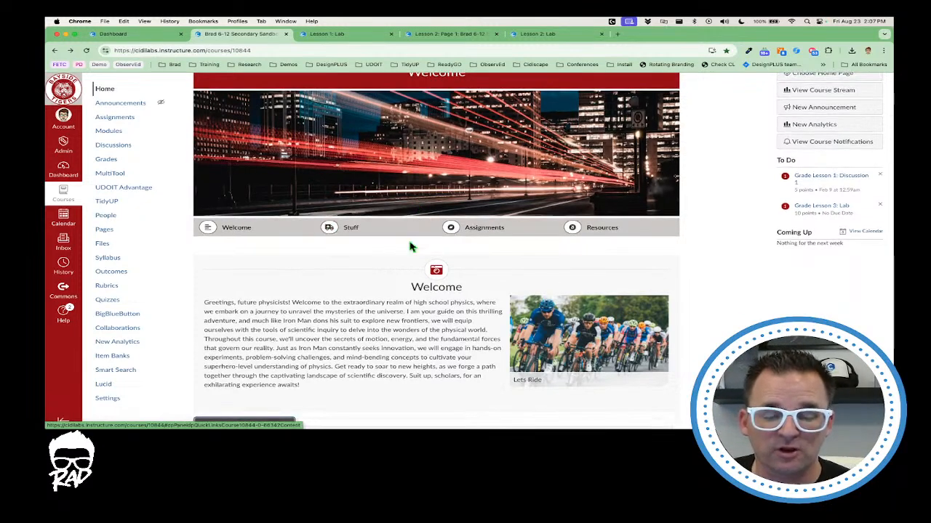
{"action": "scroll", "coordinate": [409, 246], "scroll_direction": "down", "scroll_amount": 2}
{"action": "scroll", "coordinate": [409, 245], "scroll_direction": "down", "scroll_amount": 2}
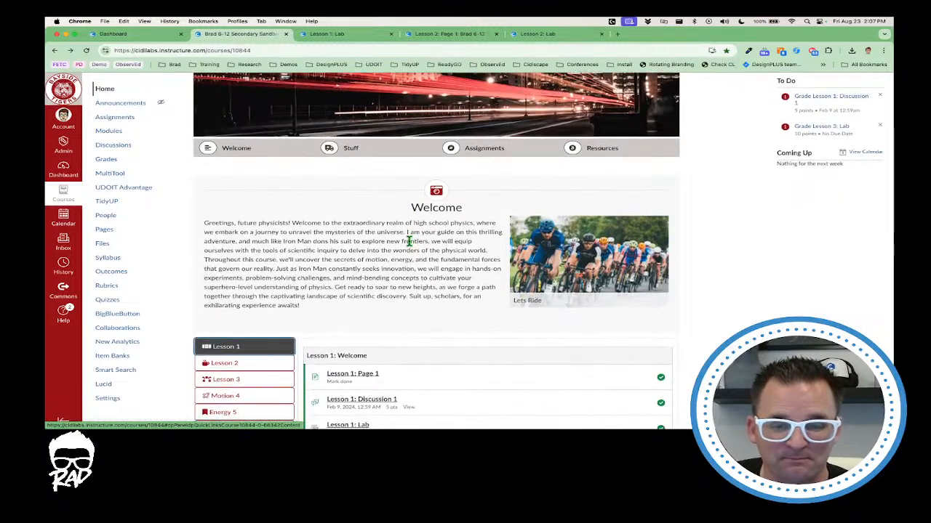
{"action": "scroll", "coordinate": [410, 240], "scroll_direction": "down", "scroll_amount": 3}
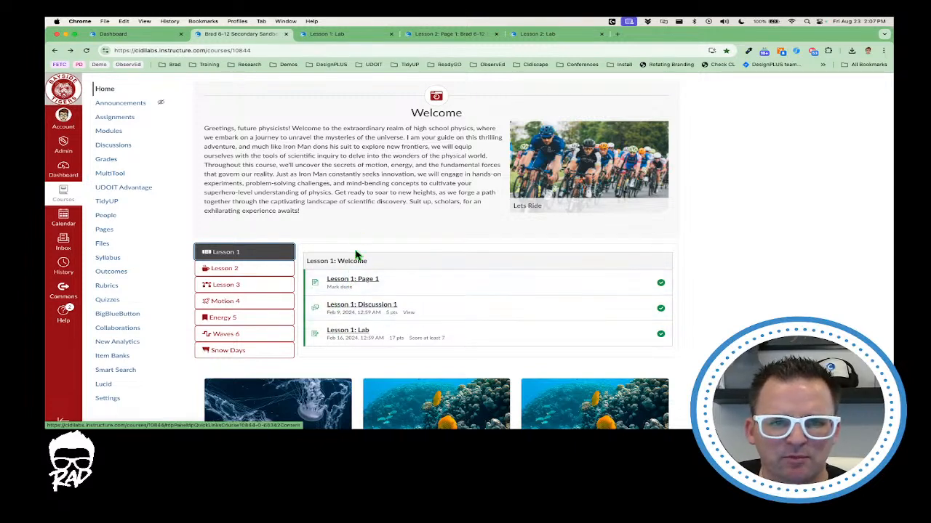
{"action": "left_click", "coordinate": [345, 280]}
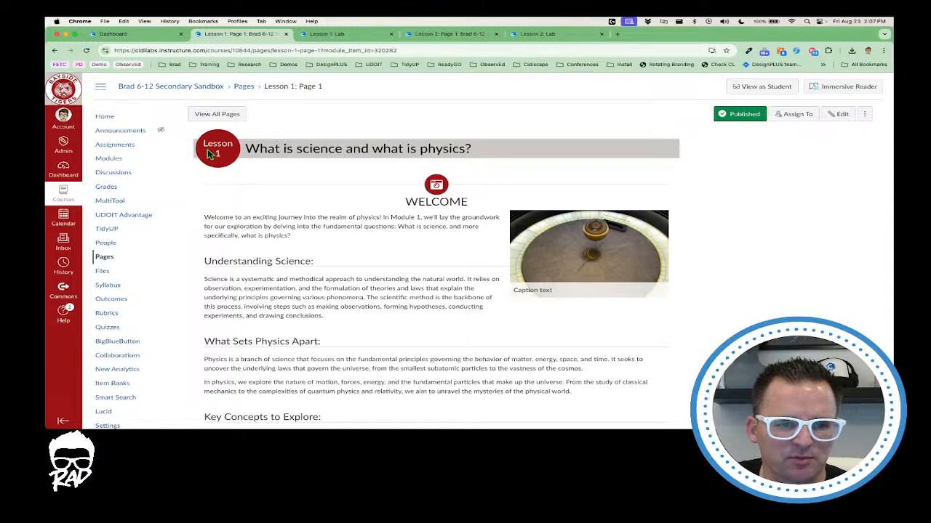
Step: Examine the Lesson 1 page's heading, welcome paragraph, body sections and the captioned image beside the text
{"action": "scroll", "coordinate": [277, 192], "scroll_direction": "down", "scroll_amount": 3}
{"action": "scroll", "coordinate": [276, 190], "scroll_direction": "up", "scroll_amount": 3}
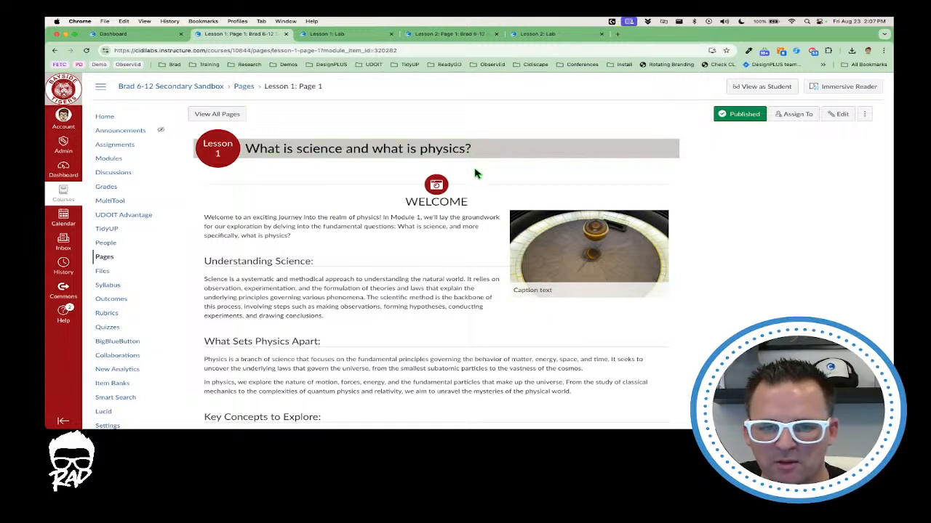
{"action": "scroll", "coordinate": [501, 213], "scroll_direction": "down", "scroll_amount": 3}
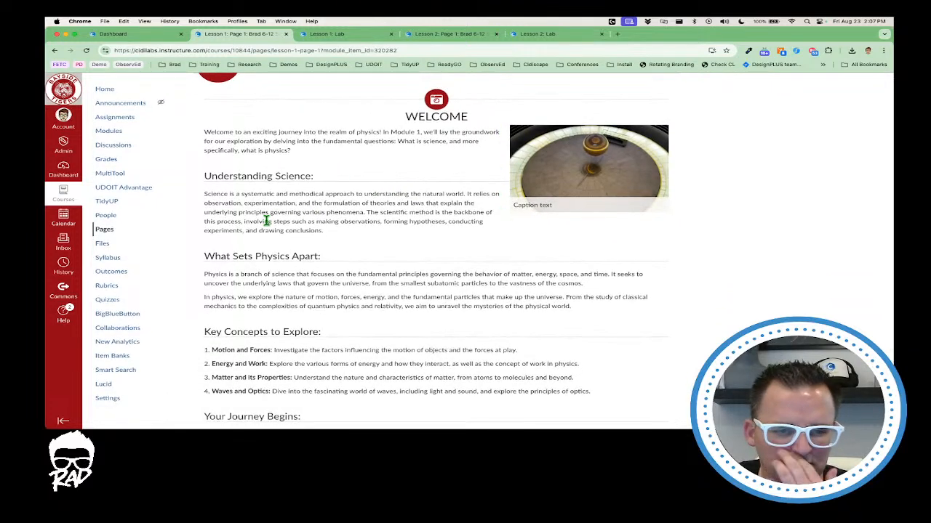
{"action": "scroll", "coordinate": [320, 189], "scroll_direction": "up", "scroll_amount": 1}
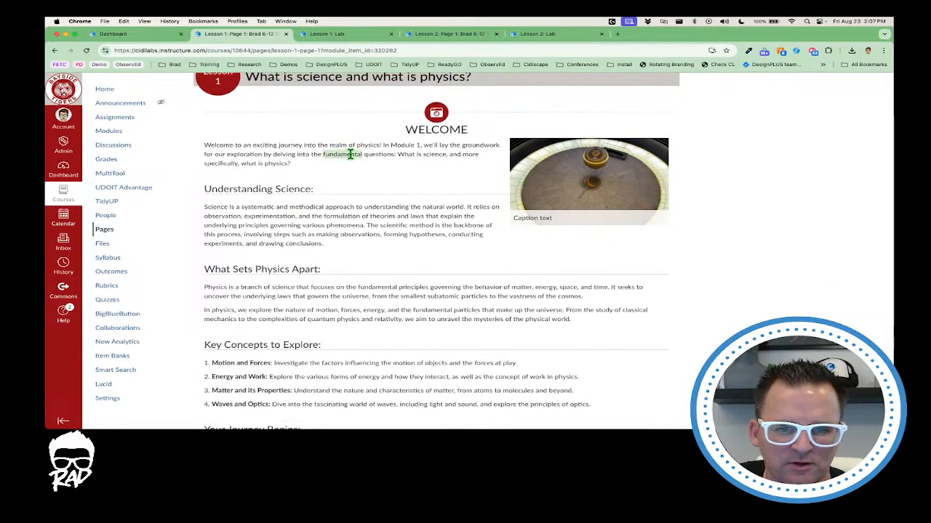
{"action": "triple_click", "coordinate": [324, 153]}
{"action": "scroll", "coordinate": [385, 165], "scroll_direction": "down", "scroll_amount": 1}
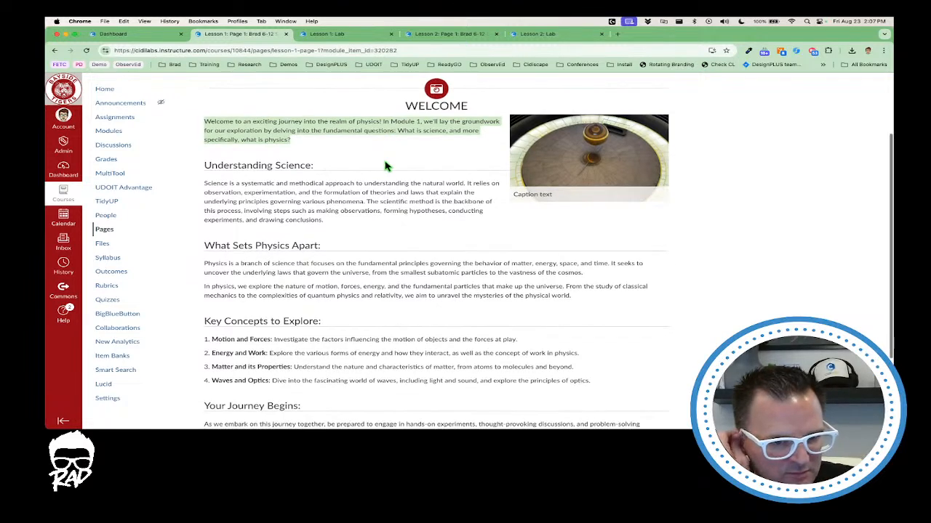
{"action": "scroll", "coordinate": [302, 207], "scroll_direction": "down", "scroll_amount": 1}
{"action": "double_click", "coordinate": [287, 188]}
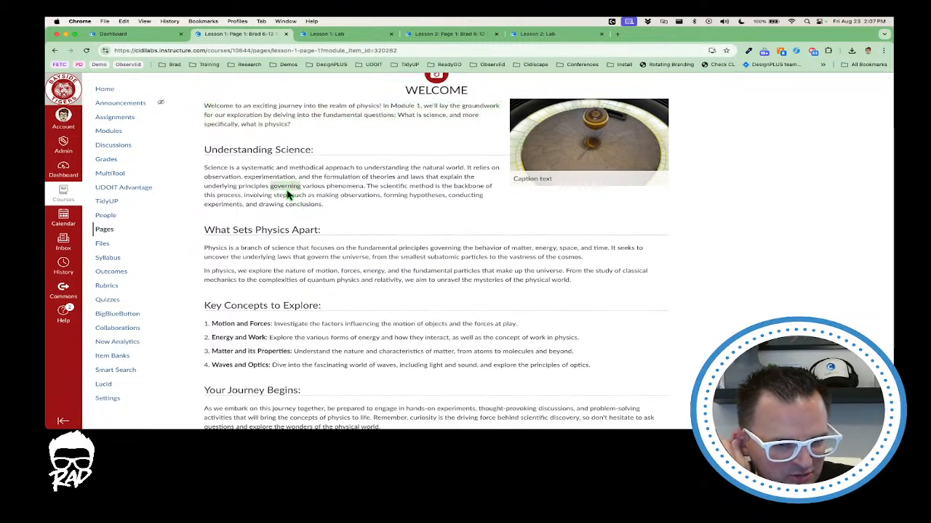
{"action": "scroll", "coordinate": [286, 243], "scroll_direction": "down", "scroll_amount": 1}
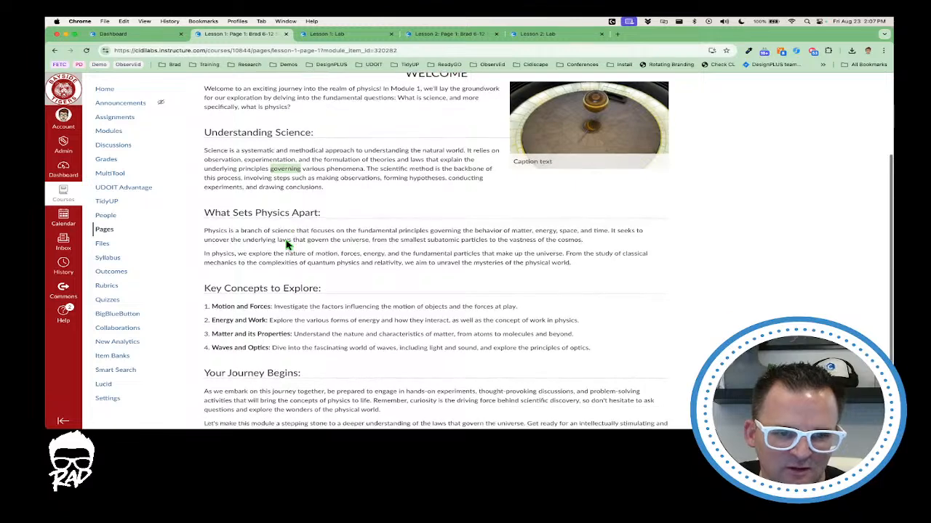
{"action": "scroll", "coordinate": [288, 245], "scroll_direction": "up", "scroll_amount": 1}
{"action": "scroll", "coordinate": [418, 242], "scroll_direction": "up", "scroll_amount": 3}
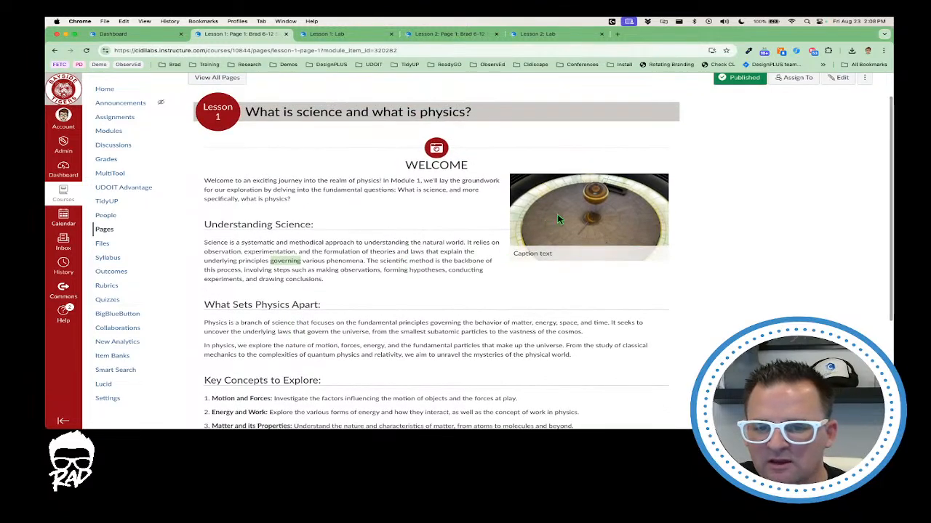
{"action": "left_click", "coordinate": [526, 251]}
{"action": "scroll", "coordinate": [639, 229], "scroll_direction": "up", "scroll_amount": 2}
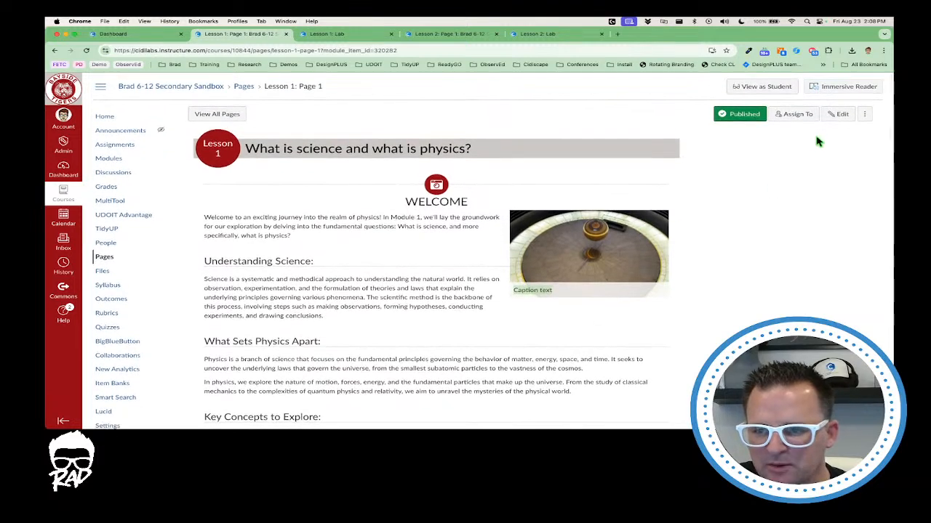
Step: Put the Lesson 1 page into edit mode and show the DesignPLUS Image settings for the picture beside the welcome text
{"action": "left_click", "coordinate": [840, 115]}
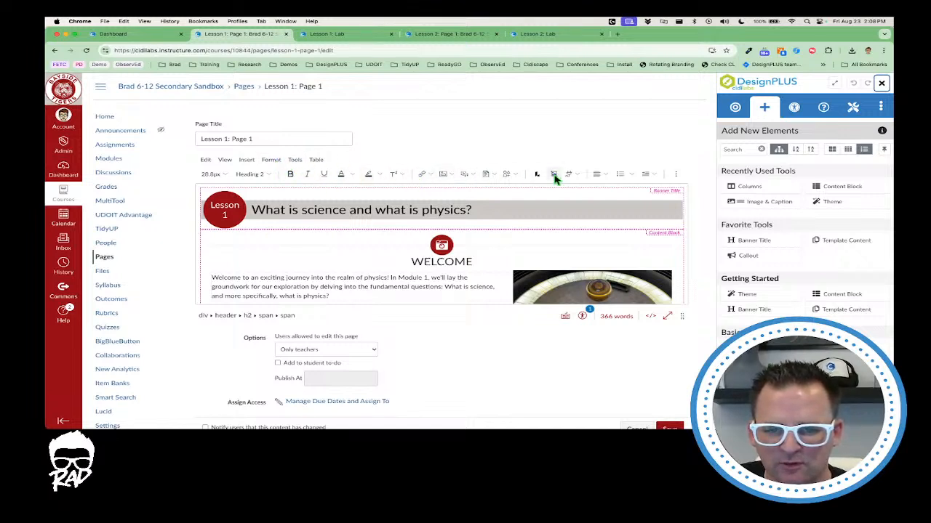
{"action": "scroll", "coordinate": [615, 242], "scroll_direction": "down", "scroll_amount": 1}
{"action": "scroll", "coordinate": [616, 242], "scroll_direction": "down", "scroll_amount": 1}
{"action": "left_click", "coordinate": [617, 240]}
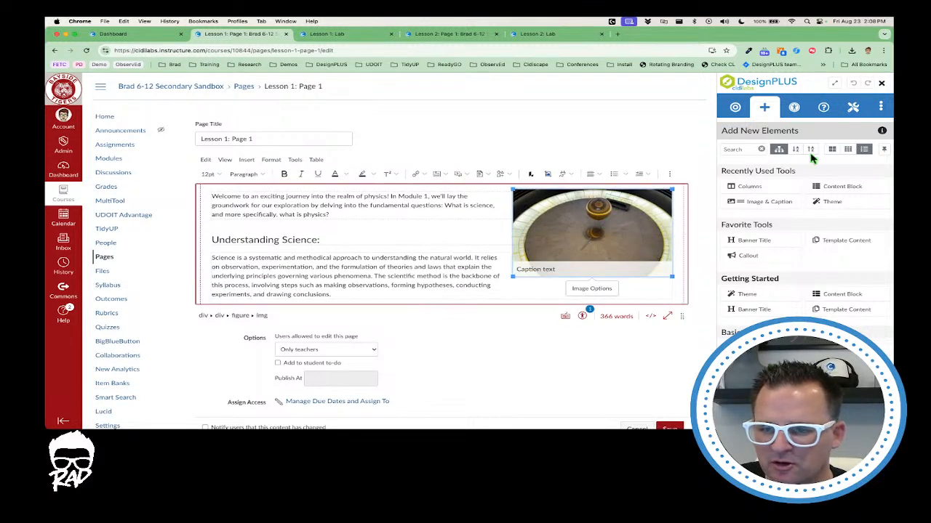
{"action": "left_click", "coordinate": [731, 110]}
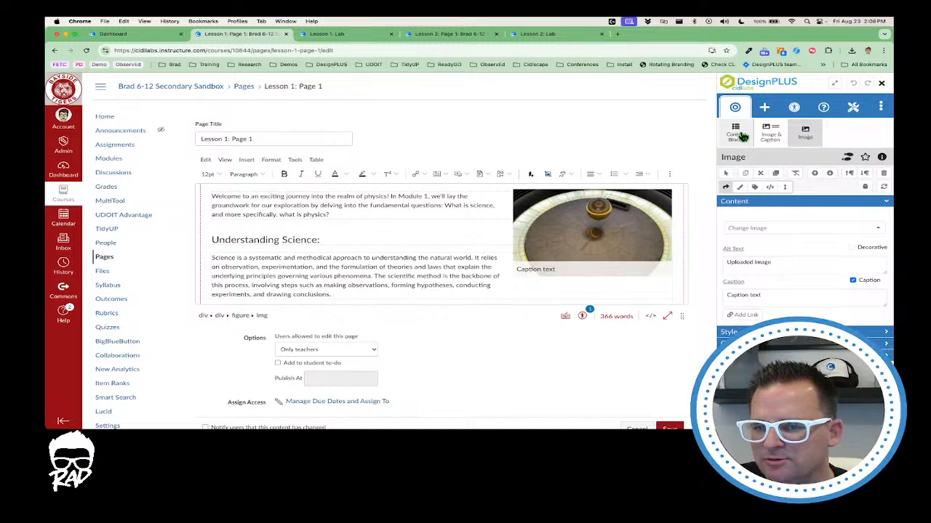
{"action": "scroll", "coordinate": [798, 149], "scroll_direction": "up", "scroll_amount": 5}
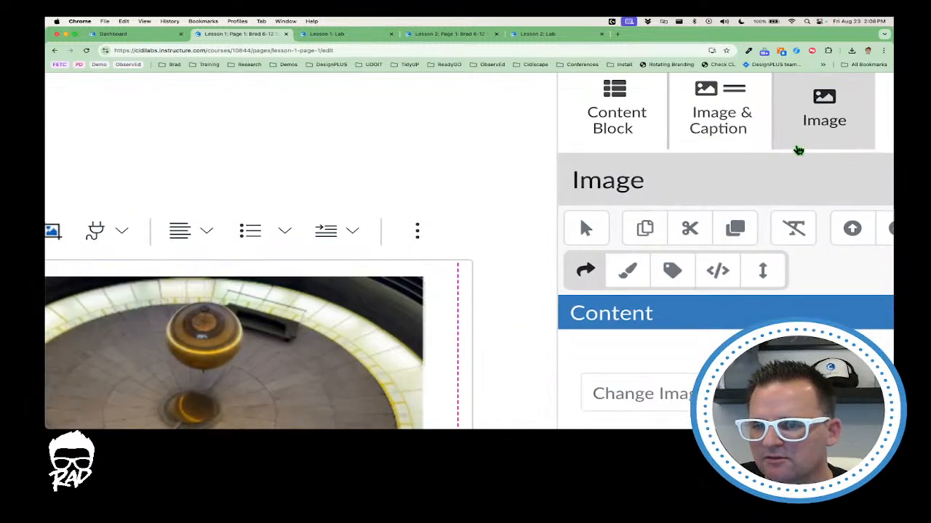
{"action": "scroll", "coordinate": [797, 149], "scroll_direction": "up", "scroll_amount": 1}
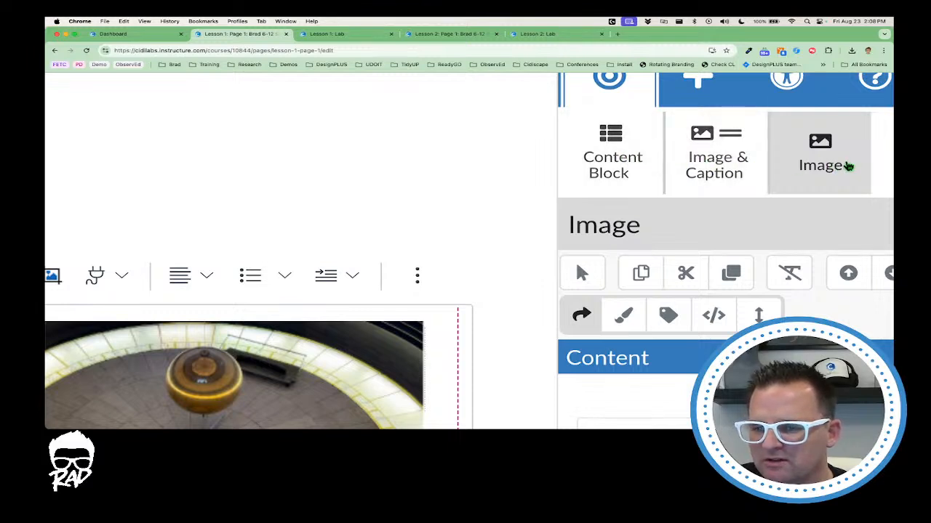
{"action": "left_click", "coordinate": [692, 191]}
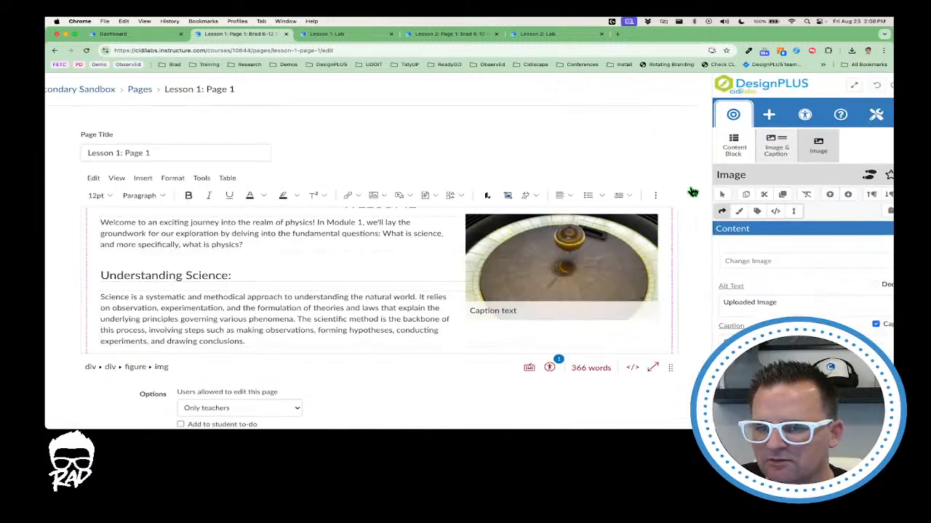
{"action": "left_click", "coordinate": [591, 238]}
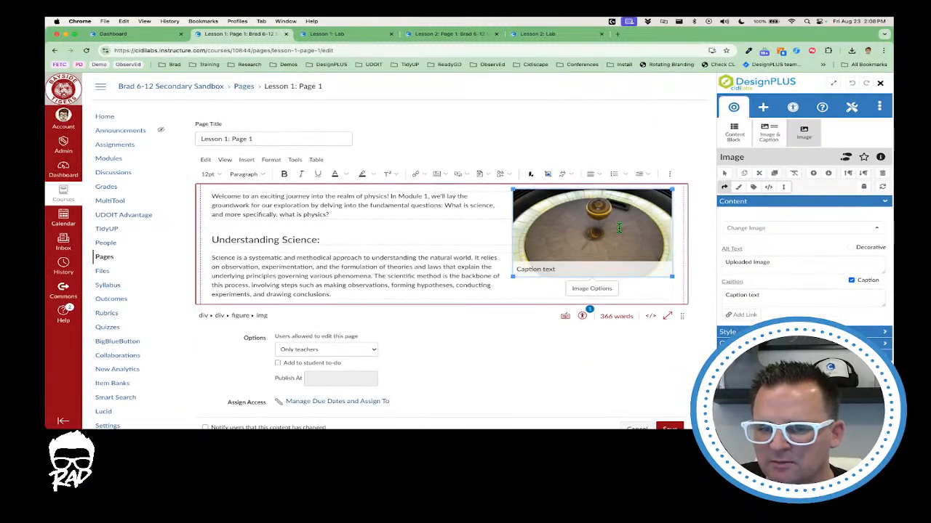
{"action": "left_click", "coordinate": [803, 135]}
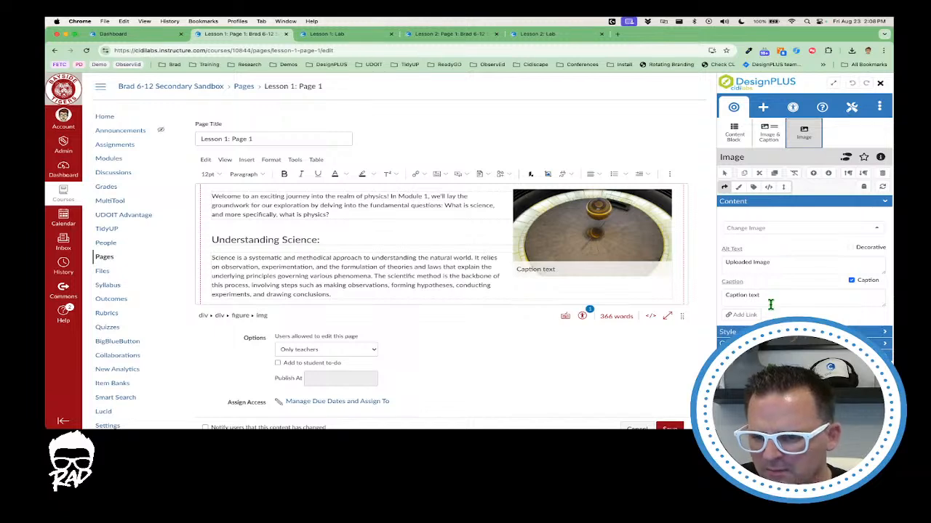
Step: Set the alt text of the image beside the welcome text to "Pendulum"
{"action": "scroll", "coordinate": [774, 285], "scroll_direction": "down", "scroll_amount": 1}
{"action": "left_click", "coordinate": [637, 190]}
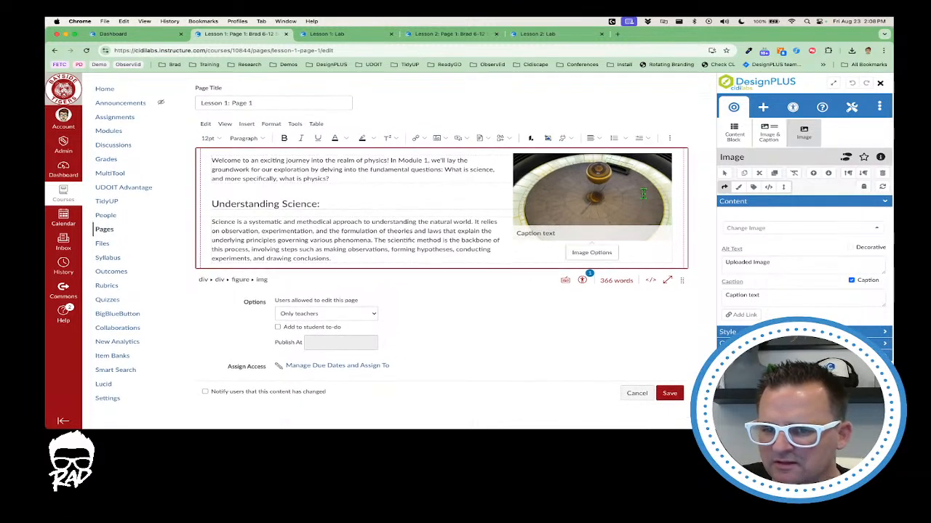
{"action": "left_click", "coordinate": [764, 293]}
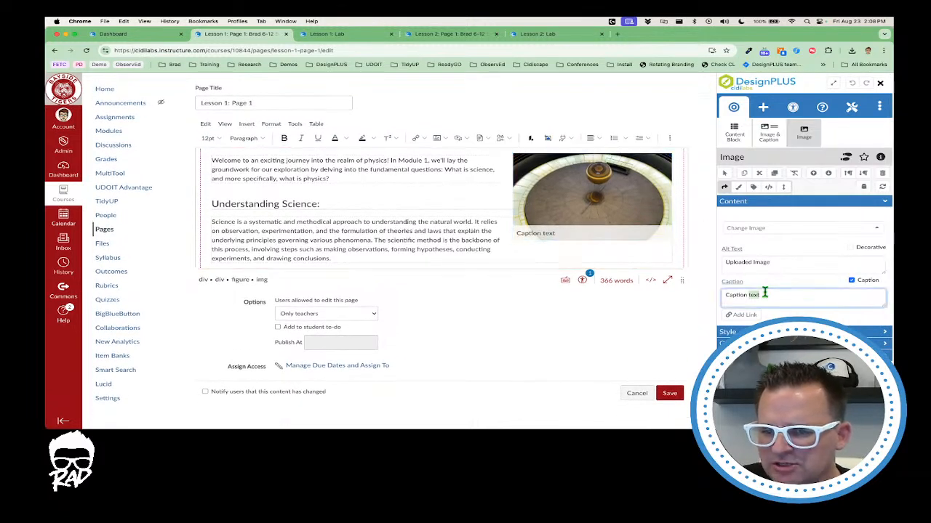
{"action": "triple_click", "coordinate": [779, 262]}
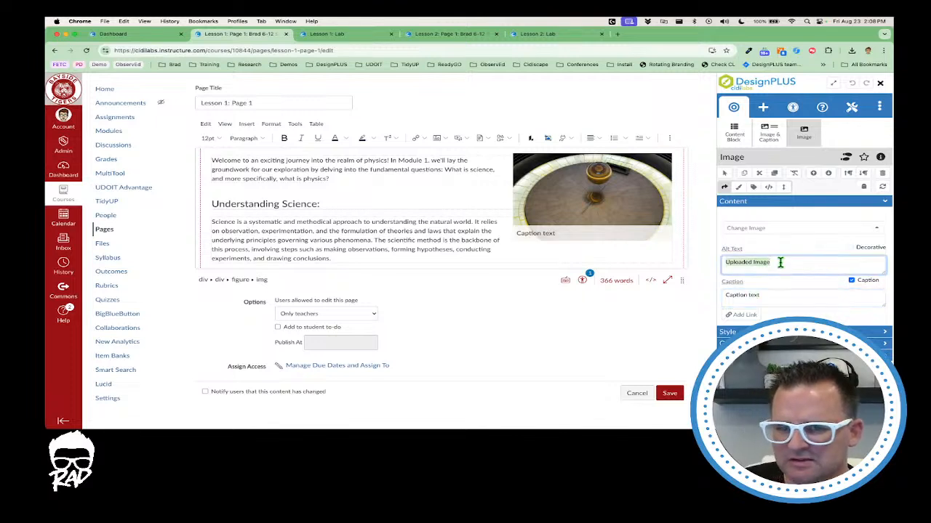
{"action": "type", "text": "Pendulum"}
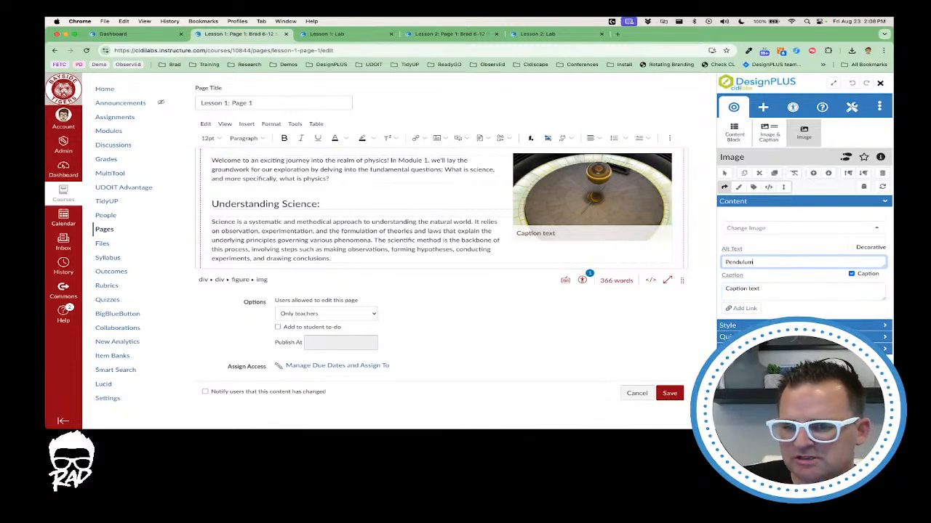
Step: Replace the image's caption text with "Pendulum", then extend it to "Pendulum Court" directly on the page
{"action": "triple_click", "coordinate": [778, 286]}
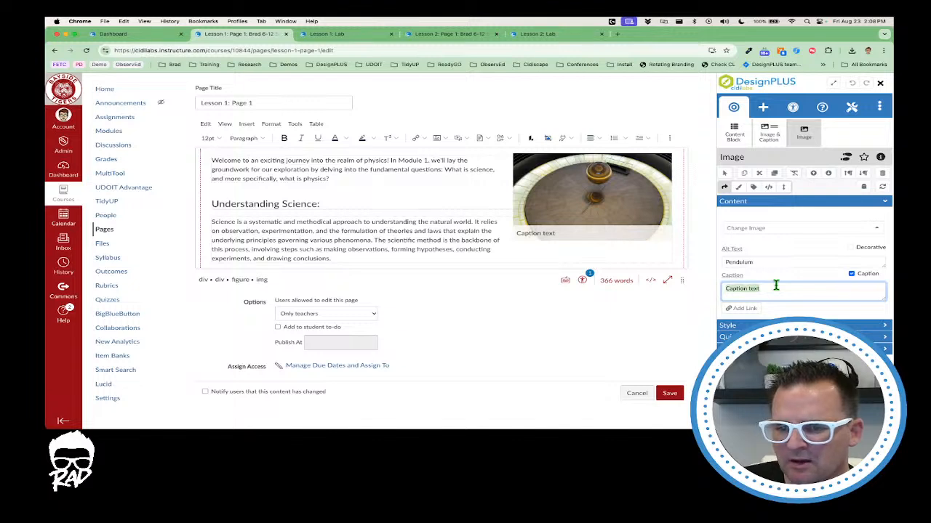
{"action": "type", "text": "Pendulum"}
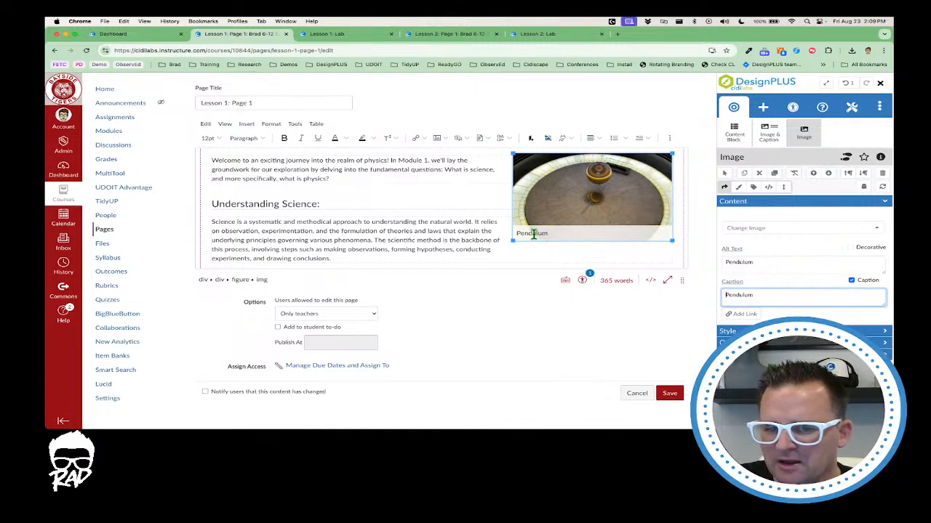
{"action": "left_click", "coordinate": [570, 235]}
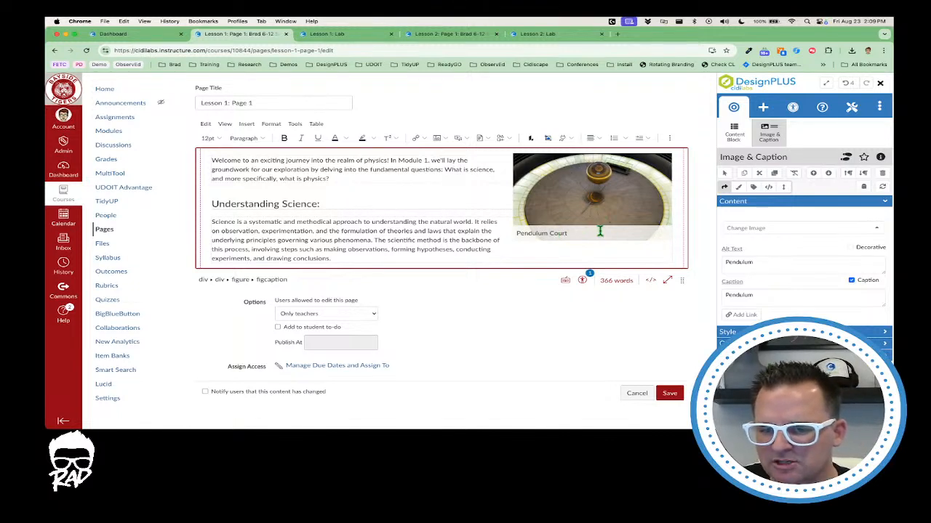
Step: Enlarge the editing area, set the pendulum image's width to 300, and make the image open as a popup when selected
{"action": "left_click_drag", "start_coordinate": [679, 280], "coordinate": [681, 390]}
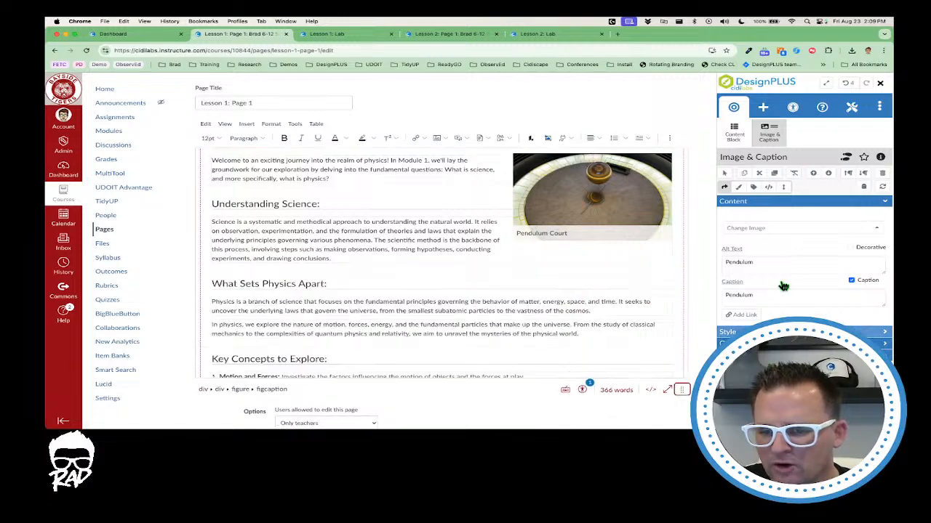
{"action": "scroll", "coordinate": [654, 235], "scroll_direction": "down", "scroll_amount": 3}
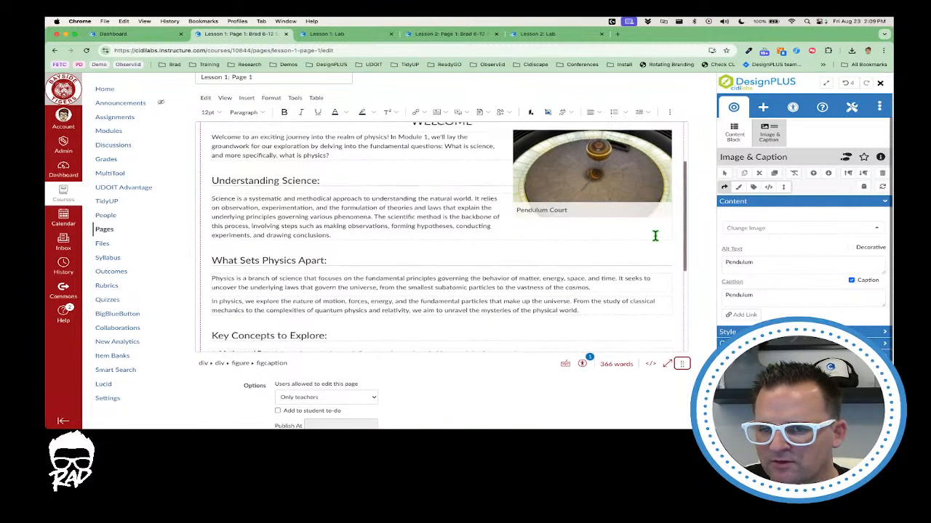
{"action": "scroll", "coordinate": [655, 236], "scroll_direction": "up", "scroll_amount": 2}
{"action": "scroll", "coordinate": [752, 241], "scroll_direction": "down", "scroll_amount": 3}
{"action": "scroll", "coordinate": [652, 236], "scroll_direction": "up", "scroll_amount": 2}
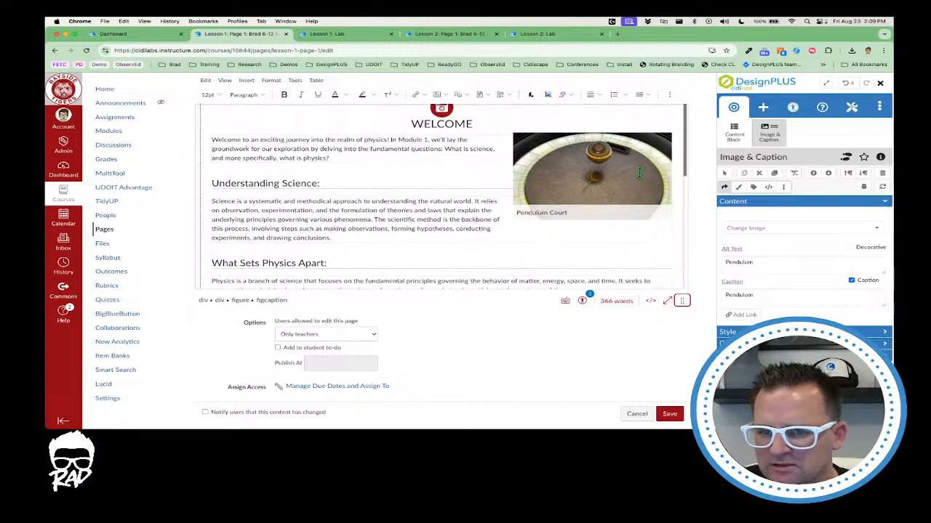
{"action": "left_click", "coordinate": [639, 172]}
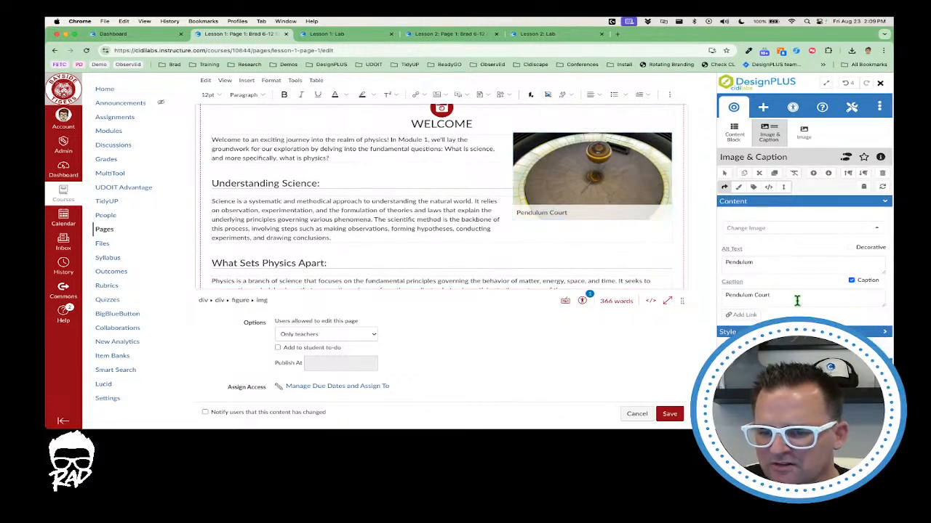
{"action": "scroll", "coordinate": [800, 273], "scroll_direction": "down", "scroll_amount": 5}
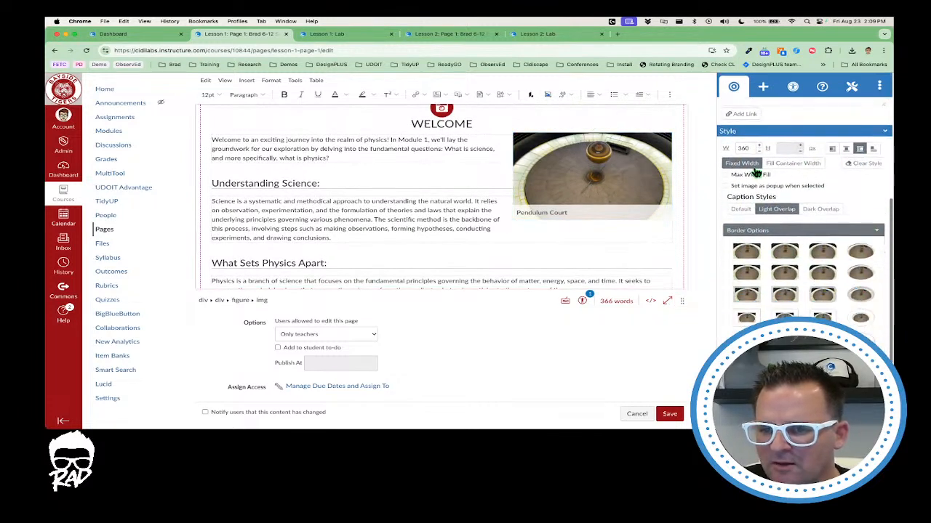
{"action": "left_click", "coordinate": [746, 149]}
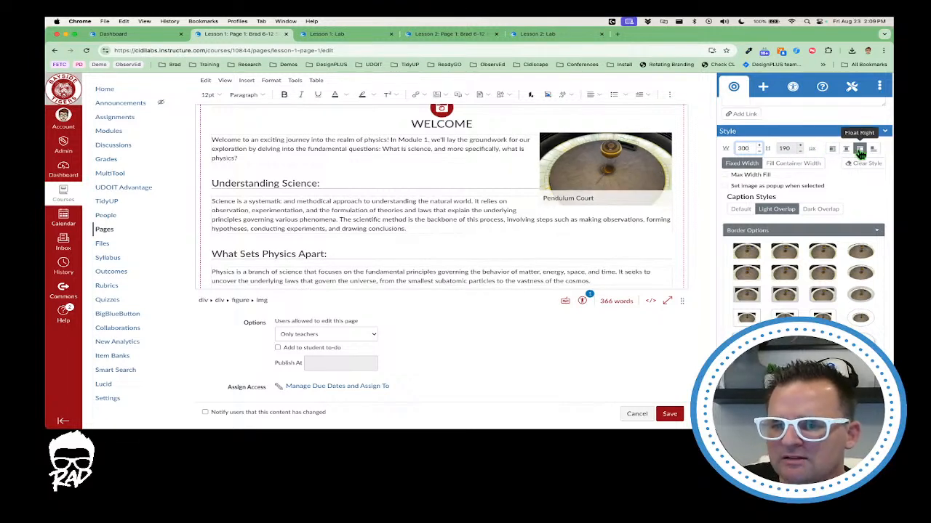
{"action": "left_click", "coordinate": [725, 186]}
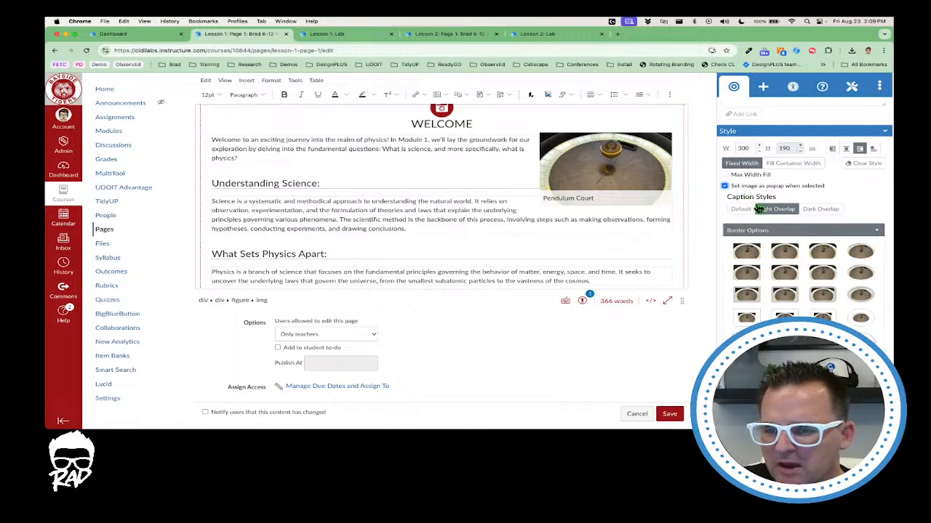
Step: Compare the light and dark caption styles on the pendulum image and apply Dark Overlap
{"action": "left_click", "coordinate": [760, 209]}
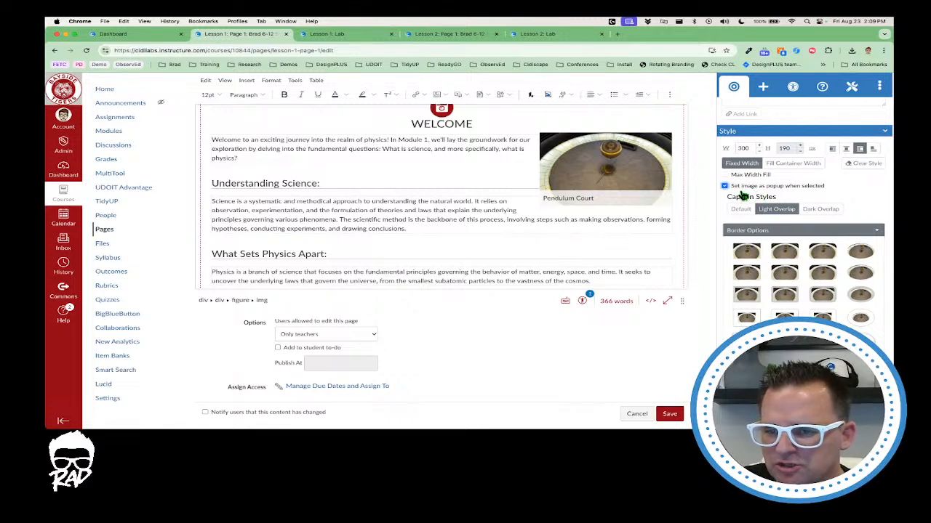
{"action": "left_click", "coordinate": [822, 211]}
{"action": "left_click", "coordinate": [786, 212]}
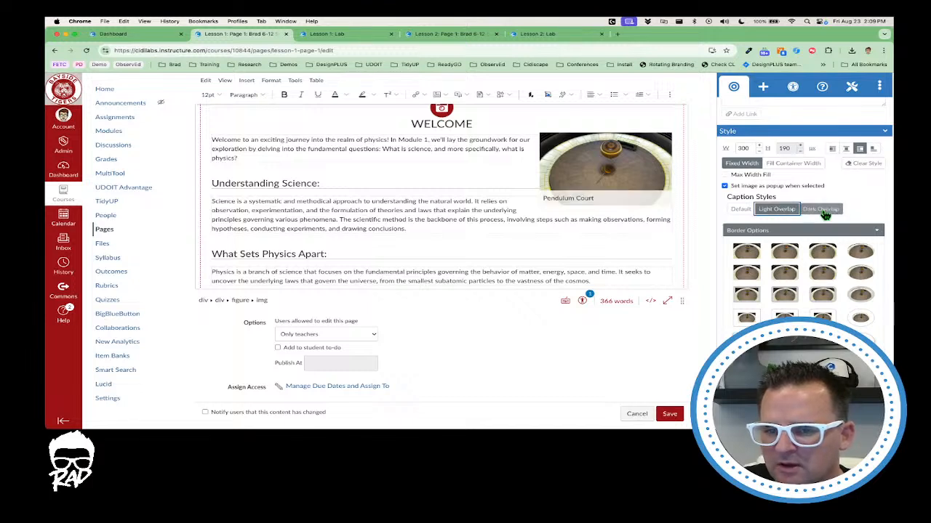
{"action": "left_click", "coordinate": [825, 212]}
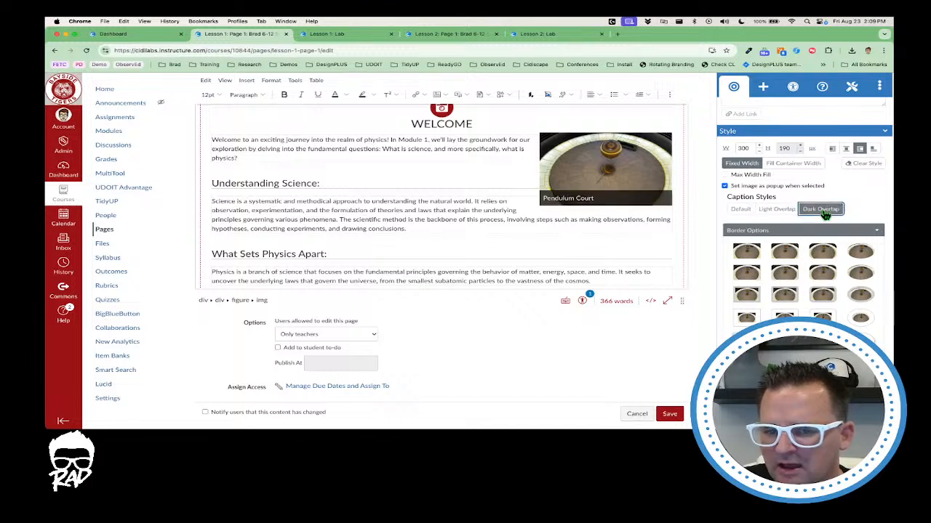
{"action": "left_click", "coordinate": [778, 211]}
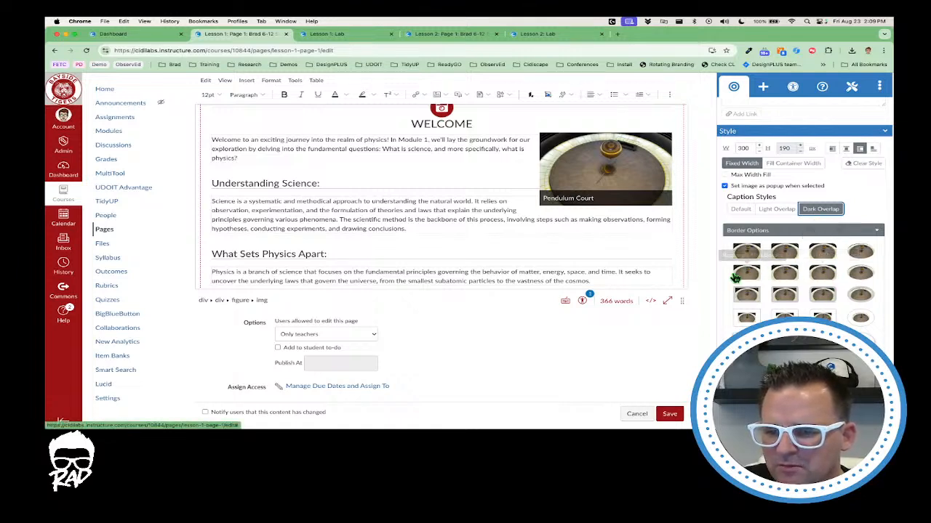
Step: Try several thick borders on the pendulum image, settle on Rounded 10 Thick Border, and save the page
{"action": "left_click", "coordinate": [746, 294]}
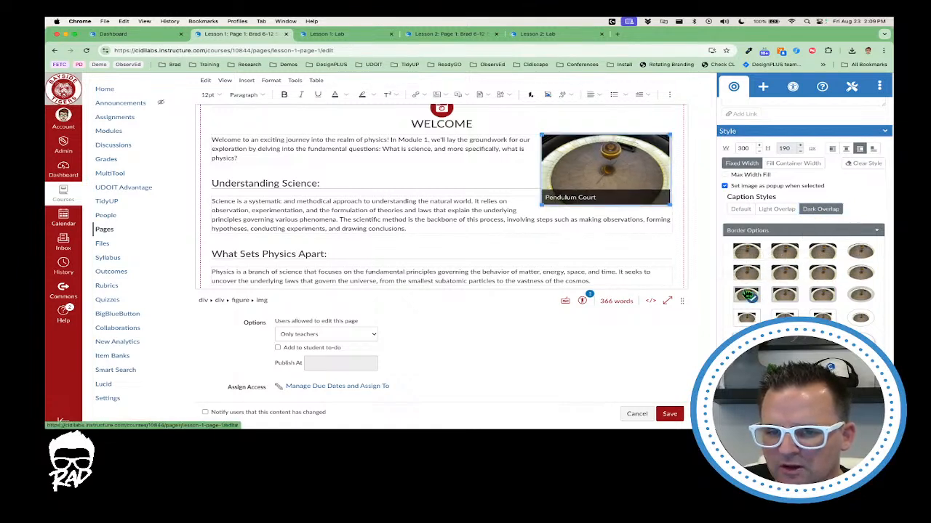
{"action": "left_click", "coordinate": [785, 295]}
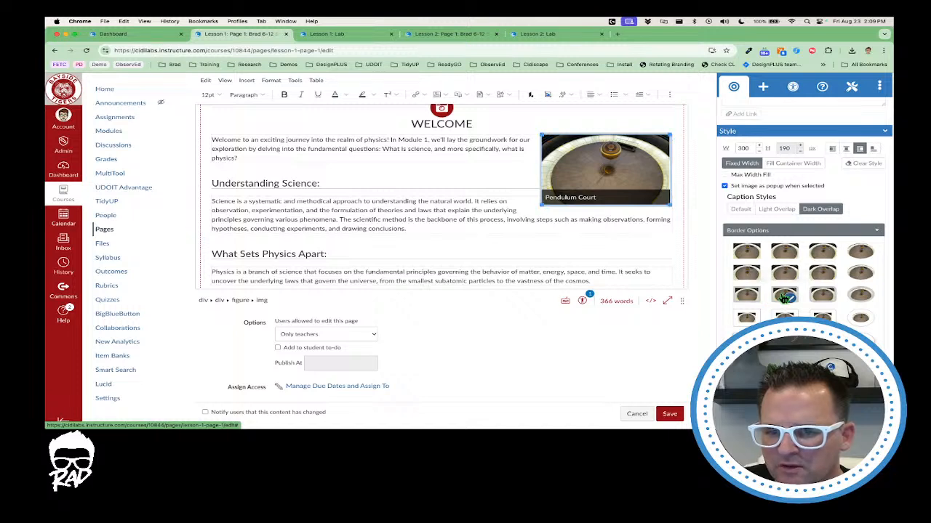
{"action": "left_click", "coordinate": [858, 297]}
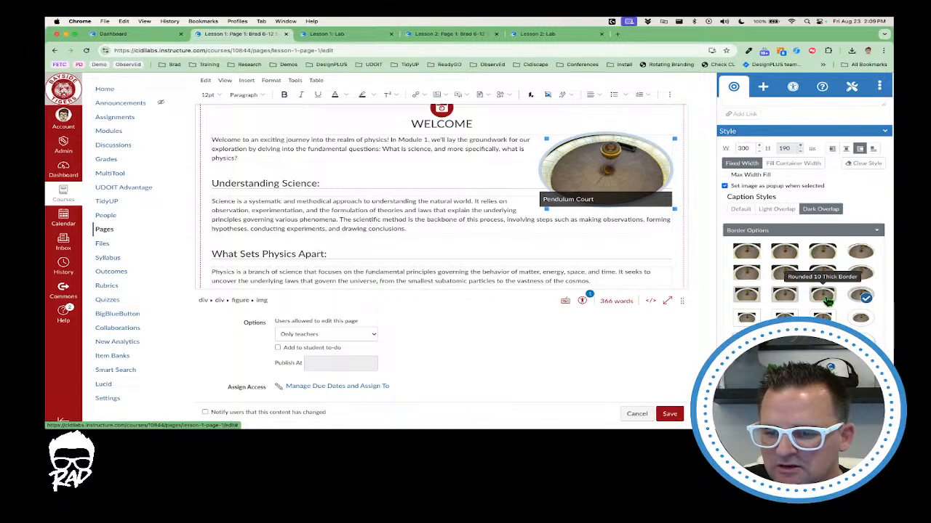
{"action": "left_click", "coordinate": [827, 298]}
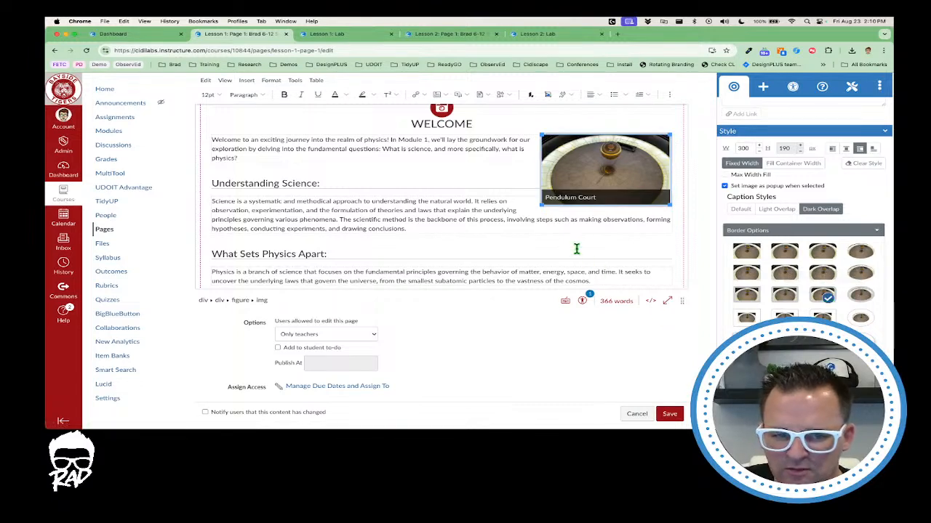
{"action": "scroll", "coordinate": [576, 248], "scroll_direction": "down", "scroll_amount": 2}
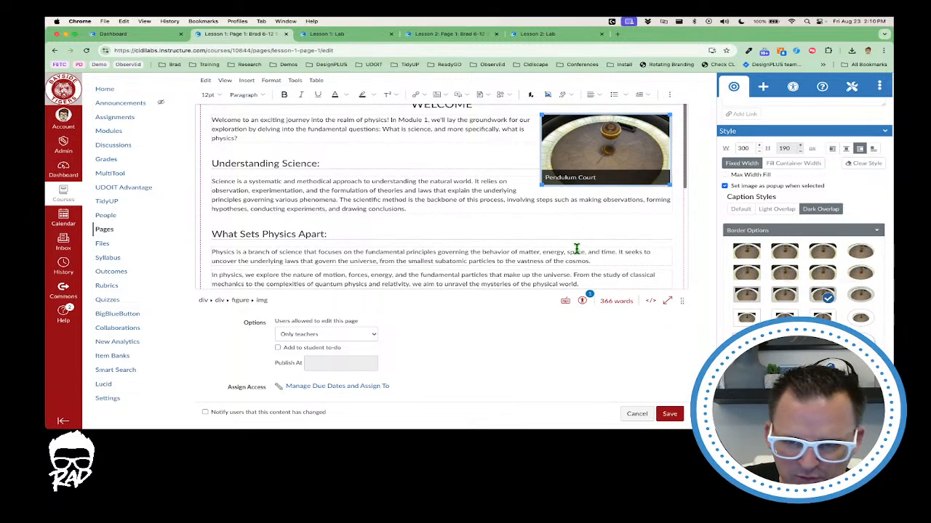
{"action": "left_click", "coordinate": [669, 414]}
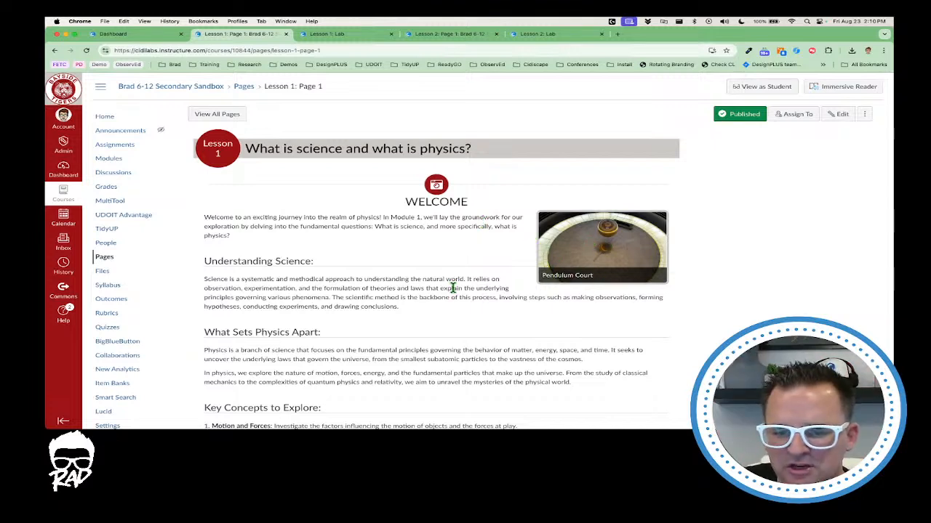
Step: Test the pendulum image's popup on the saved Lesson 1 page and close it
{"action": "left_click", "coordinate": [626, 242]}
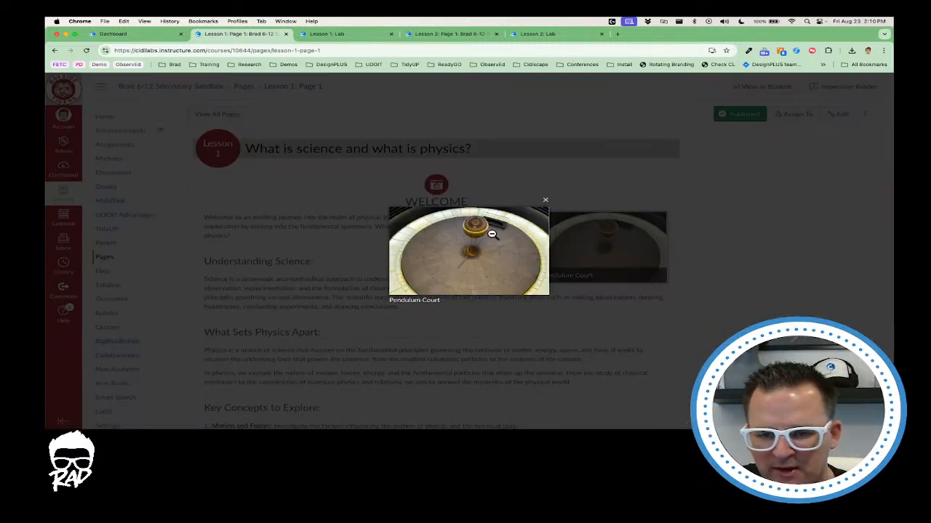
{"action": "left_click", "coordinate": [522, 234]}
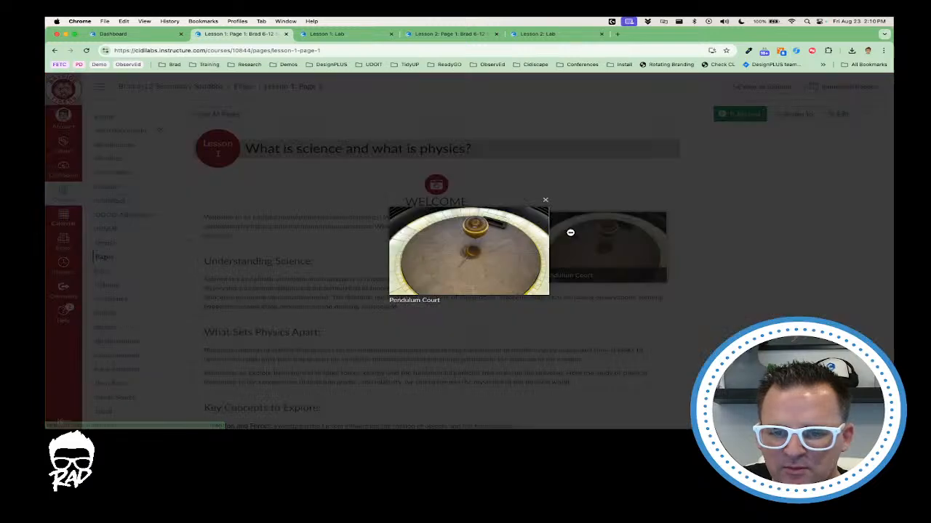
{"action": "left_click", "coordinate": [571, 232]}
{"action": "left_click", "coordinate": [628, 212]}
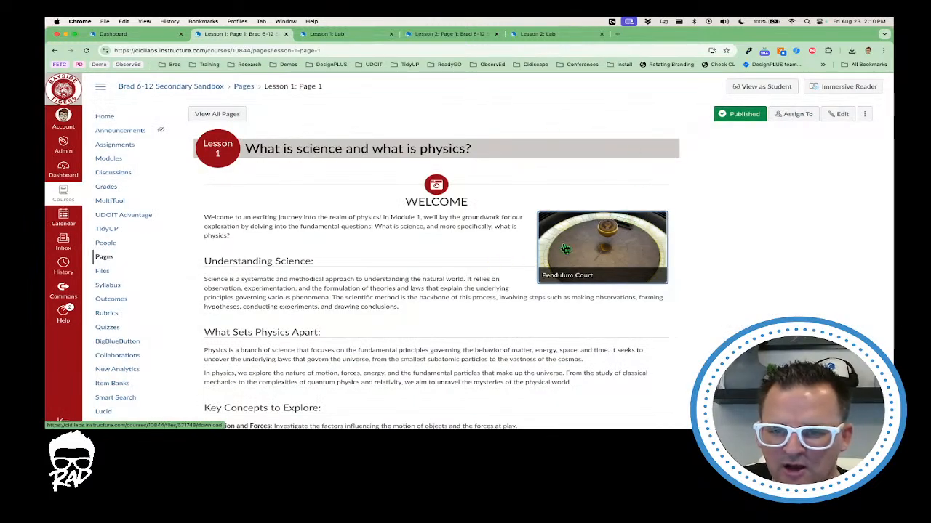
Step: Go to Lesson 1: Discussion 1 through the lesson page's footer navigation and test expanding and collapsing its panels
{"action": "scroll", "coordinate": [553, 241], "scroll_direction": "down", "scroll_amount": 5}
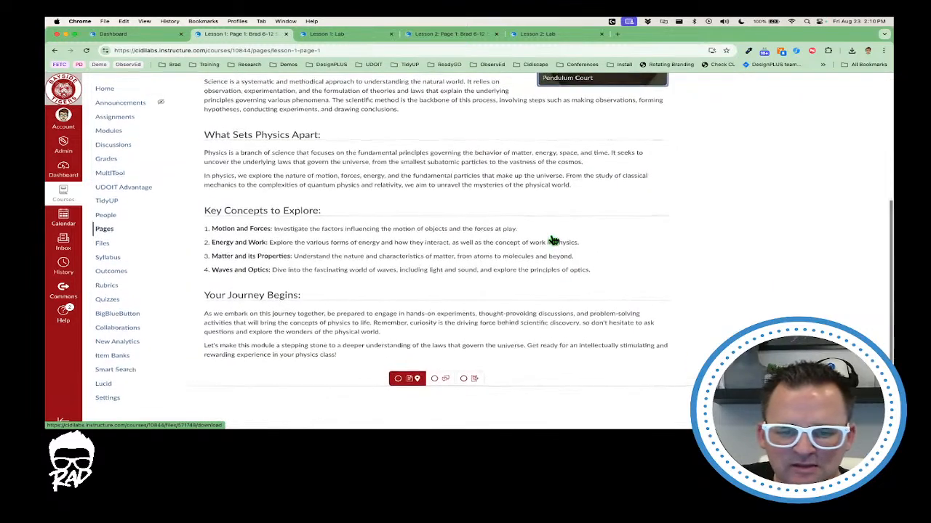
{"action": "scroll", "coordinate": [553, 241], "scroll_direction": "up", "scroll_amount": 6}
{"action": "scroll", "coordinate": [534, 343], "scroll_direction": "down", "scroll_amount": 6}
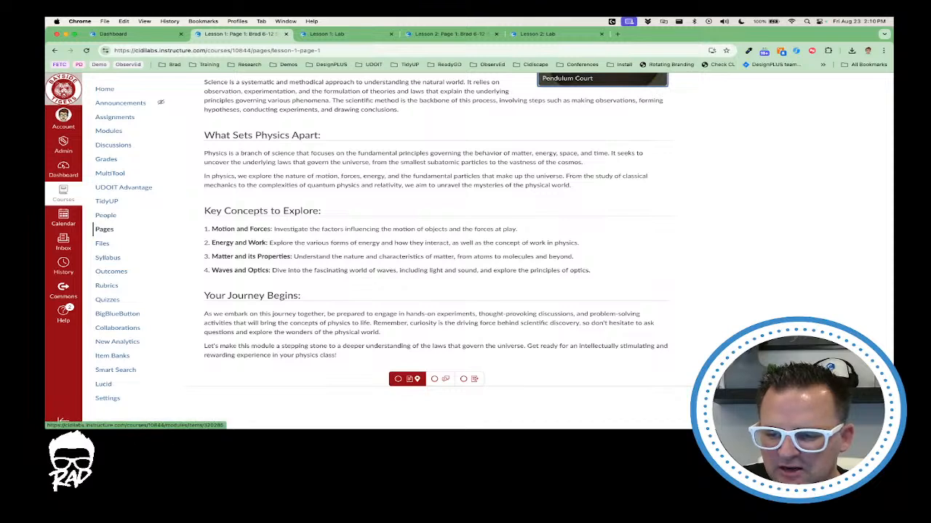
{"action": "left_click", "coordinate": [442, 379]}
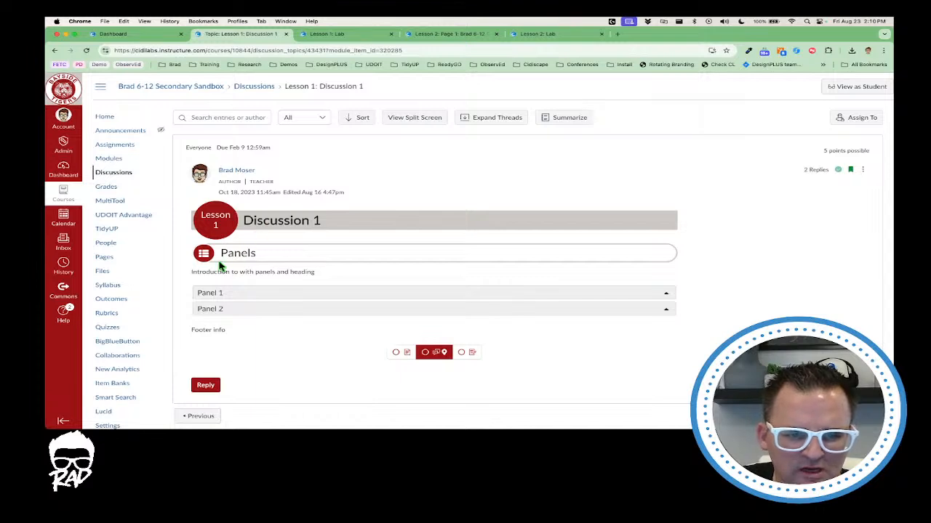
{"action": "left_click", "coordinate": [241, 306]}
{"action": "left_click", "coordinate": [272, 293]}
{"action": "left_click", "coordinate": [272, 293]}
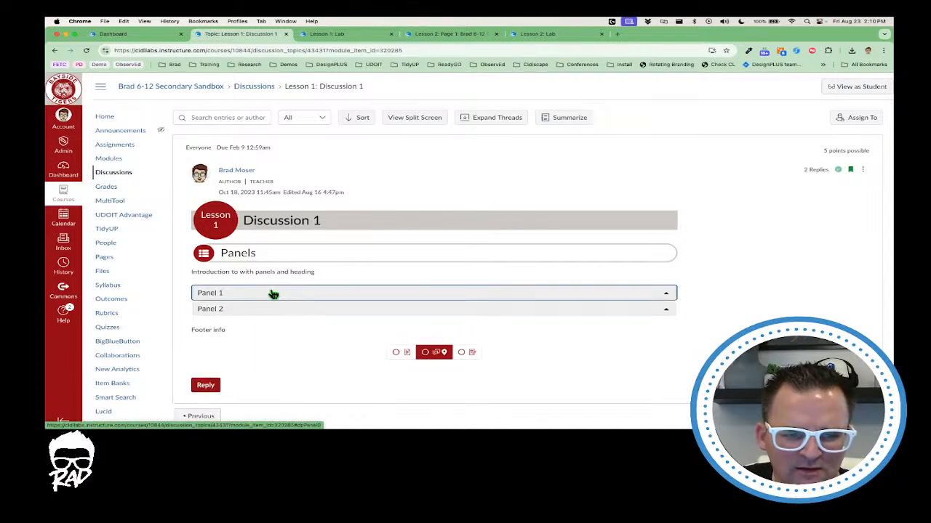
{"action": "left_click", "coordinate": [272, 293]}
{"action": "left_click", "coordinate": [270, 295]}
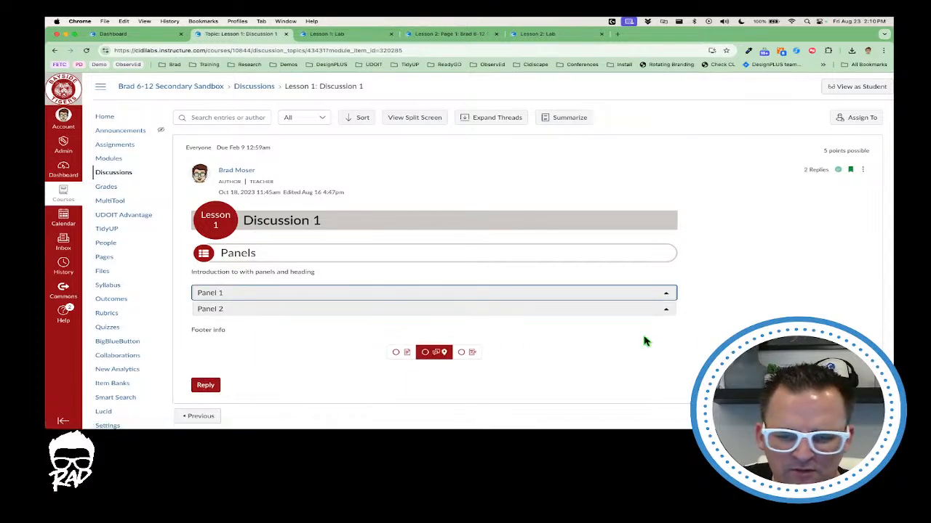
Step: Go to the Lesson 1 lab assignment and examine its headings, procedure, note, due date and grading rubric
{"action": "scroll", "coordinate": [654, 291], "scroll_direction": "down", "scroll_amount": 2}
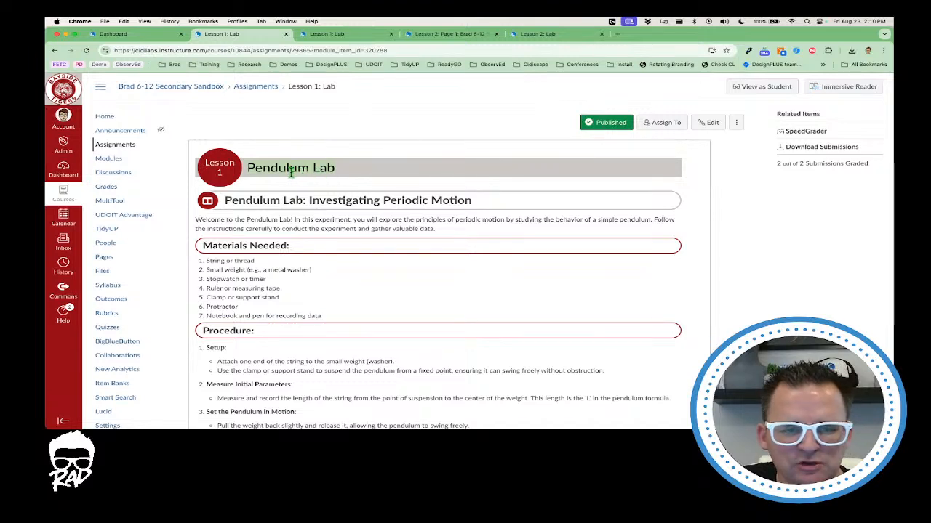
{"action": "triple_click", "coordinate": [295, 198]}
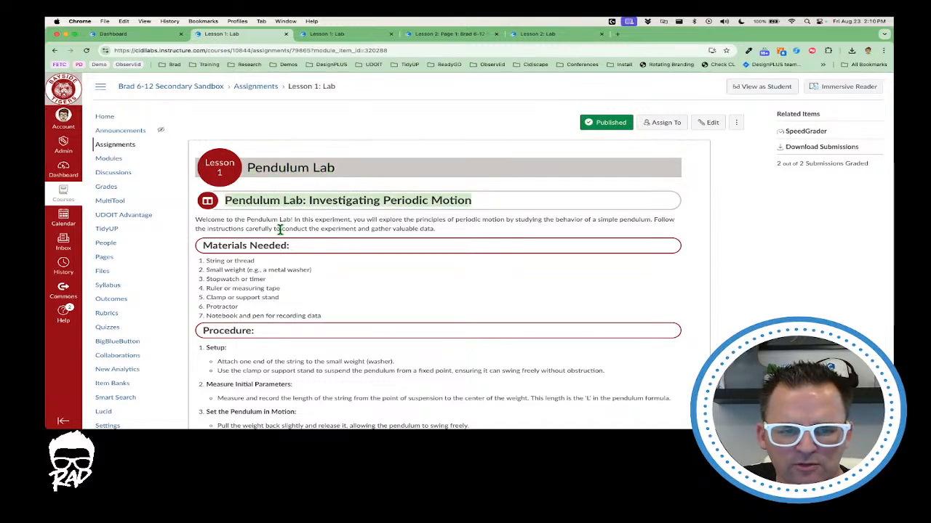
{"action": "triple_click", "coordinate": [256, 245]}
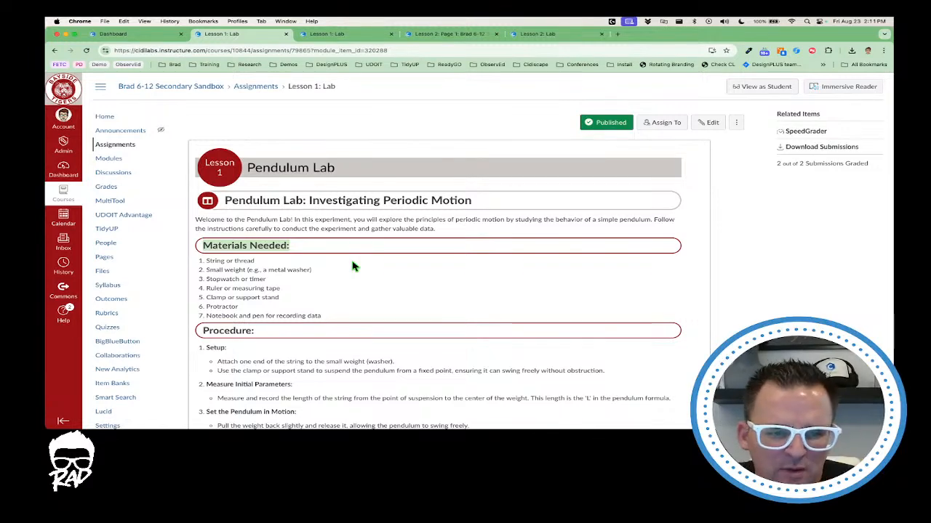
{"action": "scroll", "coordinate": [353, 266], "scroll_direction": "down", "scroll_amount": 8}
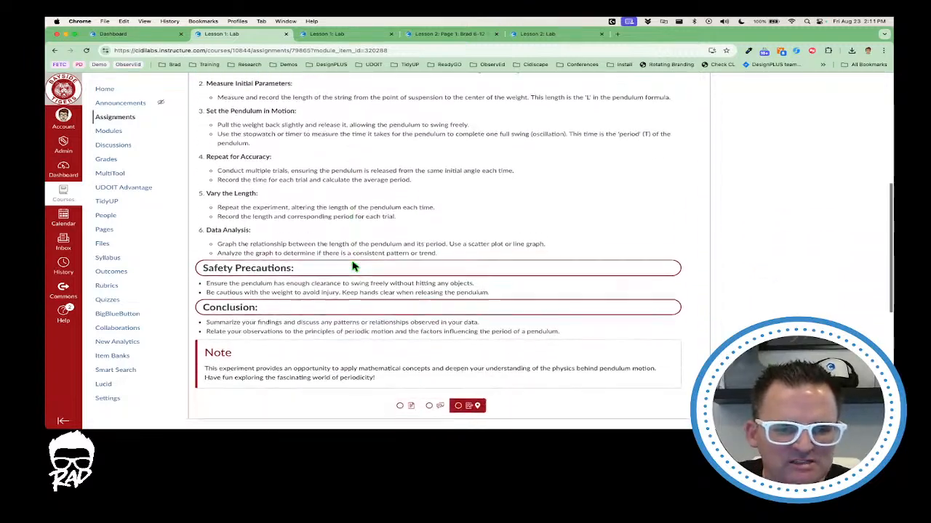
{"action": "scroll", "coordinate": [353, 266], "scroll_direction": "down", "scroll_amount": 5}
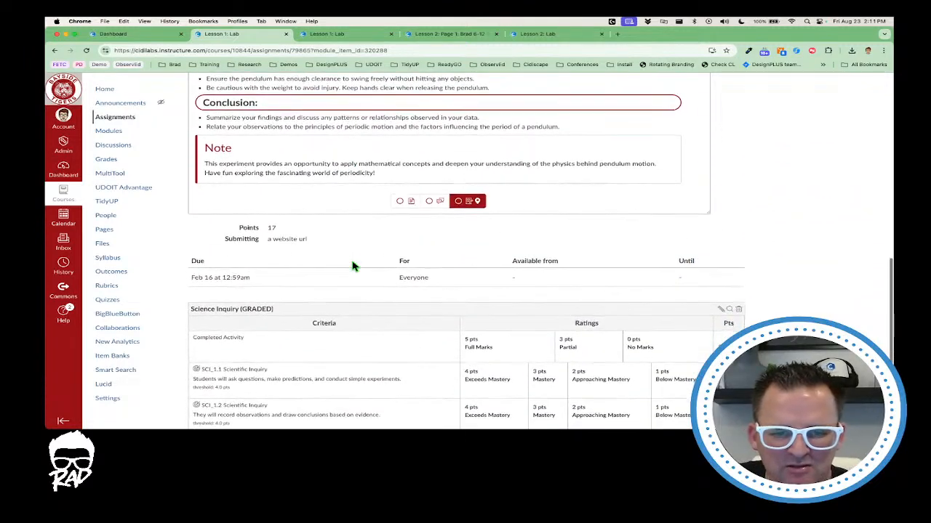
{"action": "scroll", "coordinate": [353, 267], "scroll_direction": "down", "scroll_amount": 3}
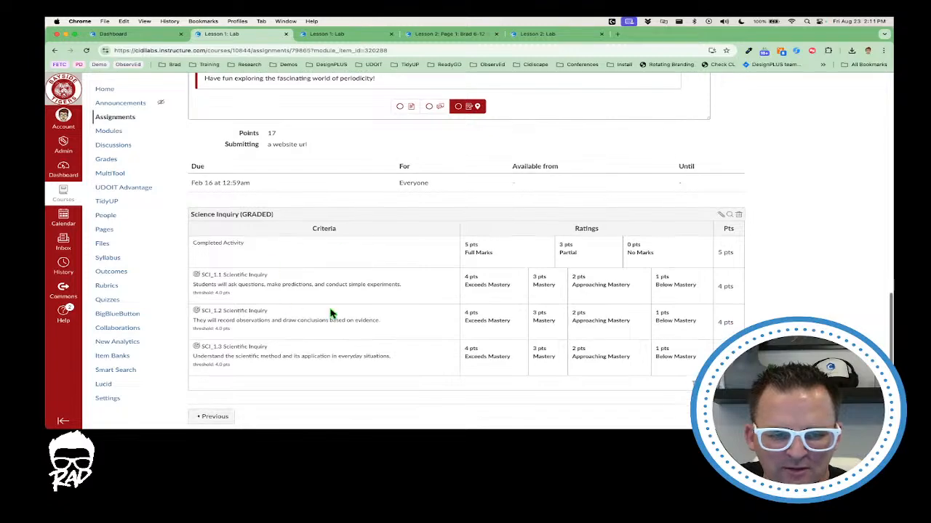
{"action": "scroll", "coordinate": [322, 328], "scroll_direction": "up", "scroll_amount": 9}
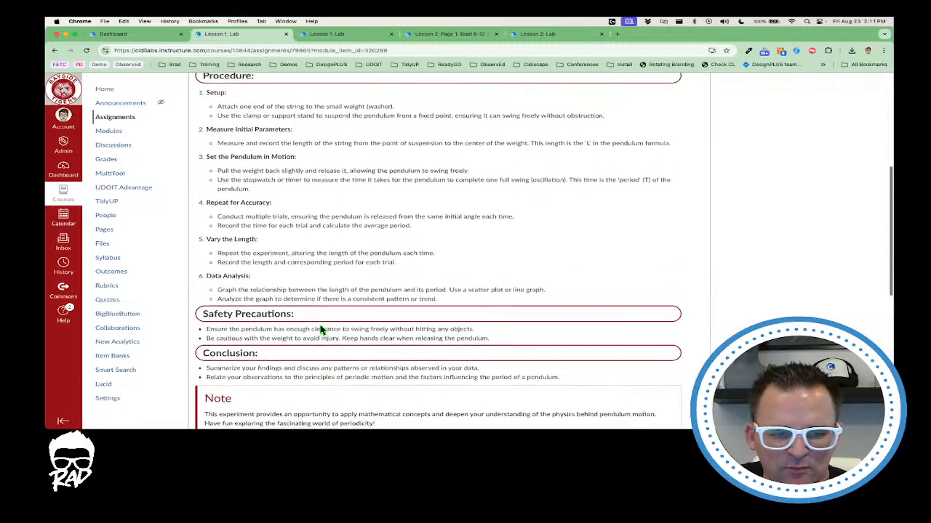
Step: Open the Lesson 1: Lab assignment for editing and launch the DesignPLUS sidebar
{"action": "scroll", "coordinate": [322, 328], "scroll_direction": "up", "scroll_amount": 5}
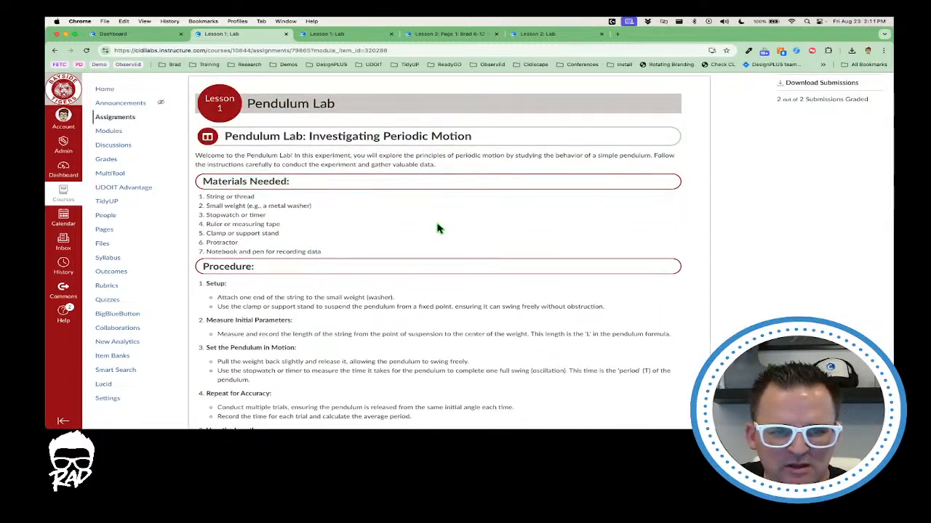
{"action": "scroll", "coordinate": [437, 229], "scroll_direction": "up", "scroll_amount": 2}
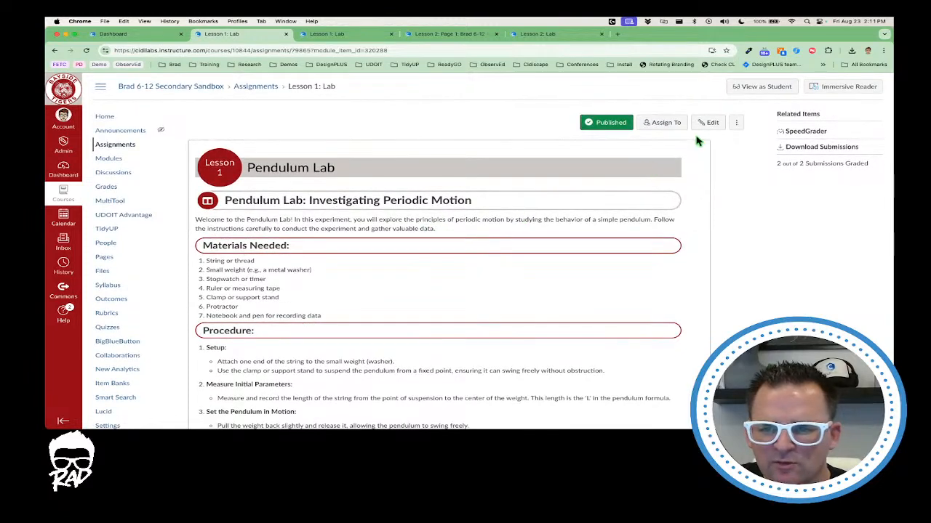
{"action": "left_click", "coordinate": [707, 123]}
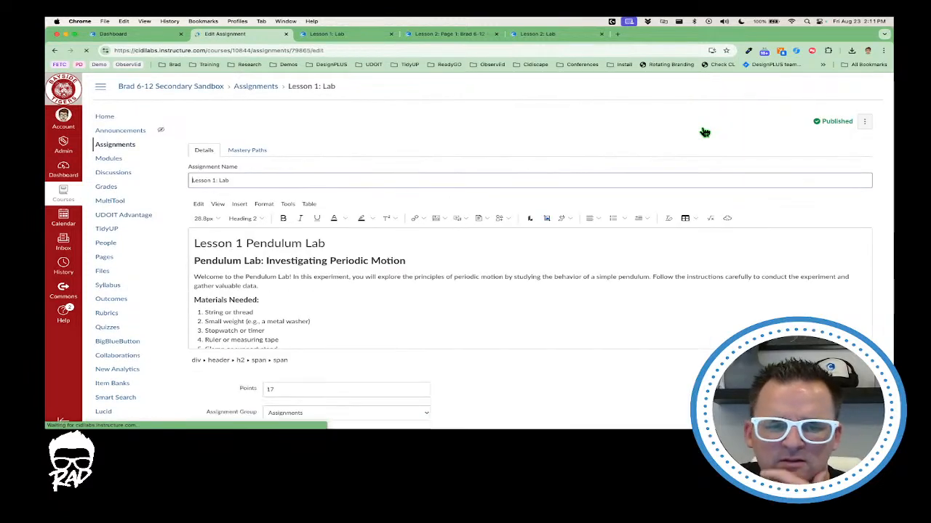
{"action": "left_click", "coordinate": [621, 207]}
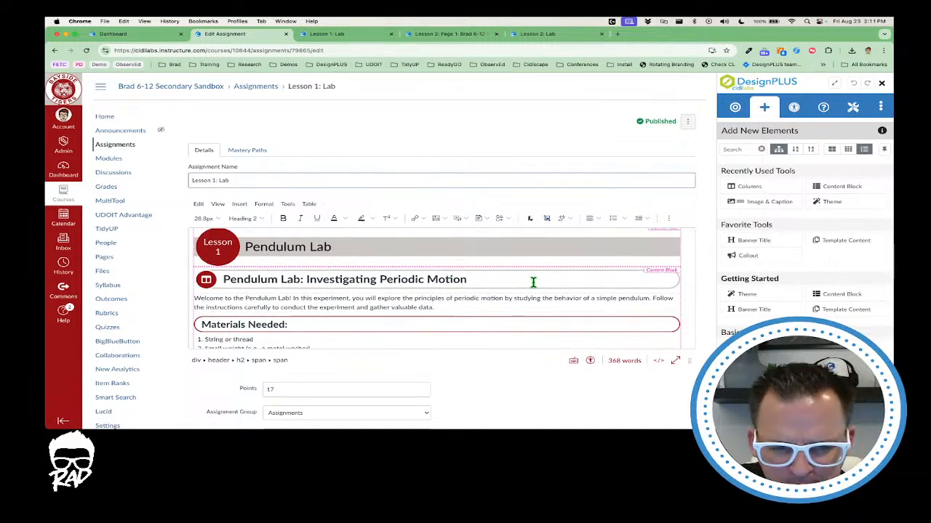
Step: Add an empty line between the Pendulum Lab: Investigating Periodic Motion heading and the welcome paragraph
{"action": "left_click", "coordinate": [336, 292]}
{"action": "scroll", "coordinate": [297, 282], "scroll_direction": "down", "scroll_amount": 2}
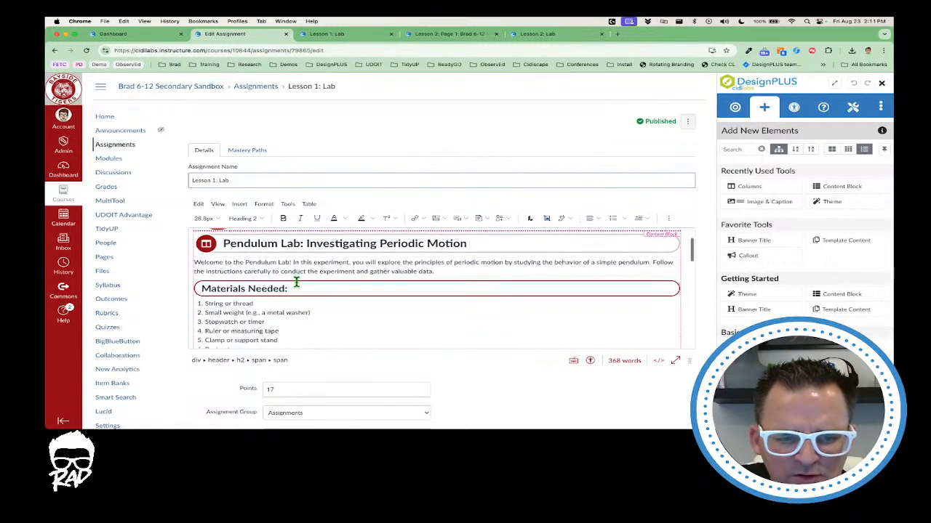
{"action": "triple_click", "coordinate": [271, 264]}
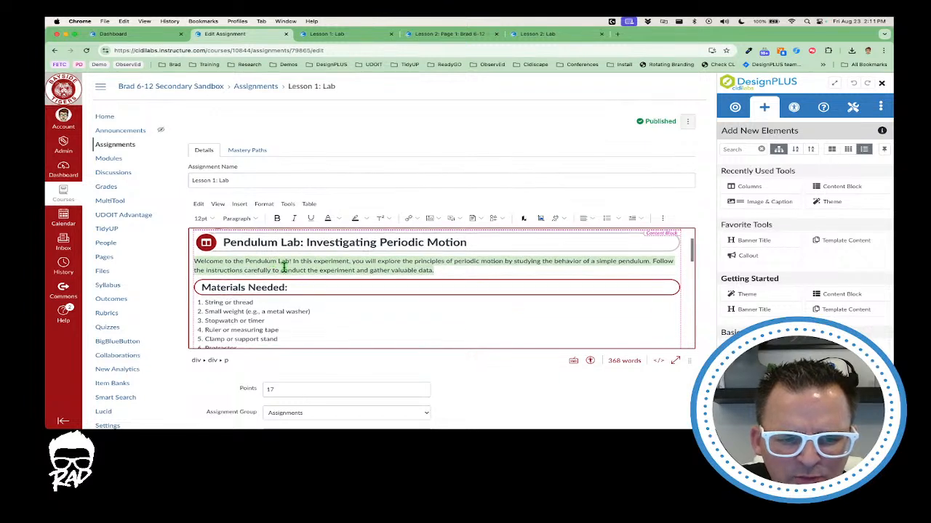
{"action": "double_click", "coordinate": [270, 285]}
{"action": "triple_click", "coordinate": [276, 267]}
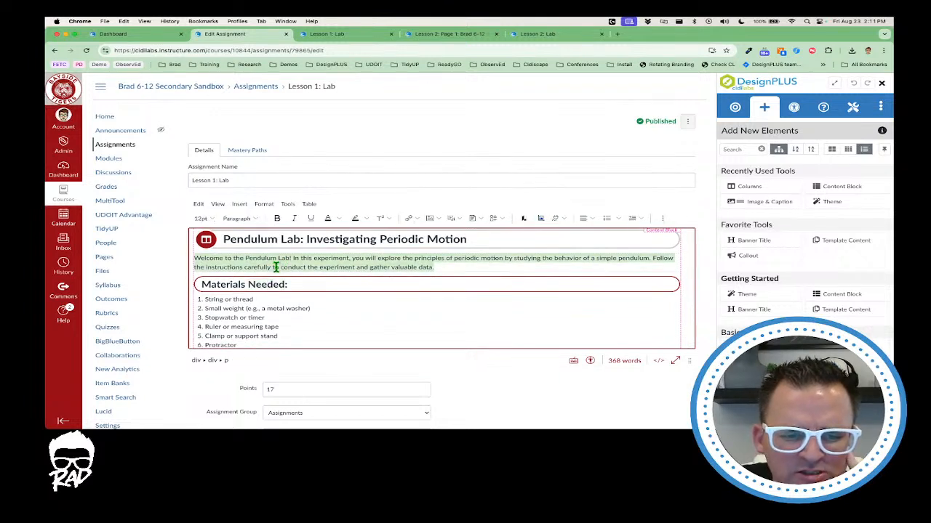
{"action": "left_click", "coordinate": [281, 287]}
{"action": "scroll", "coordinate": [339, 286], "scroll_direction": "down", "scroll_amount": 2}
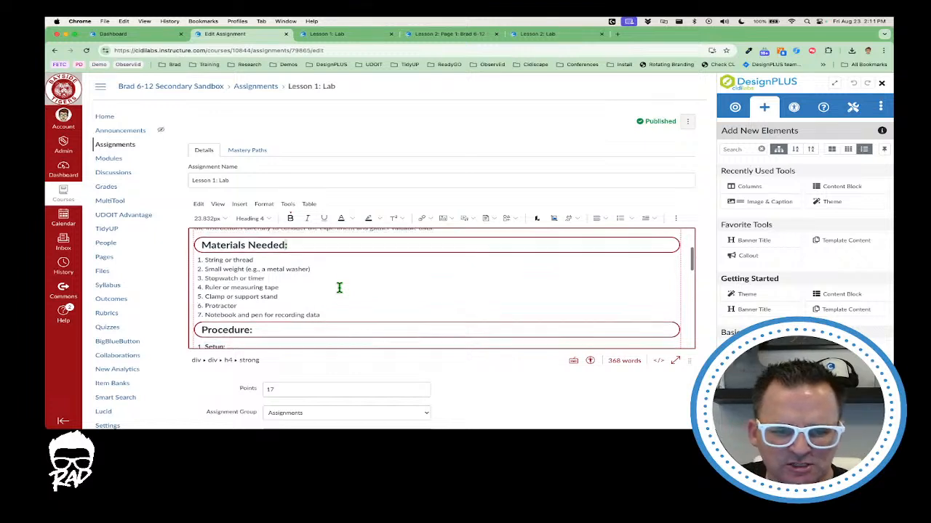
{"action": "scroll", "coordinate": [391, 287], "scroll_direction": "up", "scroll_amount": 3}
{"action": "left_click", "coordinate": [393, 287]}
{"action": "scroll", "coordinate": [408, 288], "scroll_direction": "down", "scroll_amount": 1}
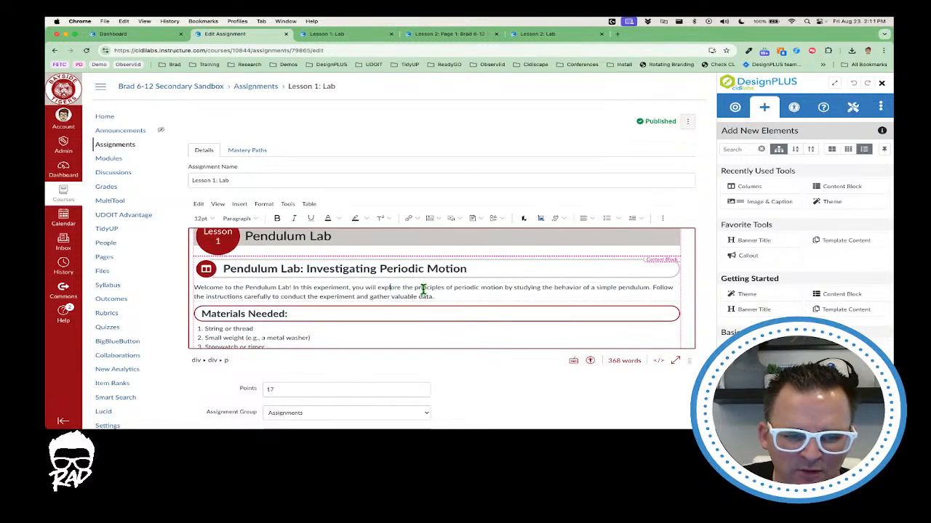
{"action": "key", "text": "Return"}
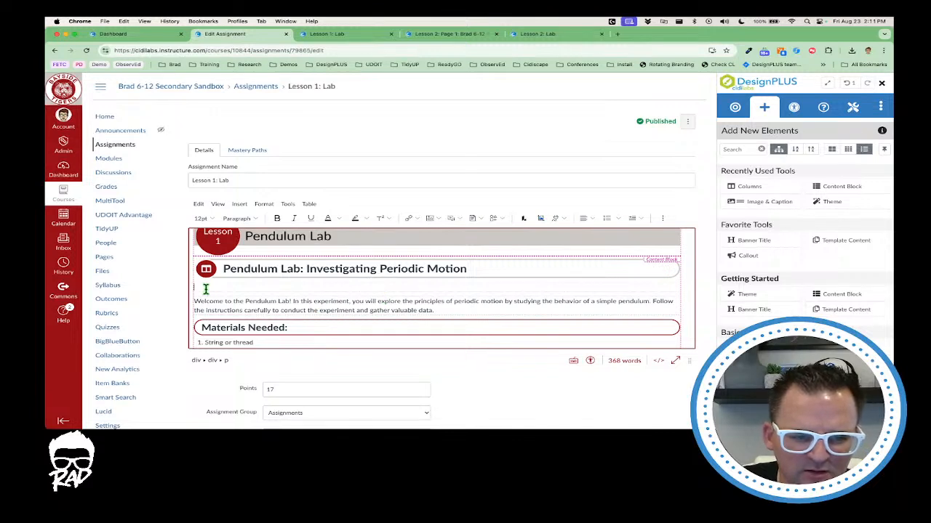
Step: Insert a two-column Columns element on the empty line above the welcome paragraph
{"action": "left_click", "coordinate": [749, 150]}
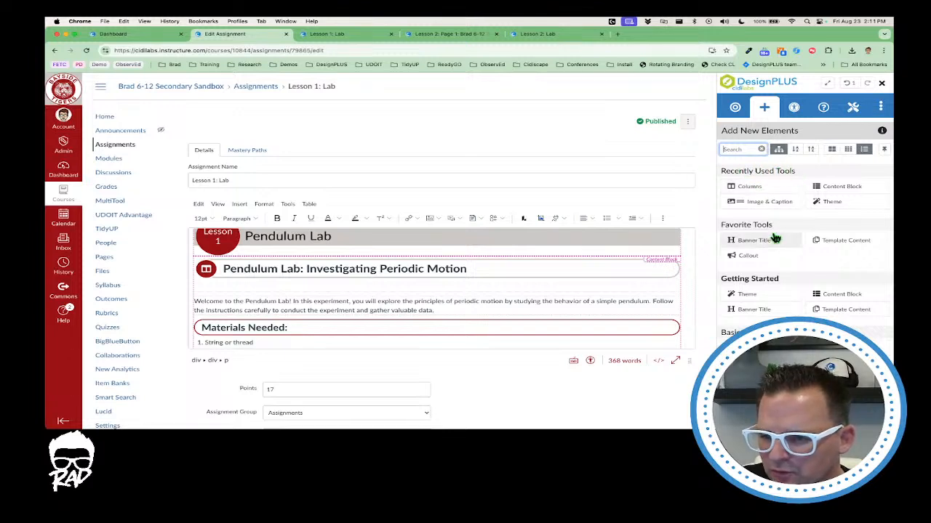
{"action": "scroll", "coordinate": [775, 235], "scroll_direction": "down", "scroll_amount": 5}
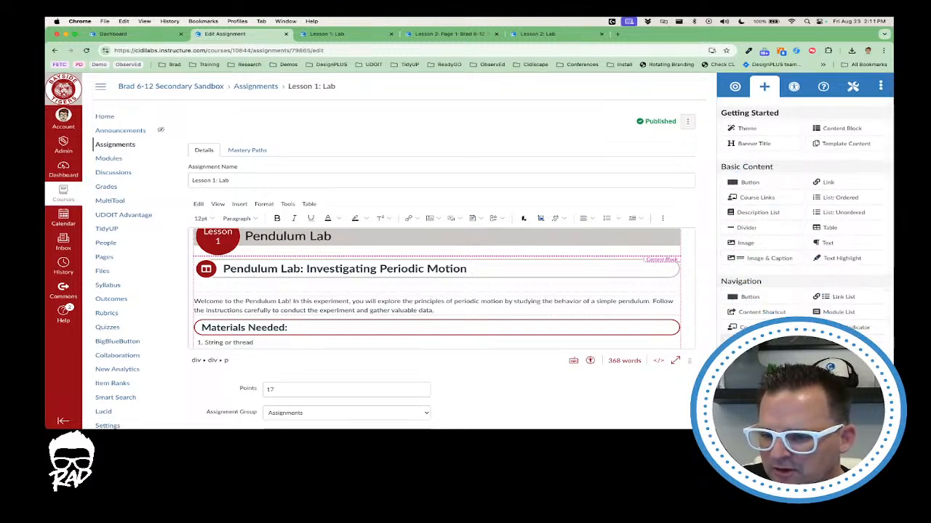
{"action": "scroll", "coordinate": [785, 276], "scroll_direction": "up", "scroll_amount": 5}
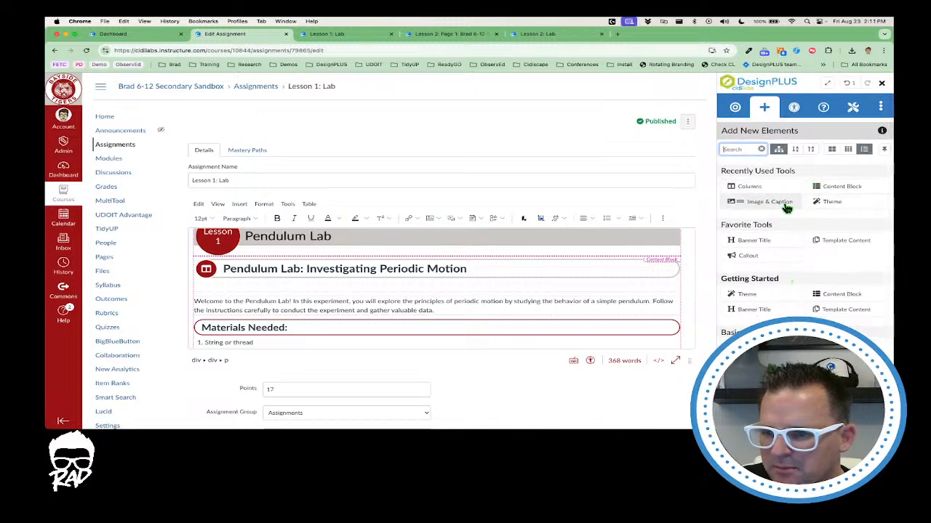
{"action": "left_click", "coordinate": [226, 283]}
{"action": "left_click", "coordinate": [749, 187]}
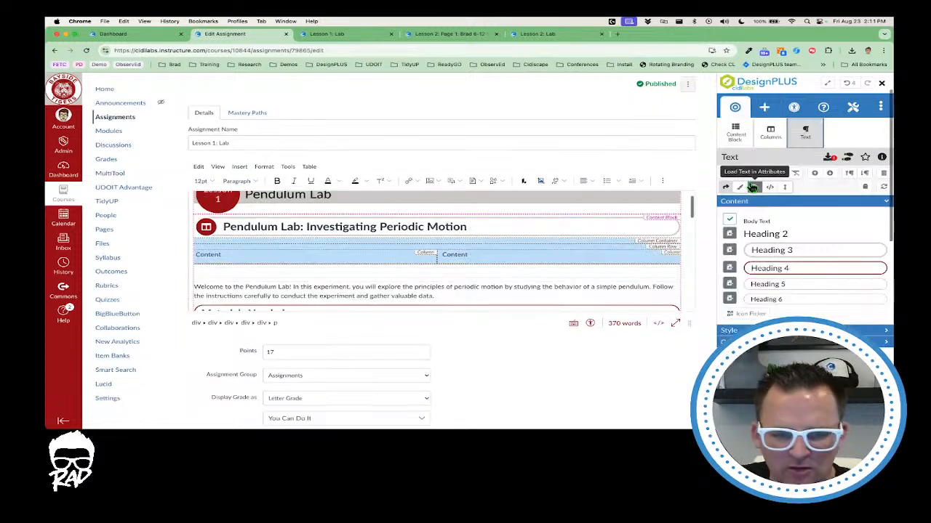
{"action": "left_click", "coordinate": [491, 242]}
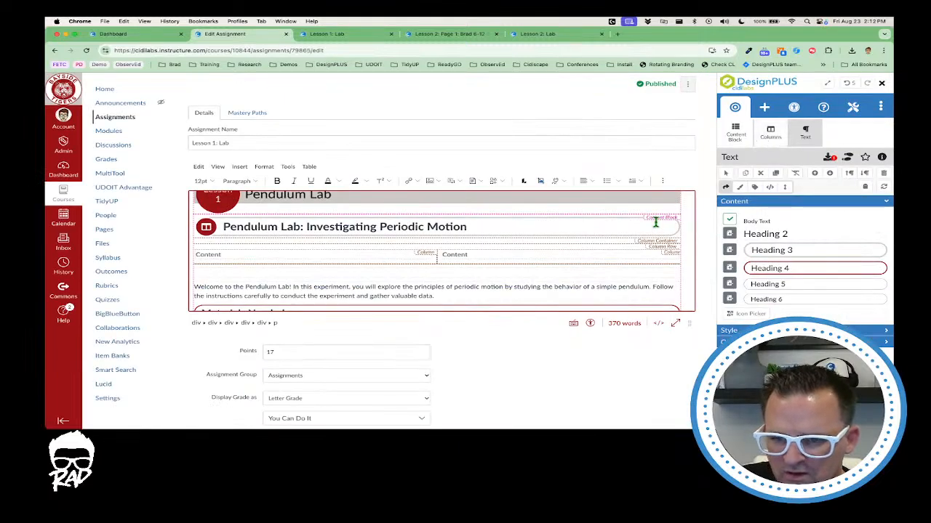
Step: Move the welcome paragraph into the second column, replacing its placeholder text
{"action": "scroll", "coordinate": [349, 258], "scroll_direction": "down", "scroll_amount": 1}
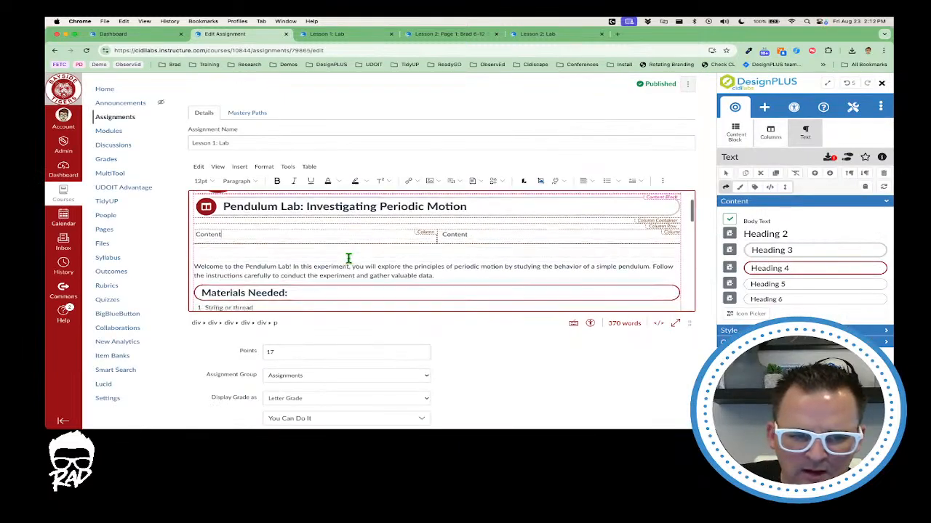
{"action": "left_click", "coordinate": [298, 261]}
{"action": "triple_click", "coordinate": [336, 261]}
{"action": "key", "text": "super+c"}
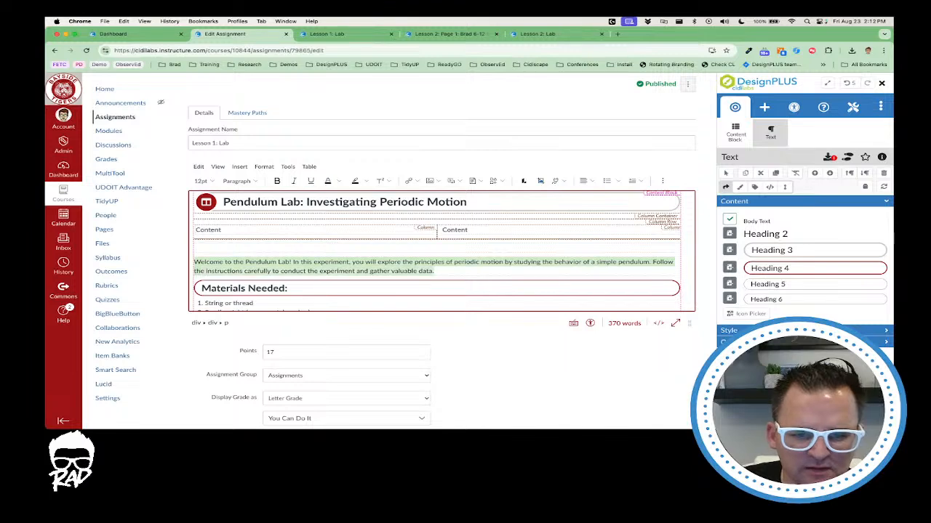
{"action": "key", "text": "BackSpace"}
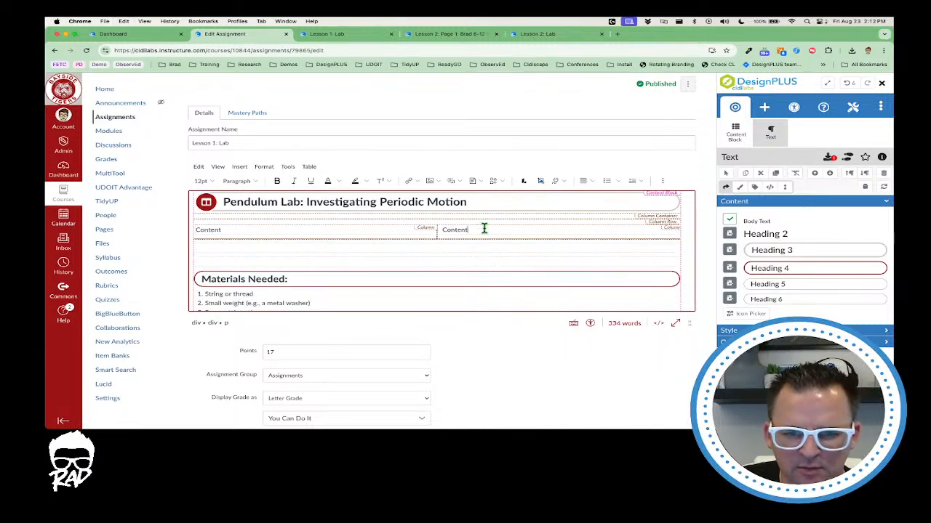
{"action": "double_click", "coordinate": [485, 229]}
{"action": "key", "text": "super+v"}
Step: Move the Materials Needed heading and its seven-item list into the first column, replacing its placeholder text
{"action": "scroll", "coordinate": [337, 286], "scroll_direction": "down", "scroll_amount": 3}
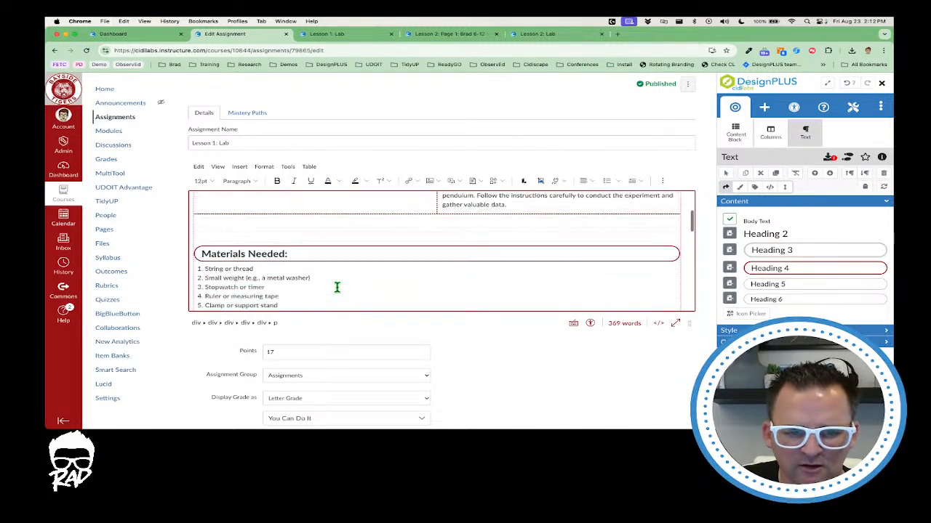
{"action": "left_click", "coordinate": [339, 246]}
{"action": "left_click_drag", "start_coordinate": [338, 247], "coordinate": [232, 310]}
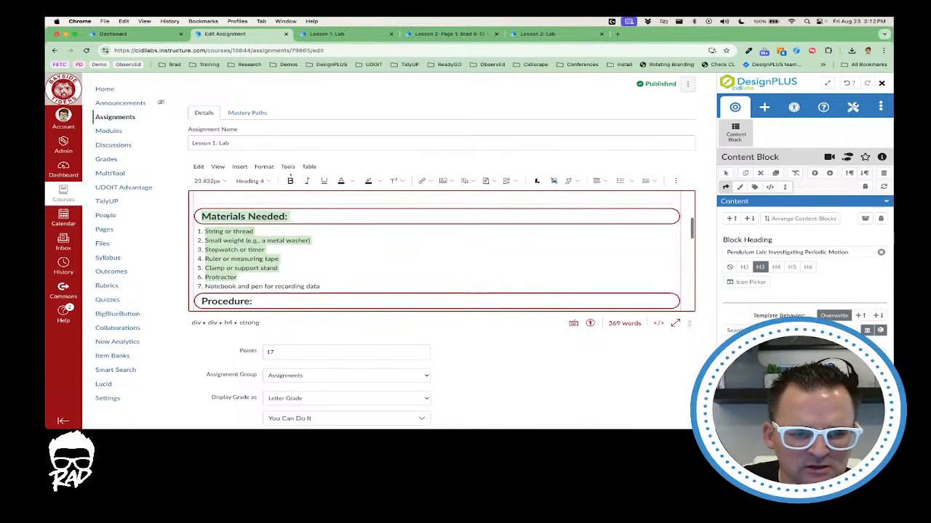
{"action": "key", "text": "alt+shift+Right"}
{"action": "key", "text": "shift+super+Right"}
{"action": "key", "text": "super+x"}
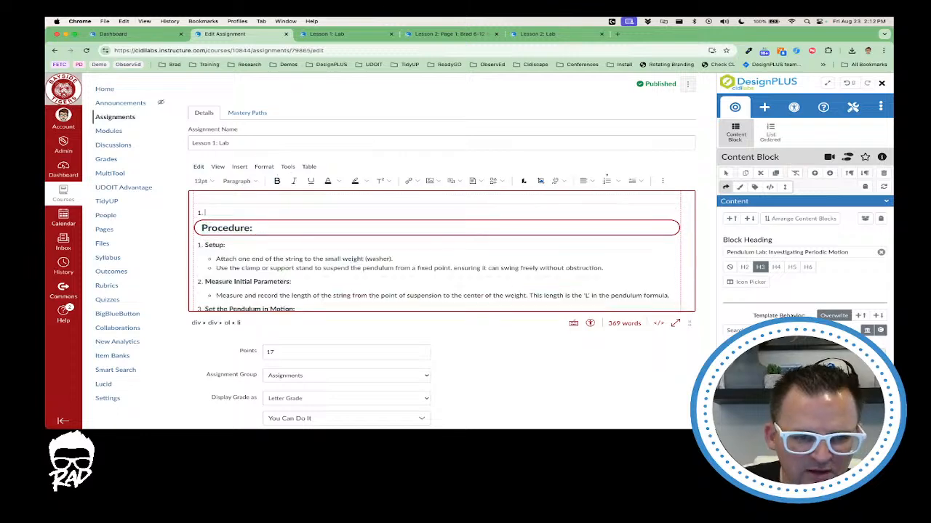
{"action": "scroll", "coordinate": [272, 242], "scroll_direction": "up", "scroll_amount": 5}
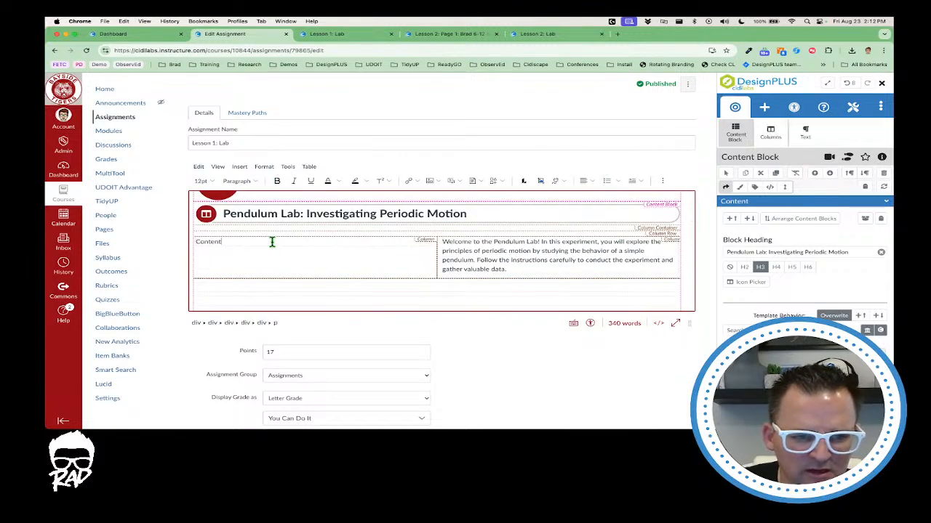
{"action": "left_click", "coordinate": [272, 242]}
{"action": "key", "text": "super+v"}
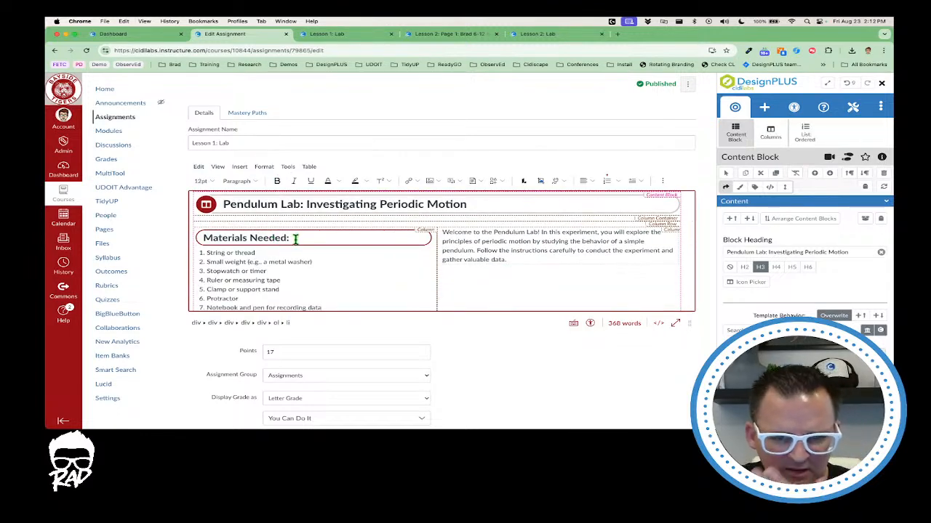
Step: Examine the side-by-side layout of the Materials Needed list and the welcome paragraph
{"action": "scroll", "coordinate": [366, 259], "scroll_direction": "down", "scroll_amount": 1}
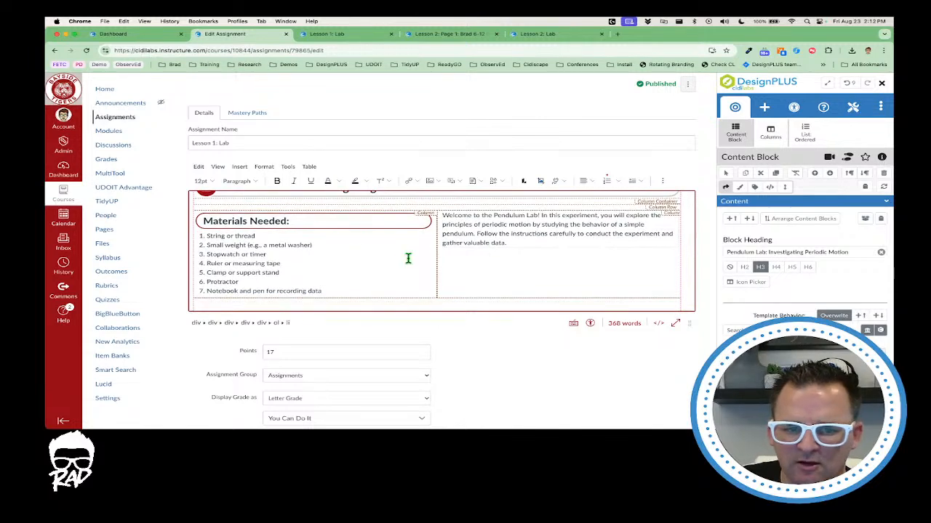
{"action": "scroll", "coordinate": [434, 254], "scroll_direction": "down", "scroll_amount": 4}
{"action": "scroll", "coordinate": [434, 254], "scroll_direction": "up", "scroll_amount": 5}
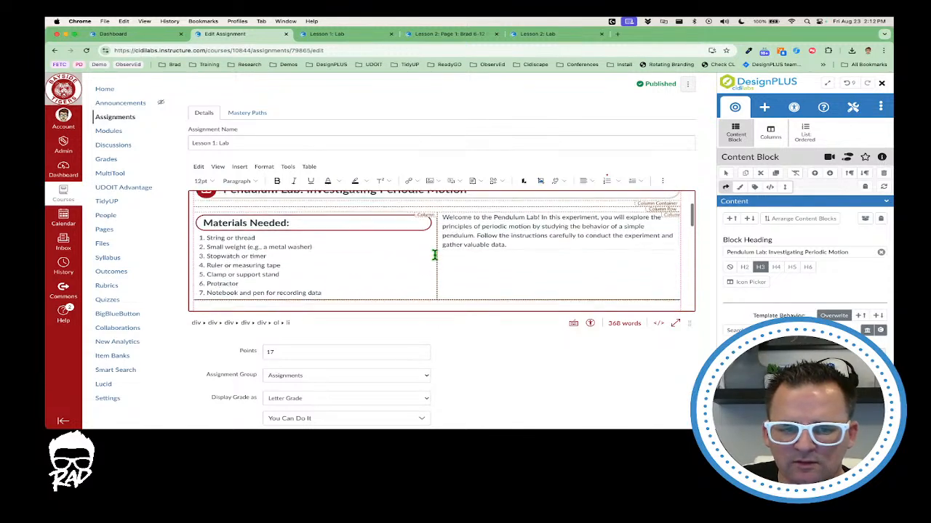
{"action": "scroll", "coordinate": [434, 254], "scroll_direction": "up", "scroll_amount": 1}
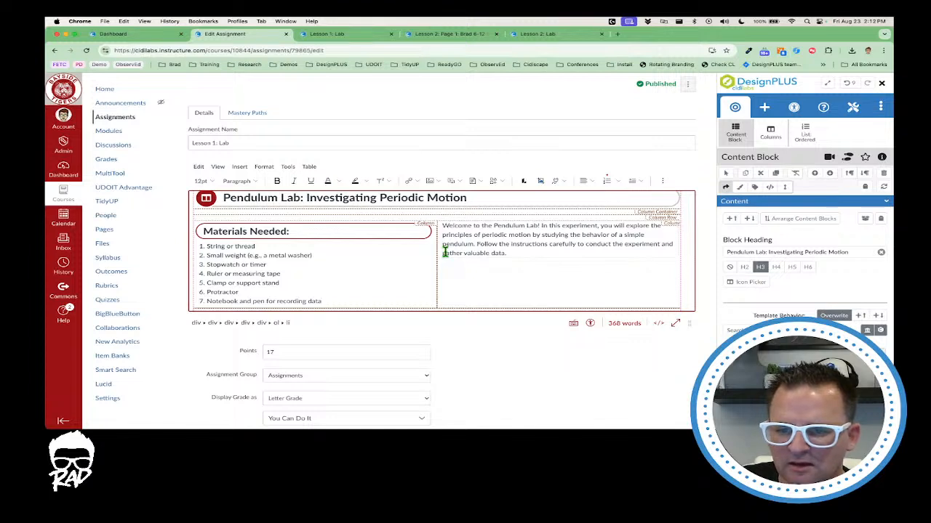
{"action": "left_click", "coordinate": [512, 248]}
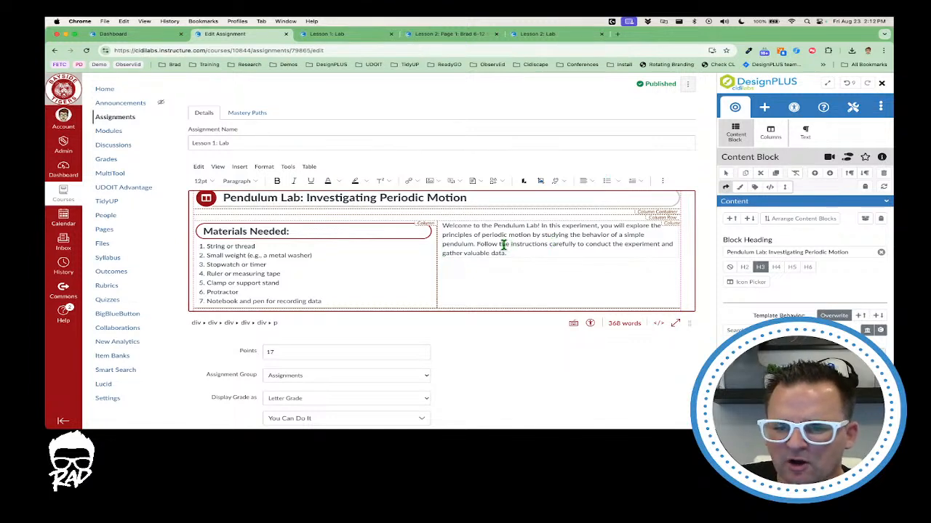
{"action": "left_click", "coordinate": [371, 242]}
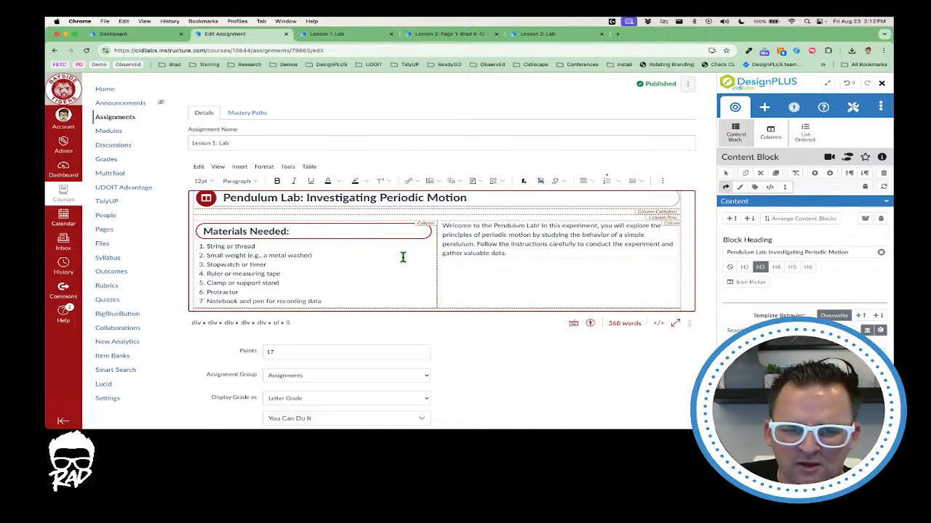
{"action": "scroll", "coordinate": [422, 255], "scroll_direction": "down", "scroll_amount": 1}
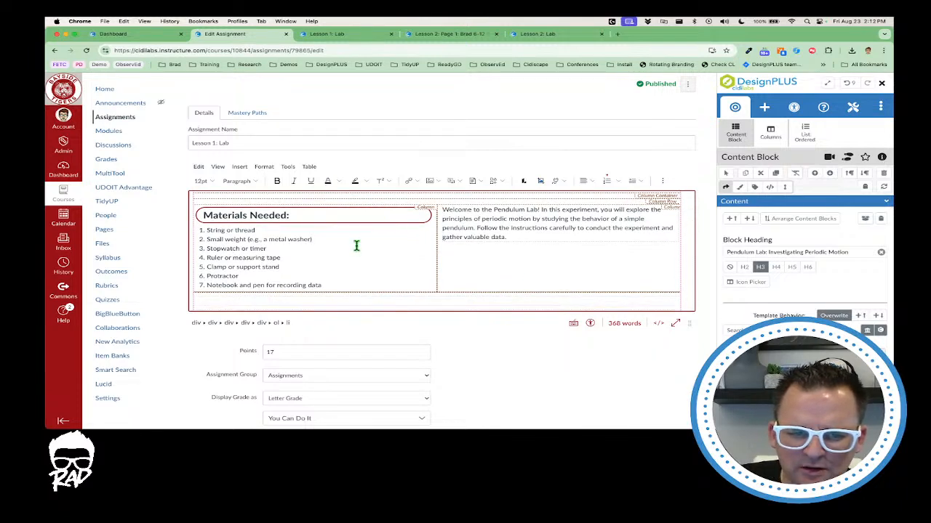
{"action": "scroll", "coordinate": [357, 246], "scroll_direction": "up", "scroll_amount": 1}
Step: Reorder the column row so the welcome paragraph comes first and the Materials Needed list second
{"action": "left_click", "coordinate": [513, 240]}
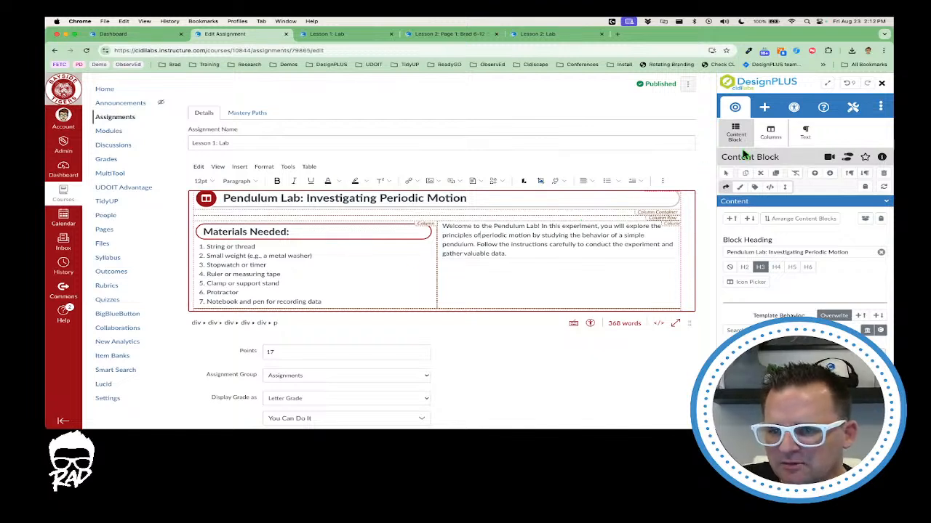
{"action": "left_click", "coordinate": [767, 145]}
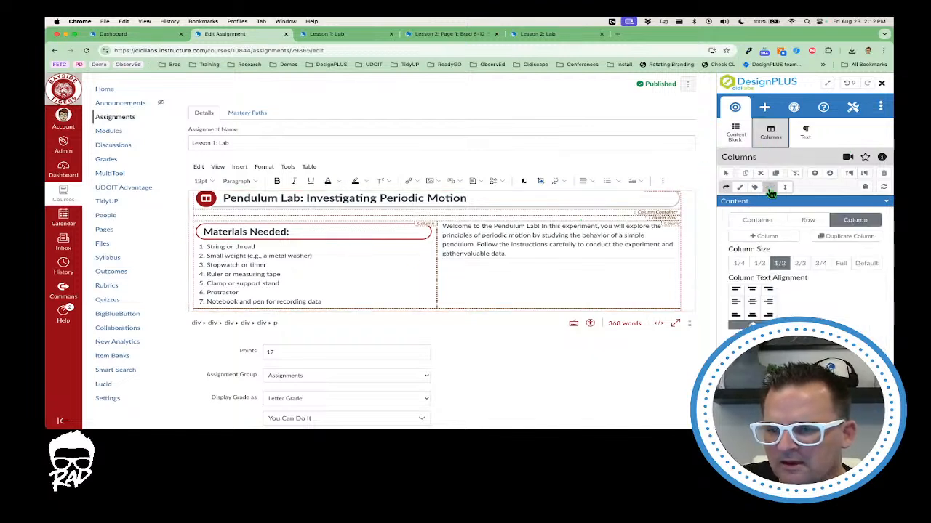
{"action": "left_click", "coordinate": [808, 221]}
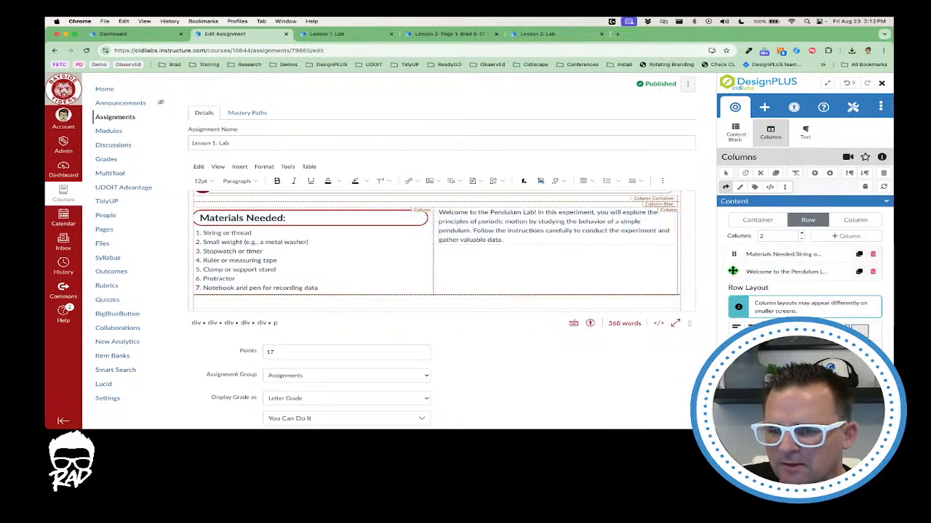
{"action": "left_click_drag", "start_coordinate": [733, 271], "coordinate": [733, 256]}
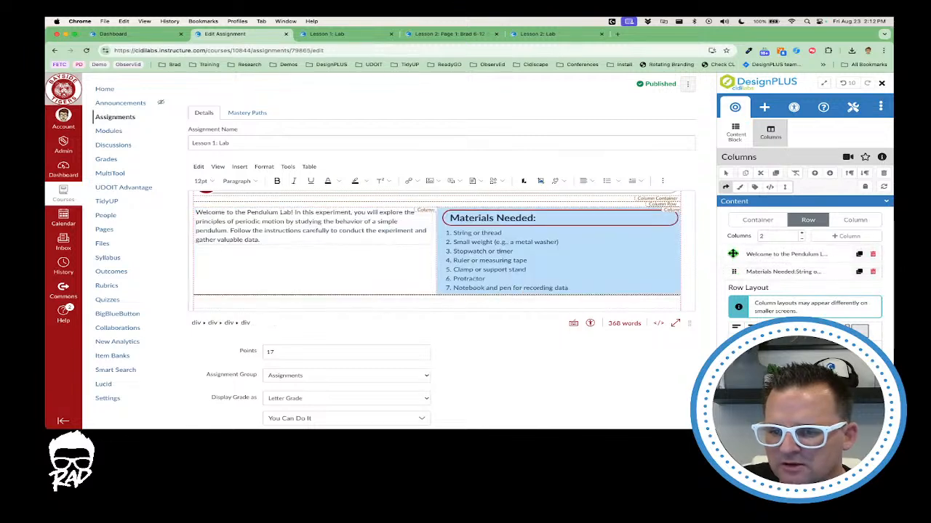
{"action": "left_click", "coordinate": [533, 253]}
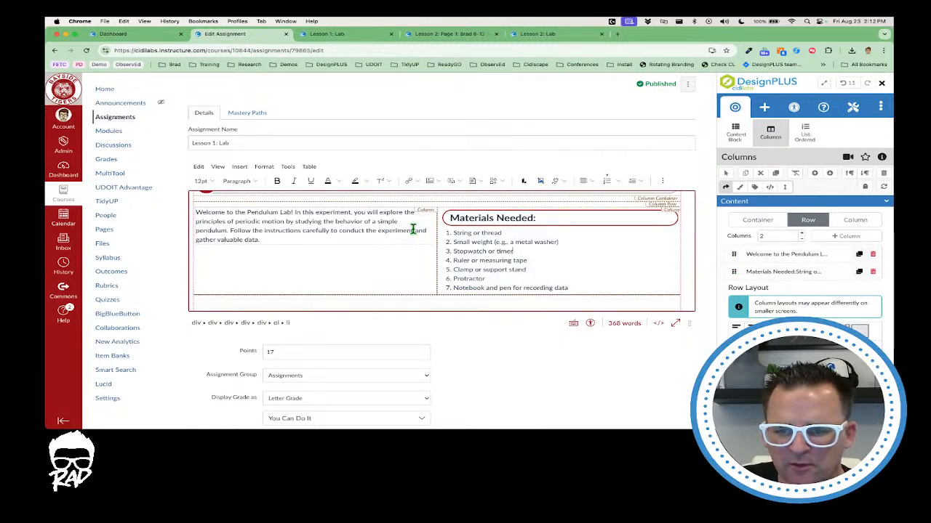
{"action": "scroll", "coordinate": [511, 231], "scroll_direction": "up", "scroll_amount": 1}
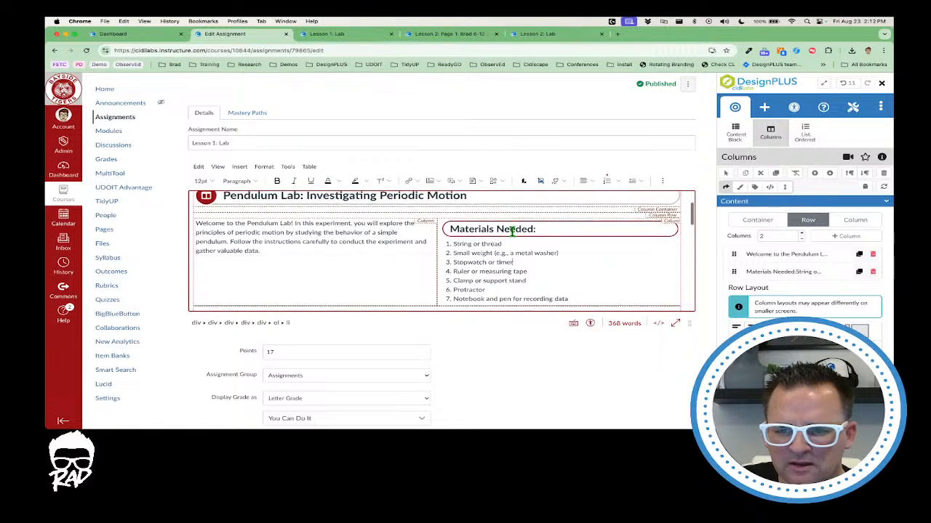
Step: Add a second row to the column container below the welcome paragraph and Materials Needed list
{"action": "scroll", "coordinate": [545, 250], "scroll_direction": "down", "scroll_amount": 2}
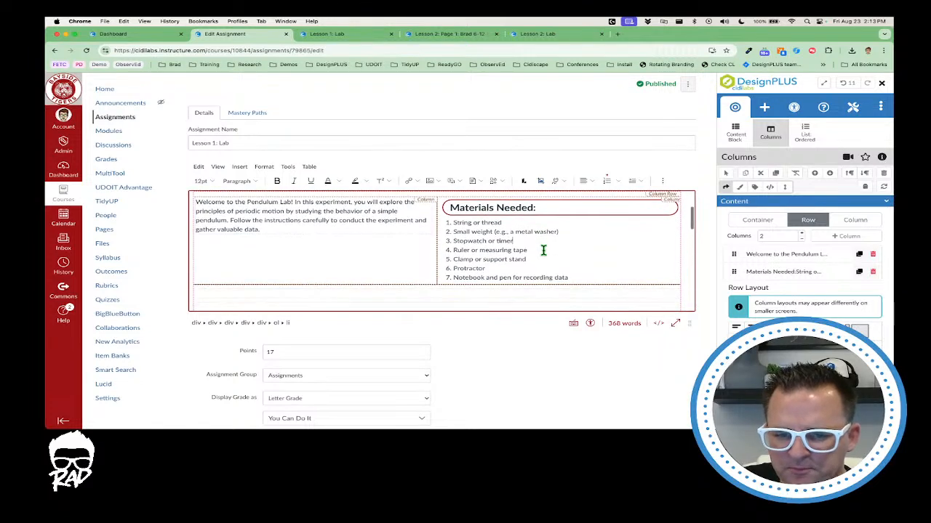
{"action": "scroll", "coordinate": [543, 250], "scroll_direction": "down", "scroll_amount": 1}
{"action": "scroll", "coordinate": [545, 249], "scroll_direction": "up", "scroll_amount": 2}
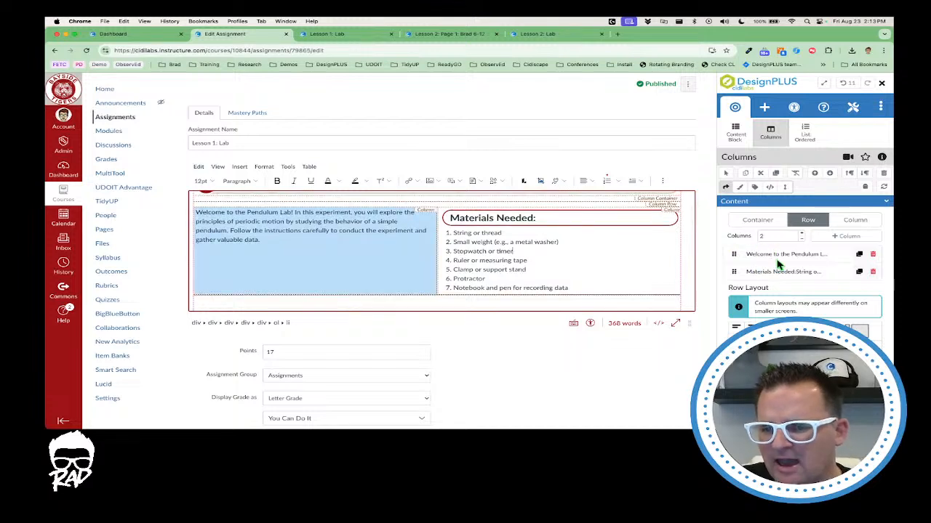
{"action": "left_click", "coordinate": [757, 219]}
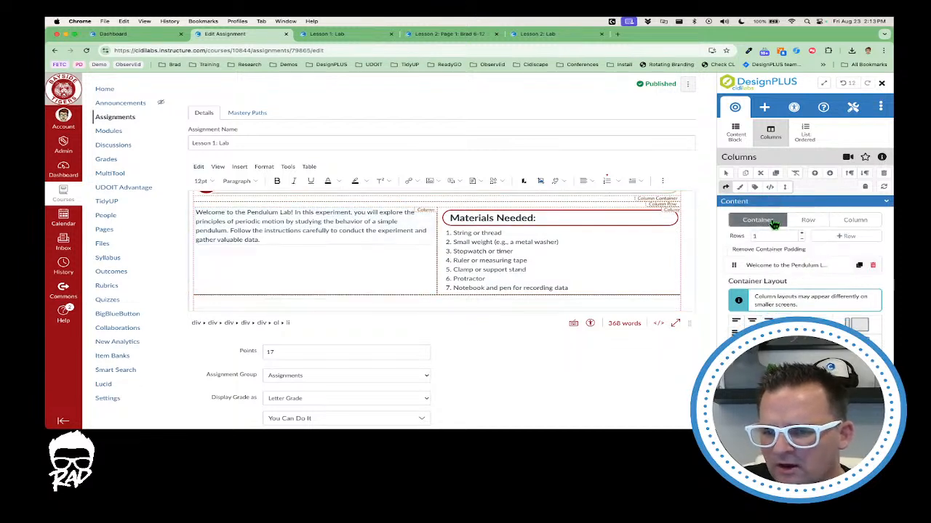
{"action": "left_click", "coordinate": [832, 237]}
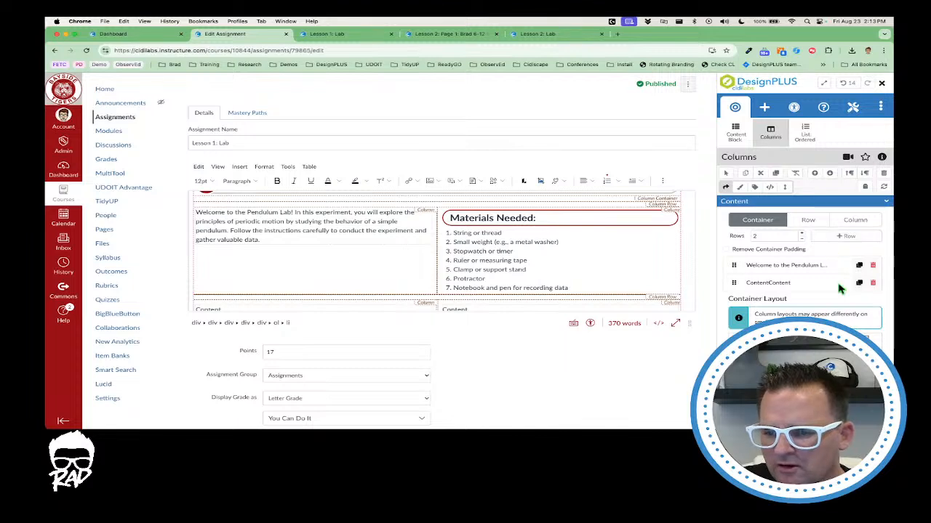
{"action": "scroll", "coordinate": [625, 266], "scroll_direction": "down", "scroll_amount": 3}
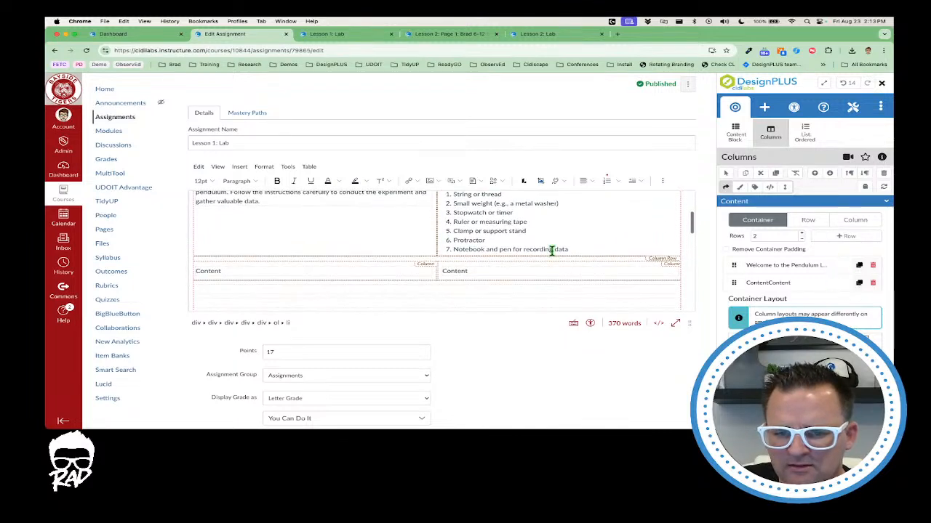
{"action": "scroll", "coordinate": [581, 258], "scroll_direction": "up", "scroll_amount": 5}
{"action": "scroll", "coordinate": [509, 254], "scroll_direction": "down", "scroll_amount": 1}
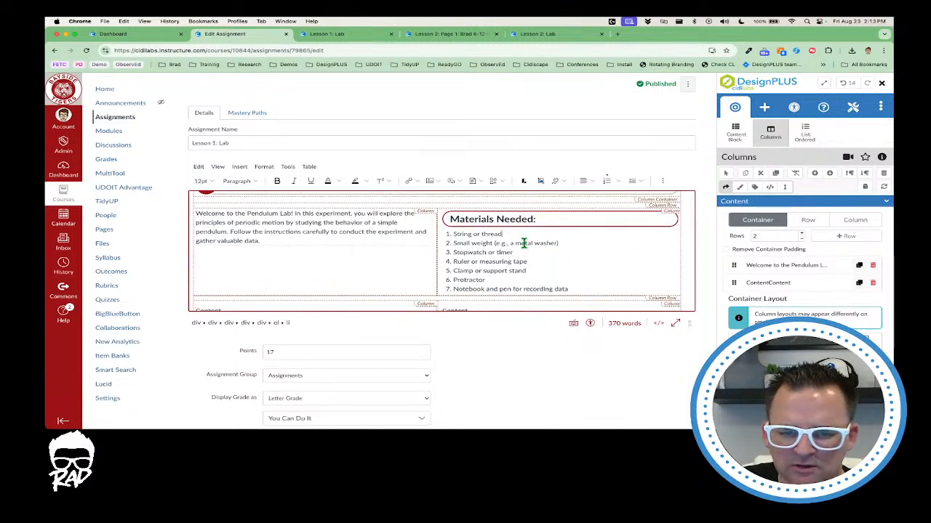
{"action": "scroll", "coordinate": [523, 244], "scroll_direction": "down", "scroll_amount": 3}
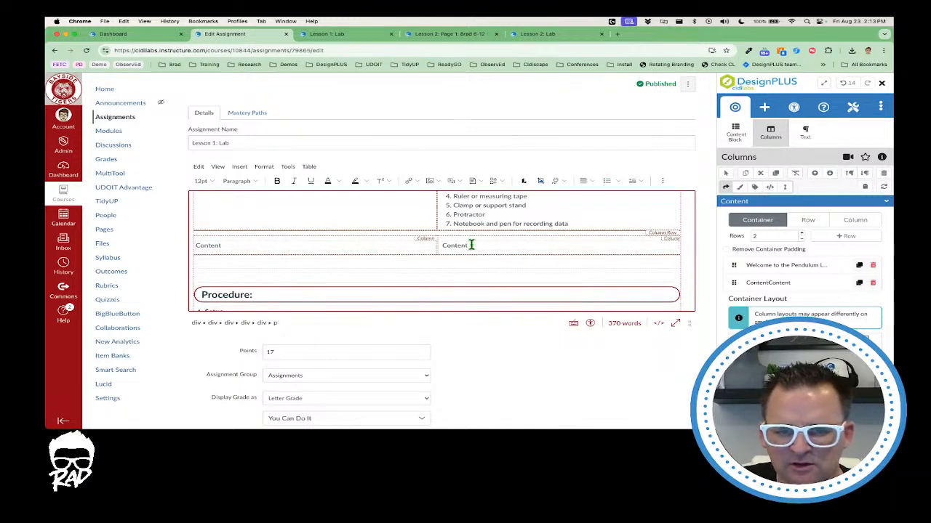
Step: Set the first column of the new row to 2/3 width
{"action": "left_click", "coordinate": [807, 219]}
{"action": "left_click", "coordinate": [786, 269]}
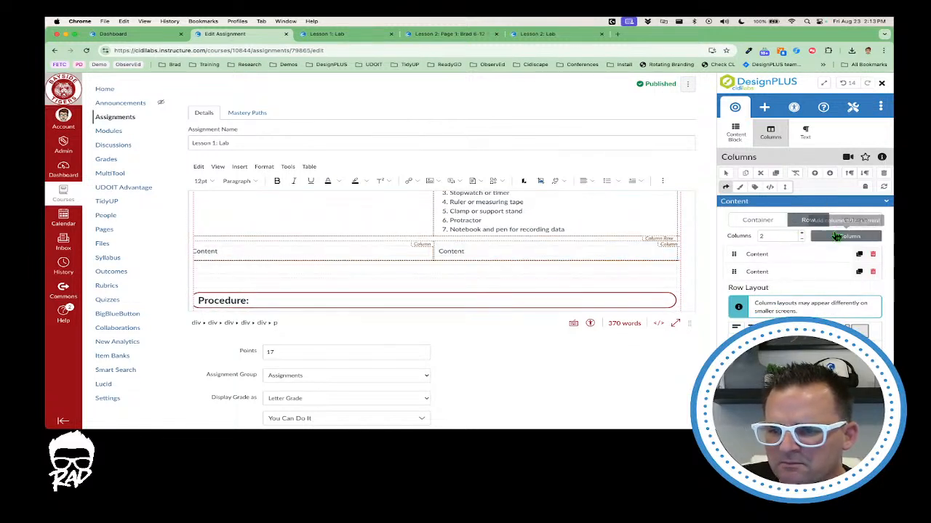
{"action": "left_click", "coordinate": [397, 252]}
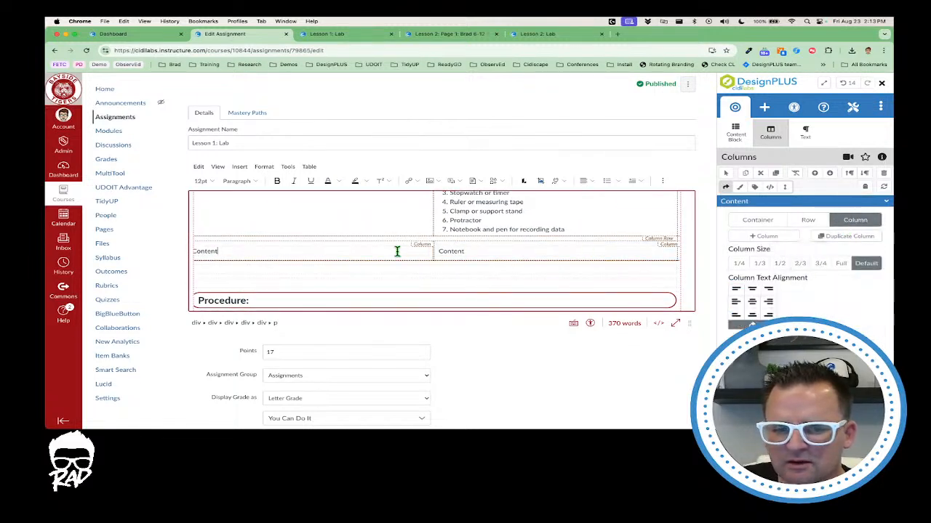
{"action": "left_click", "coordinate": [800, 263]}
{"action": "left_click", "coordinate": [568, 252]}
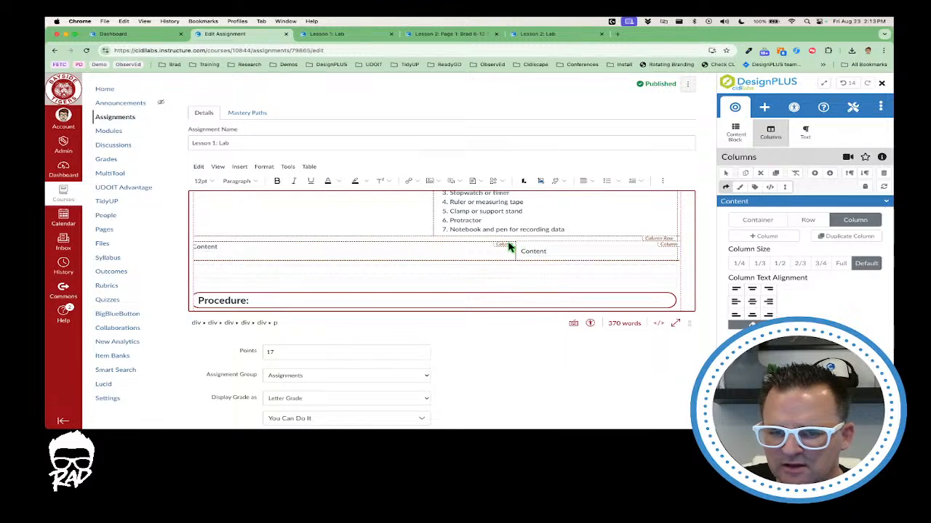
{"action": "scroll", "coordinate": [513, 248], "scroll_direction": "up", "scroll_amount": 3}
{"action": "scroll", "coordinate": [522, 253], "scroll_direction": "down", "scroll_amount": 3}
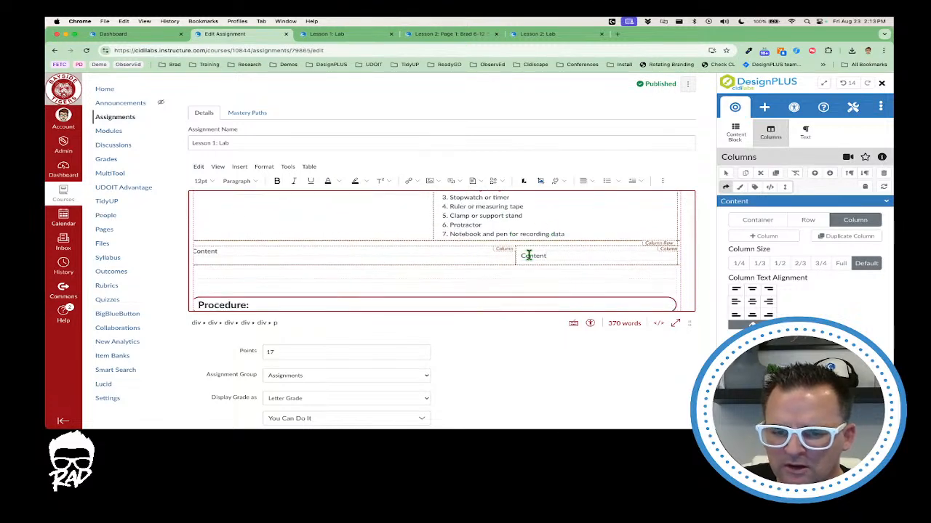
Step: Move the Procedure heading and its six-step list into the new row's first column, replacing its placeholder text
{"action": "scroll", "coordinate": [545, 254], "scroll_direction": "down", "scroll_amount": 2}
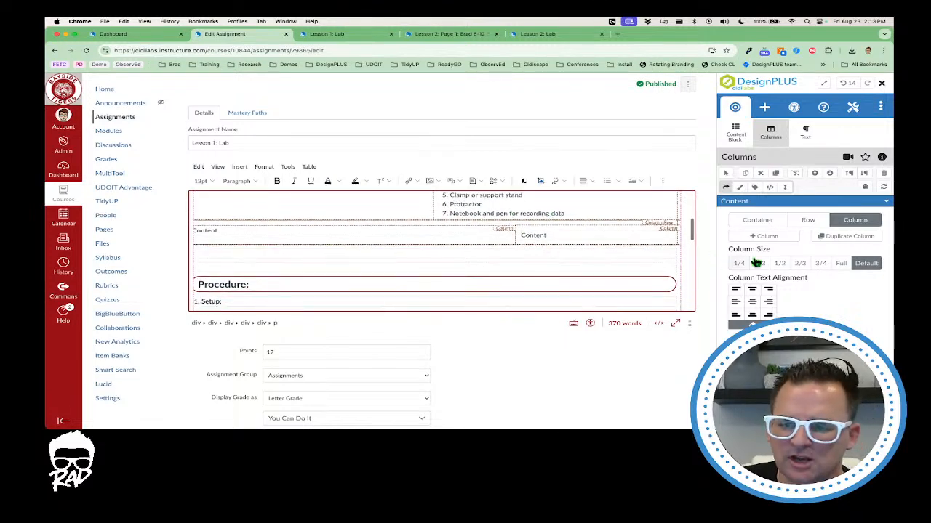
{"action": "scroll", "coordinate": [509, 268], "scroll_direction": "down", "scroll_amount": 1}
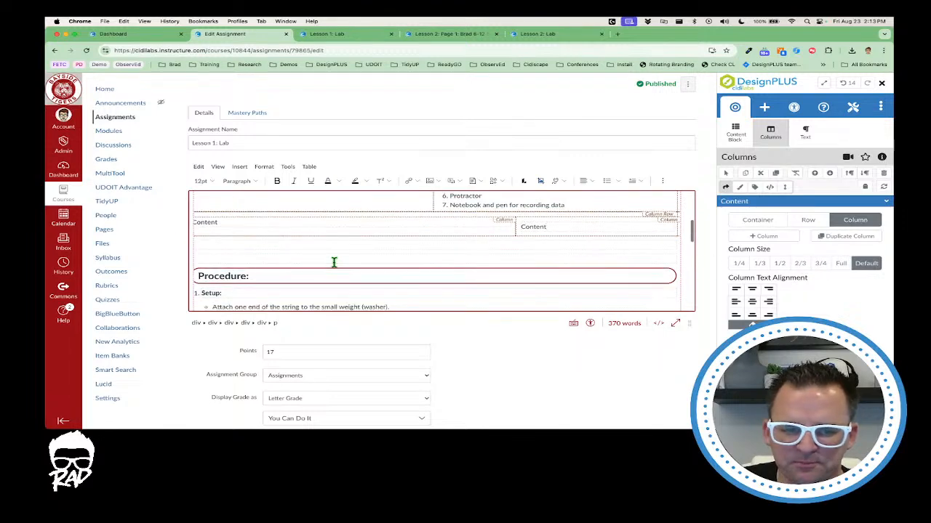
{"action": "left_click", "coordinate": [280, 273]}
{"action": "key", "text": "shift+Down"}
{"action": "key", "text": "shift+Down"}
{"action": "key", "text": "shift+Down"}
{"action": "key", "text": "shift+Down"}
{"action": "key", "text": "shift+Down"}
{"action": "key", "text": "shift+Down"}
{"action": "key", "text": "shift+Down"}
{"action": "key", "text": "shift+Down"}
{"action": "key", "text": "shift+Down"}
{"action": "key", "text": "shift+Down"}
{"action": "key", "text": "shift+Down"}
{"action": "key", "text": "shift+Down"}
{"action": "key", "text": "shift+Down"}
{"action": "key", "text": "shift+Down"}
{"action": "key", "text": "shift+Down"}
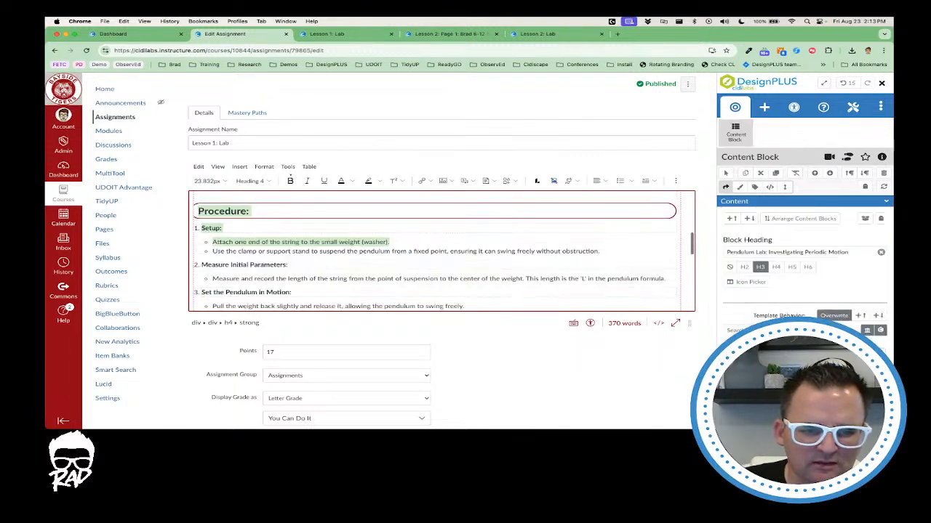
{"action": "key", "text": "shift+Down"}
{"action": "key", "text": "shift+Down"}
{"action": "key", "text": "shift+Down"}
{"action": "key", "text": "shift+Down"}
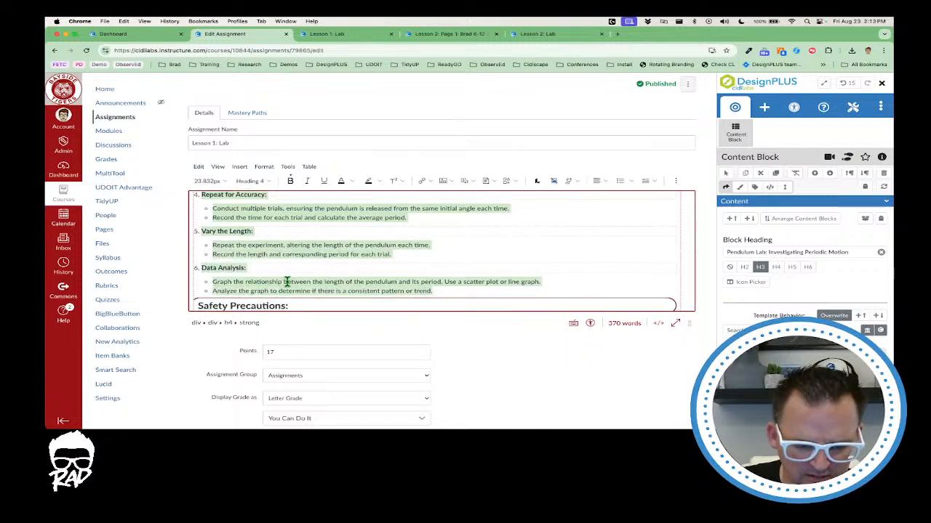
{"action": "key", "text": "BackSpace"}
{"action": "scroll", "coordinate": [264, 267], "scroll_direction": "up", "scroll_amount": 5}
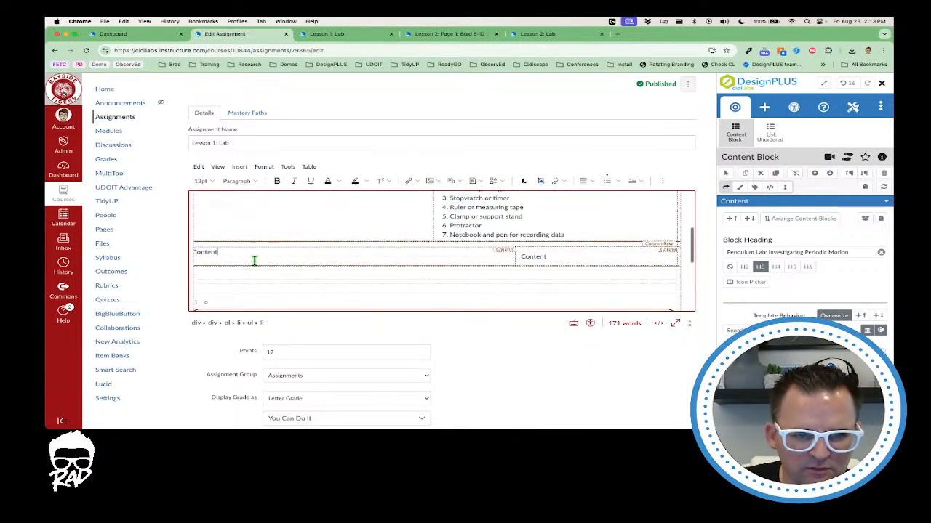
{"action": "left_click", "coordinate": [254, 260]}
{"action": "key", "text": "super+v"}
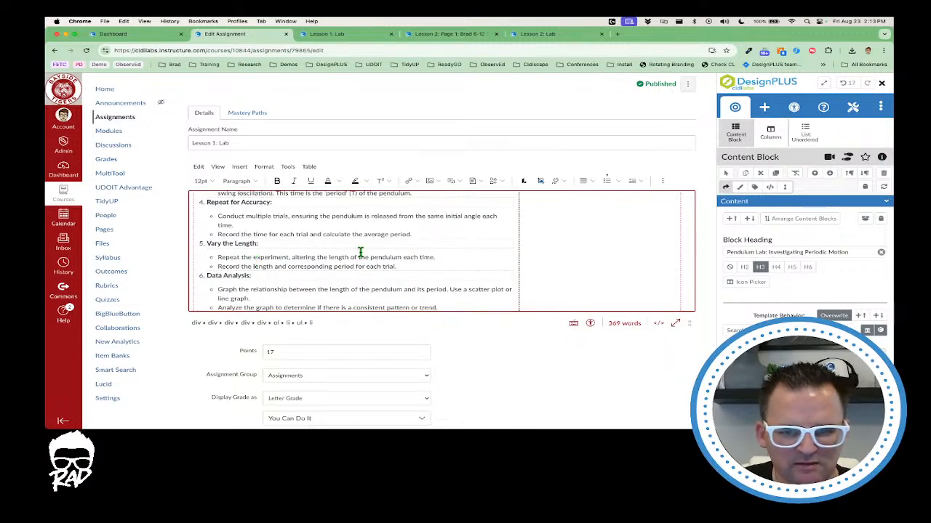
Step: Move the Safety Precautions heading and its two bullets into the new row's second column, replacing its placeholder text
{"action": "scroll", "coordinate": [360, 252], "scroll_direction": "up", "scroll_amount": 10}
{"action": "scroll", "coordinate": [390, 270], "scroll_direction": "down", "scroll_amount": 10}
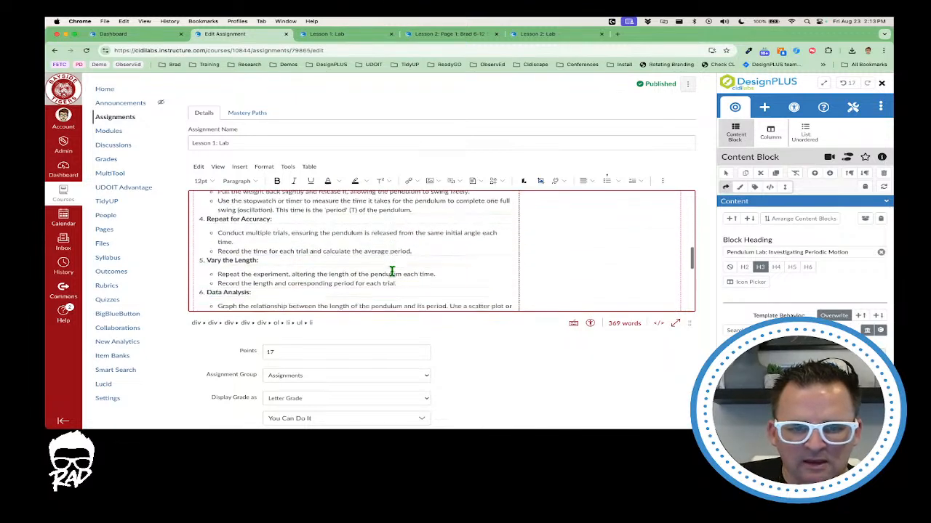
{"action": "scroll", "coordinate": [392, 271], "scroll_direction": "down", "scroll_amount": 5}
{"action": "left_click", "coordinate": [294, 228]}
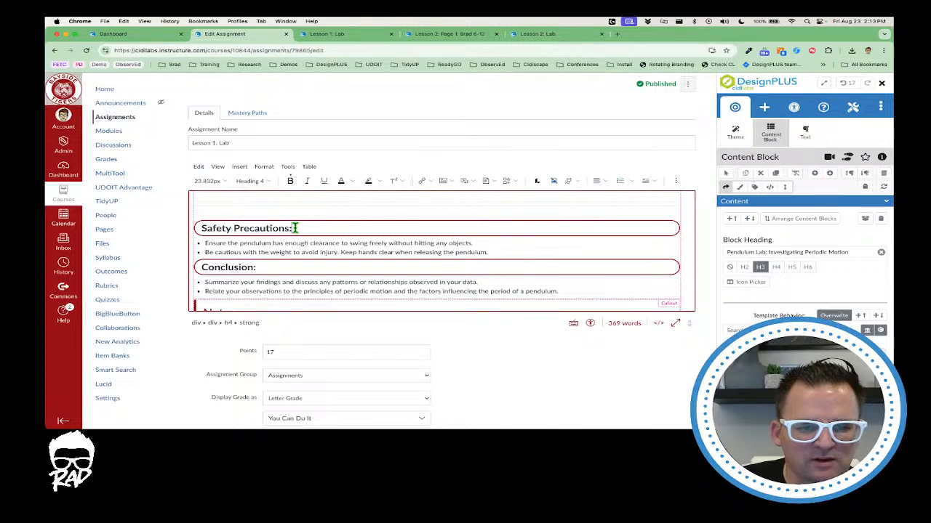
{"action": "key", "text": "super+Left"}
{"action": "key", "text": "shift+Down"}
{"action": "key", "text": "shift+Down"}
{"action": "key", "text": "shift+Down"}
{"action": "key", "text": "super+c"}
{"action": "key", "text": "BackSpace"}
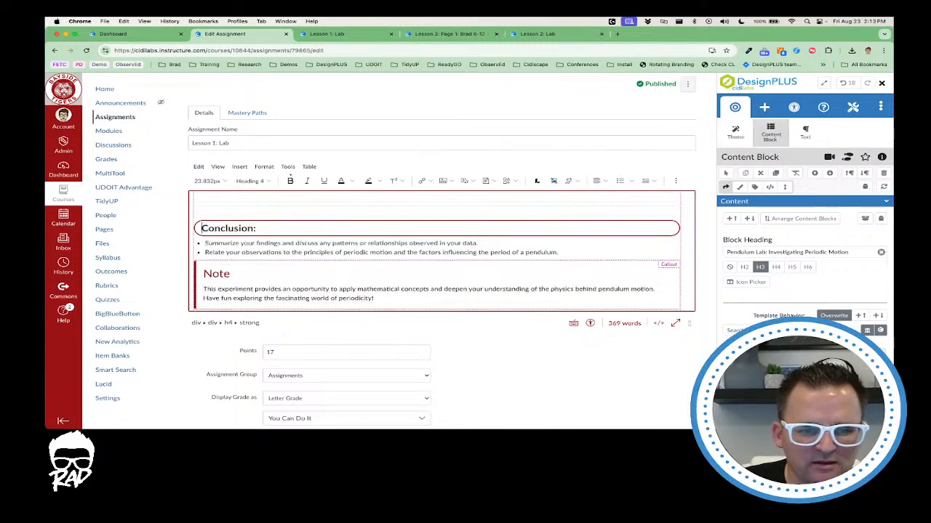
{"action": "scroll", "coordinate": [405, 240], "scroll_direction": "up", "scroll_amount": 10}
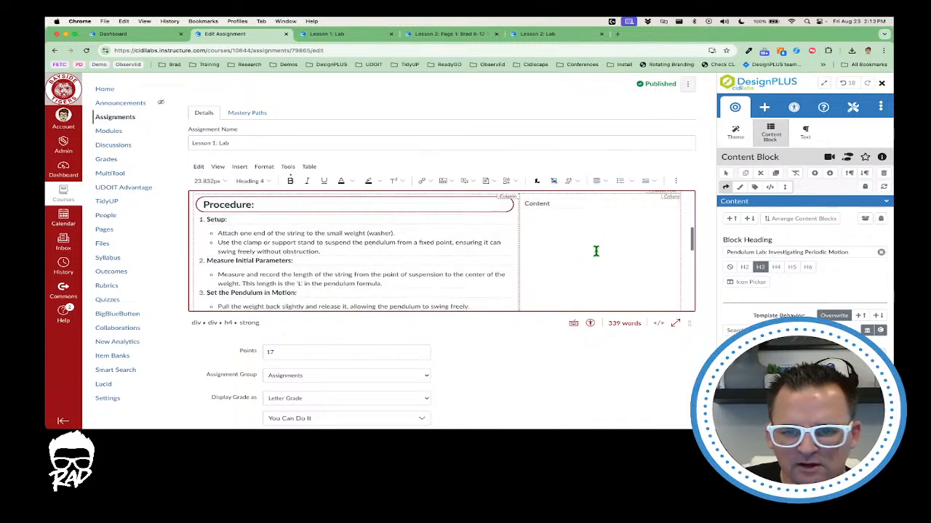
{"action": "left_click", "coordinate": [572, 253]}
{"action": "key", "text": "super+v"}
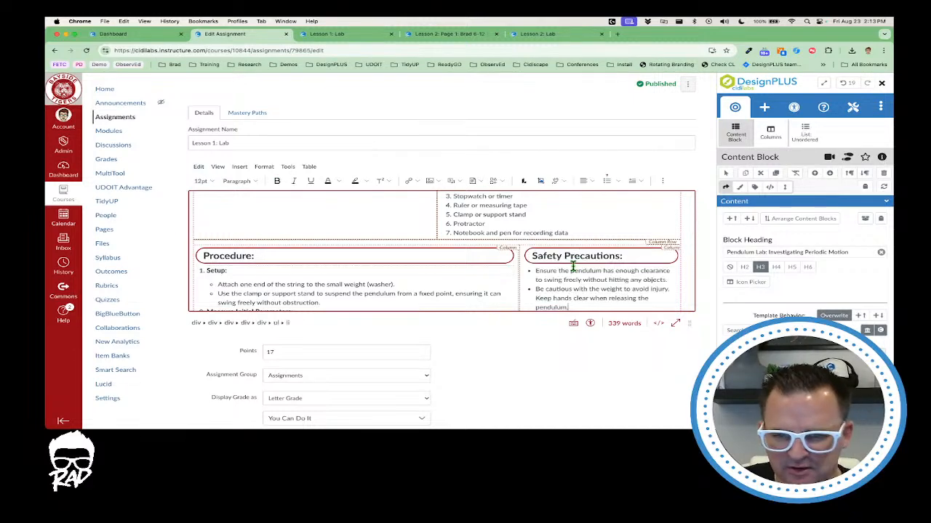
Step: Remove the empty elements left in the lab description, such as the blank lines above the Conclusion heading
{"action": "scroll", "coordinate": [573, 268], "scroll_direction": "down", "scroll_amount": 5}
{"action": "scroll", "coordinate": [533, 255], "scroll_direction": "down", "scroll_amount": 1}
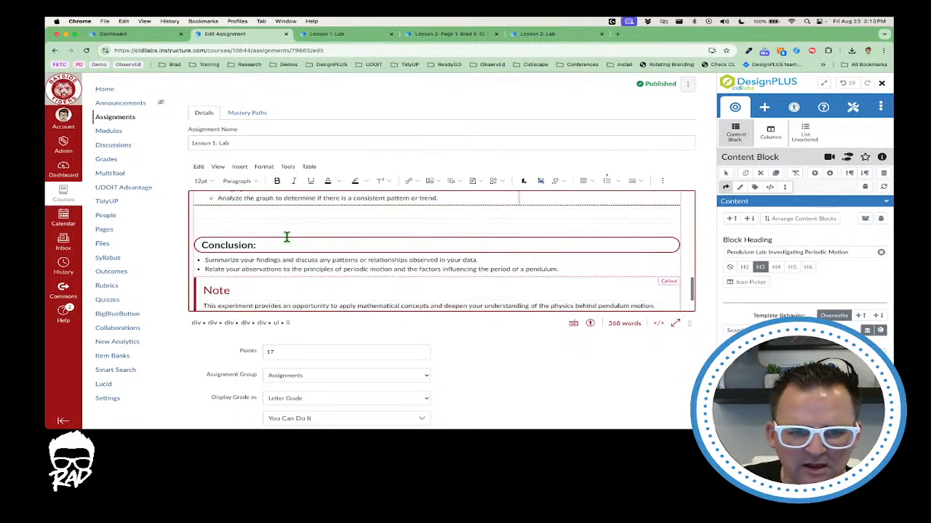
{"action": "left_click", "coordinate": [244, 225]}
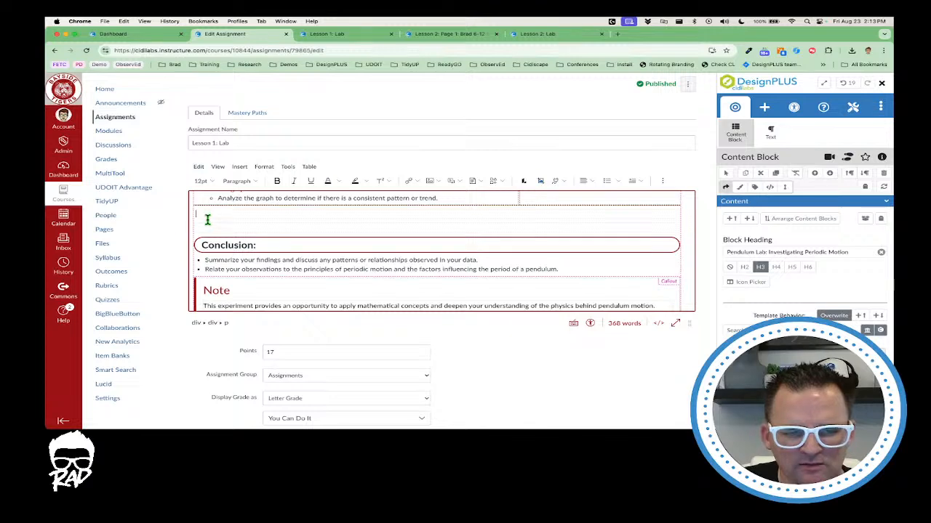
{"action": "scroll", "coordinate": [390, 260], "scroll_direction": "up", "scroll_amount": 10}
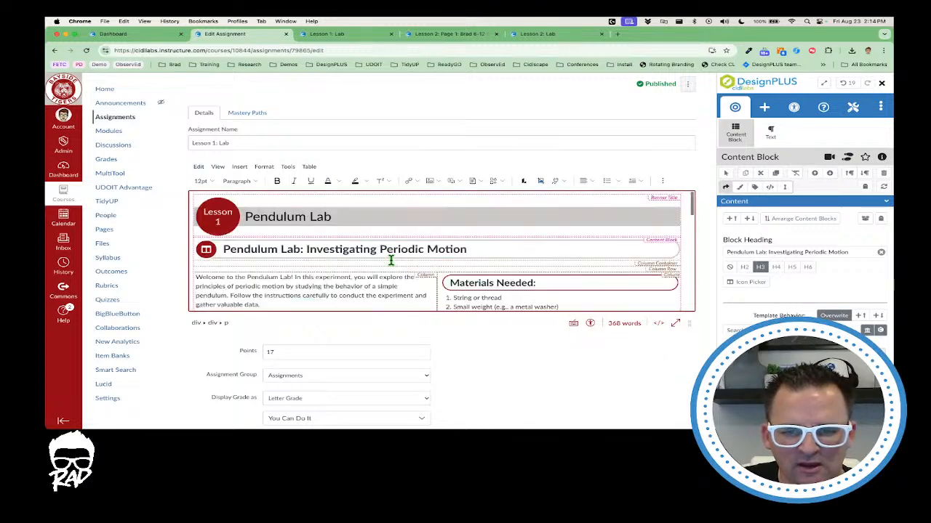
{"action": "left_click", "coordinate": [603, 217]}
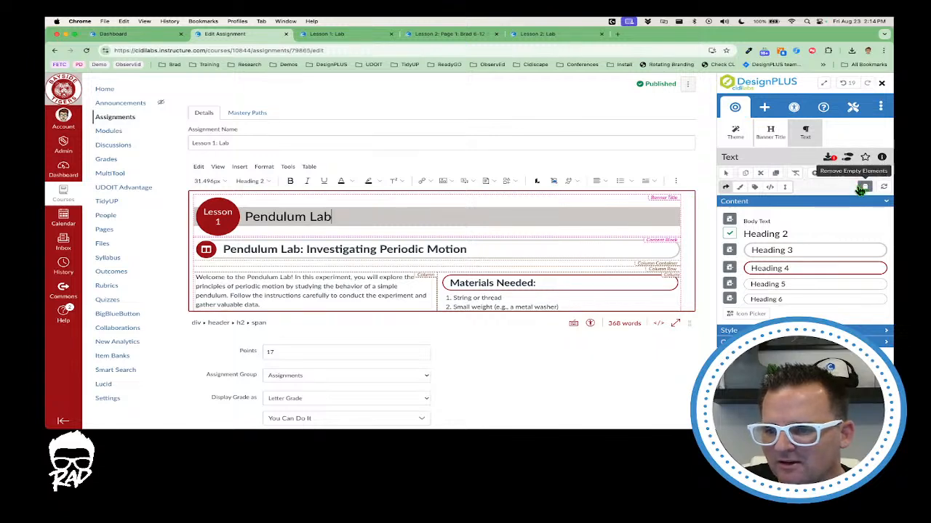
{"action": "scroll", "coordinate": [865, 190], "scroll_direction": "up", "scroll_amount": 5}
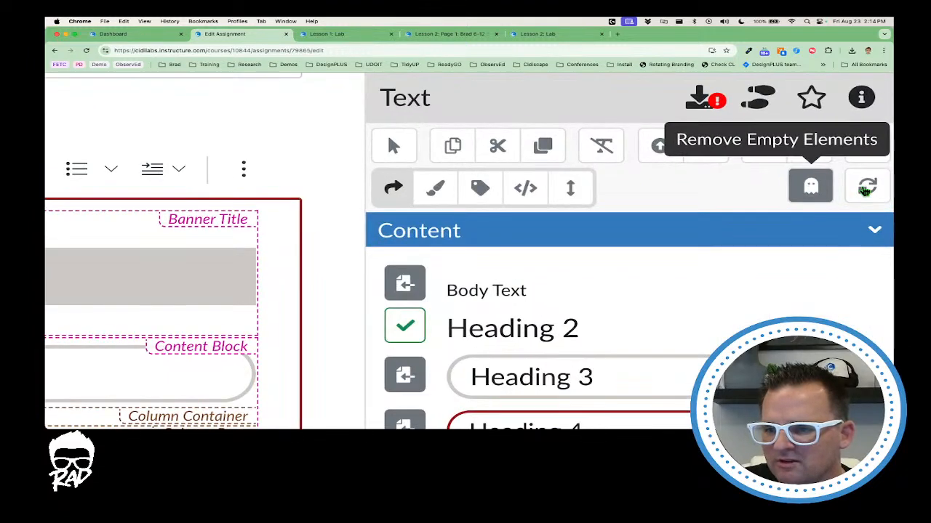
{"action": "scroll", "coordinate": [823, 191], "scroll_direction": "down", "scroll_amount": 5}
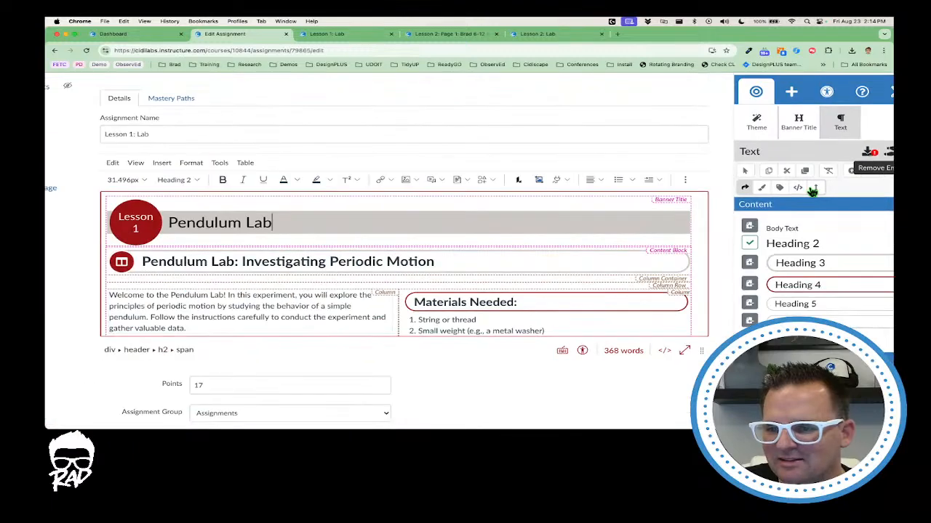
{"action": "left_click", "coordinate": [863, 187]}
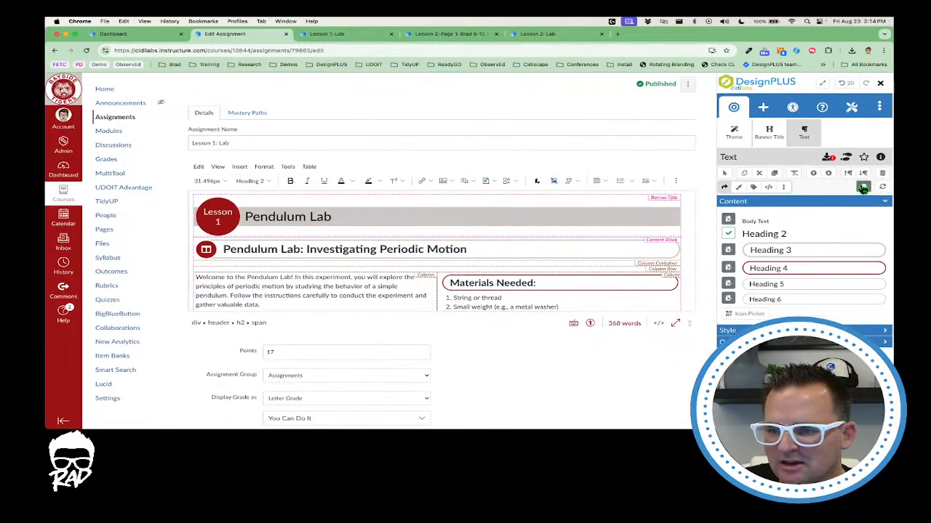
Step: Examine the rearranged lab layout from the Pendulum Lab banner through to the Conclusion and Note sections
{"action": "scroll", "coordinate": [626, 254], "scroll_direction": "down", "scroll_amount": 10}
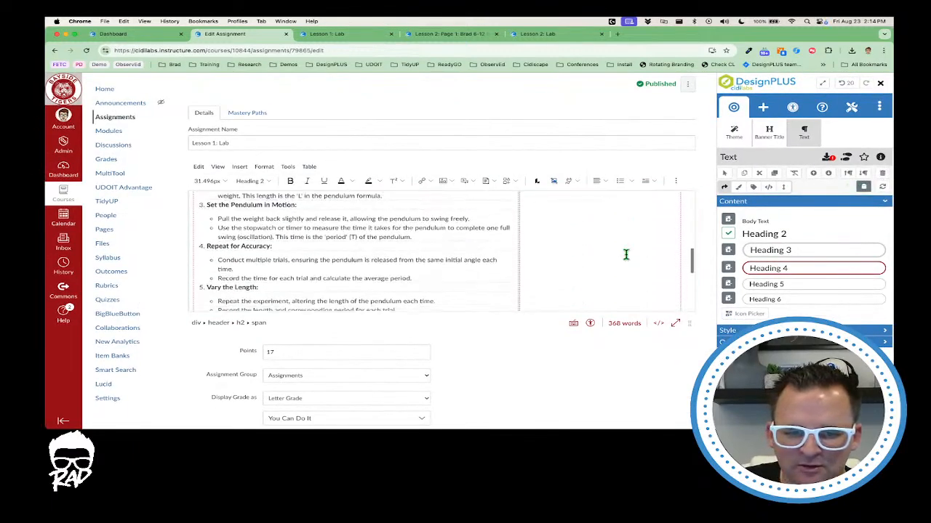
{"action": "scroll", "coordinate": [625, 254], "scroll_direction": "down", "scroll_amount": 5}
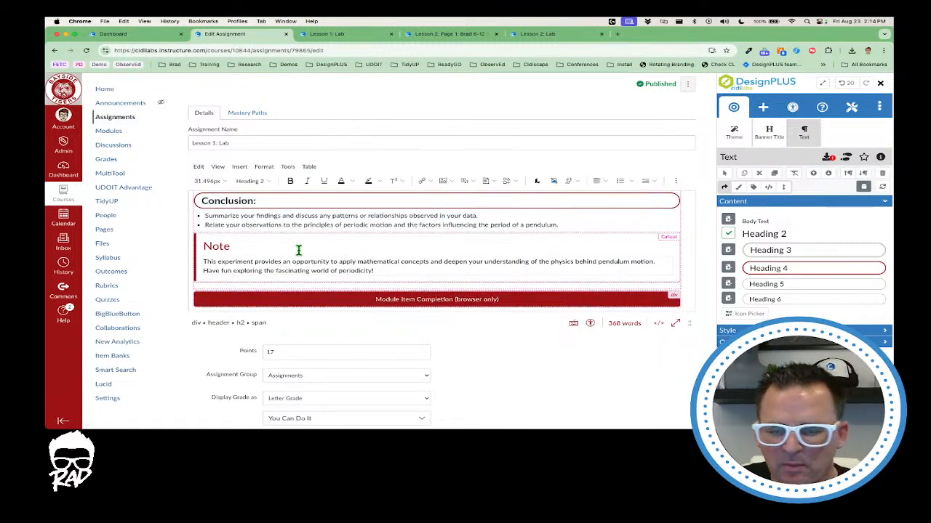
{"action": "scroll", "coordinate": [298, 250], "scroll_direction": "down", "scroll_amount": 2}
{"action": "scroll", "coordinate": [312, 218], "scroll_direction": "up", "scroll_amount": 6}
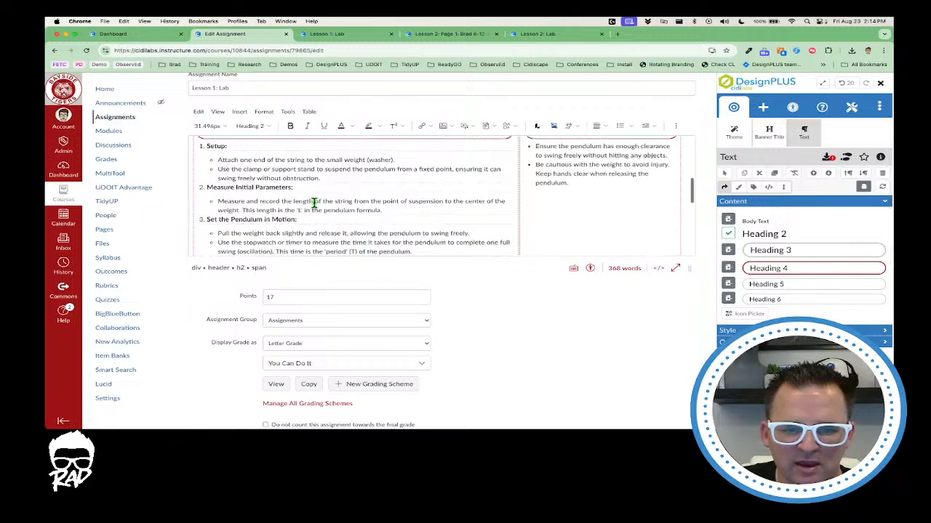
{"action": "scroll", "coordinate": [313, 204], "scroll_direction": "up", "scroll_amount": 8}
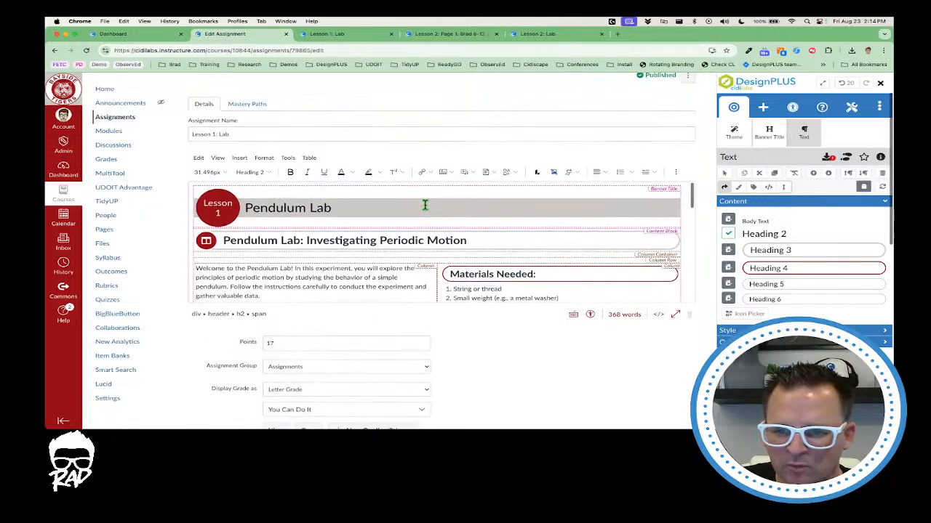
{"action": "scroll", "coordinate": [425, 205], "scroll_direction": "up", "scroll_amount": 1}
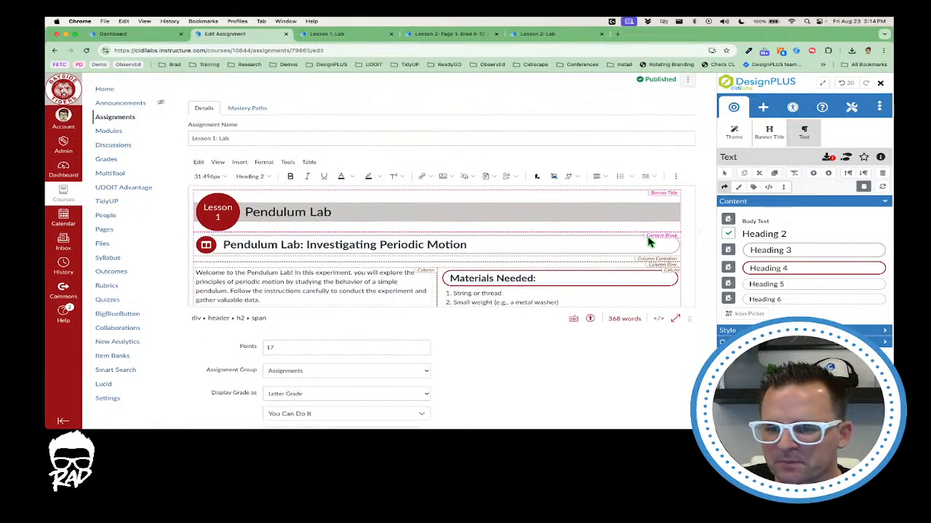
{"action": "scroll", "coordinate": [648, 242], "scroll_direction": "down", "scroll_amount": 2}
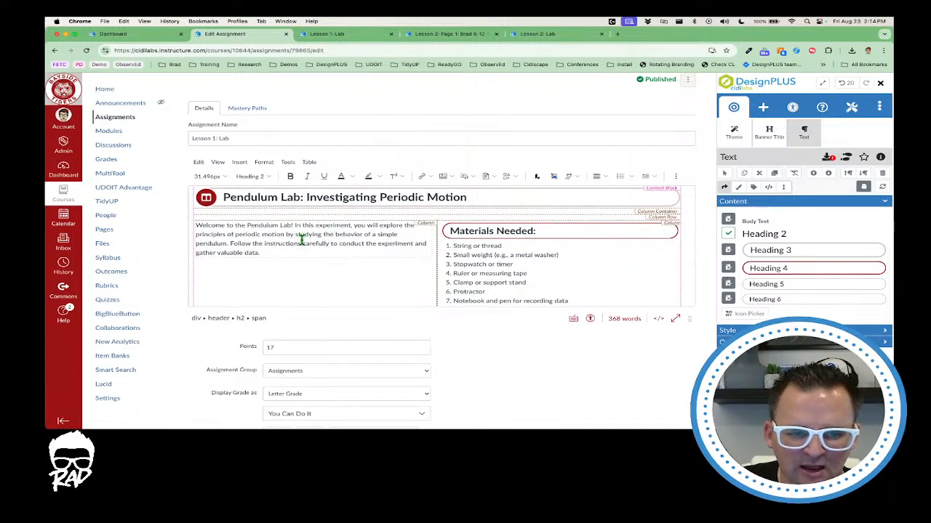
Step: Review the lab description in the editor, from the introduction and Materials Needed through Procedure and Safety Precautions to the completion bar
{"action": "left_click", "coordinate": [286, 236]}
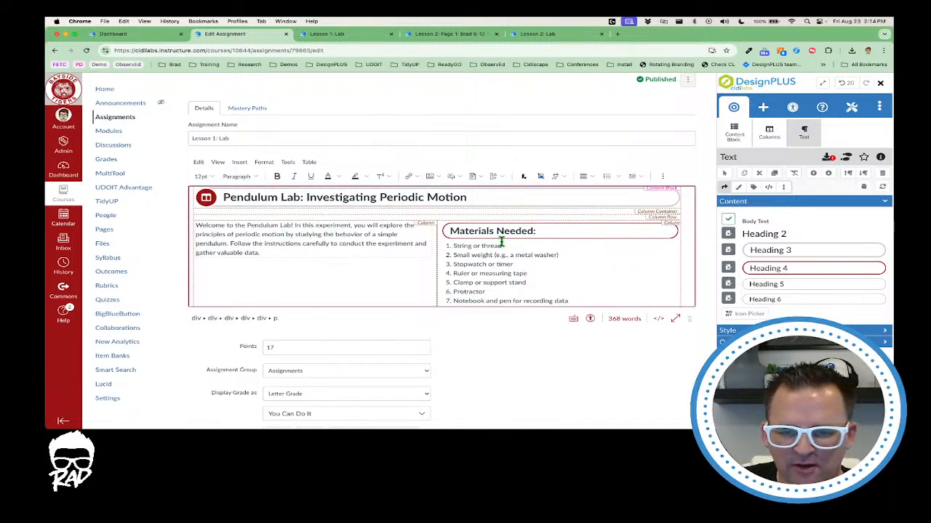
{"action": "scroll", "coordinate": [494, 251], "scroll_direction": "down", "scroll_amount": 3}
{"action": "scroll", "coordinate": [488, 254], "scroll_direction": "up", "scroll_amount": 1}
{"action": "scroll", "coordinate": [488, 254], "scroll_direction": "down", "scroll_amount": 1}
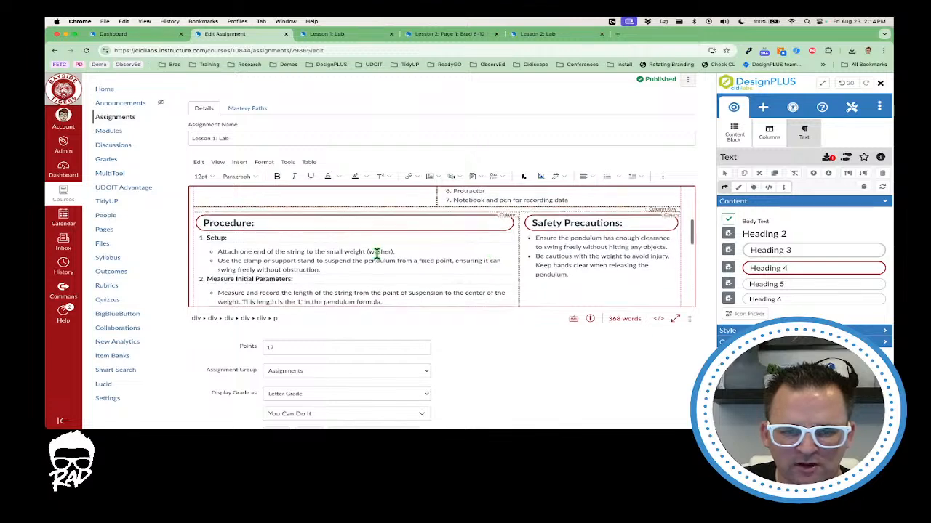
{"action": "scroll", "coordinate": [378, 252], "scroll_direction": "down", "scroll_amount": 1}
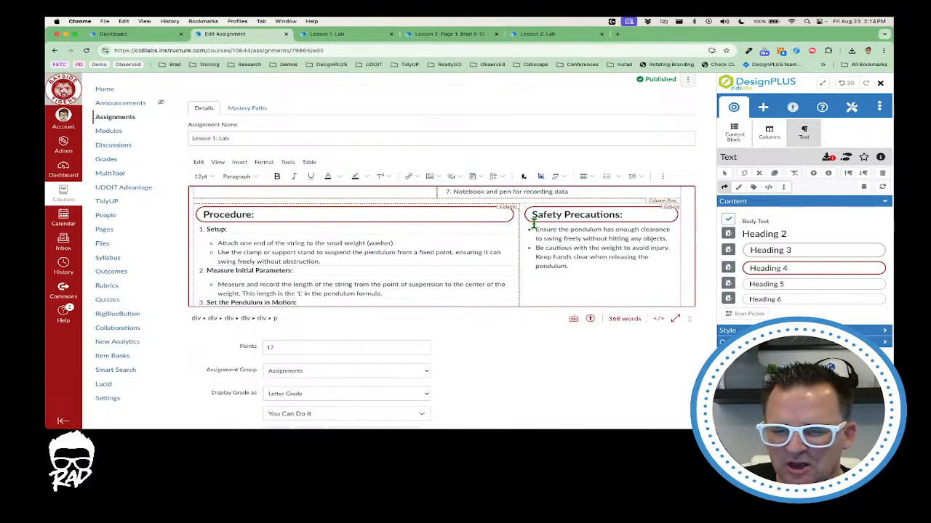
{"action": "scroll", "coordinate": [533, 223], "scroll_direction": "down", "scroll_amount": 10}
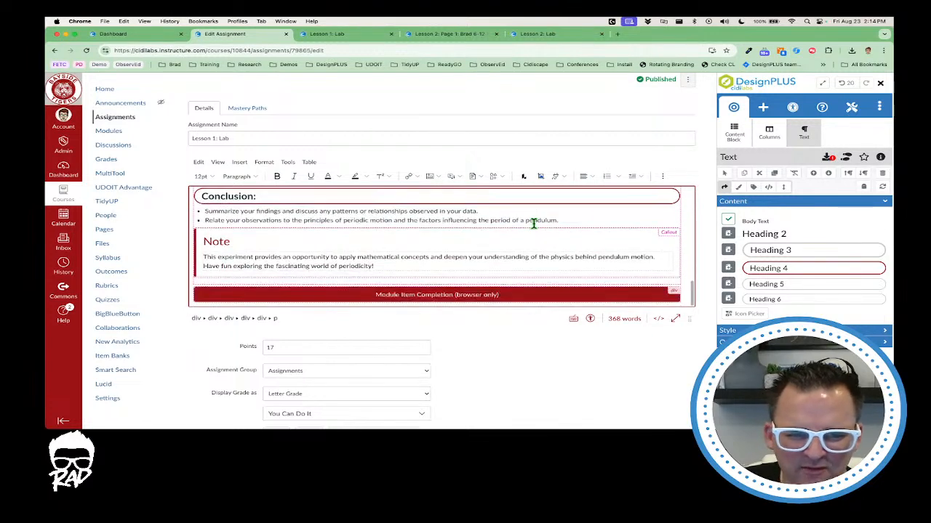
{"action": "scroll", "coordinate": [533, 223], "scroll_direction": "up", "scroll_amount": 15}
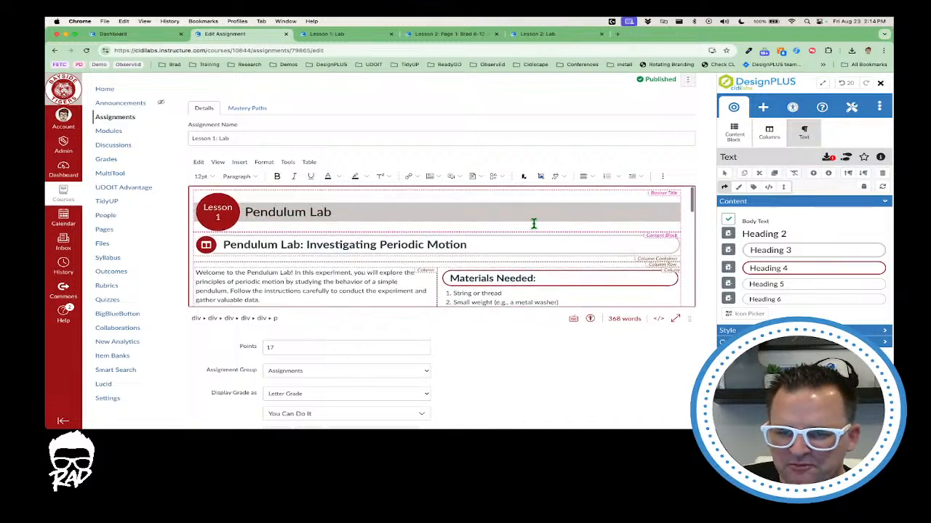
{"action": "scroll", "coordinate": [623, 327], "scroll_direction": "down", "scroll_amount": 10}
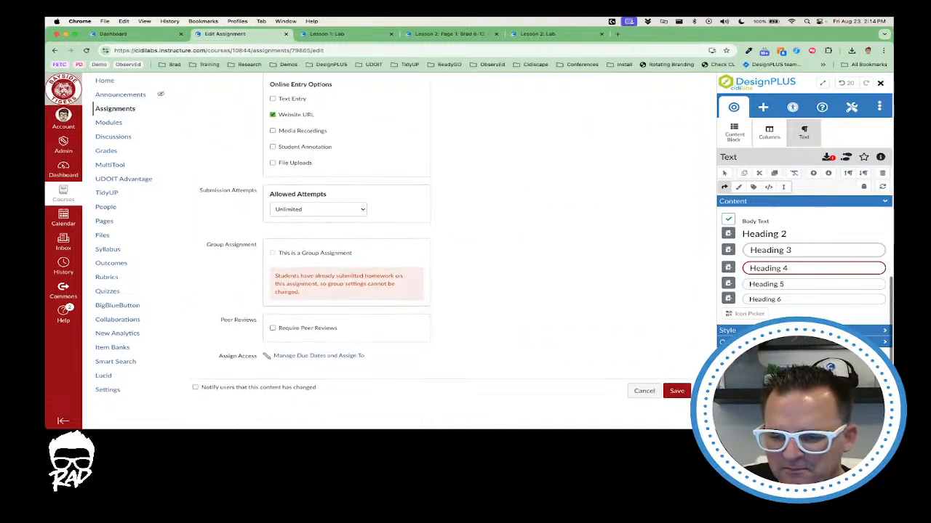
{"action": "scroll", "coordinate": [660, 277], "scroll_direction": "up", "scroll_amount": 10}
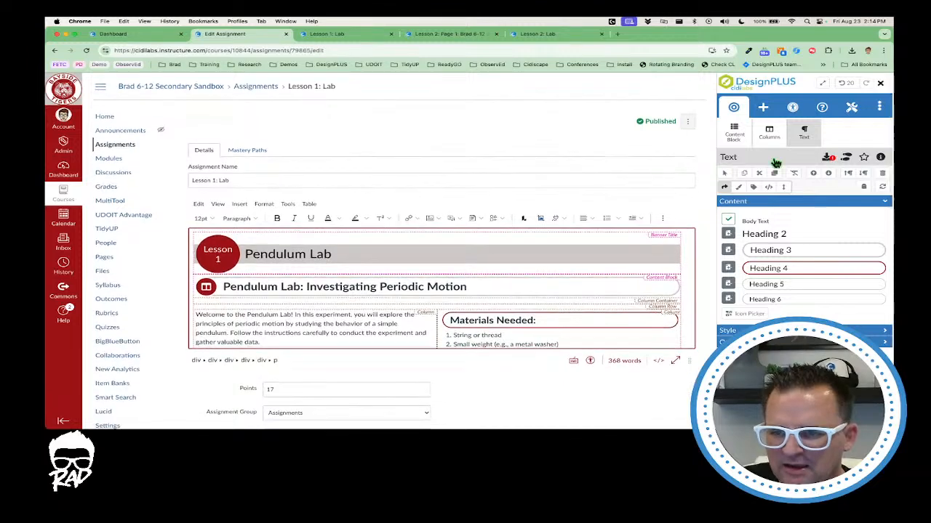
Step: Open the content preview of the lab and look through its column rows at the Fill Window size
{"action": "left_click", "coordinate": [880, 109]}
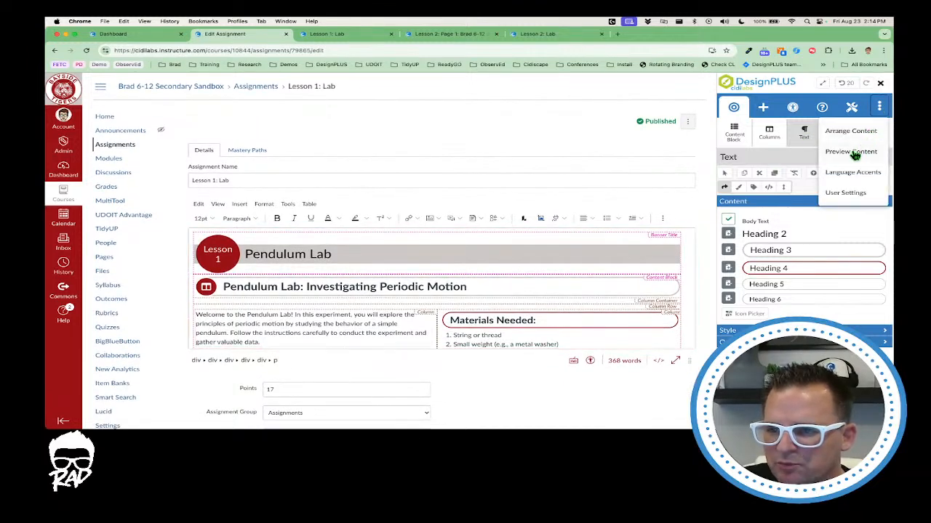
{"action": "left_click", "coordinate": [852, 152]}
{"action": "left_click", "coordinate": [750, 155]}
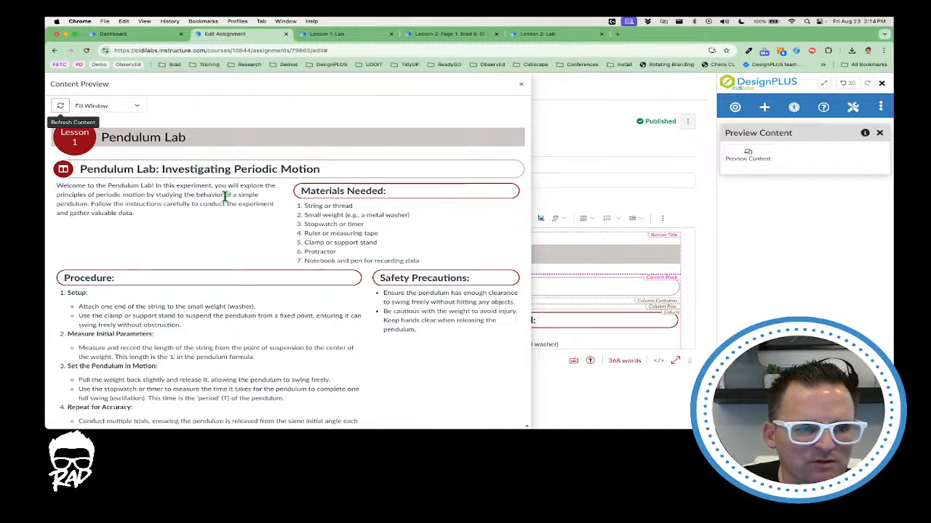
{"action": "scroll", "coordinate": [225, 218], "scroll_direction": "down", "scroll_amount": 1}
{"action": "scroll", "coordinate": [320, 193], "scroll_direction": "down", "scroll_amount": 10}
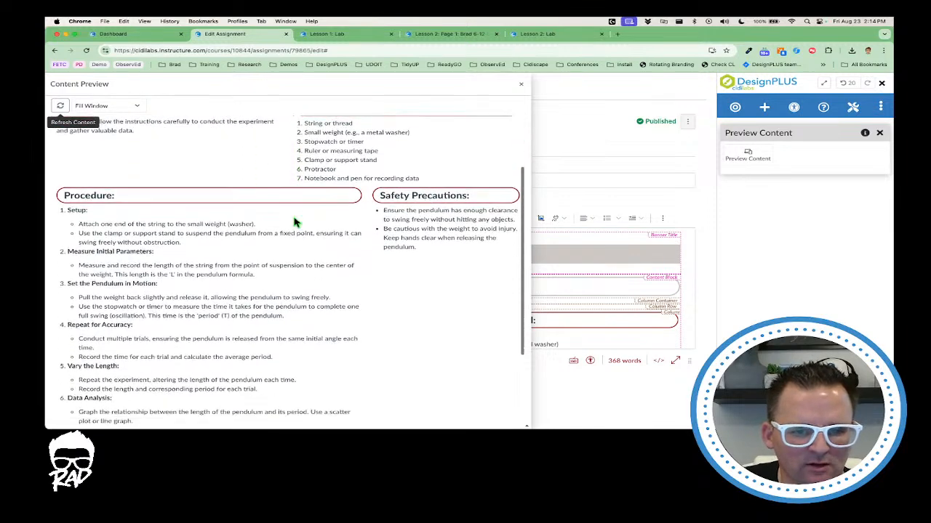
{"action": "scroll", "coordinate": [294, 222], "scroll_direction": "up", "scroll_amount": 10}
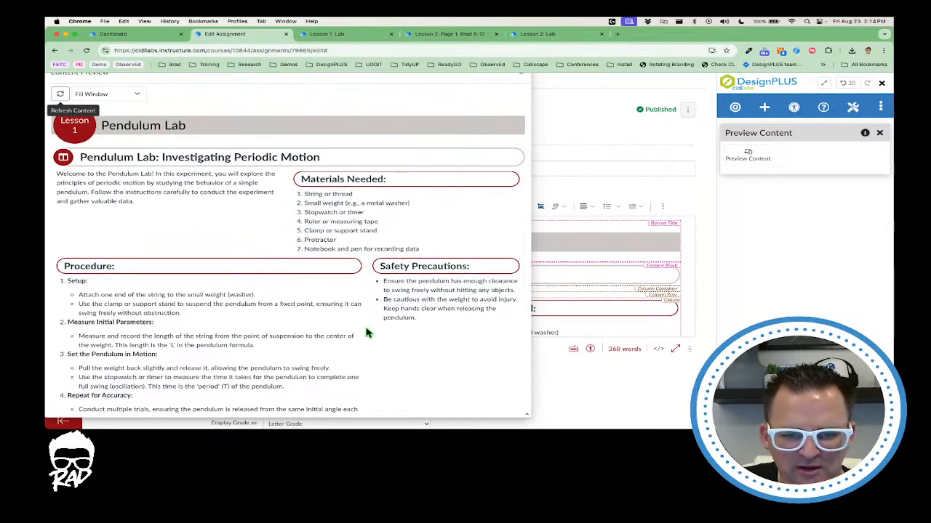
Step: Preview the lab at 375×667, check how its columns stack from the banner to the Note, and close the preview
{"action": "left_click", "coordinate": [133, 98]}
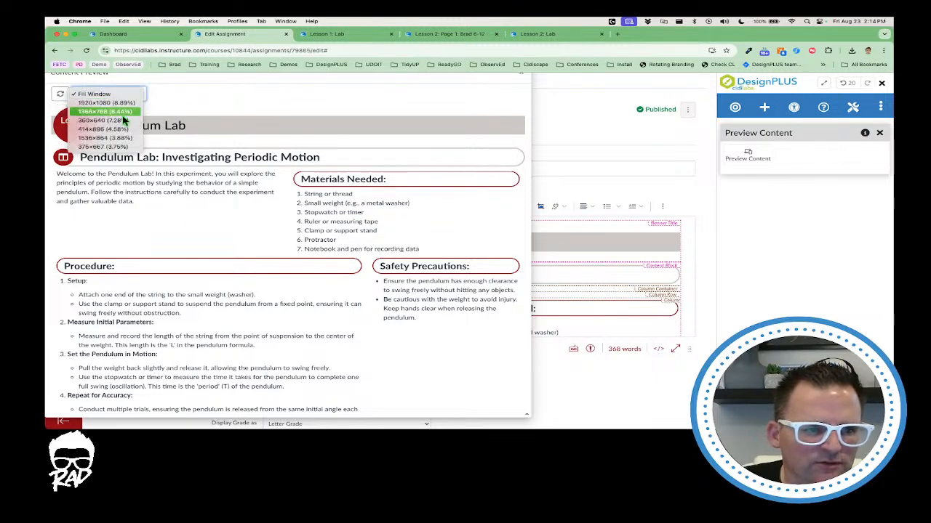
{"action": "left_click", "coordinate": [114, 149]}
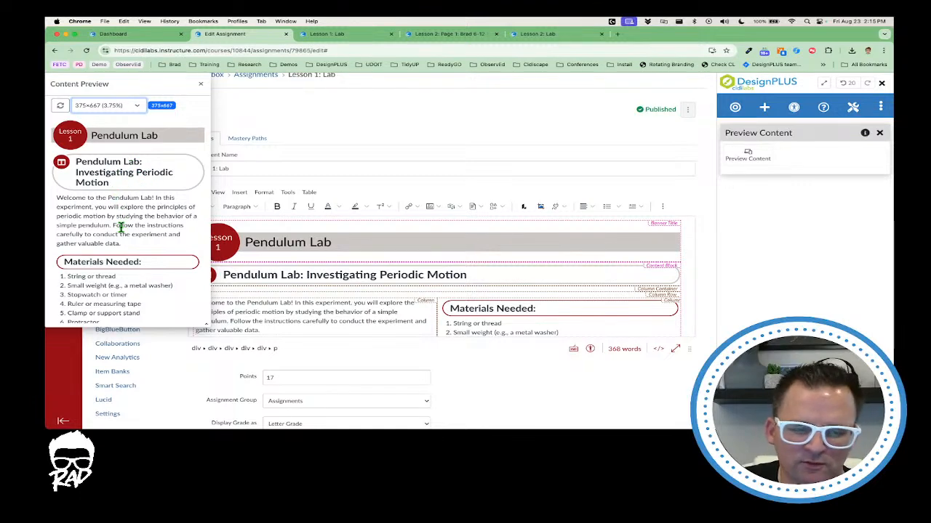
{"action": "scroll", "coordinate": [121, 227], "scroll_direction": "down", "scroll_amount": 5}
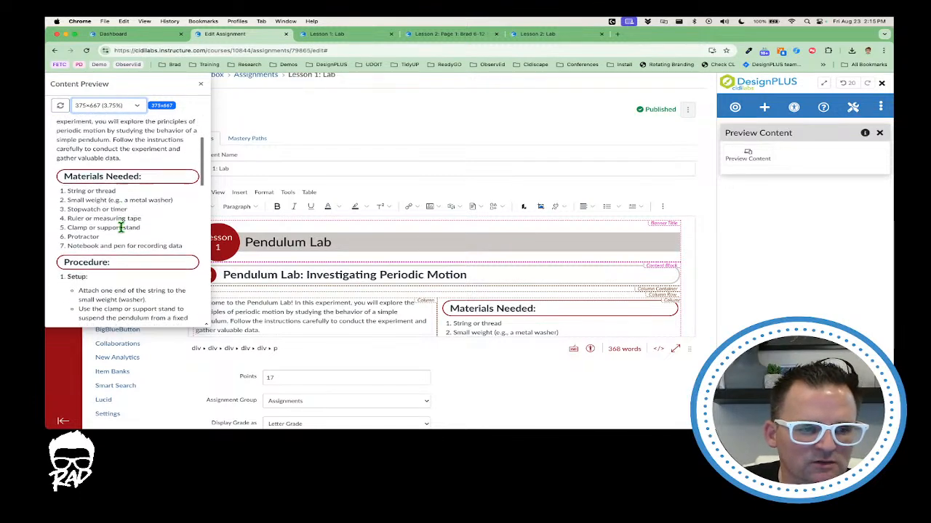
{"action": "scroll", "coordinate": [121, 226], "scroll_direction": "down", "scroll_amount": 2}
{"action": "scroll", "coordinate": [134, 184], "scroll_direction": "down", "scroll_amount": 5}
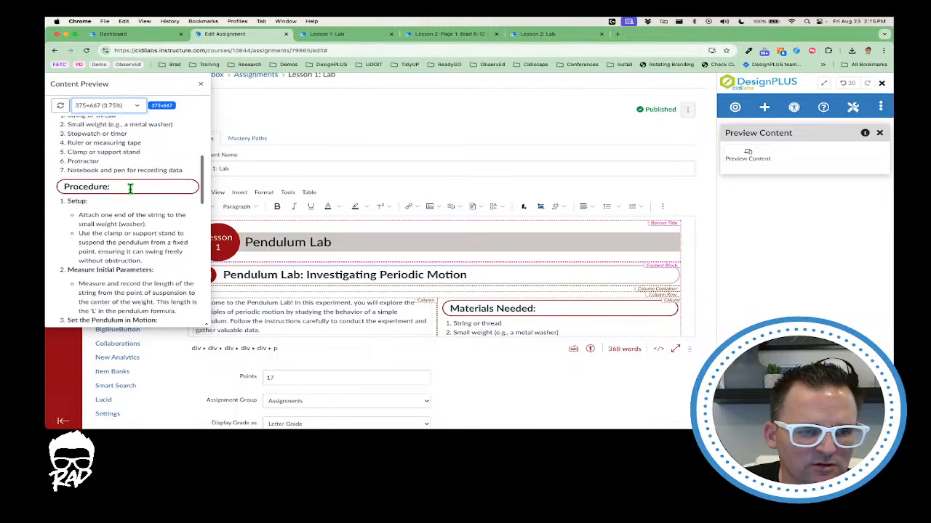
{"action": "scroll", "coordinate": [125, 205], "scroll_direction": "up", "scroll_amount": 10}
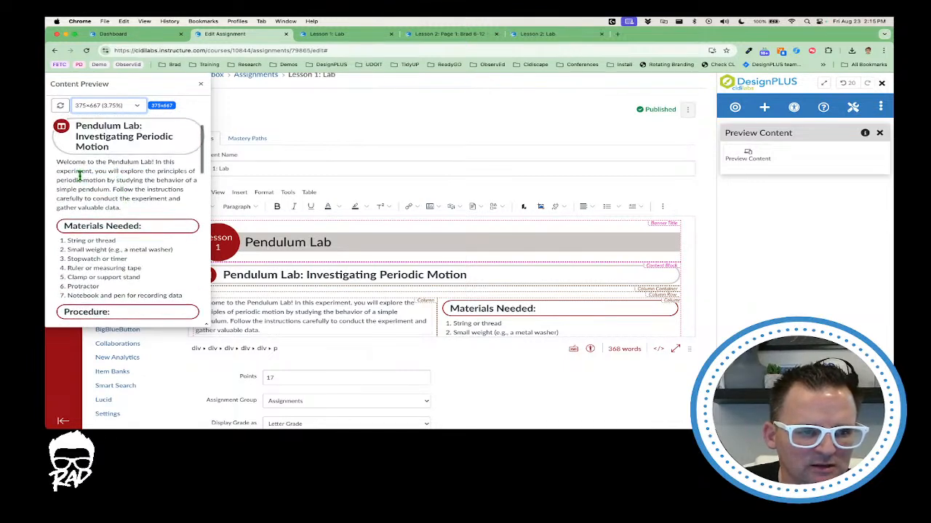
{"action": "scroll", "coordinate": [118, 249], "scroll_direction": "down", "scroll_amount": 15}
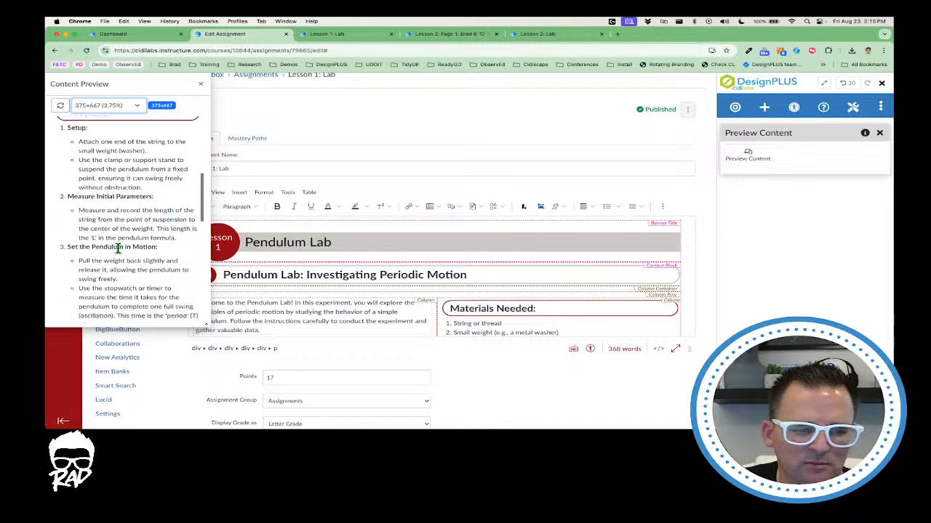
{"action": "scroll", "coordinate": [118, 248], "scroll_direction": "down", "scroll_amount": 15}
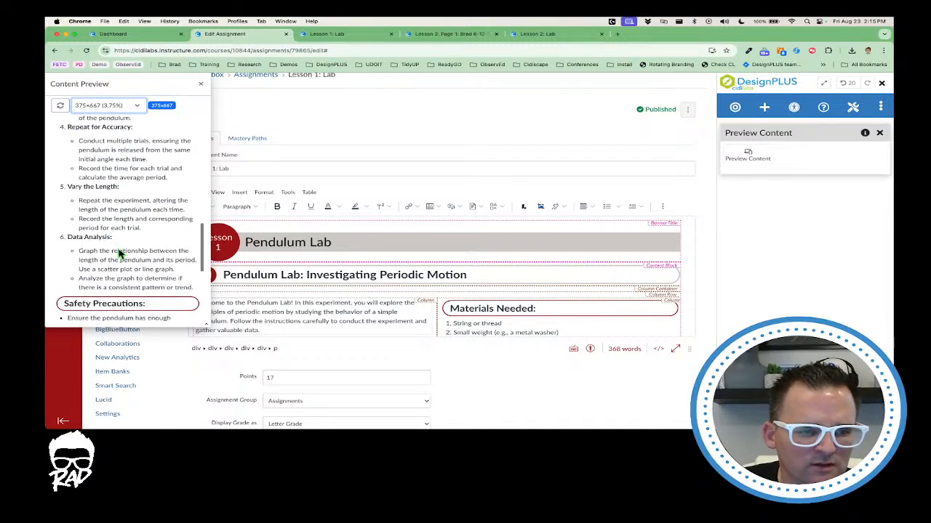
{"action": "scroll", "coordinate": [120, 254], "scroll_direction": "down", "scroll_amount": 5}
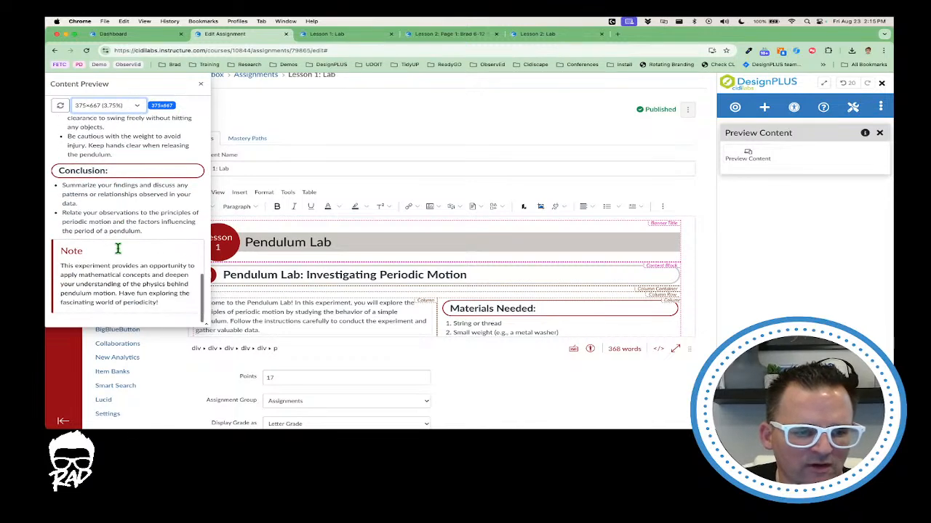
{"action": "scroll", "coordinate": [132, 218], "scroll_direction": "up", "scroll_amount": 20}
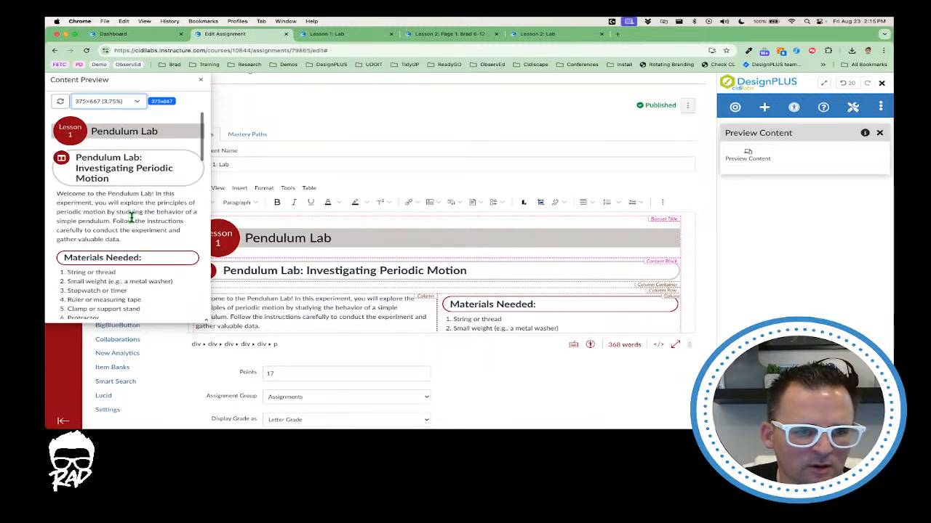
{"action": "left_click", "coordinate": [200, 96]}
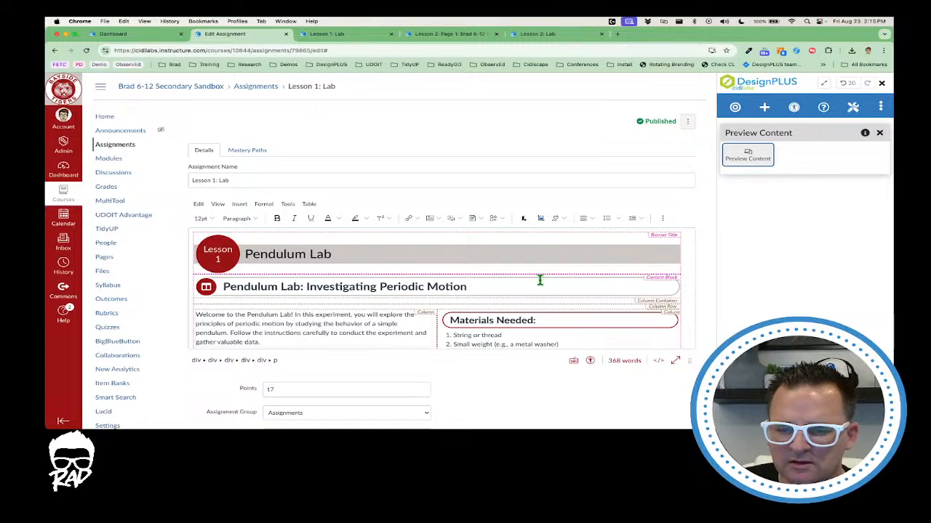
Step: Set the size of the column holding the Procedure section to 1/2
{"action": "scroll", "coordinate": [596, 293], "scroll_direction": "down", "scroll_amount": 4}
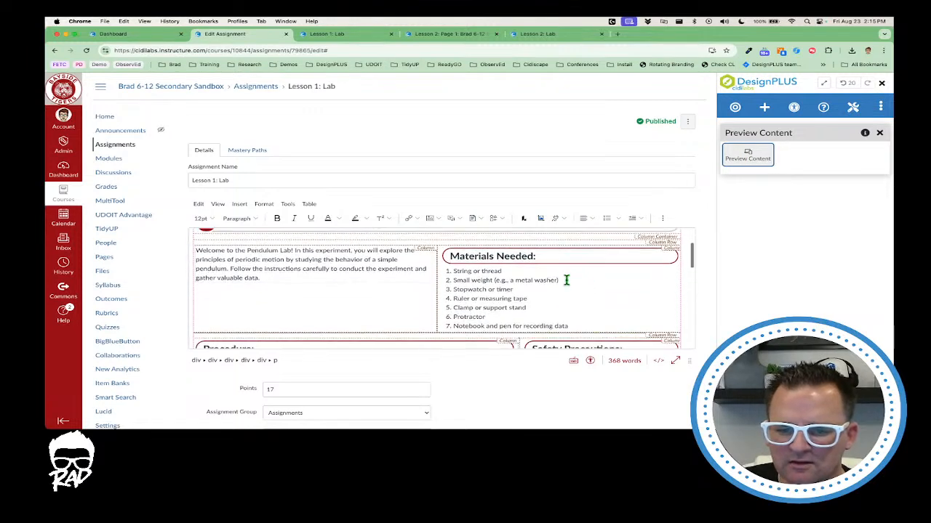
{"action": "left_click", "coordinate": [521, 302]}
{"action": "scroll", "coordinate": [519, 302], "scroll_direction": "down", "scroll_amount": 4}
{"action": "left_click", "coordinate": [494, 294]}
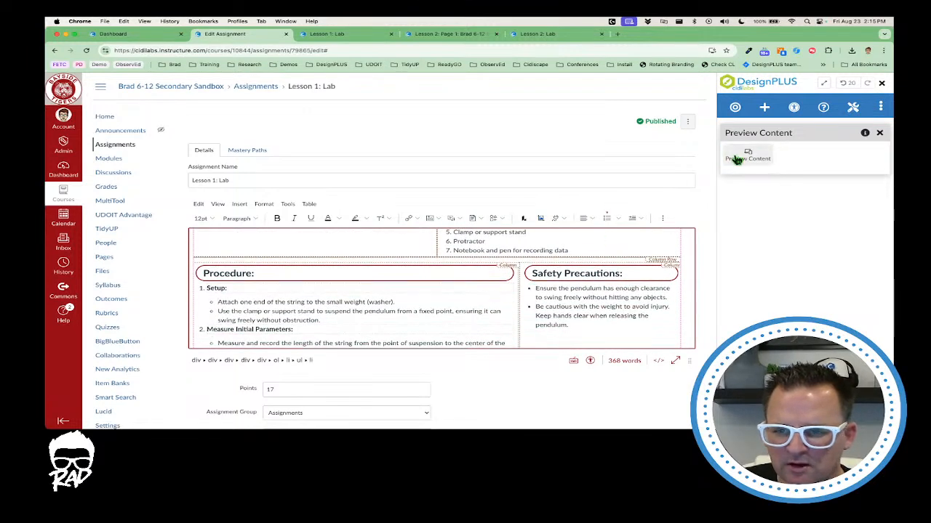
{"action": "left_click", "coordinate": [735, 112]}
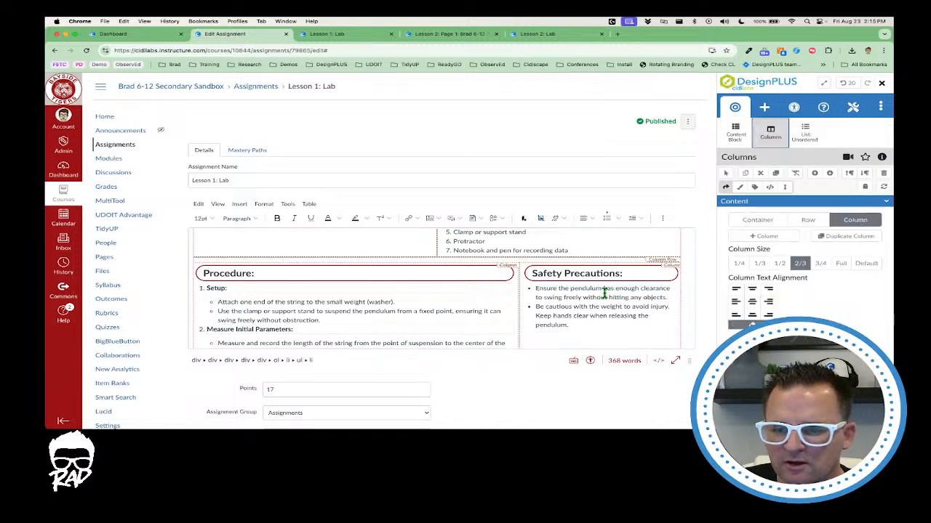
{"action": "left_click", "coordinate": [565, 306]}
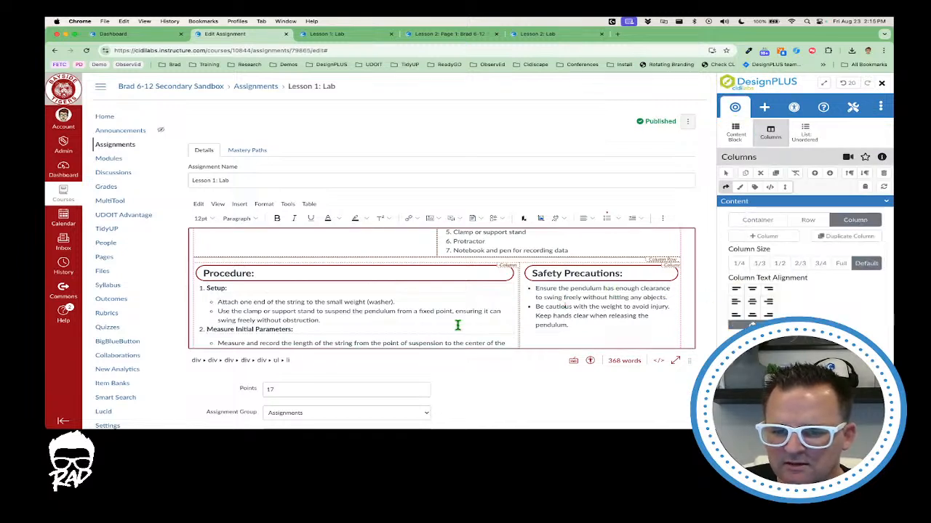
{"action": "left_click", "coordinate": [781, 263]}
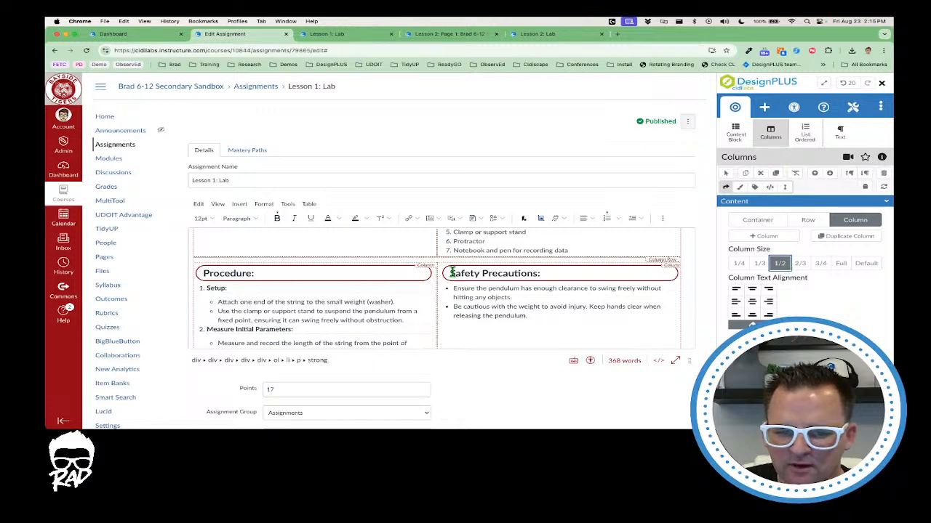
{"action": "scroll", "coordinate": [451, 272], "scroll_direction": "up", "scroll_amount": 2}
{"action": "scroll", "coordinate": [465, 269], "scroll_direction": "down", "scroll_amount": 3}
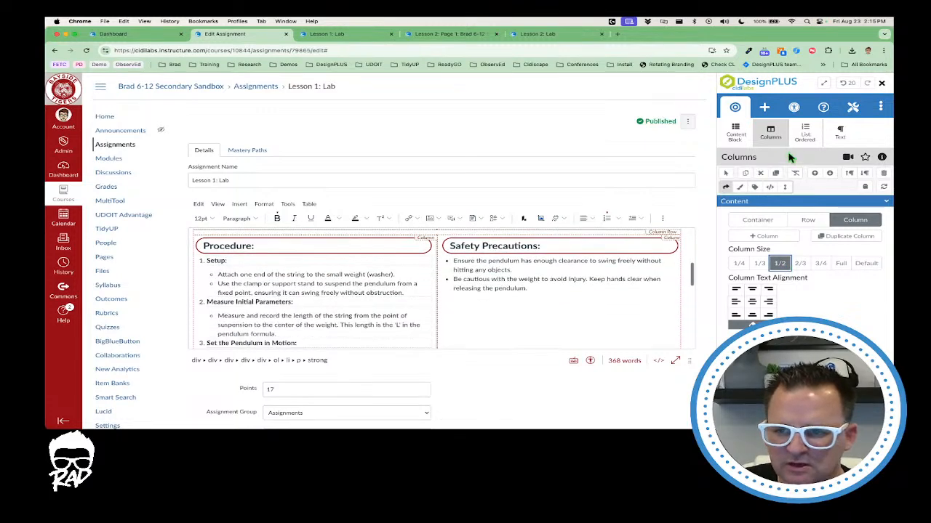
Step: Preview the lab at 1366×768 and check the alignment of both column rows and the Conclusion and Note sections
{"action": "left_click", "coordinate": [879, 109]}
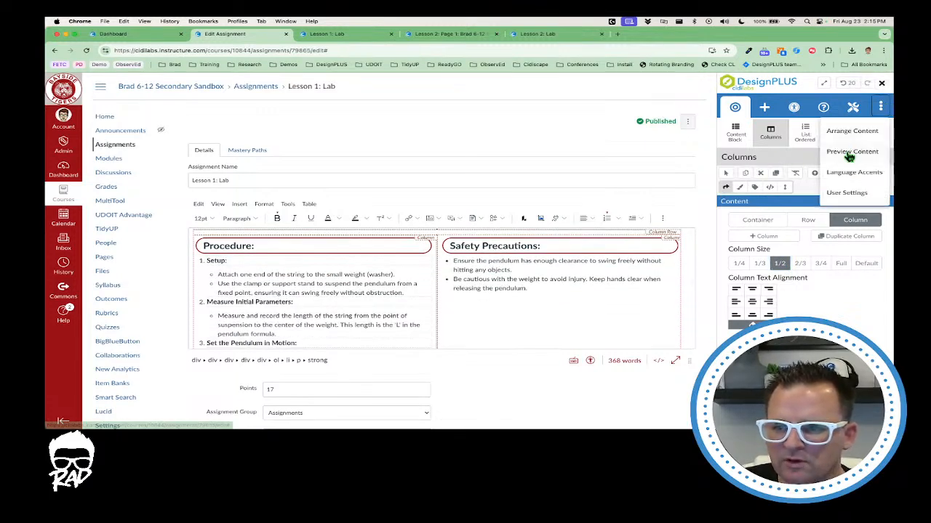
{"action": "left_click", "coordinate": [851, 152]}
{"action": "left_click", "coordinate": [748, 155]}
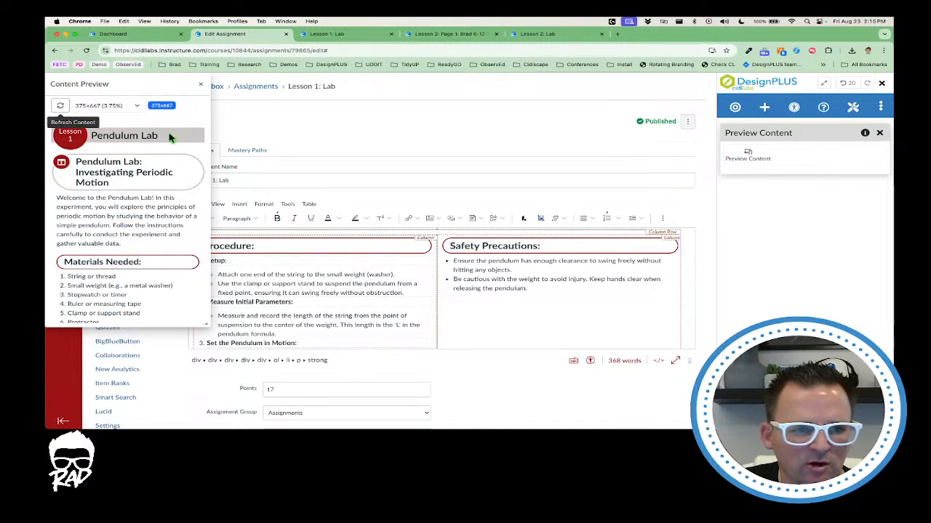
{"action": "left_click", "coordinate": [137, 106]}
{"action": "left_click", "coordinate": [116, 75]}
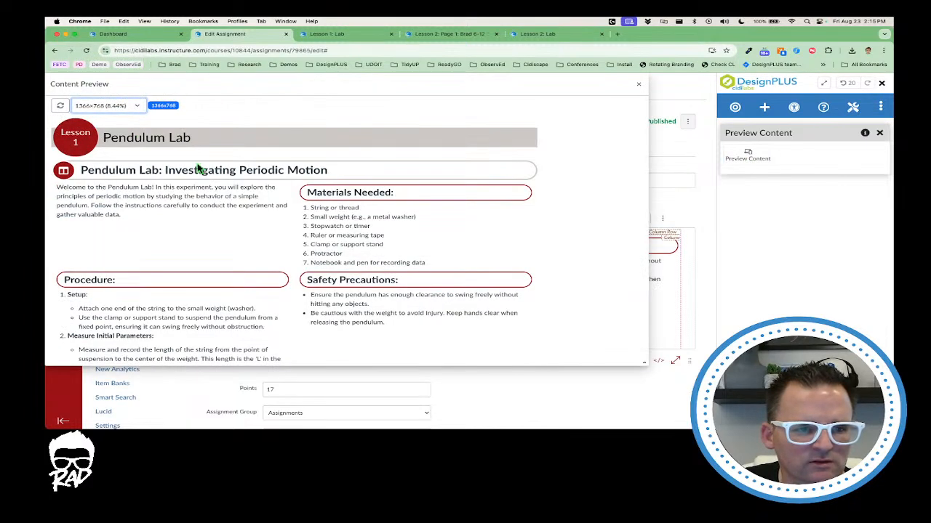
{"action": "scroll", "coordinate": [246, 237], "scroll_direction": "down", "scroll_amount": 5}
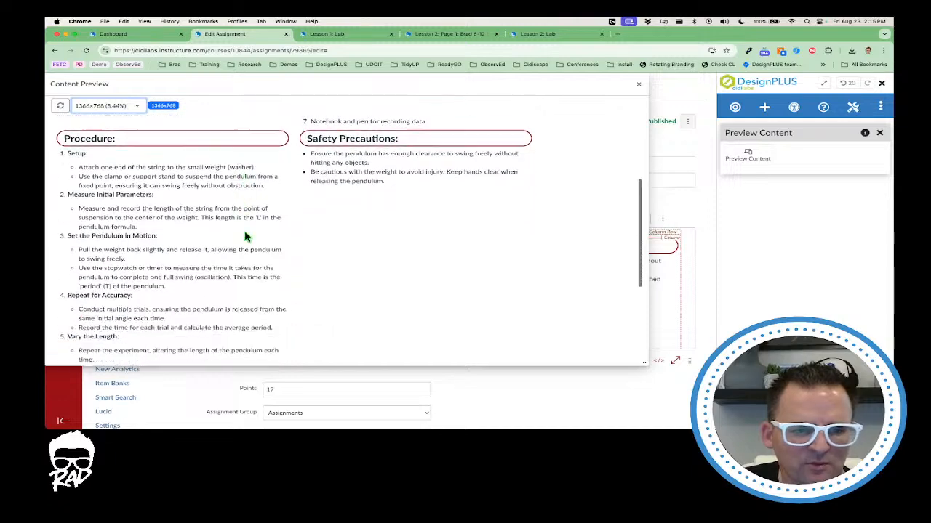
{"action": "scroll", "coordinate": [246, 237], "scroll_direction": "down", "scroll_amount": 3}
{"action": "scroll", "coordinate": [246, 237], "scroll_direction": "up", "scroll_amount": 5}
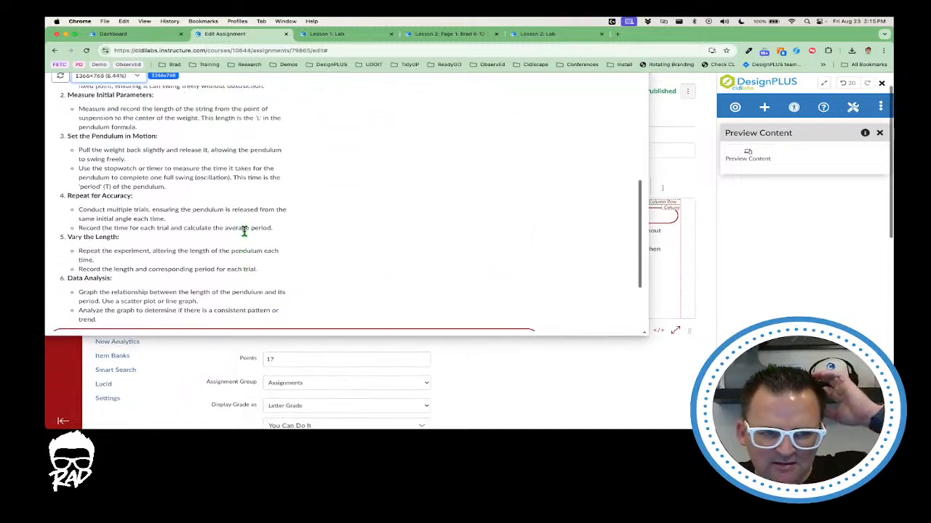
{"action": "scroll", "coordinate": [245, 237], "scroll_direction": "up", "scroll_amount": 3}
{"action": "scroll", "coordinate": [245, 237], "scroll_direction": "down", "scroll_amount": 6}
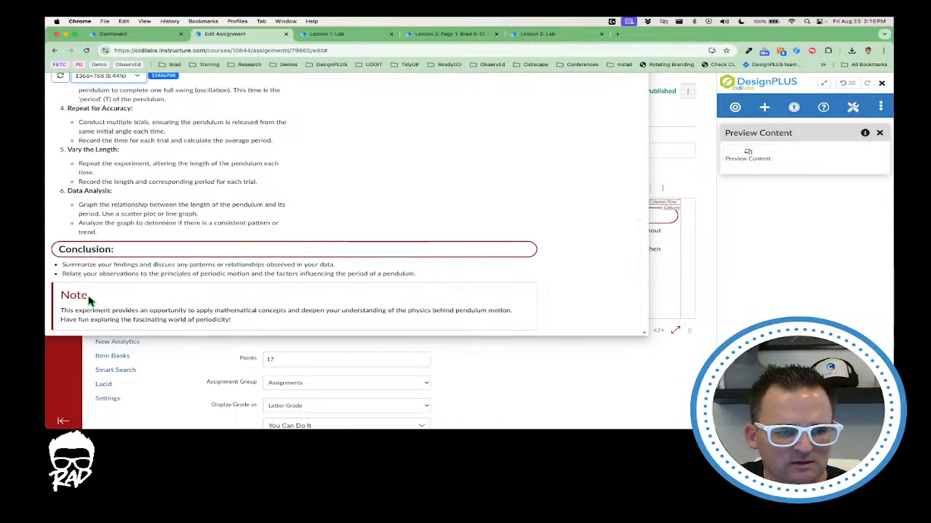
{"action": "scroll", "coordinate": [204, 293], "scroll_direction": "up", "scroll_amount": 4}
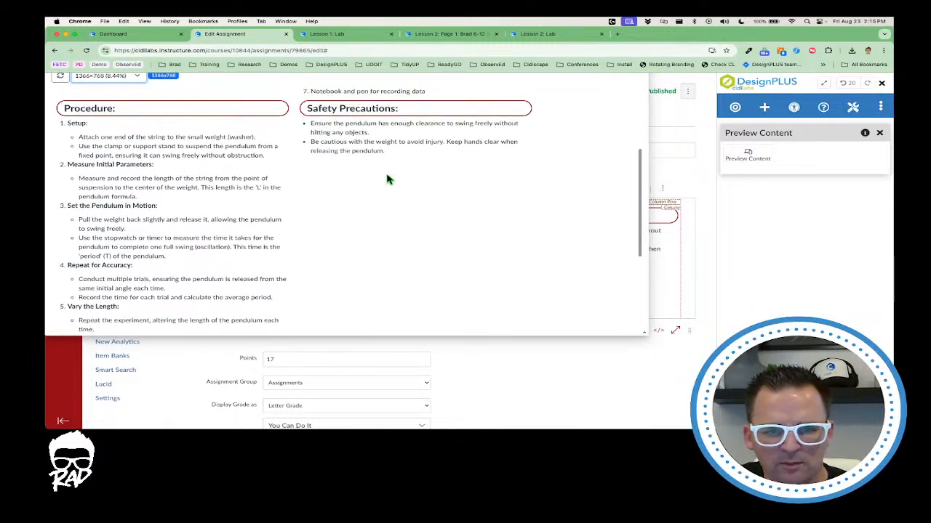
{"action": "scroll", "coordinate": [398, 212], "scroll_direction": "up", "scroll_amount": 3}
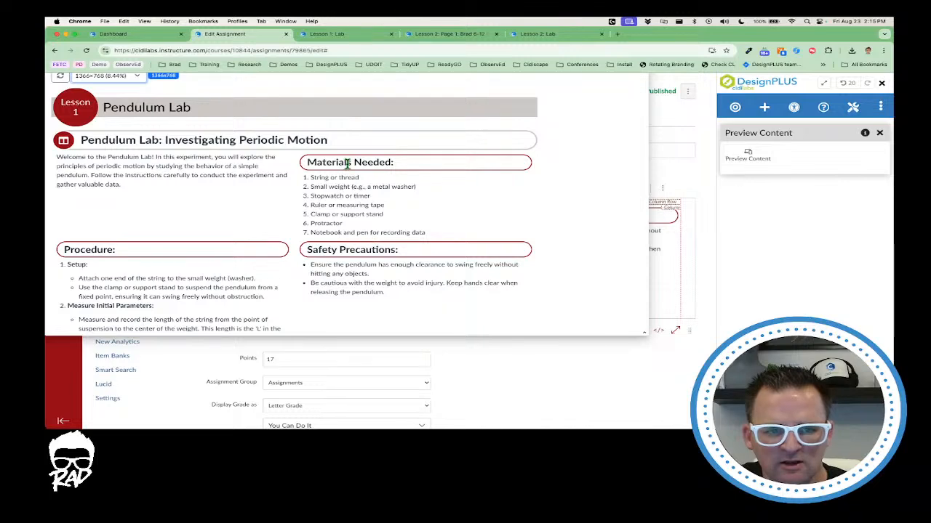
Step: Close the content preview and open the Progress Indicator settings for the Module Item Completion bar at the end of the lab
{"action": "scroll", "coordinate": [455, 172], "scroll_direction": "up", "scroll_amount": 2}
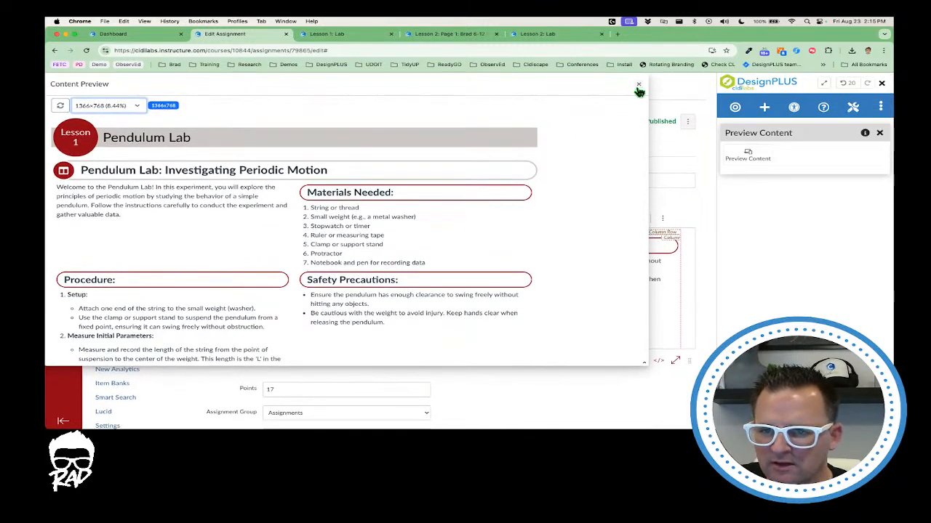
{"action": "left_click", "coordinate": [639, 86]}
{"action": "scroll", "coordinate": [453, 277], "scroll_direction": "down", "scroll_amount": 10}
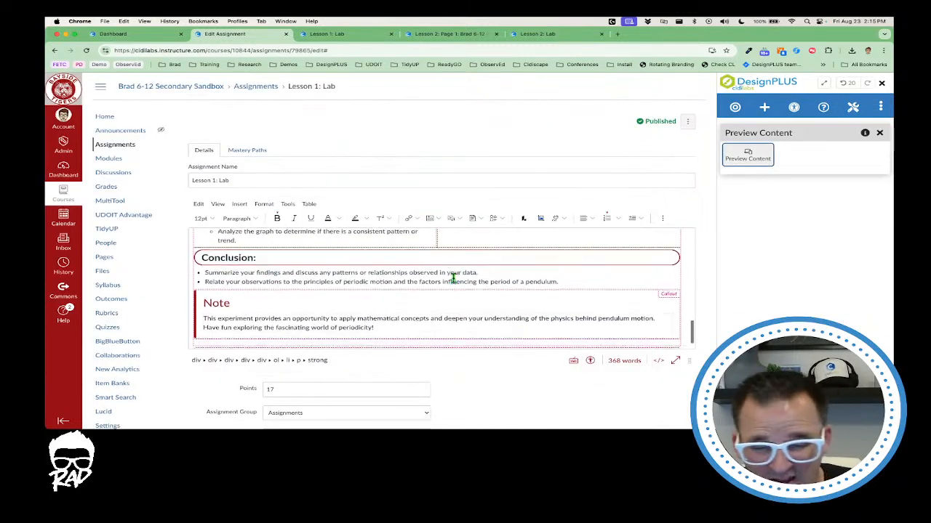
{"action": "scroll", "coordinate": [452, 277], "scroll_direction": "down", "scroll_amount": 1}
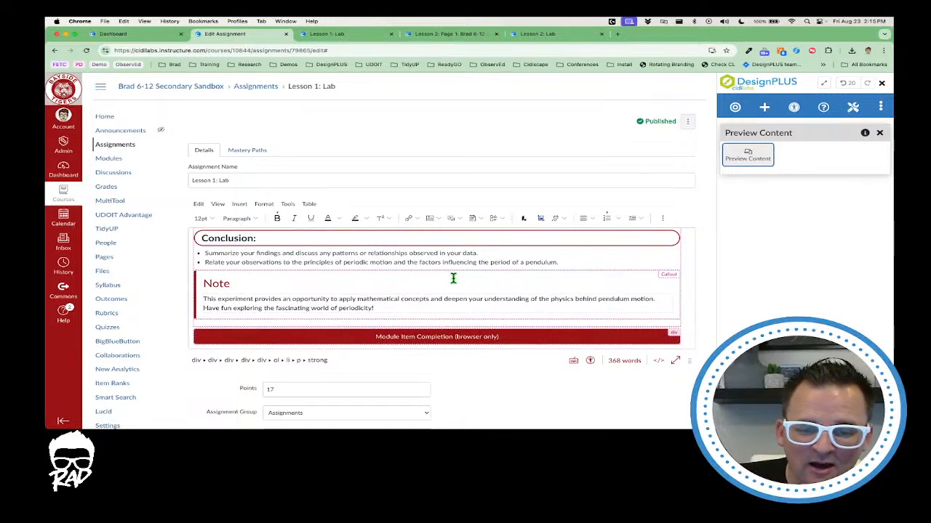
{"action": "scroll", "coordinate": [453, 278], "scroll_direction": "down", "scroll_amount": 3}
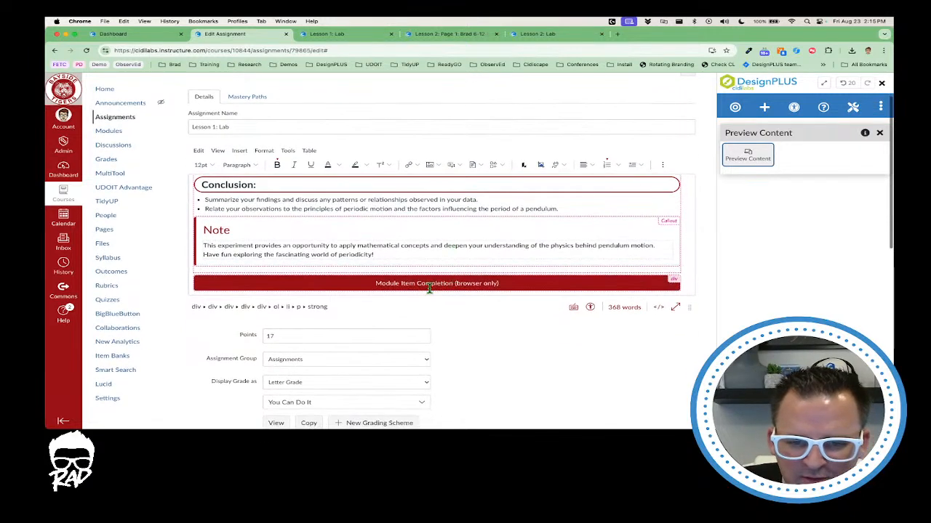
{"action": "left_click", "coordinate": [455, 286]}
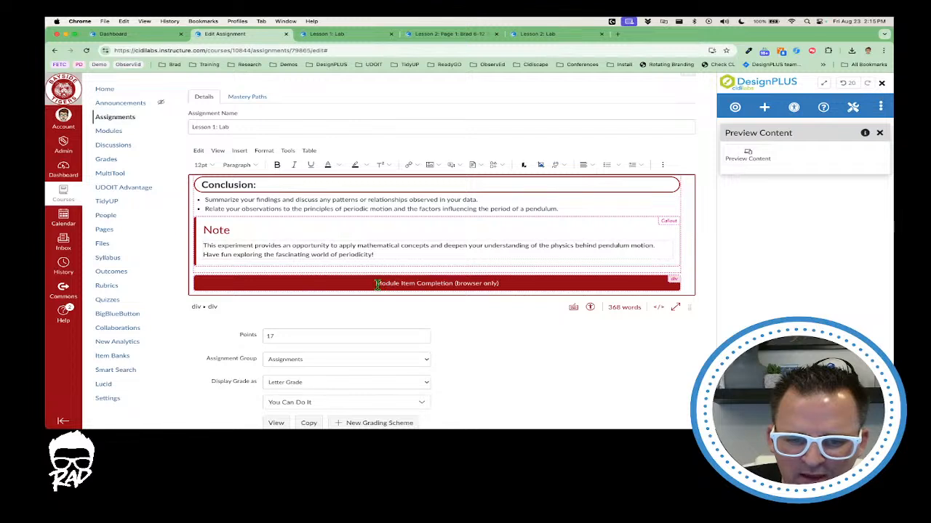
{"action": "left_click_drag", "start_coordinate": [427, 286], "coordinate": [509, 287]}
{"action": "left_click", "coordinate": [535, 282]}
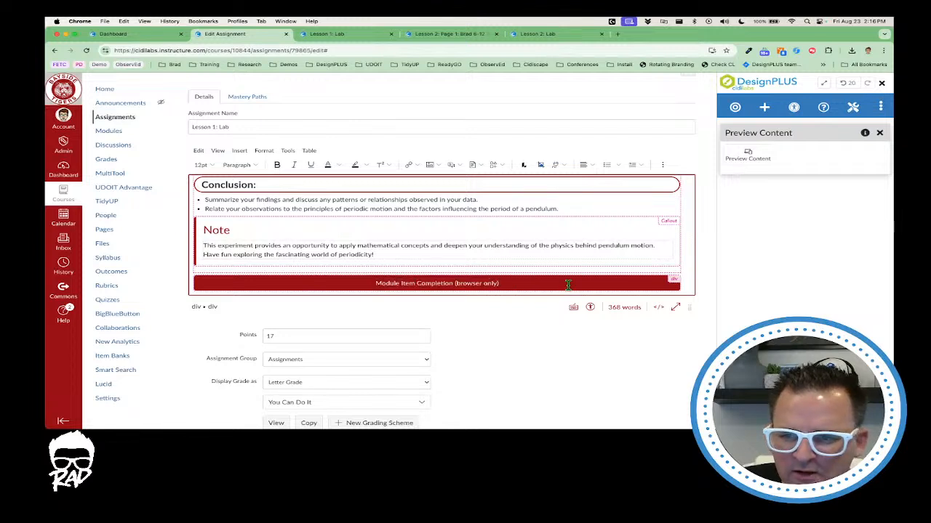
{"action": "left_click", "coordinate": [735, 107]}
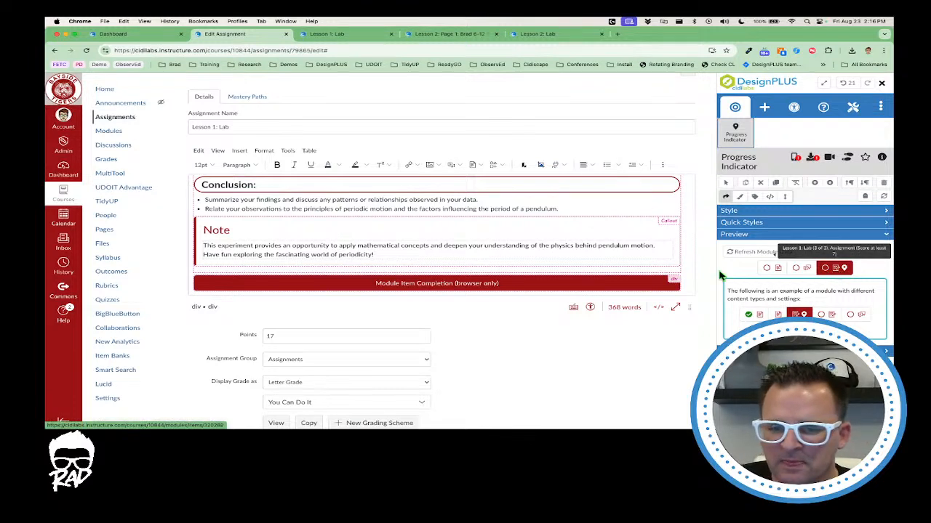
Step: Look over the lab's content again and review the assignment's grading, submission type and group options
{"action": "left_click", "coordinate": [513, 286]}
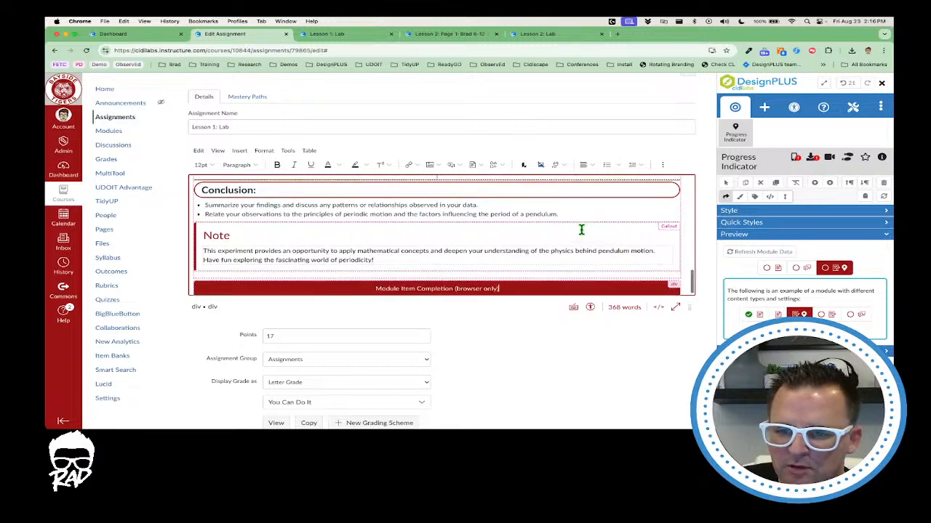
{"action": "scroll", "coordinate": [582, 230], "scroll_direction": "up", "scroll_amount": 10}
{"action": "scroll", "coordinate": [581, 230], "scroll_direction": "down", "scroll_amount": 10}
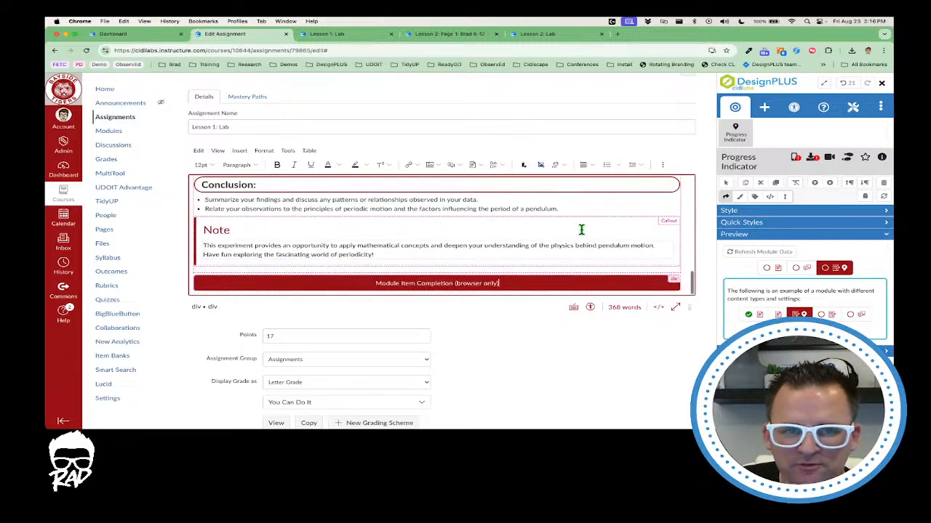
{"action": "scroll", "coordinate": [582, 230], "scroll_direction": "down", "scroll_amount": 8}
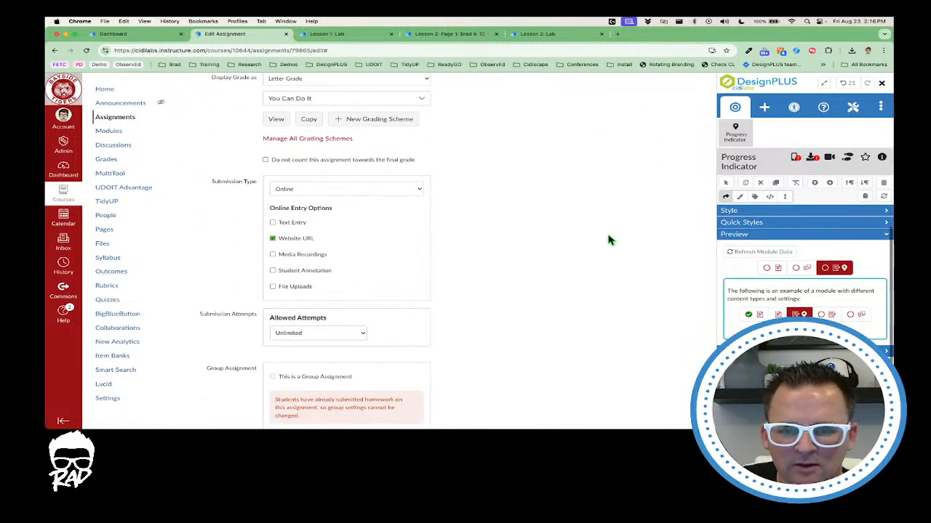
{"action": "scroll", "coordinate": [606, 240], "scroll_direction": "down", "scroll_amount": 6}
Step: View the published Lesson 1 lab down to its progress indicator and rubric, and continue through Lesson 2's Page 1 to its discussion
{"action": "key", "text": "ctrl+Tab"}
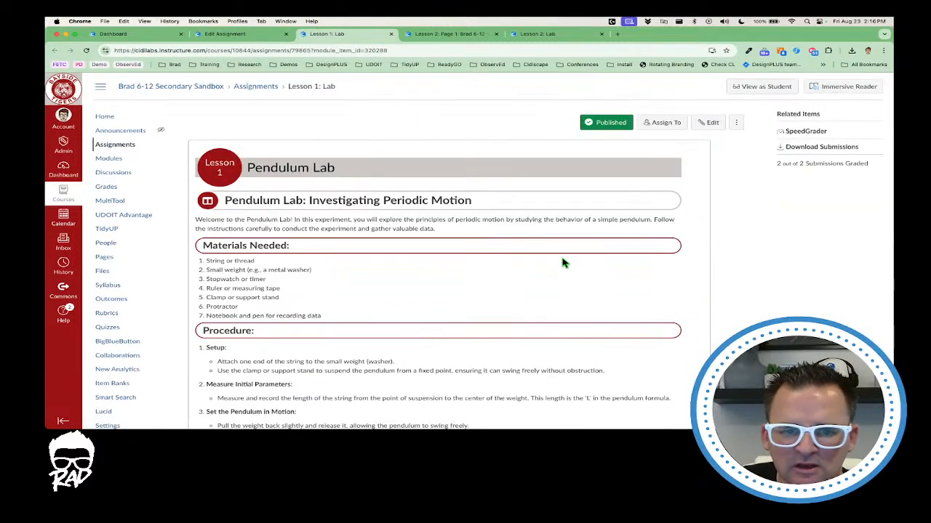
{"action": "scroll", "coordinate": [544, 291], "scroll_direction": "down", "scroll_amount": 15}
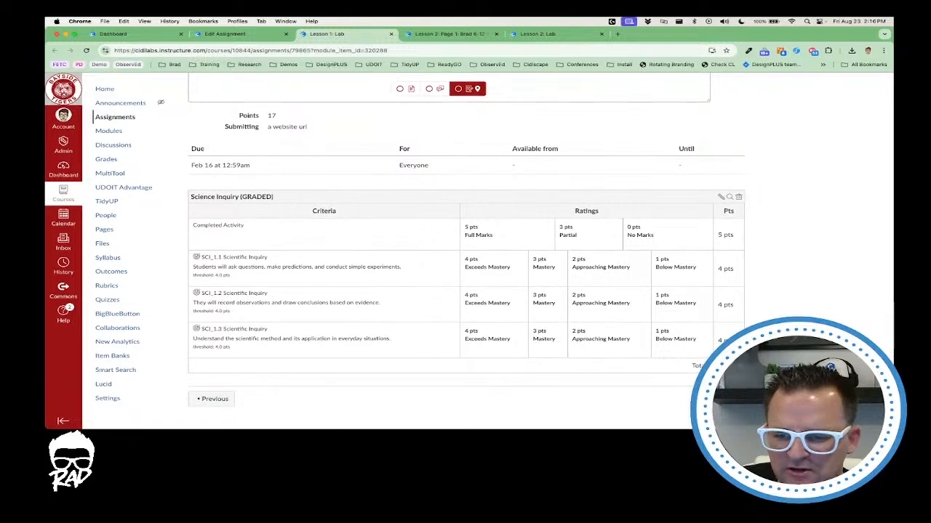
{"action": "left_click", "coordinate": [669, 399]}
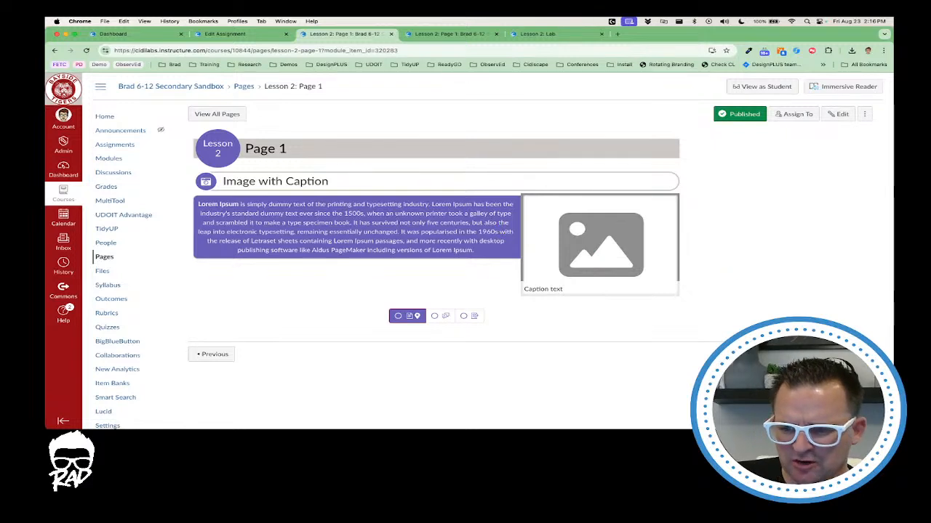
{"action": "key", "text": "super+r"}
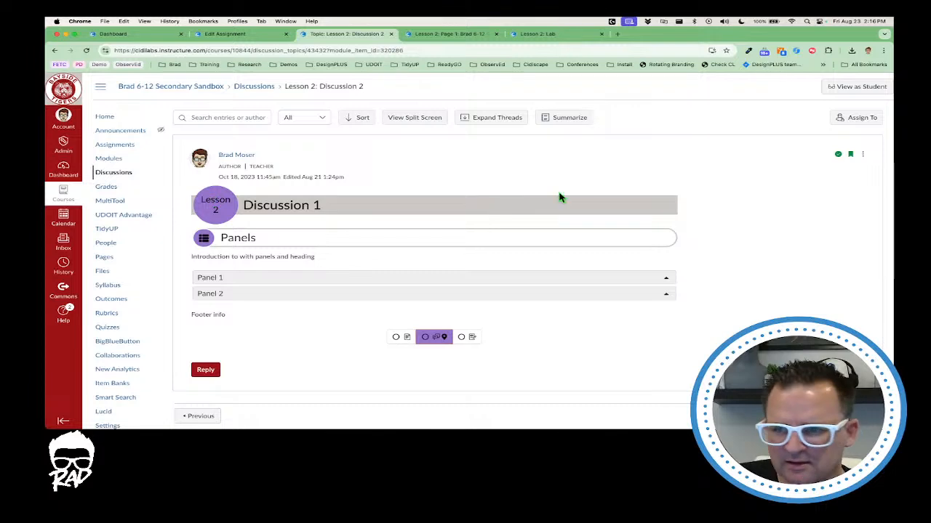
Step: Open Lesson 2: Discussion 2 for editing with DesignPLUS and place the cursor in the banner's Lesson 2 circle
{"action": "left_click", "coordinate": [864, 154]}
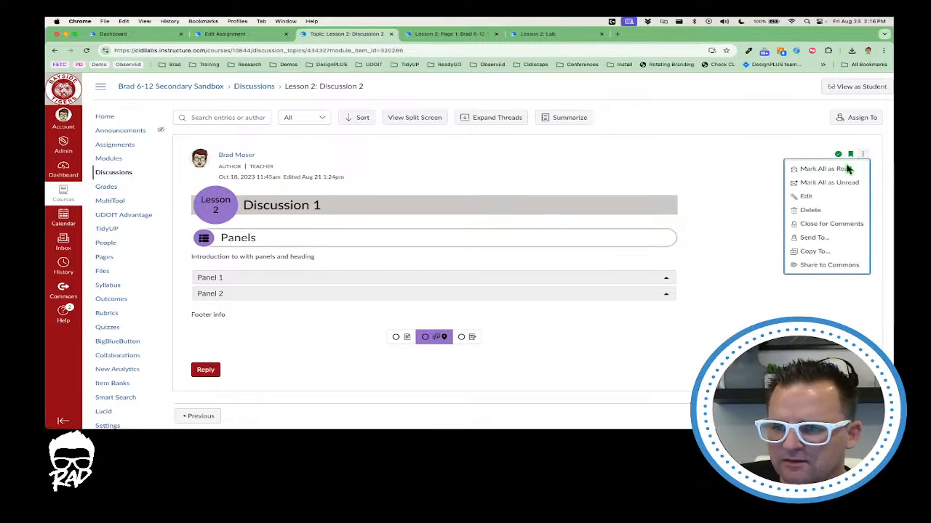
{"action": "left_click", "coordinate": [810, 196]}
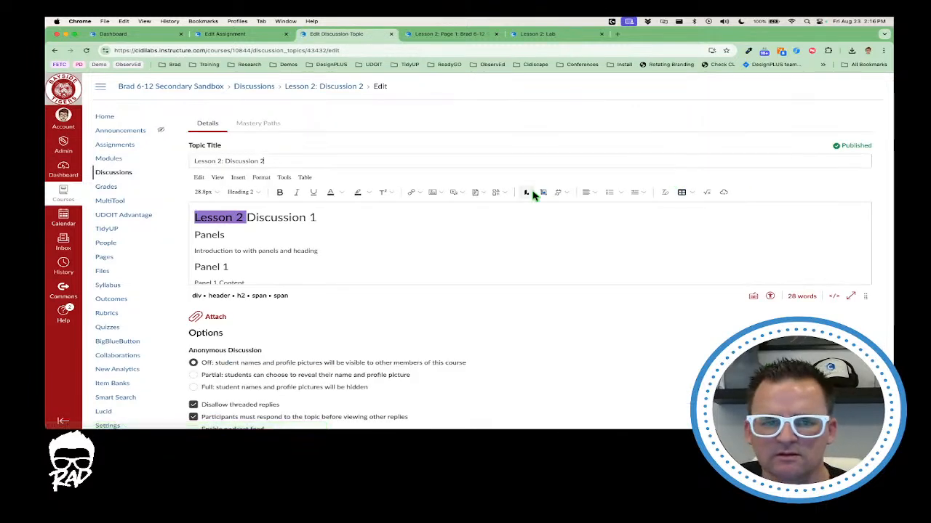
{"action": "left_click", "coordinate": [289, 232]}
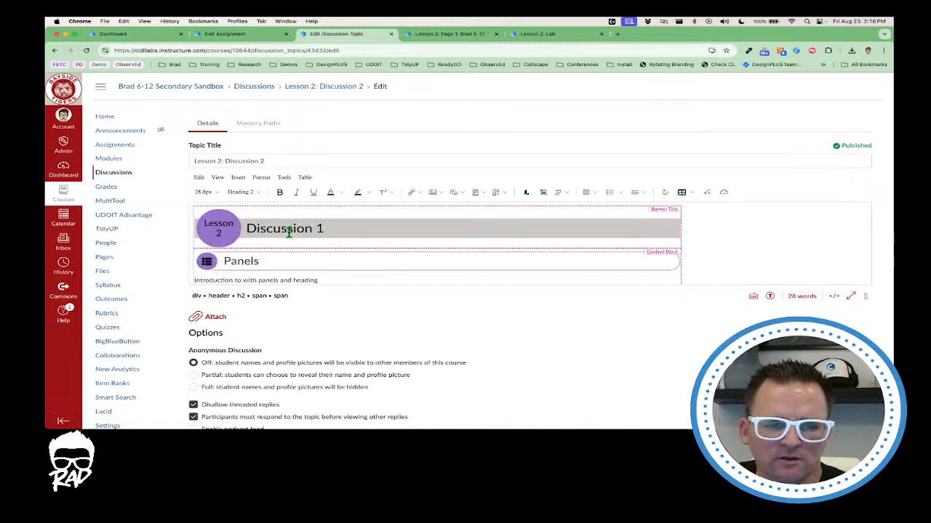
{"action": "left_click", "coordinate": [224, 228]}
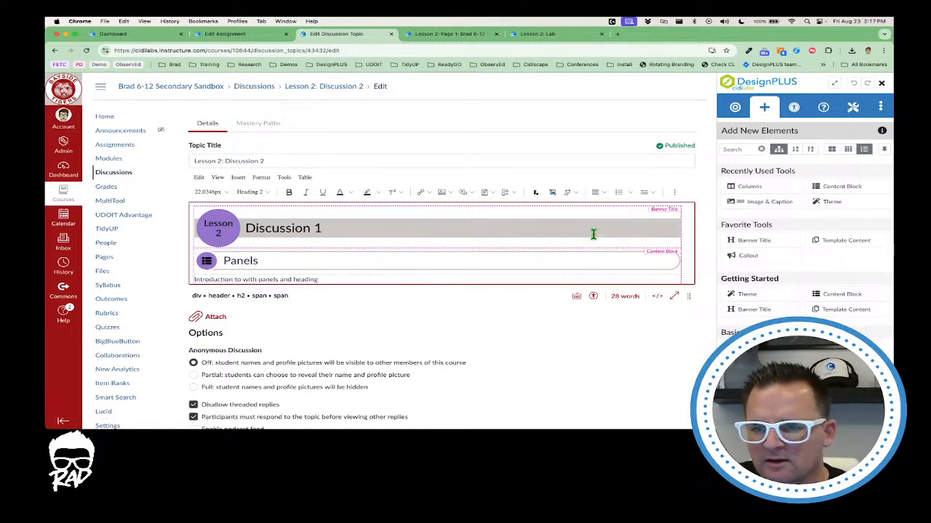
Step: Open the discussion's Theme settings and preview several of the legacy theme styles on its content
{"action": "left_click", "coordinate": [734, 107]}
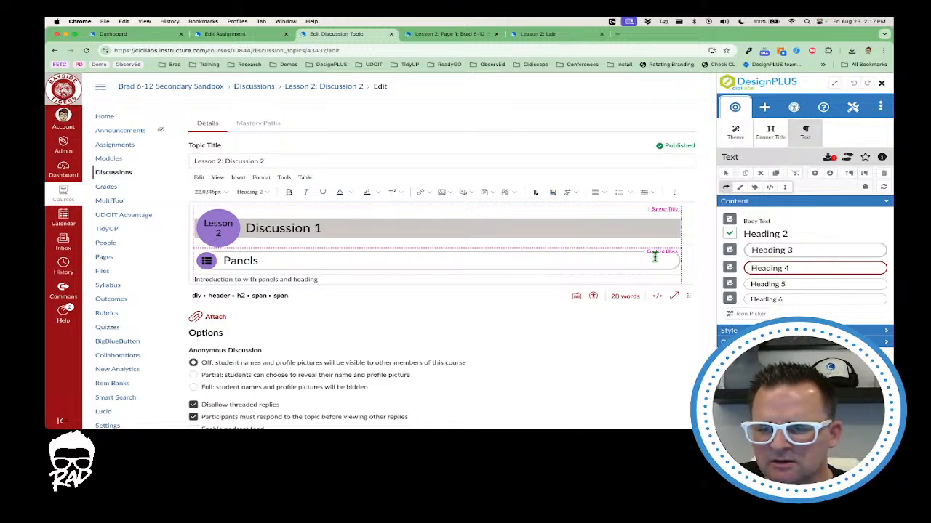
{"action": "left_click", "coordinate": [741, 135]}
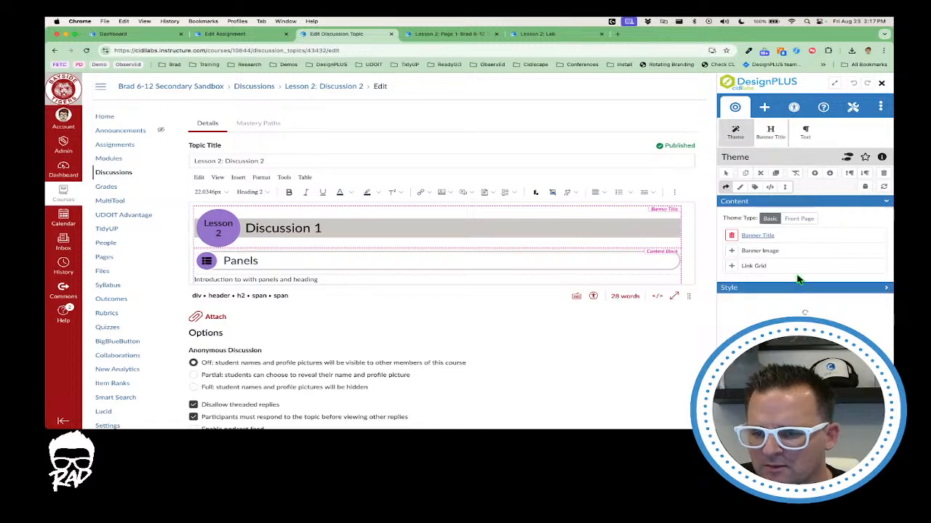
{"action": "left_click", "coordinate": [754, 288]}
{"action": "scroll", "coordinate": [798, 280], "scroll_direction": "down", "scroll_amount": 1}
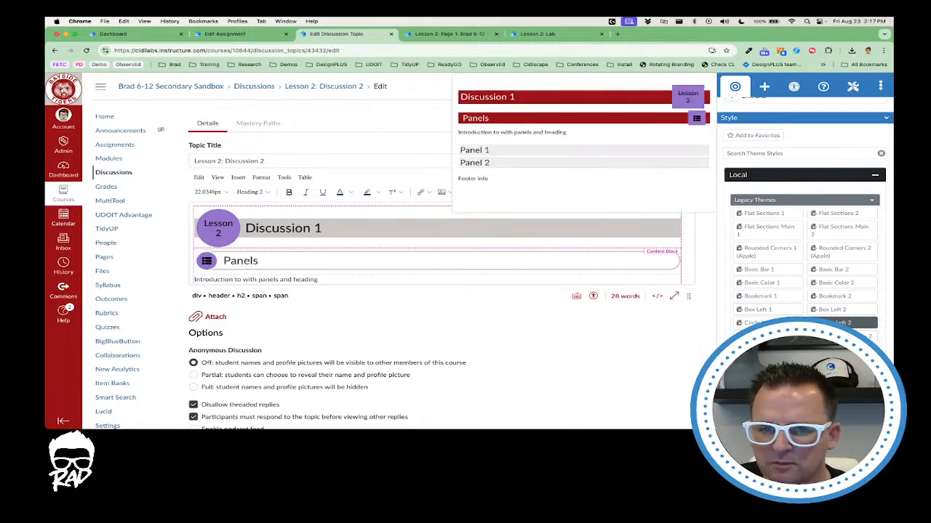
{"action": "left_click", "coordinate": [760, 268]}
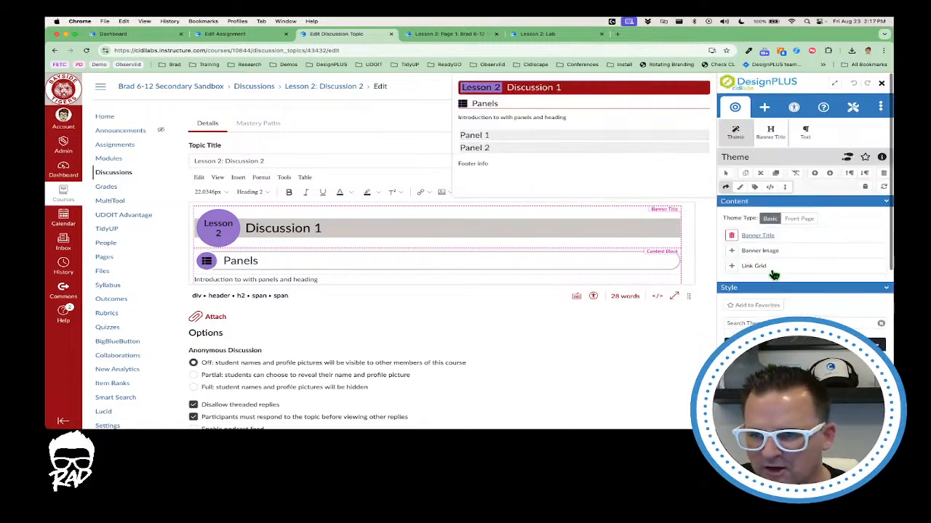
Step: Check which advanced tools are enabled in the DesignPLUS user settings and return to the discussion's Theme settings
{"action": "left_click", "coordinate": [221, 231]}
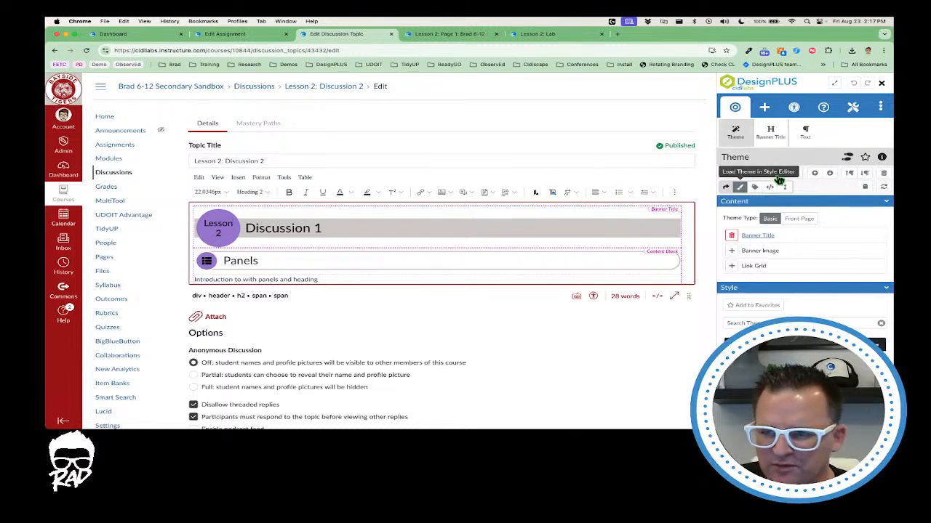
{"action": "left_click", "coordinate": [880, 107]}
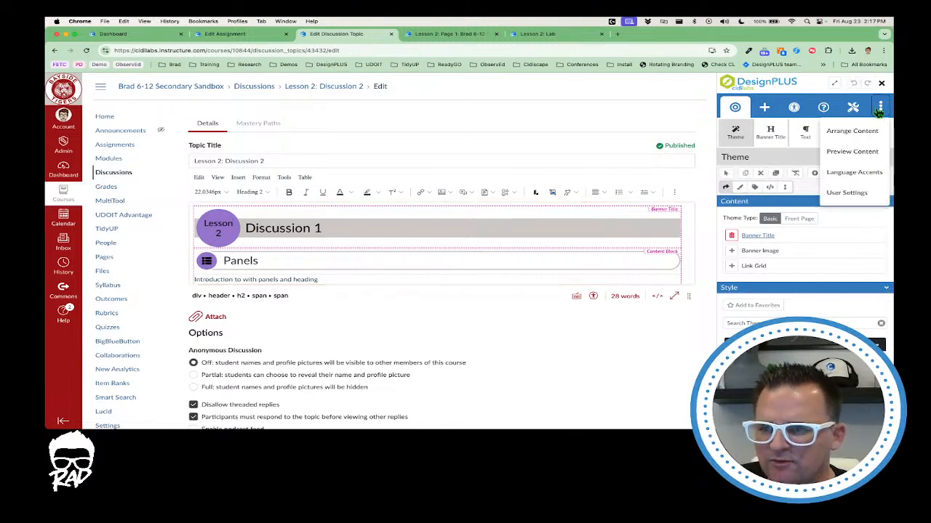
{"action": "left_click", "coordinate": [846, 192]}
{"action": "scroll", "coordinate": [765, 272], "scroll_direction": "down", "scroll_amount": 10}
{"action": "scroll", "coordinate": [765, 269], "scroll_direction": "up", "scroll_amount": 5}
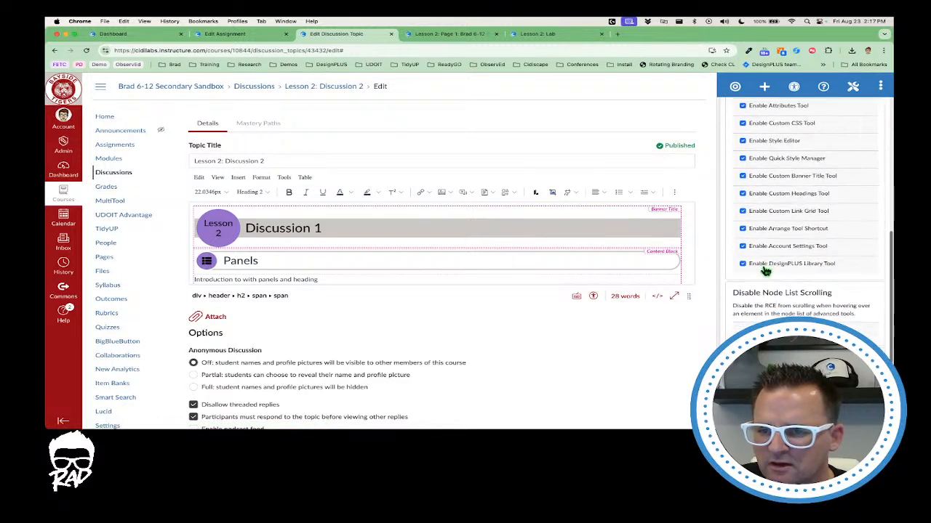
{"action": "scroll", "coordinate": [779, 169], "scroll_direction": "up", "scroll_amount": 2}
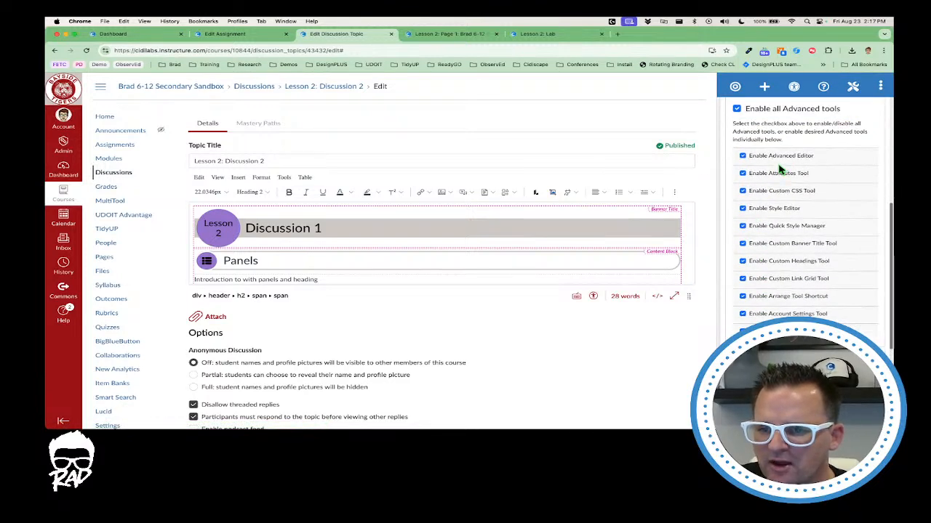
{"action": "scroll", "coordinate": [789, 122], "scroll_direction": "up", "scroll_amount": 1}
{"action": "scroll", "coordinate": [789, 122], "scroll_direction": "up", "scroll_amount": 1}
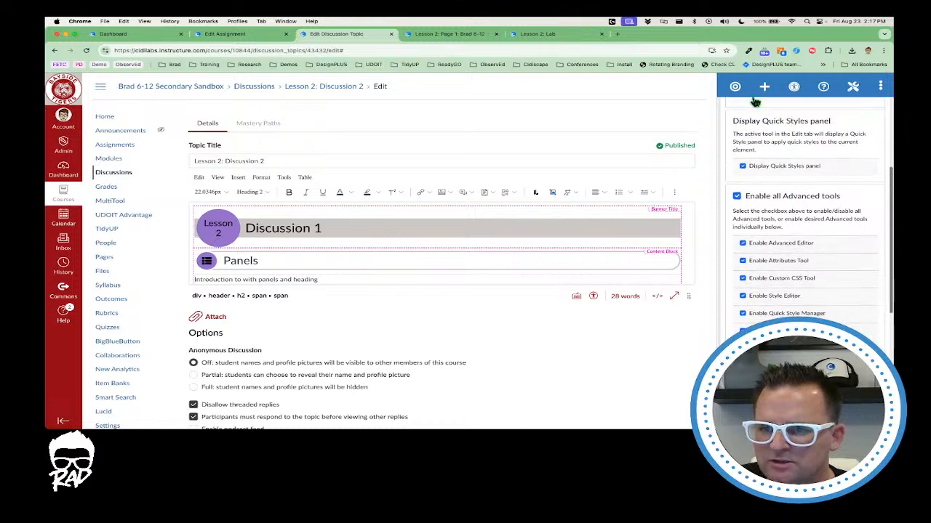
{"action": "left_click", "coordinate": [736, 88]}
{"action": "scroll", "coordinate": [763, 129], "scroll_direction": "up", "scroll_amount": 4}
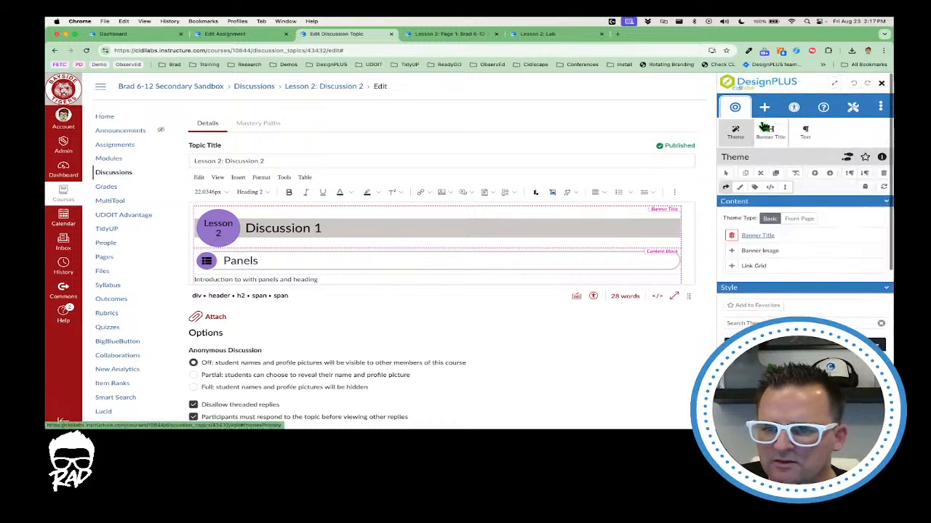
Step: Open the Style Editor for the discussion's banner and target the Banner Title Prefix element
{"action": "left_click", "coordinate": [324, 218]}
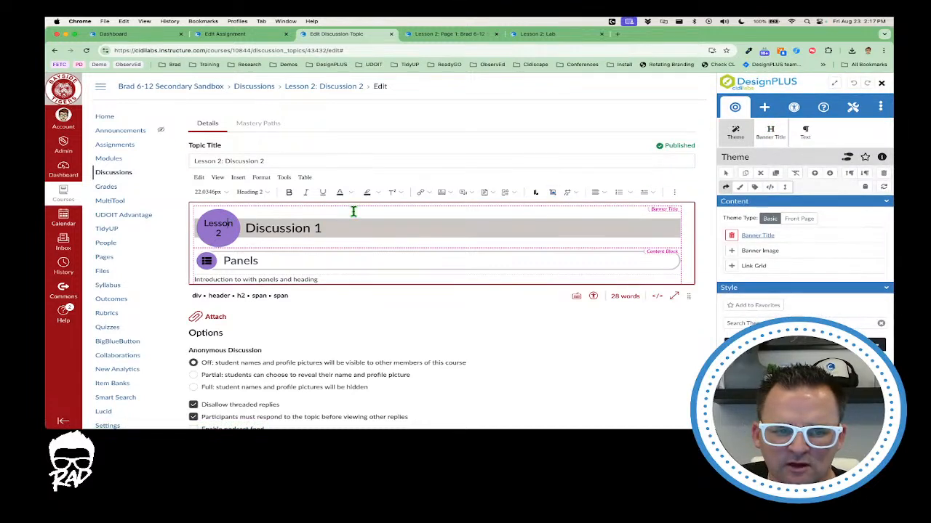
{"action": "left_click", "coordinate": [738, 188]}
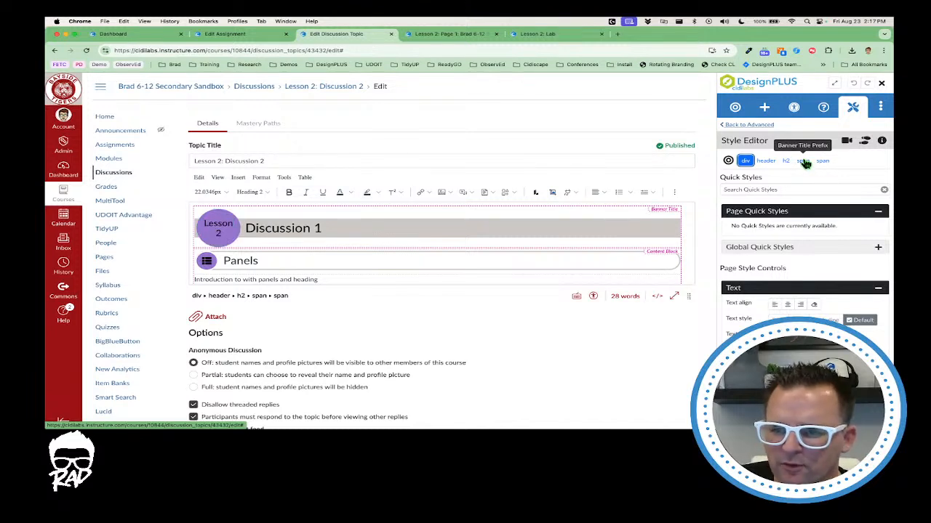
{"action": "left_click", "coordinate": [803, 161]}
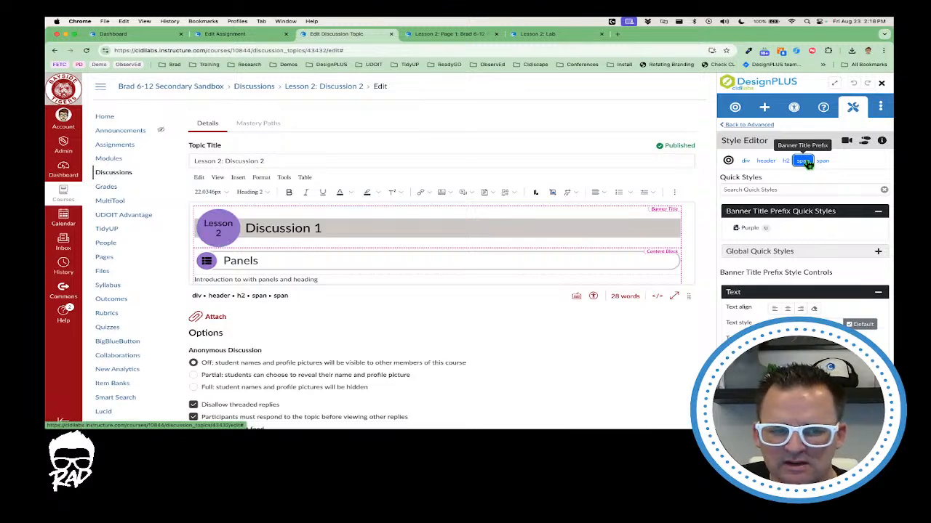
Step: Try Arial Black, Atma, Bangers, Balsamiq Sans, Maiden Orange, Merriweather, Oswald and Poppins as the font of the banner title prefix
{"action": "scroll", "coordinate": [778, 209], "scroll_direction": "down", "scroll_amount": 3}
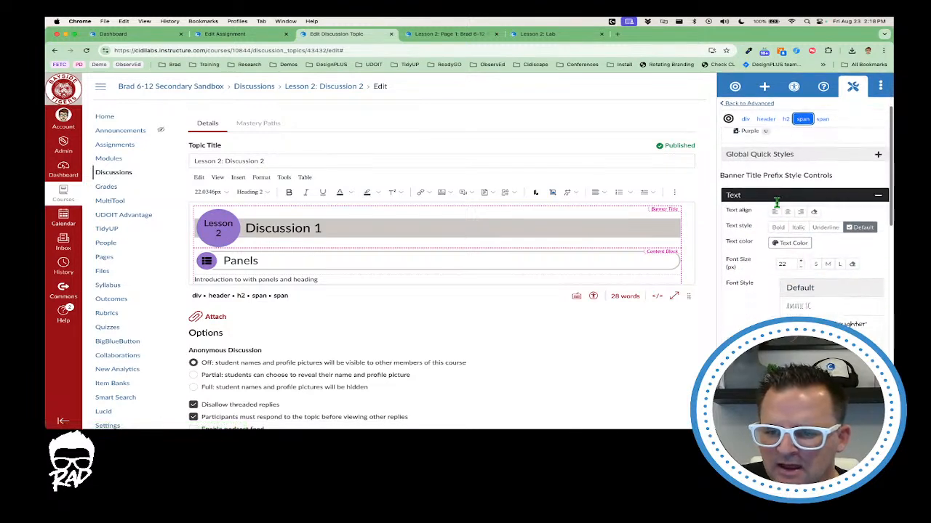
{"action": "scroll", "coordinate": [771, 214], "scroll_direction": "down", "scroll_amount": 1}
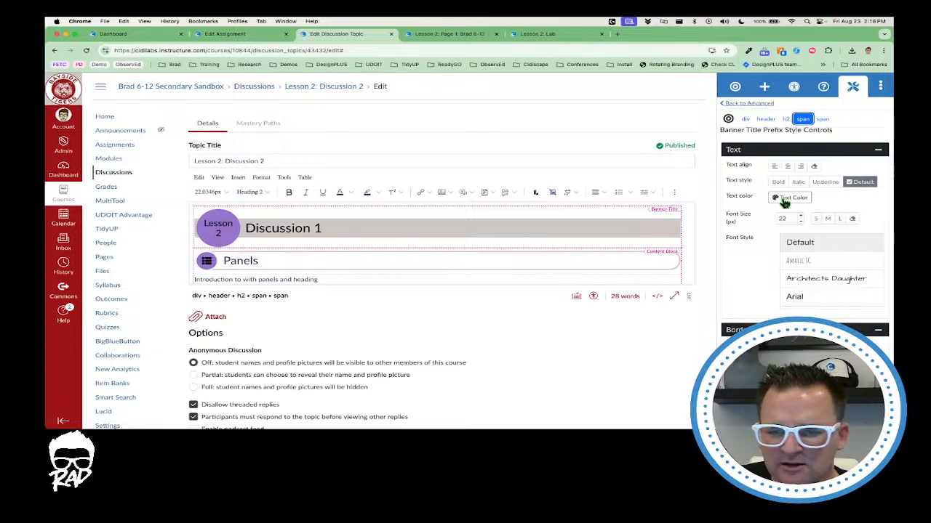
{"action": "scroll", "coordinate": [756, 226], "scroll_direction": "down", "scroll_amount": 2}
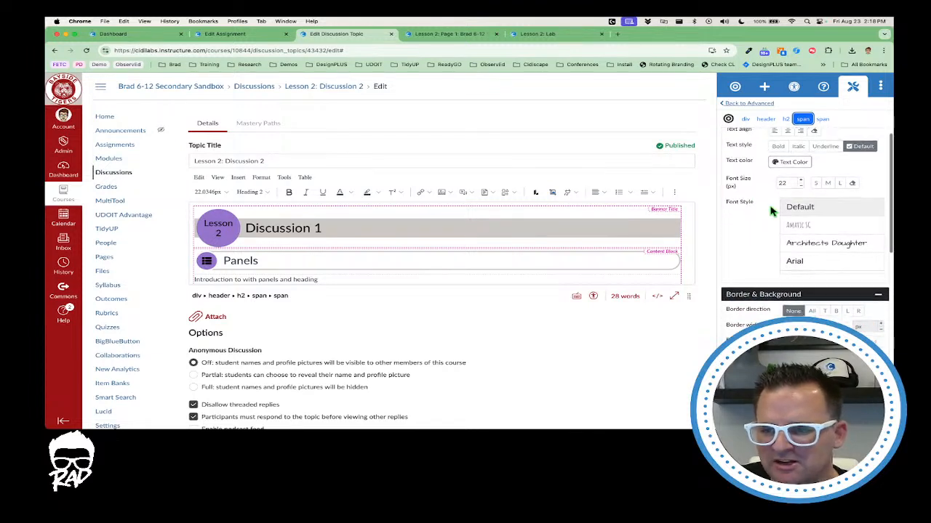
{"action": "scroll", "coordinate": [793, 216], "scroll_direction": "down", "scroll_amount": 3}
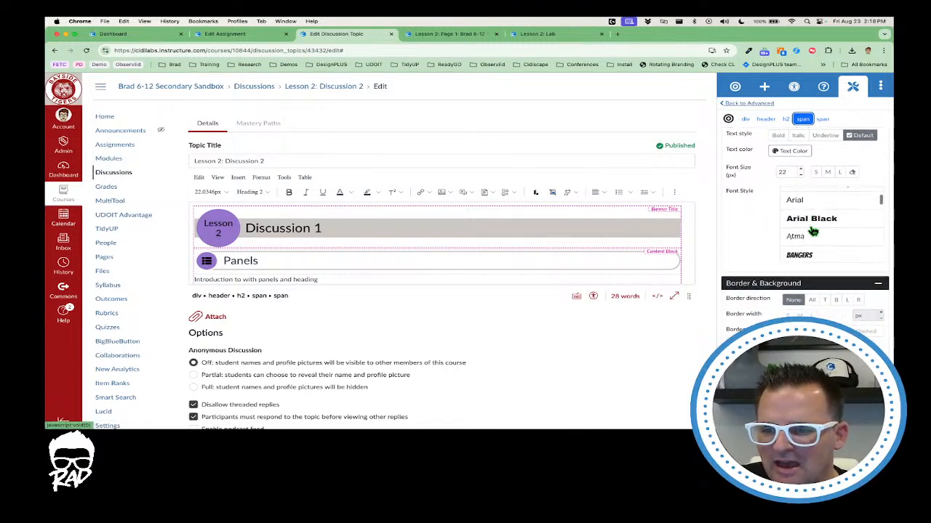
{"action": "left_click", "coordinate": [824, 222]}
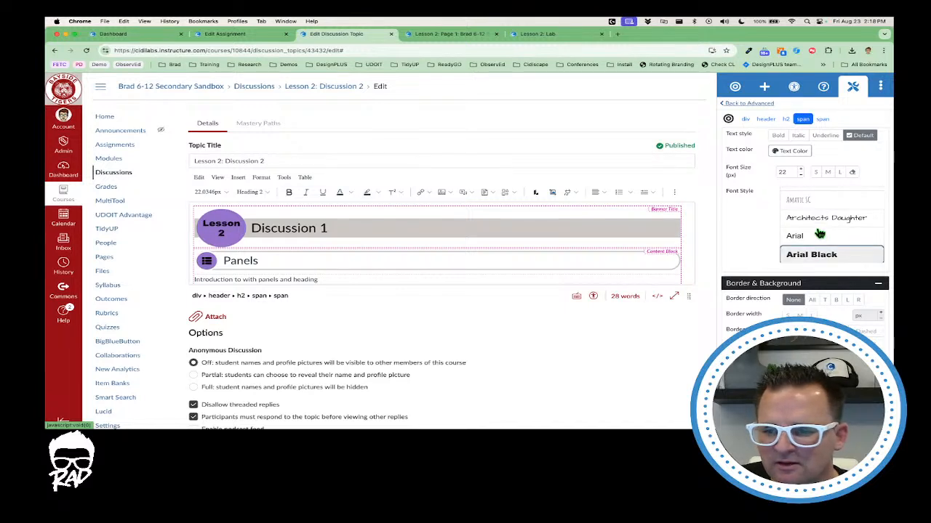
{"action": "scroll", "coordinate": [819, 233], "scroll_direction": "down", "scroll_amount": 2}
{"action": "left_click", "coordinate": [810, 231]}
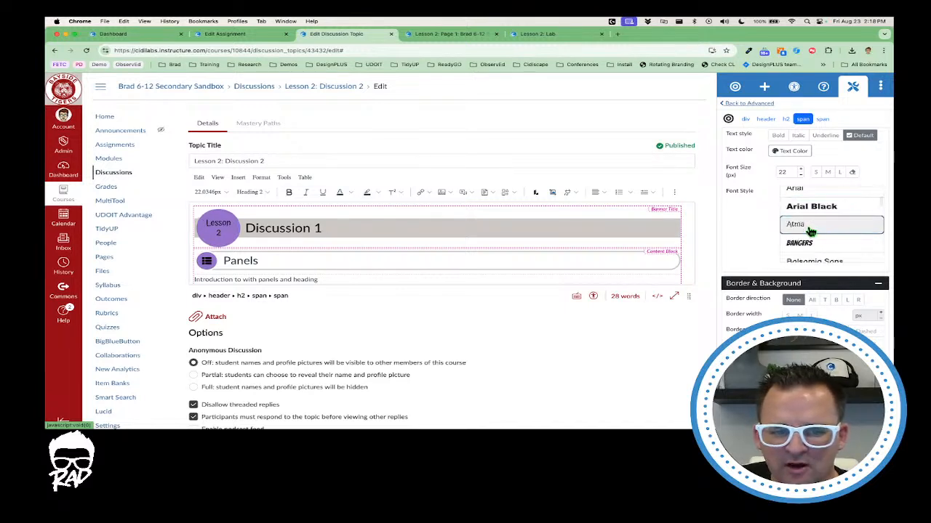
{"action": "left_click", "coordinate": [809, 241]}
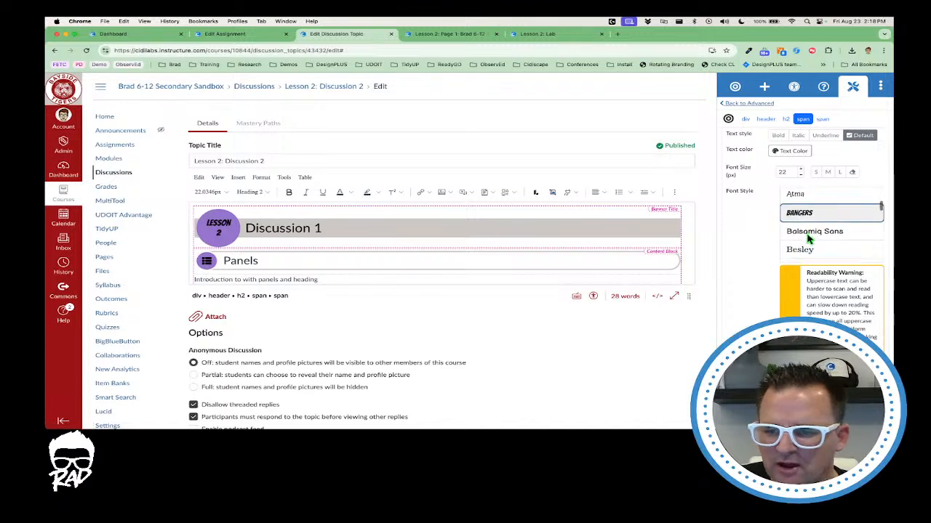
{"action": "left_click", "coordinate": [813, 233]}
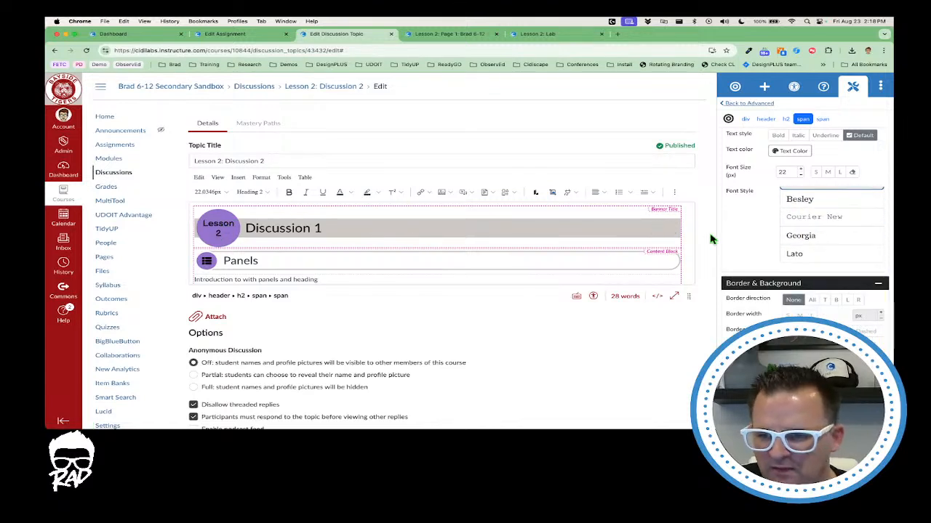
{"action": "scroll", "coordinate": [817, 244], "scroll_direction": "down", "scroll_amount": 1}
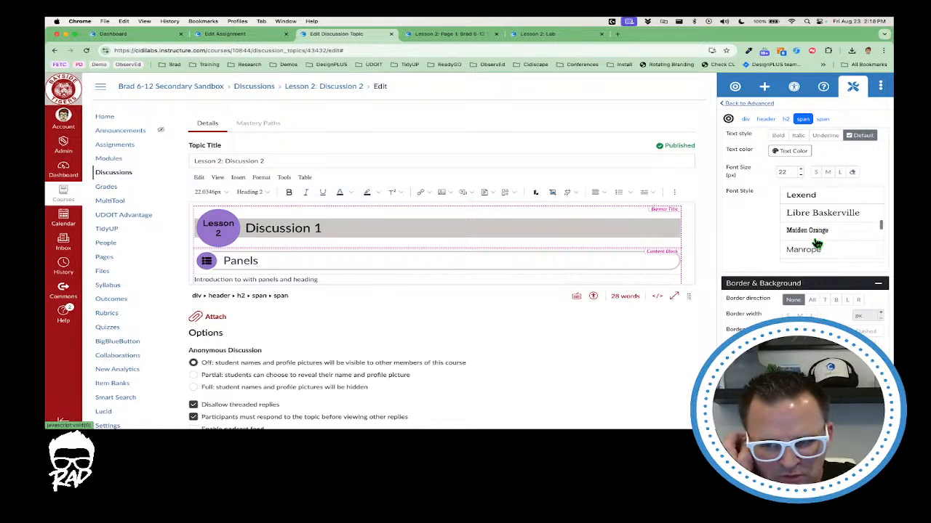
{"action": "left_click", "coordinate": [820, 231]}
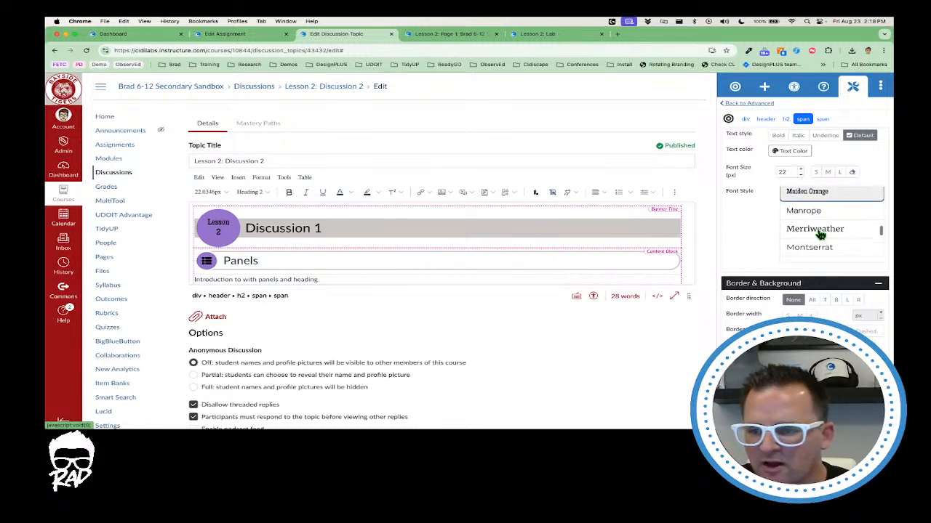
{"action": "left_click", "coordinate": [822, 227]}
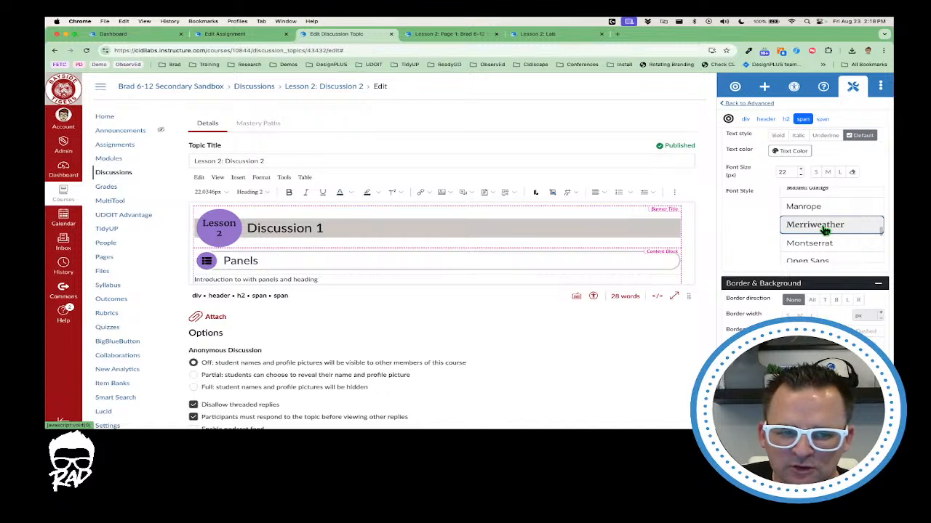
{"action": "left_click", "coordinate": [800, 236]}
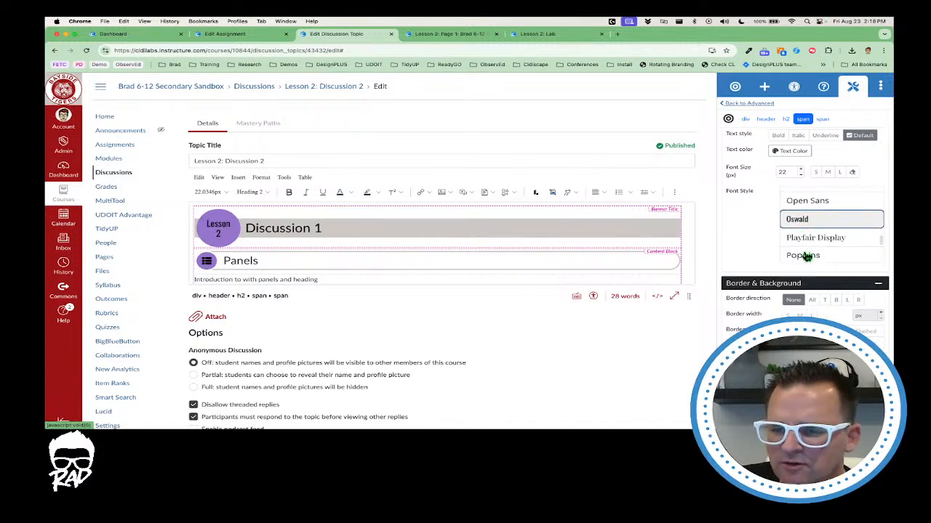
{"action": "left_click", "coordinate": [805, 256]}
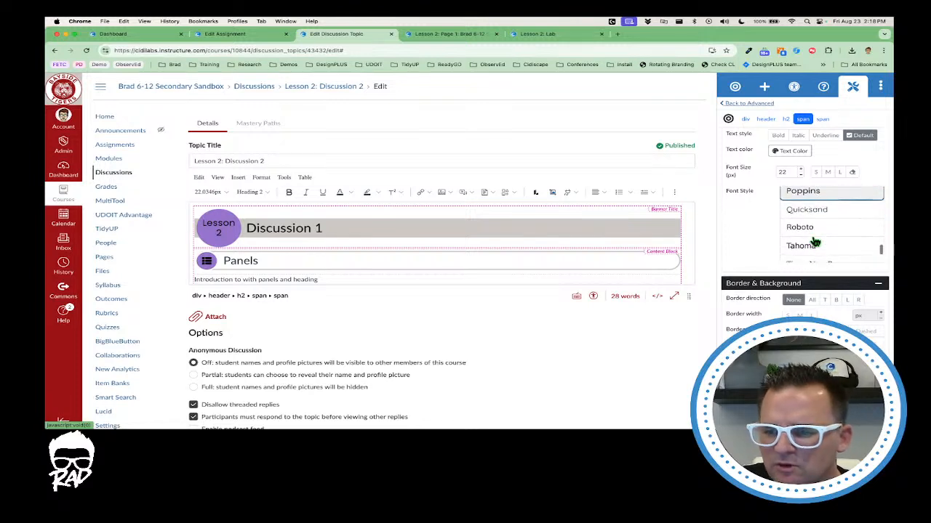
{"action": "scroll", "coordinate": [814, 241], "scroll_direction": "down", "scroll_amount": 3}
{"action": "scroll", "coordinate": [819, 231], "scroll_direction": "up", "scroll_amount": 15}
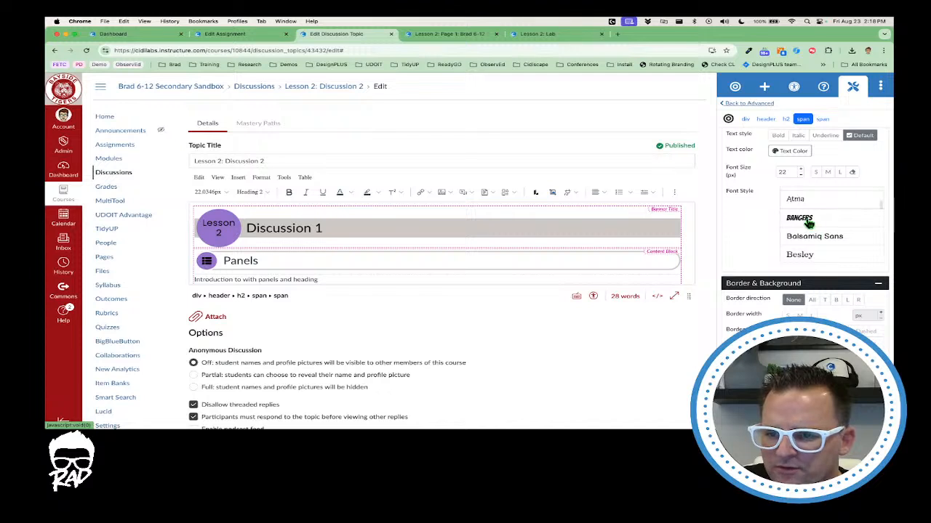
Step: Set the banner title prefix's font to Bangers and give its circle a medium-width border on the top edge only
{"action": "left_click", "coordinate": [807, 219]}
{"action": "scroll", "coordinate": [820, 234], "scroll_direction": "down", "scroll_amount": 8}
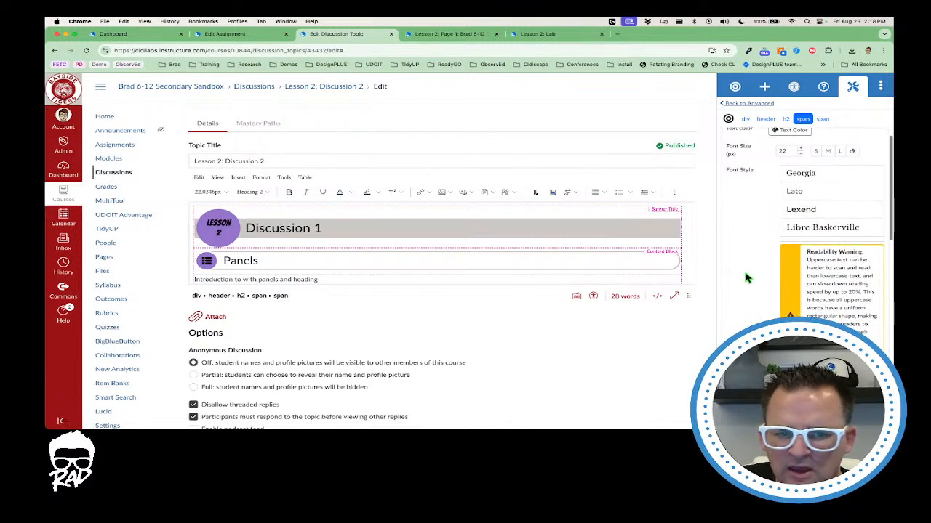
{"action": "scroll", "coordinate": [743, 265], "scroll_direction": "down", "scroll_amount": 3}
{"action": "scroll", "coordinate": [743, 261], "scroll_direction": "down", "scroll_amount": 7}
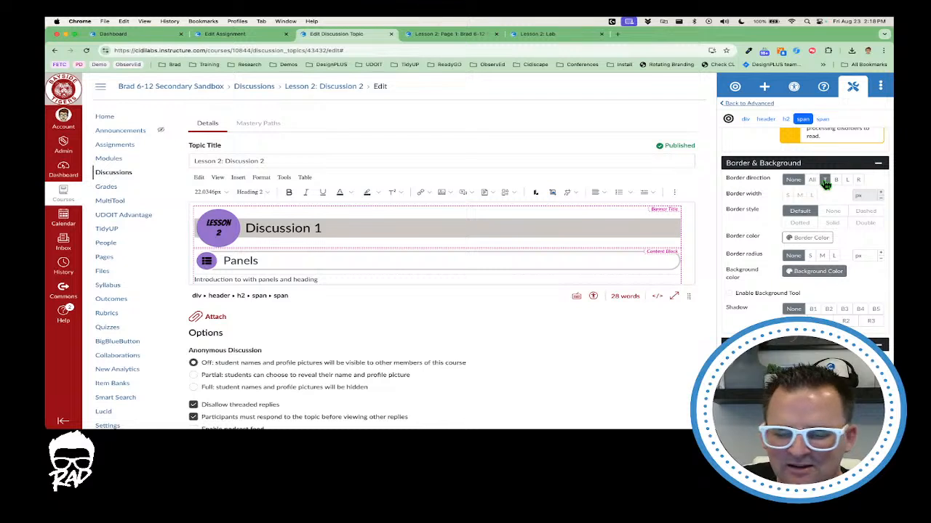
{"action": "left_click", "coordinate": [826, 179]}
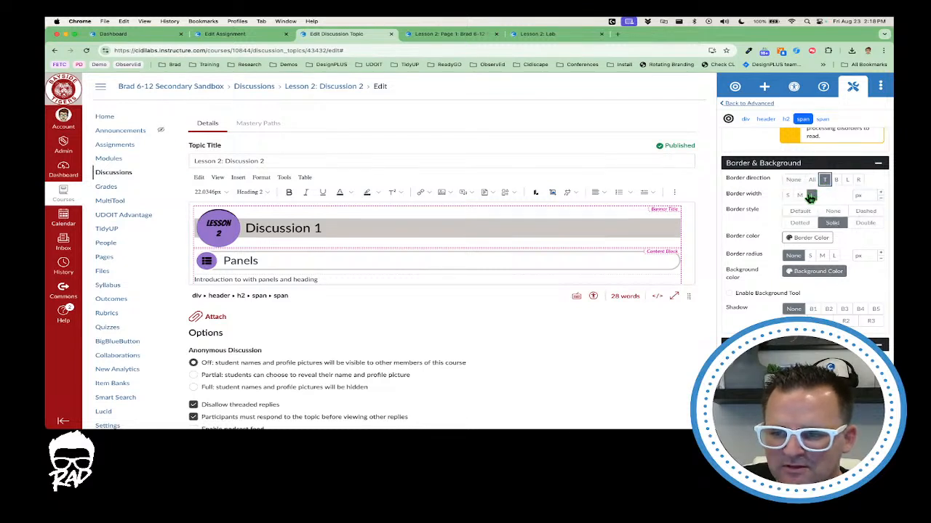
{"action": "left_click", "coordinate": [801, 195]}
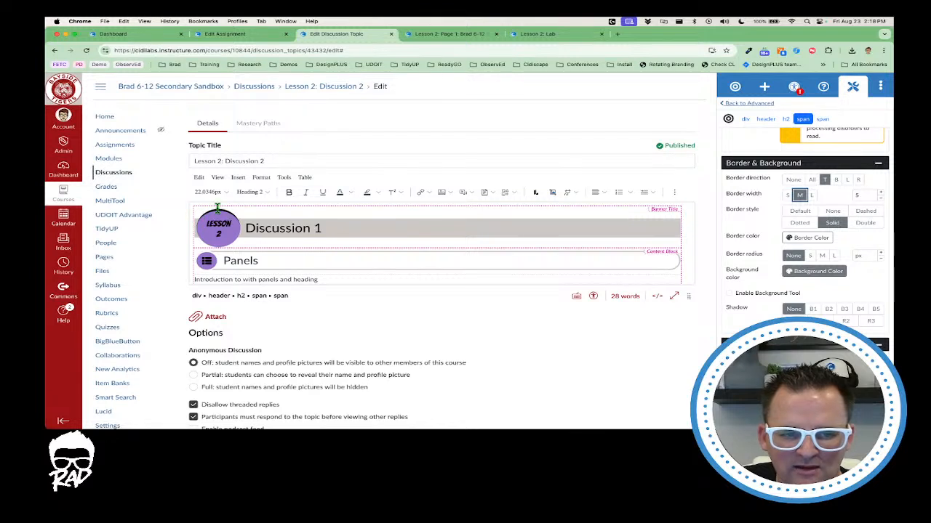
{"action": "left_click", "coordinate": [803, 238]}
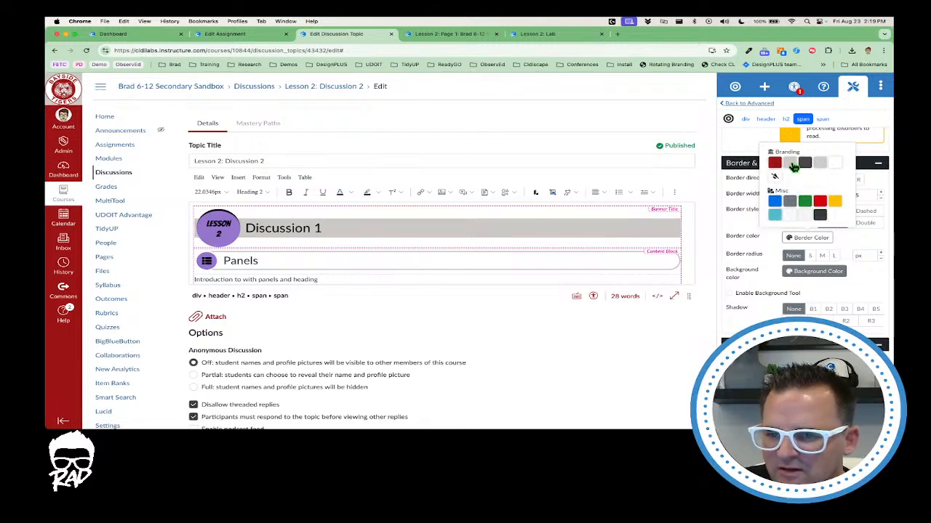
{"action": "left_click", "coordinate": [755, 230]}
Step: Change the background color of the Lesson 2 circle in the banner to #a27fe3
{"action": "scroll", "coordinate": [813, 238], "scroll_direction": "down", "scroll_amount": 1}
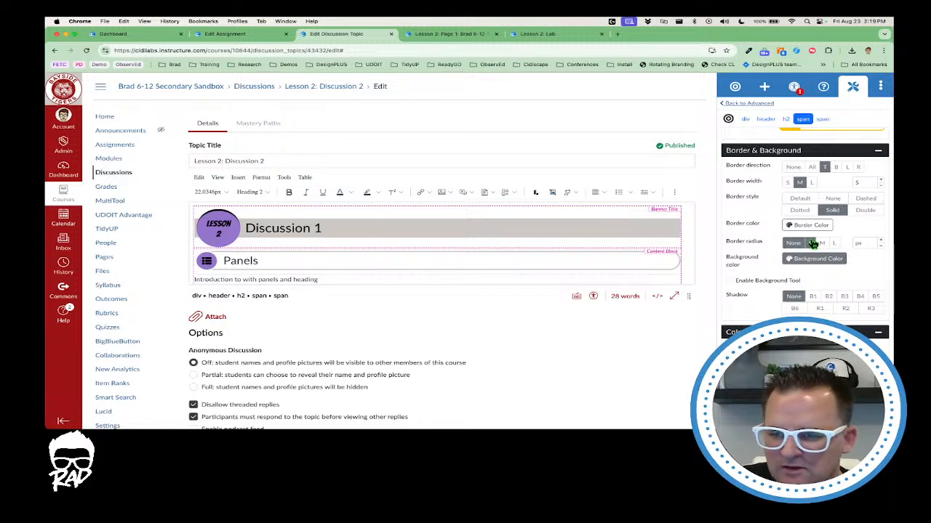
{"action": "scroll", "coordinate": [813, 244], "scroll_direction": "down", "scroll_amount": 4}
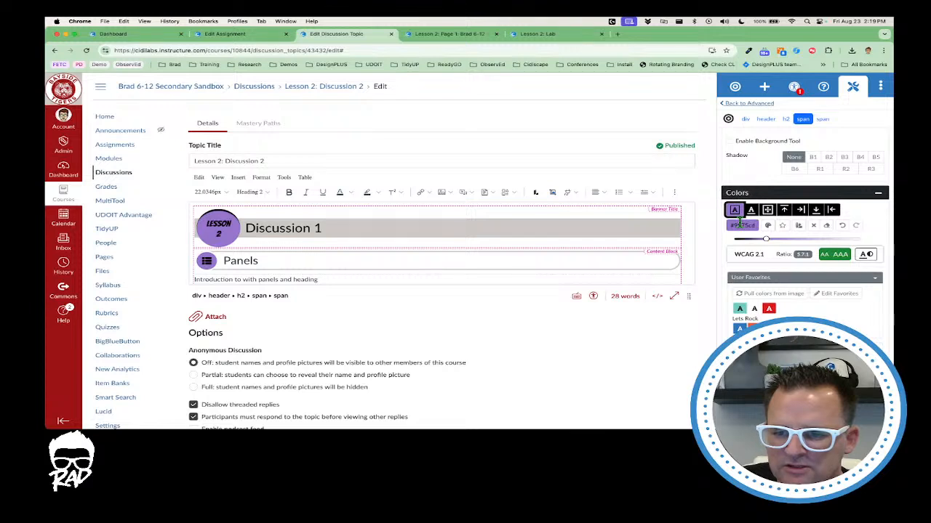
{"action": "left_click", "coordinate": [740, 225]}
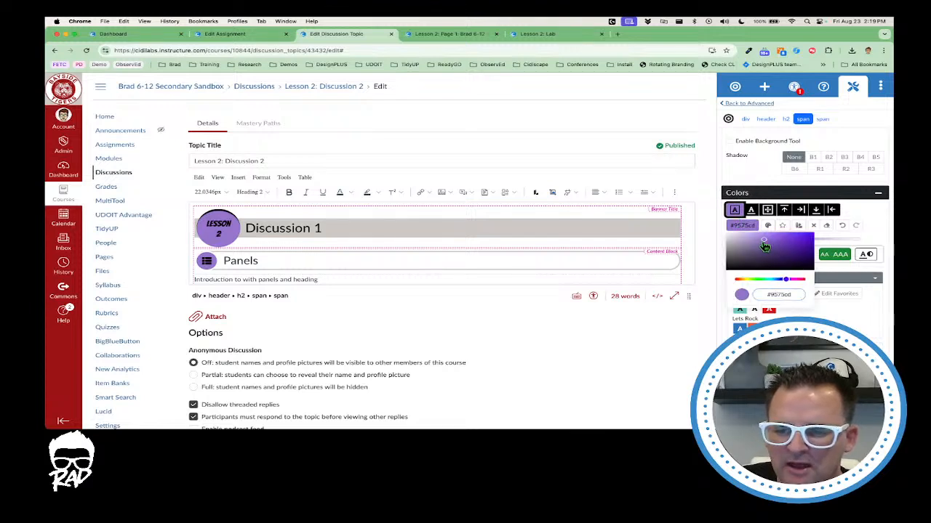
{"action": "mouse_move", "coordinate": [764, 241]}
{"action": "left_mouse_down"}
{"action": "mouse_move", "coordinate": [803, 248]}
{"action": "mouse_move", "coordinate": [766, 237]}
{"action": "mouse_move", "coordinate": [796, 249]}
{"action": "mouse_move", "coordinate": [773, 241]}
{"action": "left_mouse_up"}
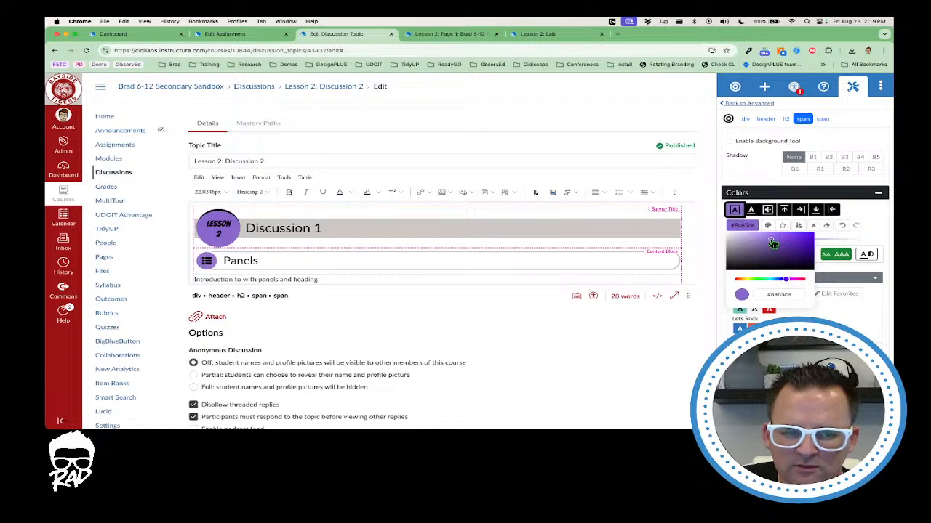
{"action": "mouse_move", "coordinate": [773, 244]}
{"action": "left_mouse_down"}
{"action": "mouse_move", "coordinate": [813, 259]}
{"action": "mouse_move", "coordinate": [767, 241]}
{"action": "left_mouse_up"}
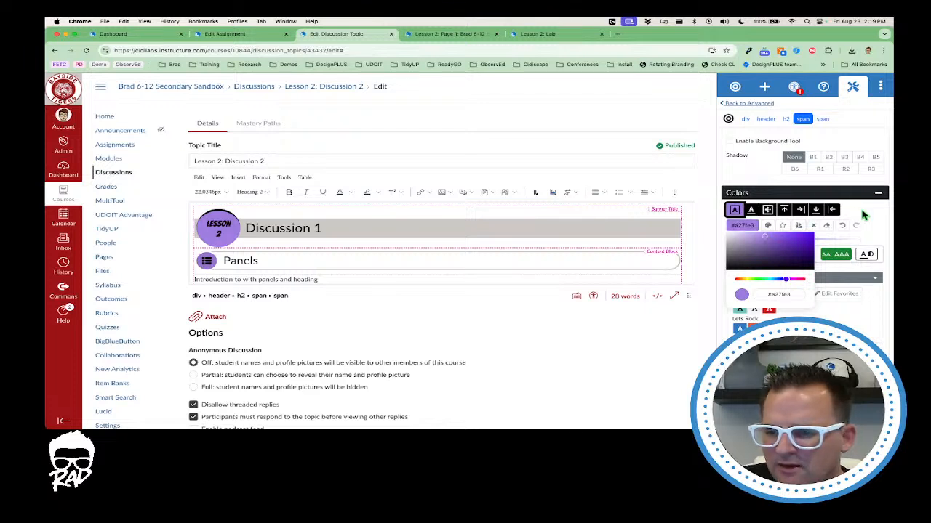
{"action": "left_click", "coordinate": [798, 227]}
Step: Examine the color sets offered for the prefix, including User Favorites, Colors from Content and Local, and expand Recent Colors
{"action": "scroll", "coordinate": [754, 254], "scroll_direction": "down", "scroll_amount": 2}
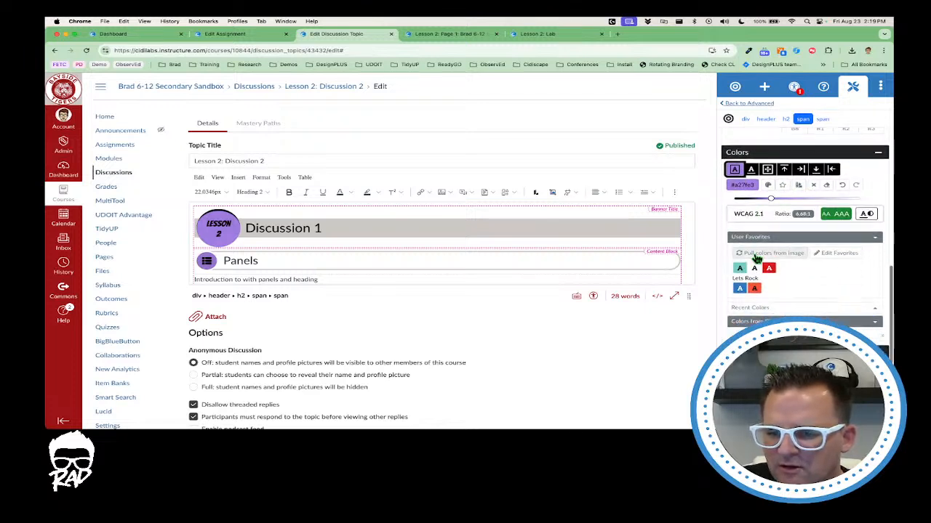
{"action": "scroll", "coordinate": [766, 245], "scroll_direction": "down", "scroll_amount": 1}
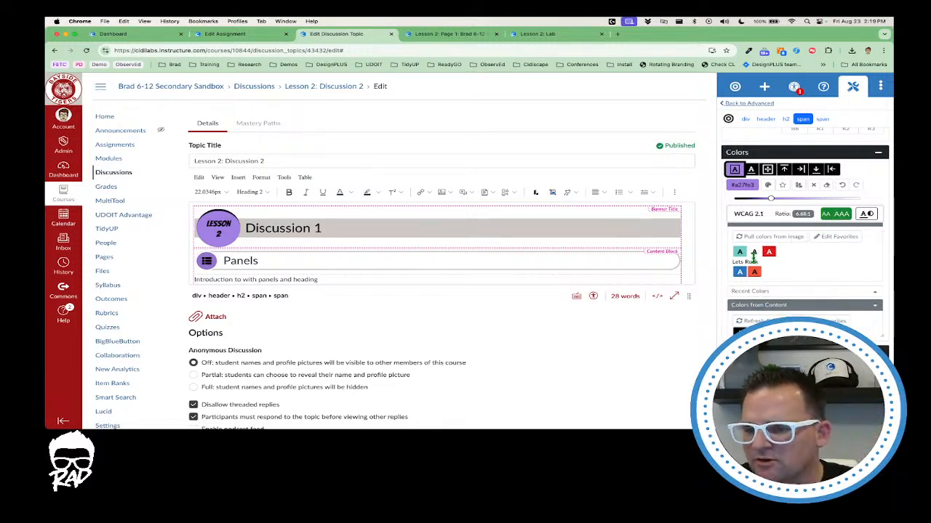
{"action": "scroll", "coordinate": [754, 254], "scroll_direction": "down", "scroll_amount": 1}
{"action": "scroll", "coordinate": [756, 262], "scroll_direction": "down", "scroll_amount": 3}
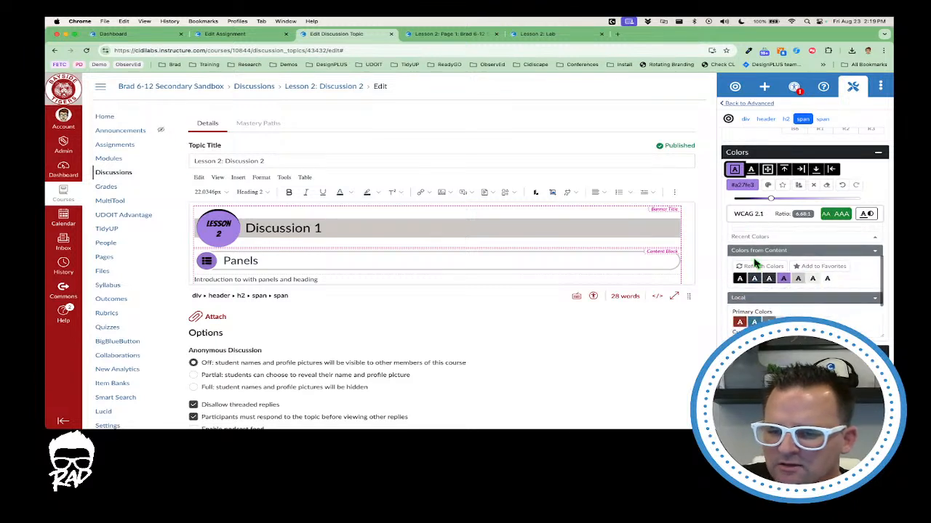
{"action": "scroll", "coordinate": [756, 248], "scroll_direction": "down", "scroll_amount": 1}
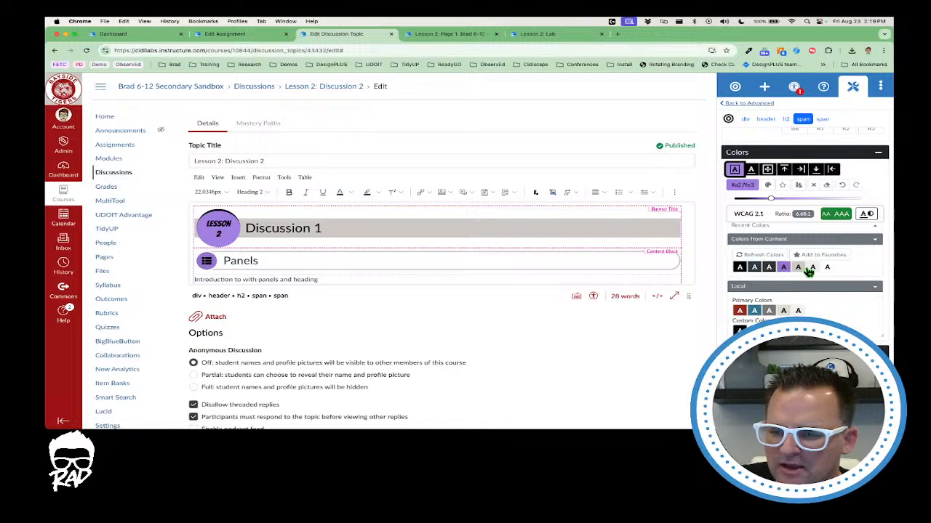
{"action": "scroll", "coordinate": [807, 274], "scroll_direction": "down", "scroll_amount": 2}
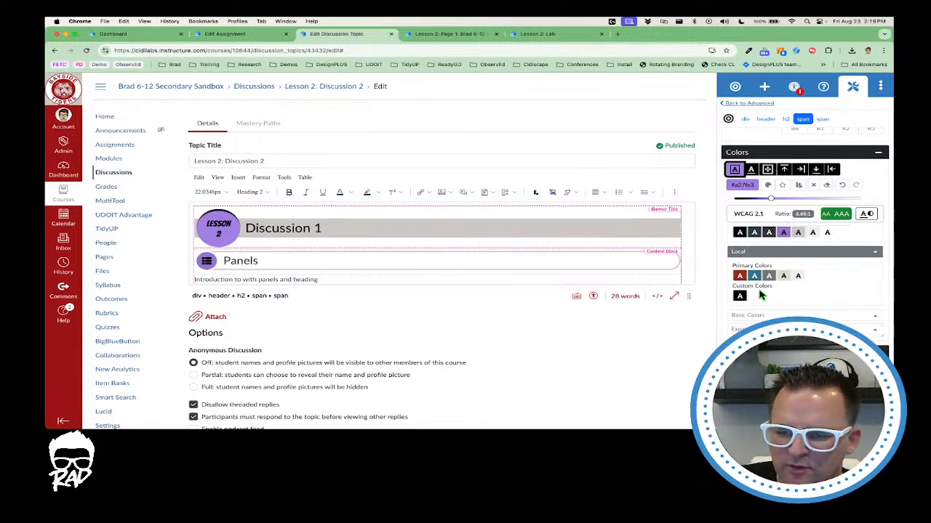
{"action": "scroll", "coordinate": [760, 295], "scroll_direction": "down", "scroll_amount": 1}
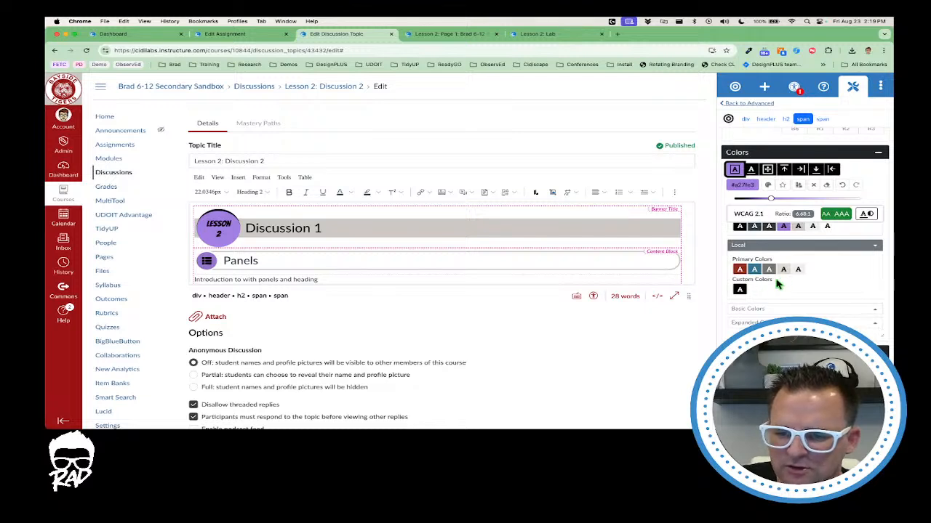
{"action": "scroll", "coordinate": [770, 295], "scroll_direction": "down", "scroll_amount": 3}
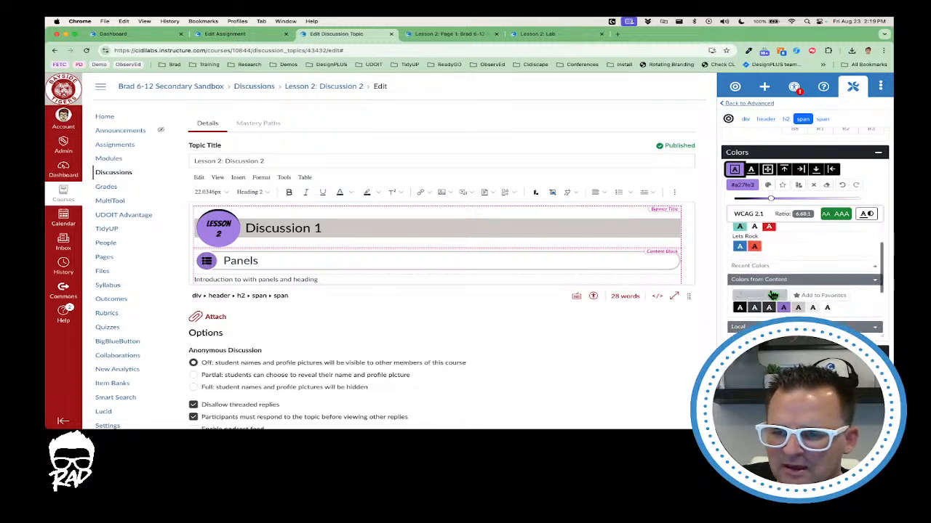
{"action": "scroll", "coordinate": [773, 295], "scroll_direction": "up", "scroll_amount": 1}
{"action": "left_click", "coordinate": [755, 302]}
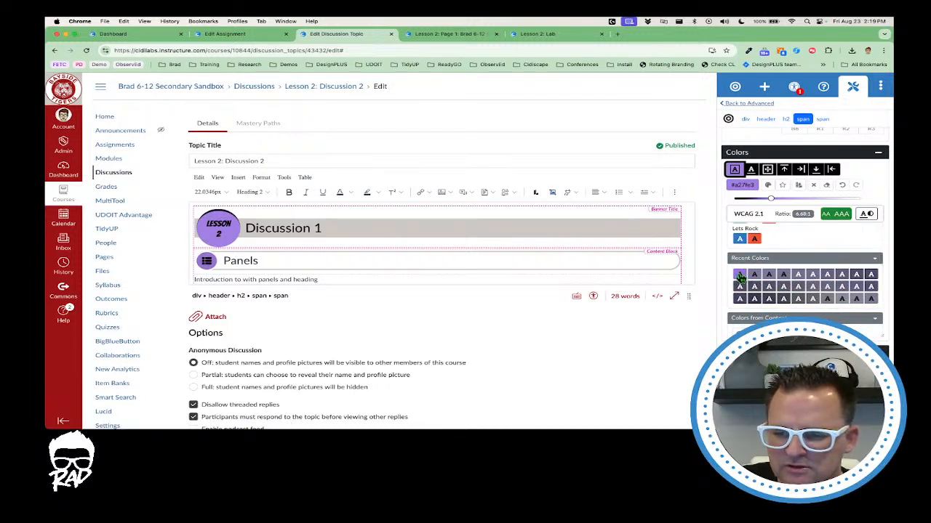
Step: Set the Lesson 2 circle's background to the recent purple #9575cd and review the prefix's remaining color, spacing, alignment and advanced settings
{"action": "left_click", "coordinate": [739, 274]}
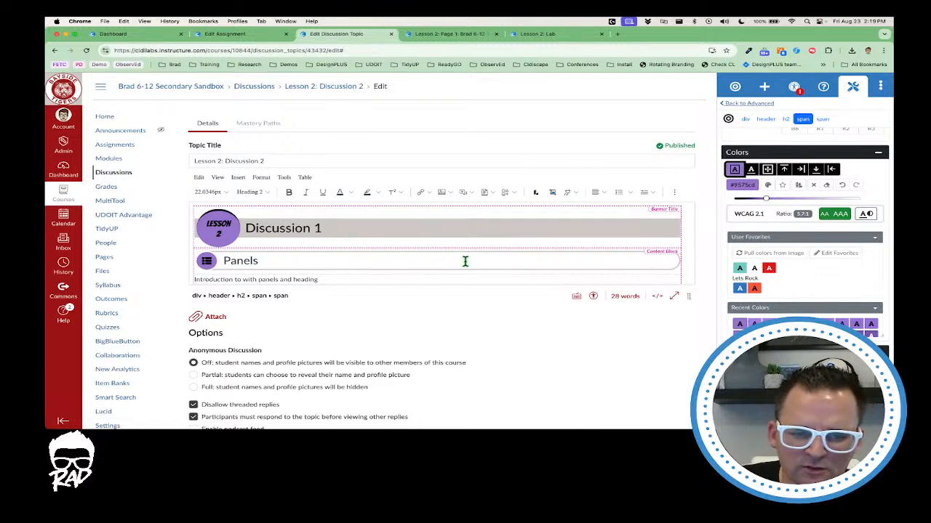
{"action": "scroll", "coordinate": [799, 284], "scroll_direction": "down", "scroll_amount": 5}
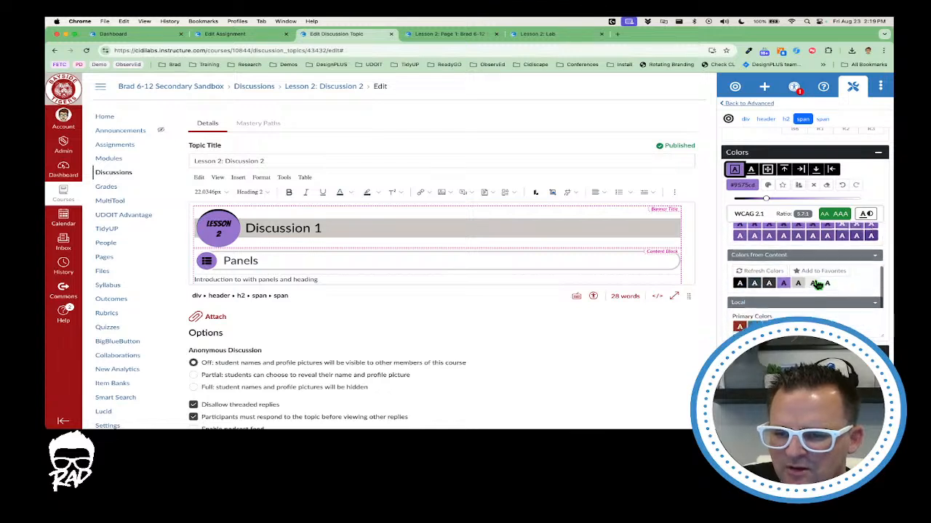
{"action": "scroll", "coordinate": [817, 286], "scroll_direction": "down", "scroll_amount": 4}
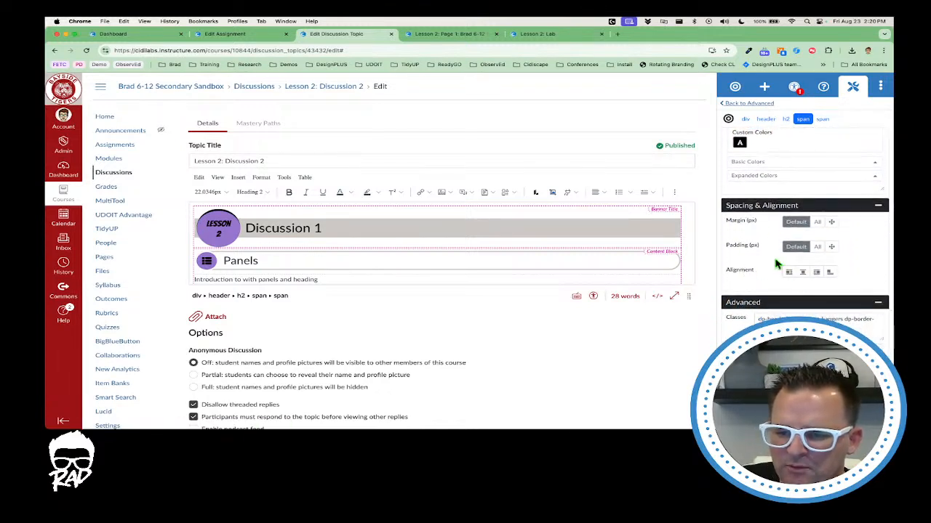
{"action": "scroll", "coordinate": [778, 262], "scroll_direction": "down", "scroll_amount": 3}
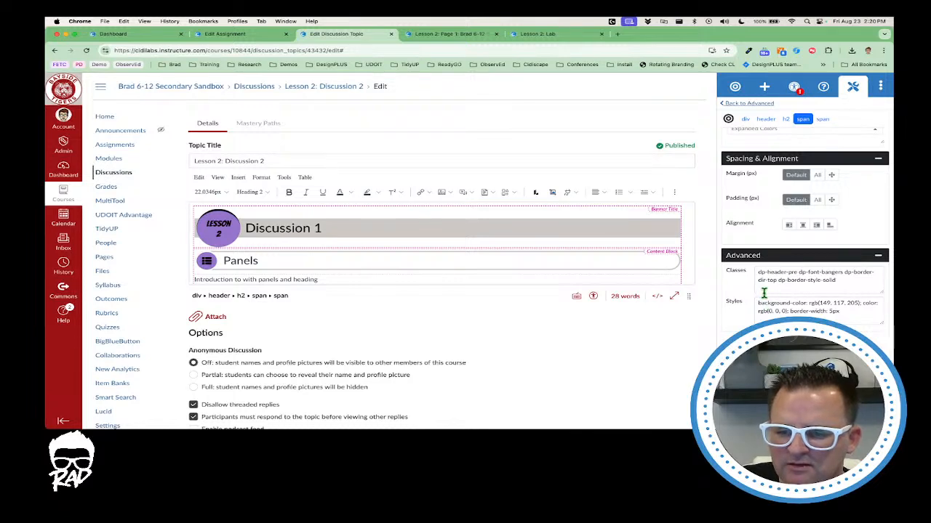
{"action": "scroll", "coordinate": [763, 295], "scroll_direction": "down", "scroll_amount": 2}
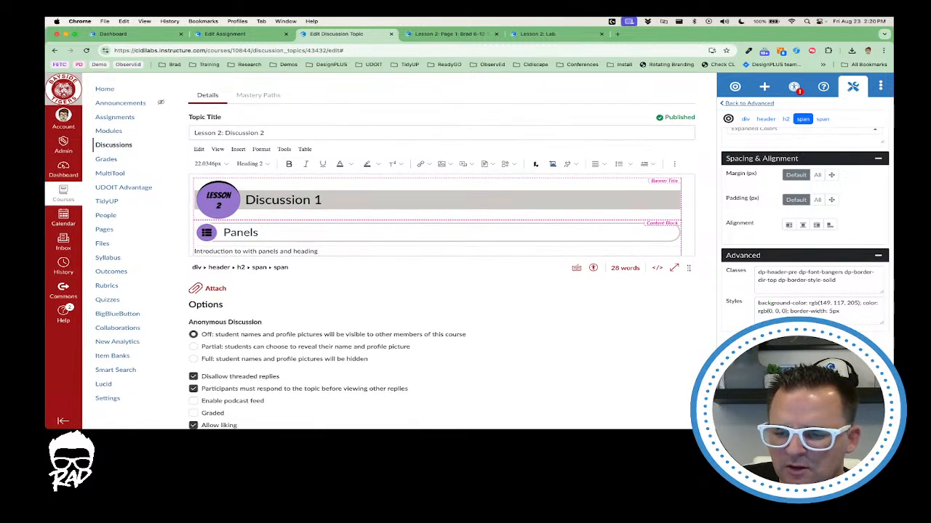
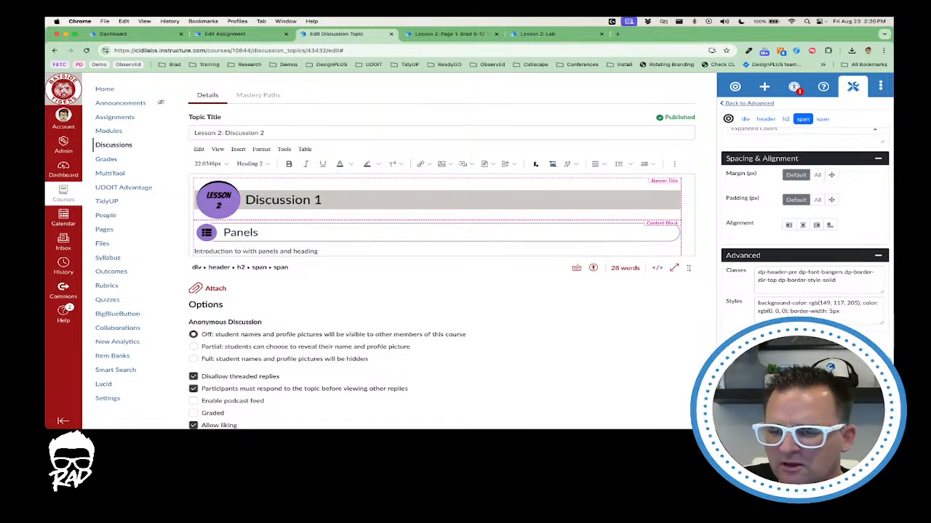
{"action": "scroll", "coordinate": [764, 250], "scroll_direction": "up", "scroll_amount": 15}
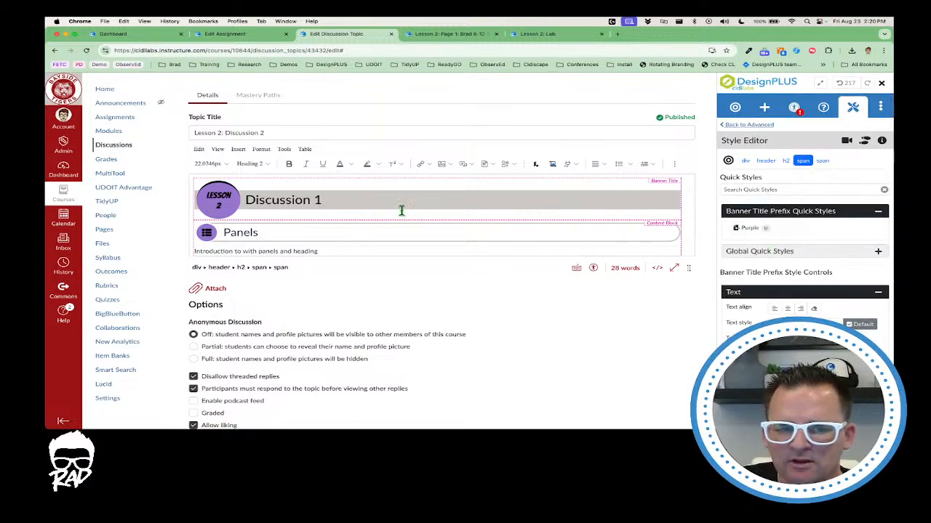
Step: Undo the most recent background color changes on the Lesson 2 circle in the banner
{"action": "left_click", "coordinate": [245, 210]}
{"action": "left_click", "coordinate": [331, 203]}
{"action": "scroll", "coordinate": [798, 277], "scroll_direction": "down", "scroll_amount": 10}
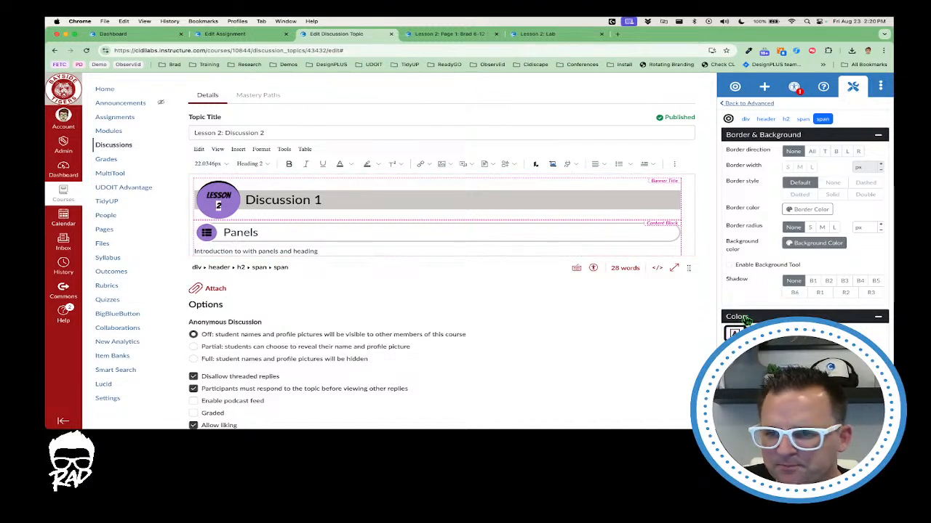
{"action": "left_click", "coordinate": [803, 119]}
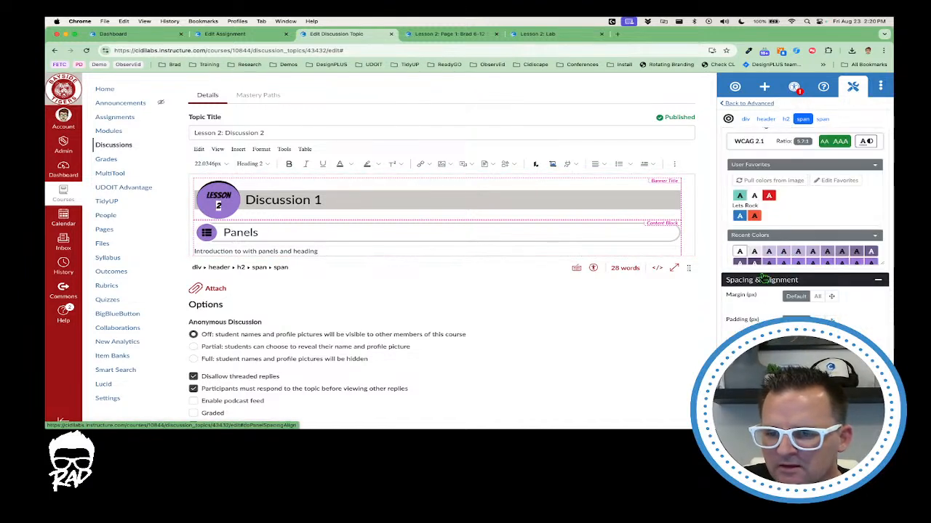
{"action": "scroll", "coordinate": [836, 98], "scroll_direction": "up", "scroll_amount": 10}
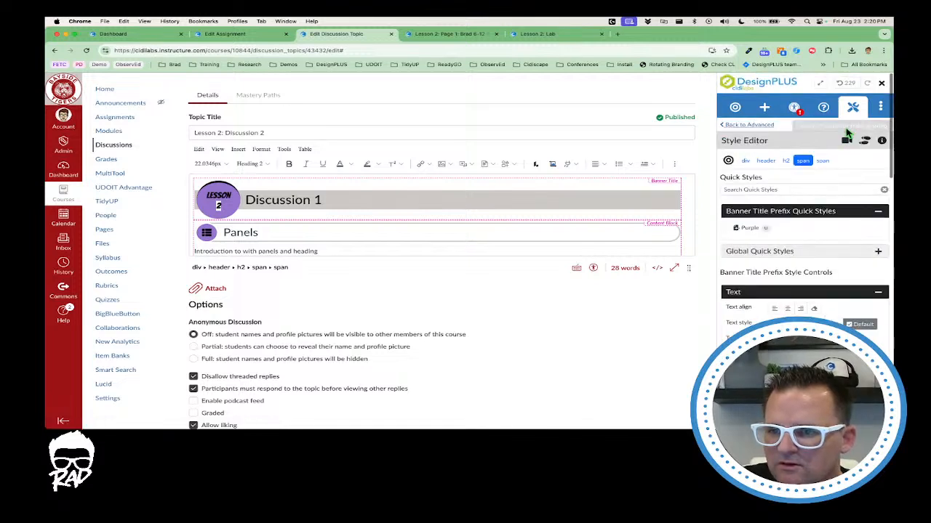
{"action": "left_click", "coordinate": [845, 85]}
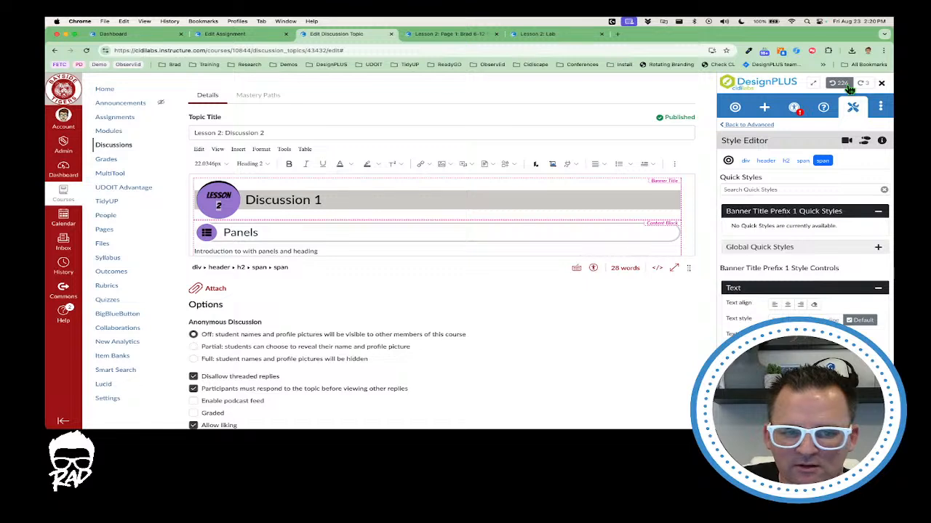
{"action": "left_click", "coordinate": [848, 86]}
{"action": "left_click", "coordinate": [847, 86]}
{"action": "left_click", "coordinate": [850, 86]}
{"action": "left_click", "coordinate": [845, 87]}
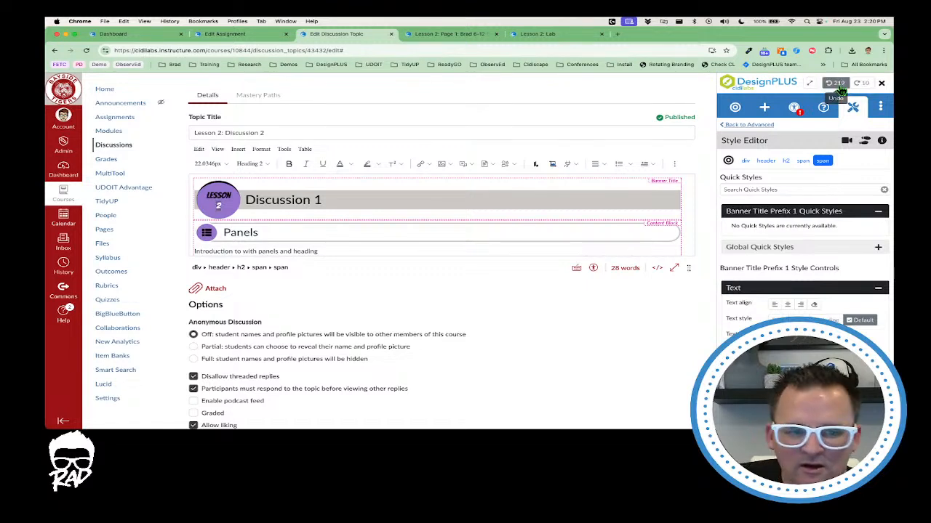
{"action": "left_click", "coordinate": [841, 87]}
{"action": "left_click", "coordinate": [840, 87]}
{"action": "left_click", "coordinate": [840, 87]}
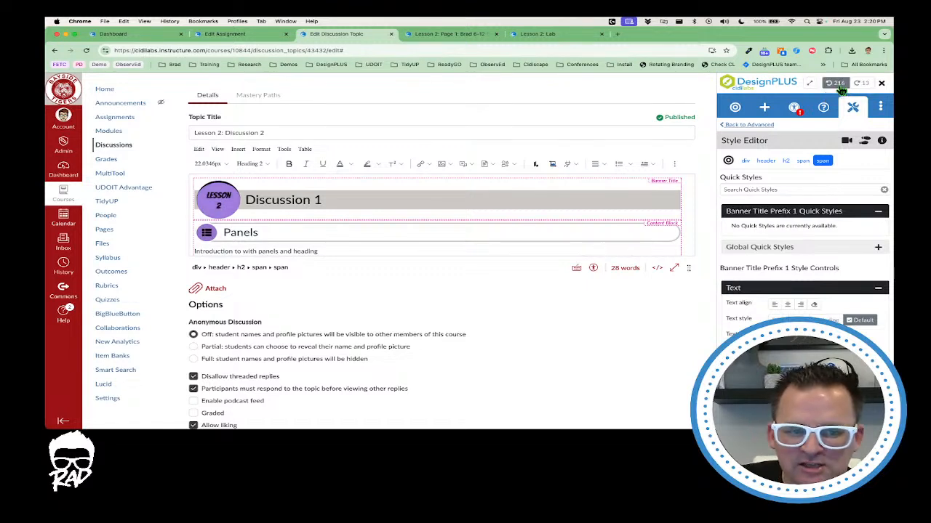
Step: Change the banner title prefix's background to the orange-red User Favorites color #f4563c
{"action": "scroll", "coordinate": [800, 262], "scroll_direction": "down", "scroll_amount": 10}
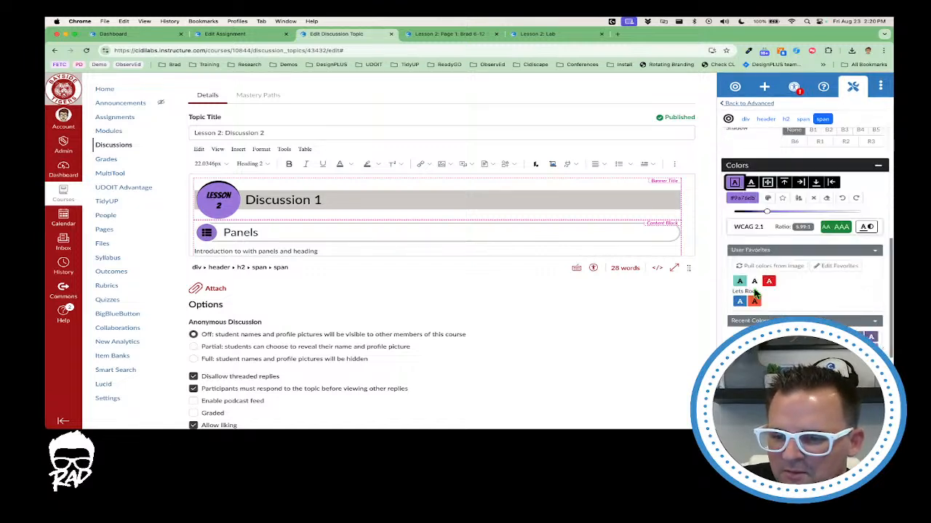
{"action": "scroll", "coordinate": [742, 327], "scroll_direction": "up", "scroll_amount": 3}
{"action": "scroll", "coordinate": [743, 324], "scroll_direction": "down", "scroll_amount": 3}
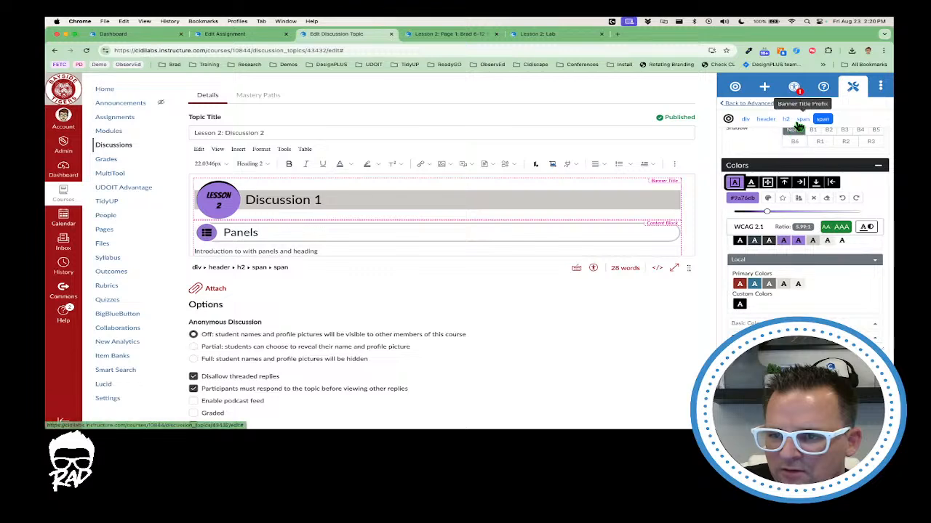
{"action": "left_click", "coordinate": [803, 118]}
{"action": "scroll", "coordinate": [747, 282], "scroll_direction": "down", "scroll_amount": 10}
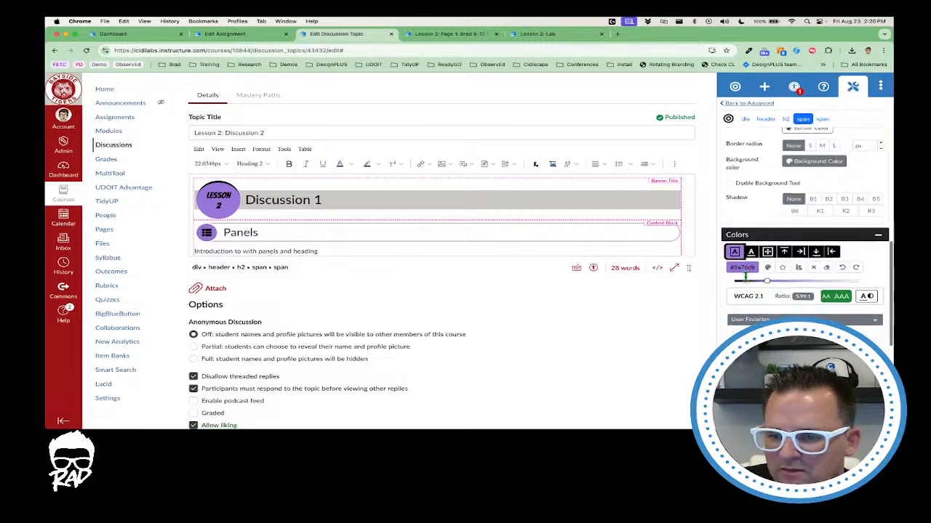
{"action": "scroll", "coordinate": [751, 309], "scroll_direction": "down", "scroll_amount": 3}
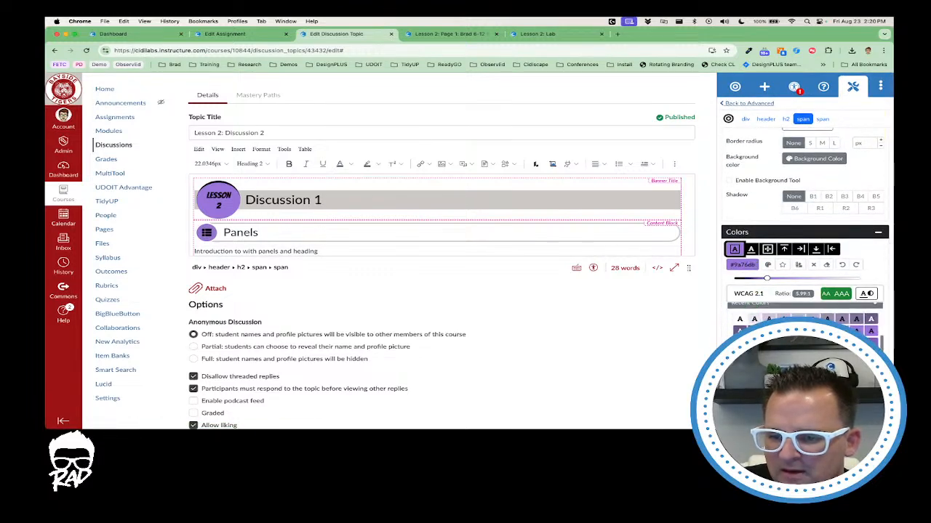
{"action": "left_click", "coordinate": [770, 327]}
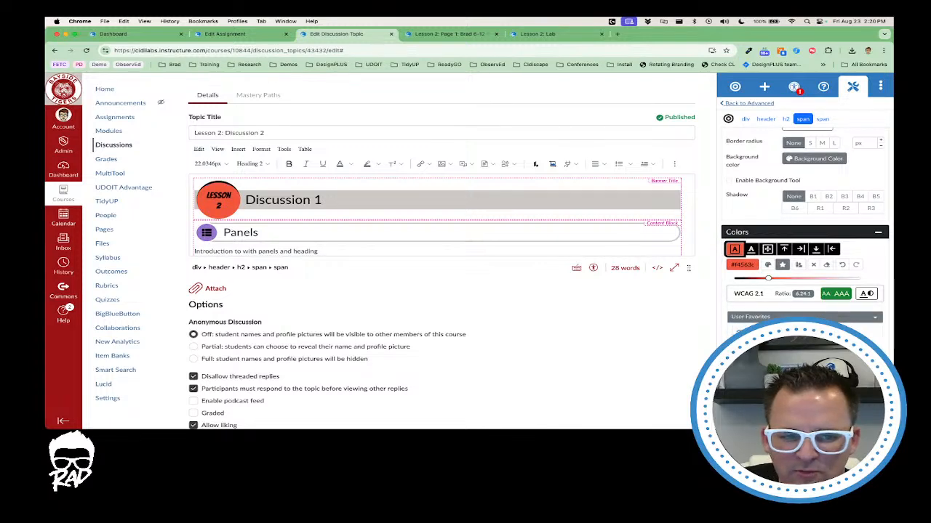
Step: Apply the Purple quick style to the banner title prefix, the Lesson 2 circle
{"action": "scroll", "coordinate": [779, 164], "scroll_direction": "up", "scroll_amount": 10}
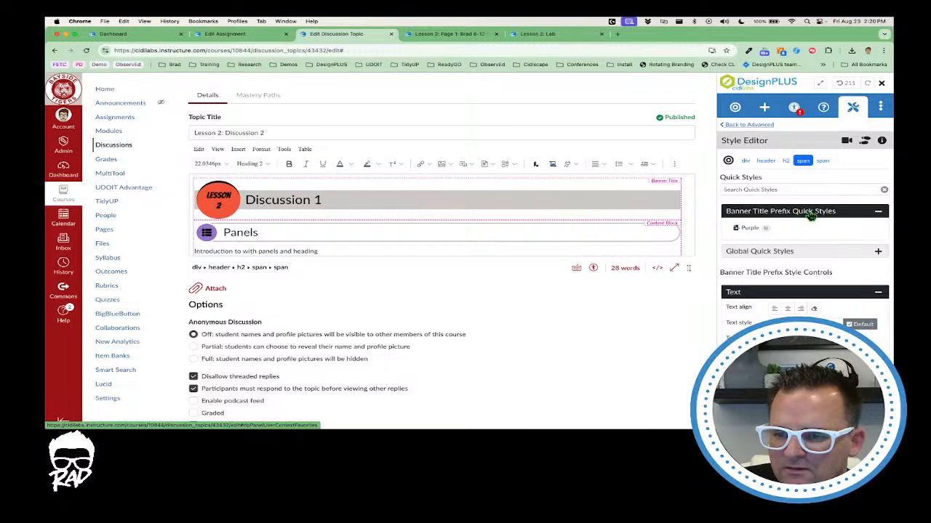
{"action": "left_click", "coordinate": [802, 162]}
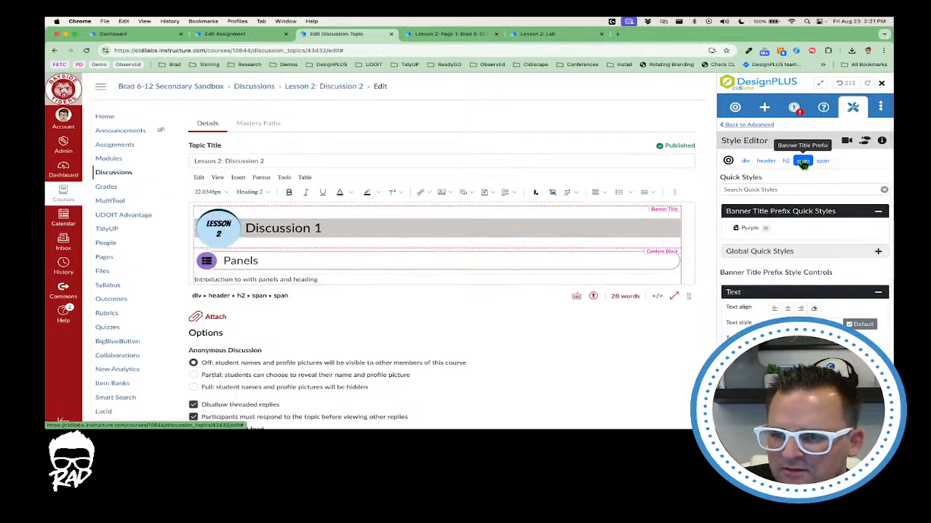
{"action": "left_click", "coordinate": [750, 230]}
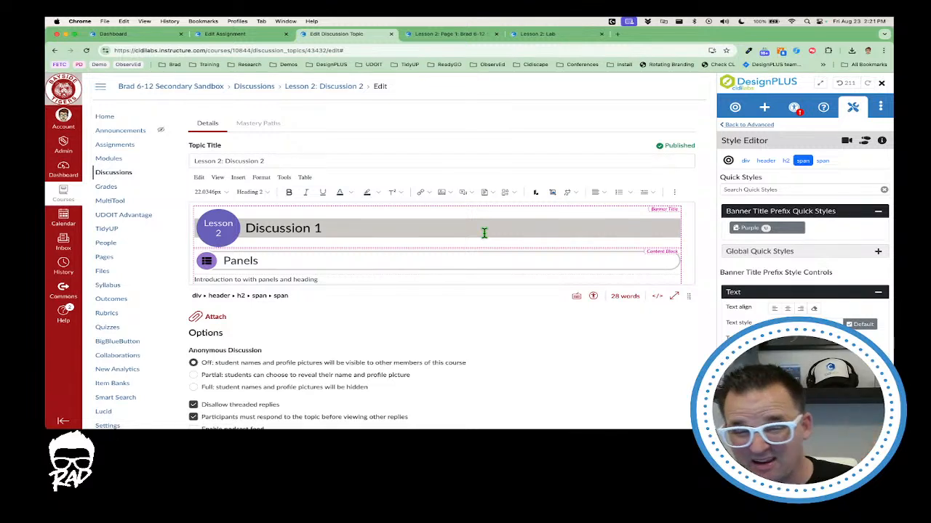
Step: Enlarge the discussion's content editor vertically so the panels and the Module Item Completion bar fit in it
{"action": "scroll", "coordinate": [484, 233], "scroll_direction": "down", "scroll_amount": 1}
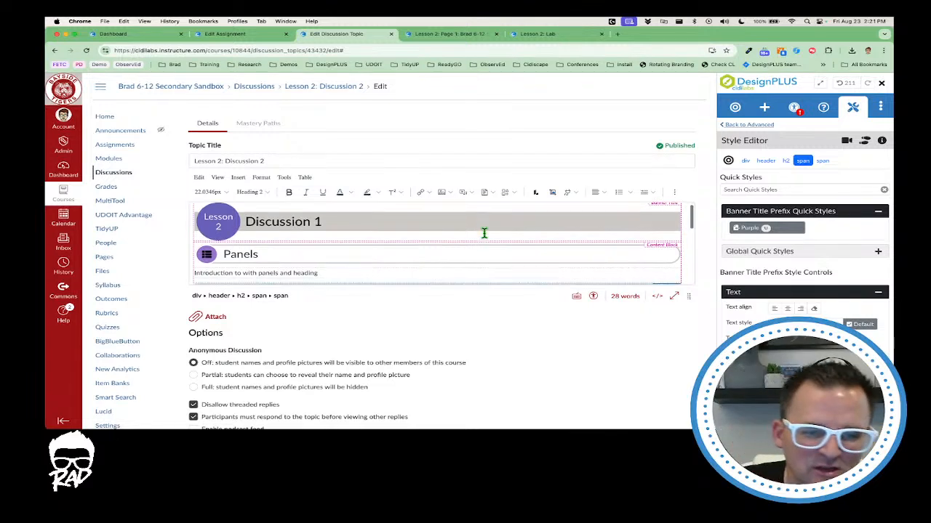
{"action": "left_click", "coordinate": [350, 223]}
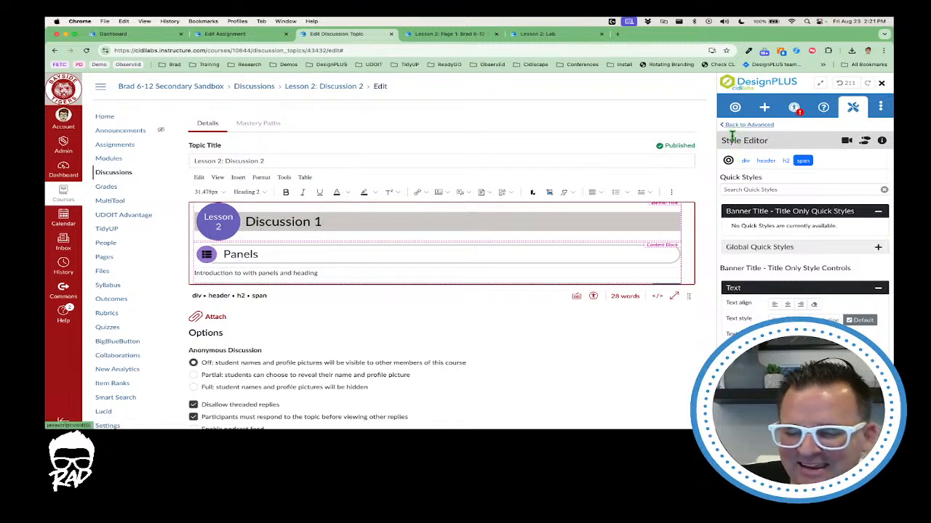
{"action": "left_click", "coordinate": [745, 161]}
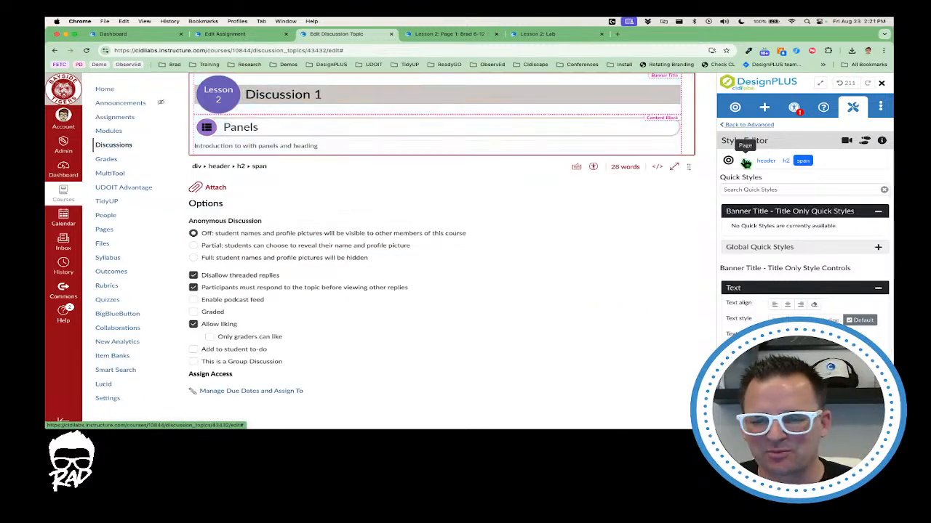
{"action": "left_click_drag", "start_coordinate": [686, 169], "coordinate": [690, 371]}
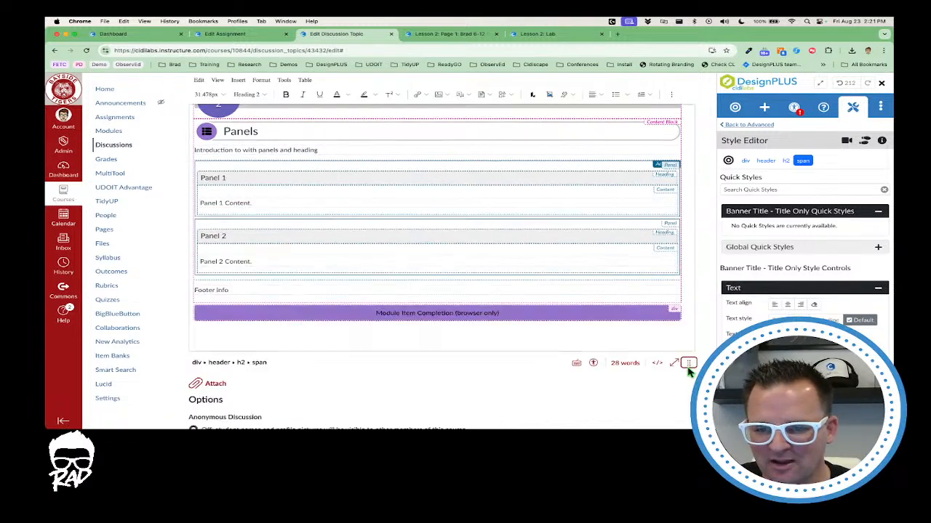
{"action": "scroll", "coordinate": [574, 271], "scroll_direction": "up", "scroll_amount": 2}
{"action": "scroll", "coordinate": [405, 263], "scroll_direction": "down", "scroll_amount": 3}
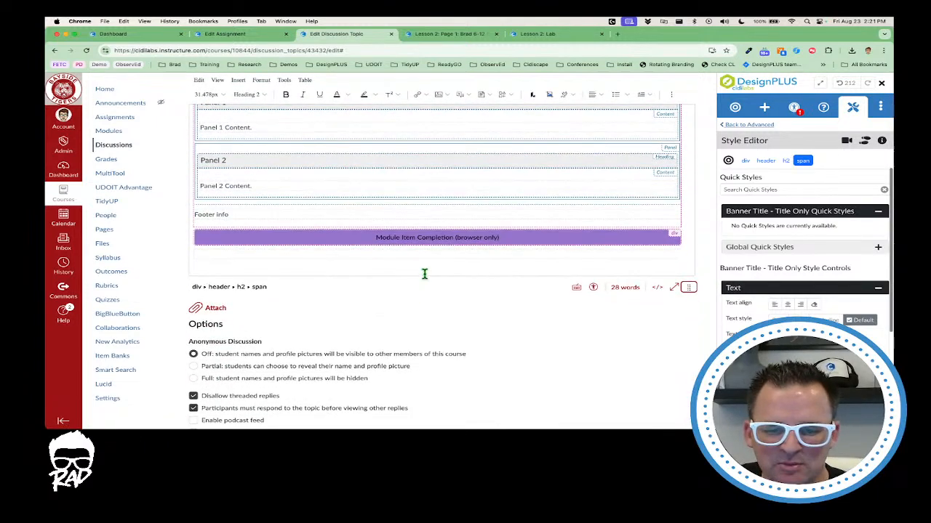
Step: Set the Module Item Completion bar's background color to the purple #9575cd
{"action": "left_click", "coordinate": [484, 243]}
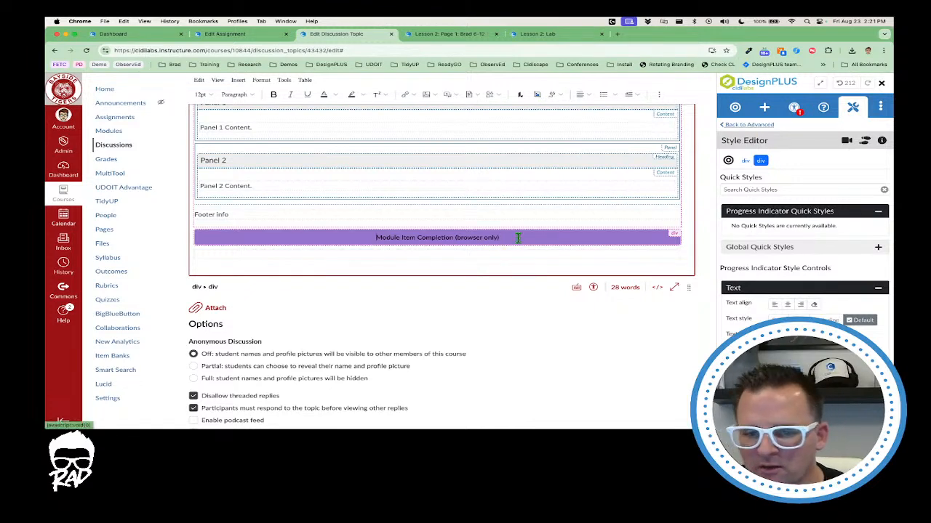
{"action": "left_click", "coordinate": [761, 161]}
{"action": "scroll", "coordinate": [746, 252], "scroll_direction": "down", "scroll_amount": 10}
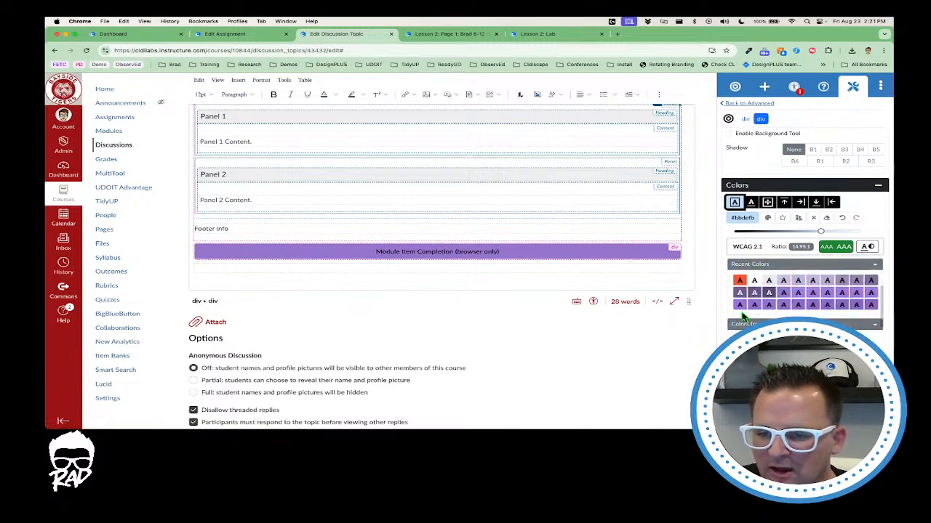
{"action": "scroll", "coordinate": [744, 314], "scroll_direction": "down", "scroll_amount": 2}
{"action": "scroll", "coordinate": [746, 311], "scroll_direction": "up", "scroll_amount": 1}
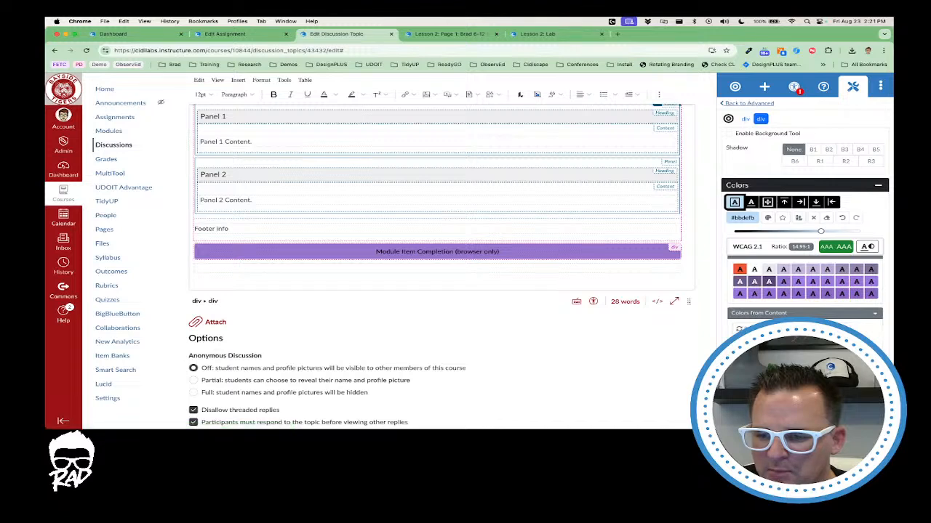
{"action": "left_click", "coordinate": [798, 340]}
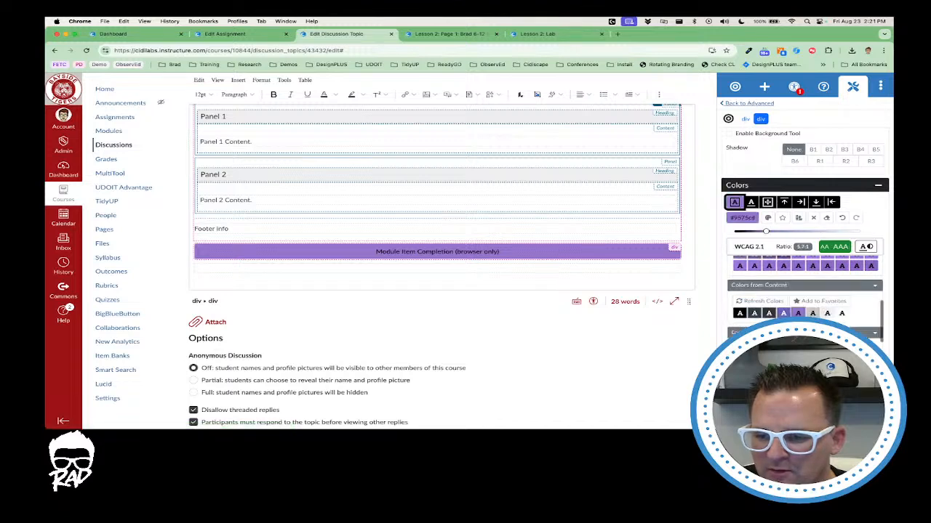
Step: Try the local red #922e1f and blue #38728f on the Module Item Completion bar, ending on the Lesson circle's purple from the content colors
{"action": "left_click", "coordinate": [517, 252]}
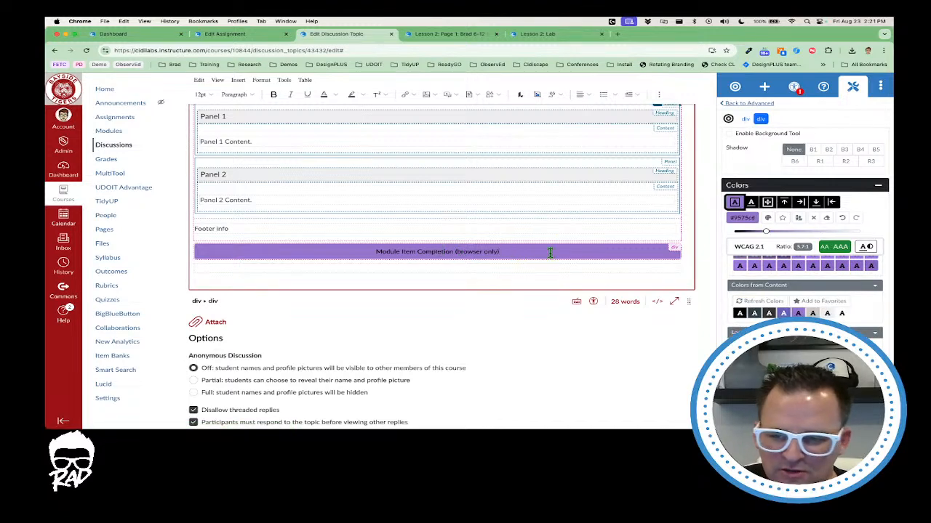
{"action": "scroll", "coordinate": [800, 305], "scroll_direction": "down", "scroll_amount": 2}
{"action": "left_click", "coordinate": [739, 313]}
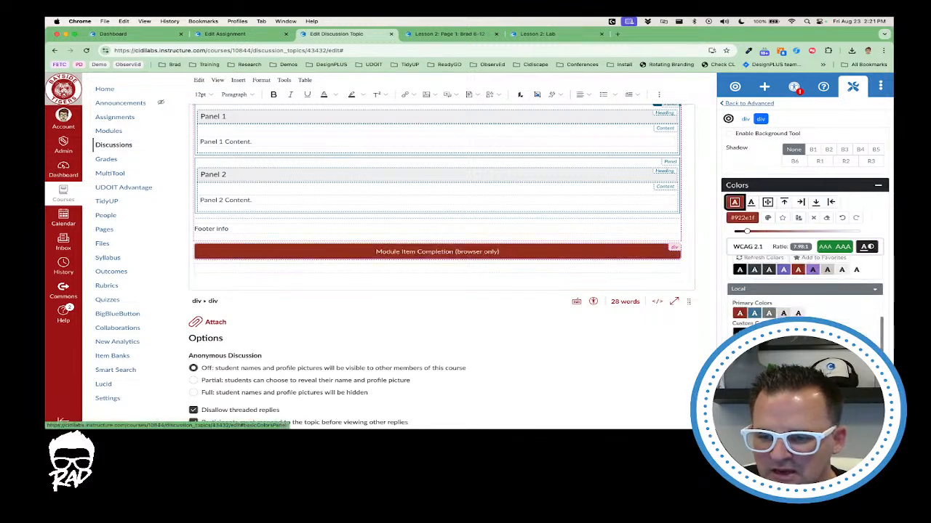
{"action": "left_click", "coordinate": [756, 315]}
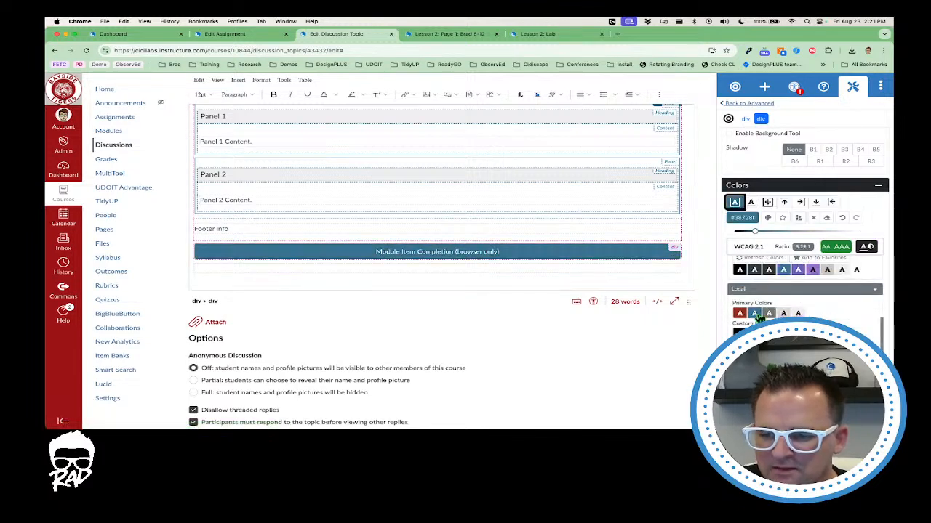
{"action": "left_click", "coordinate": [799, 270]}
{"action": "left_click", "coordinate": [541, 249]}
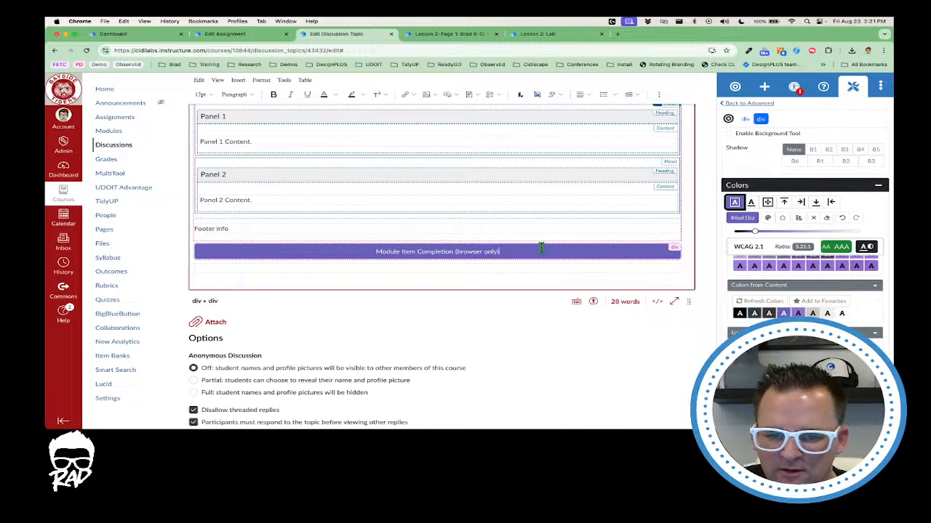
Step: Preview the progress indicator and leave the discussion editor without saving the changes
{"action": "scroll", "coordinate": [541, 249], "scroll_direction": "up", "scroll_amount": 5}
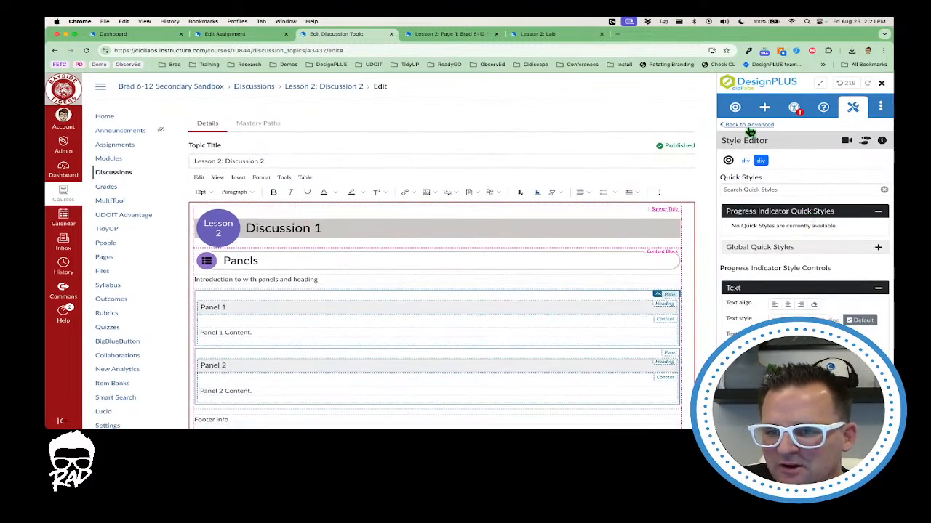
{"action": "left_click", "coordinate": [741, 109]}
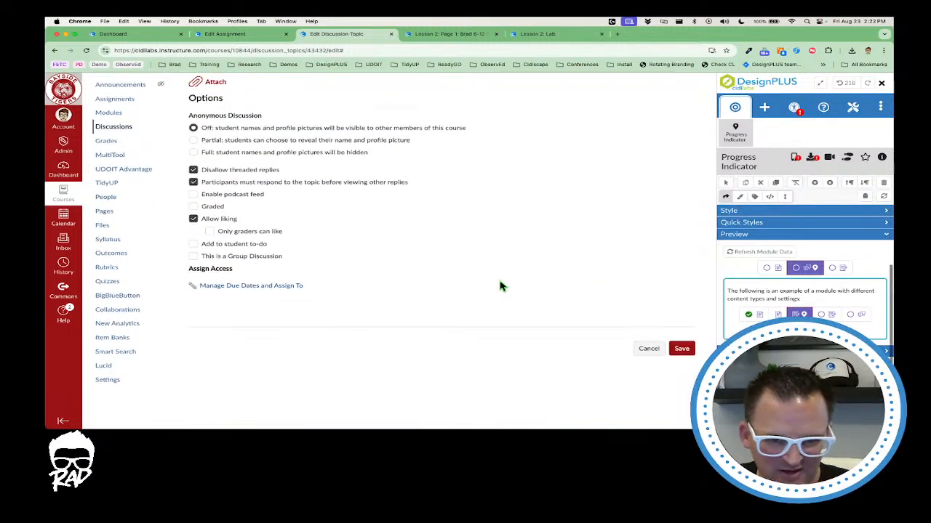
{"action": "scroll", "coordinate": [498, 280], "scroll_direction": "down", "scroll_amount": 8}
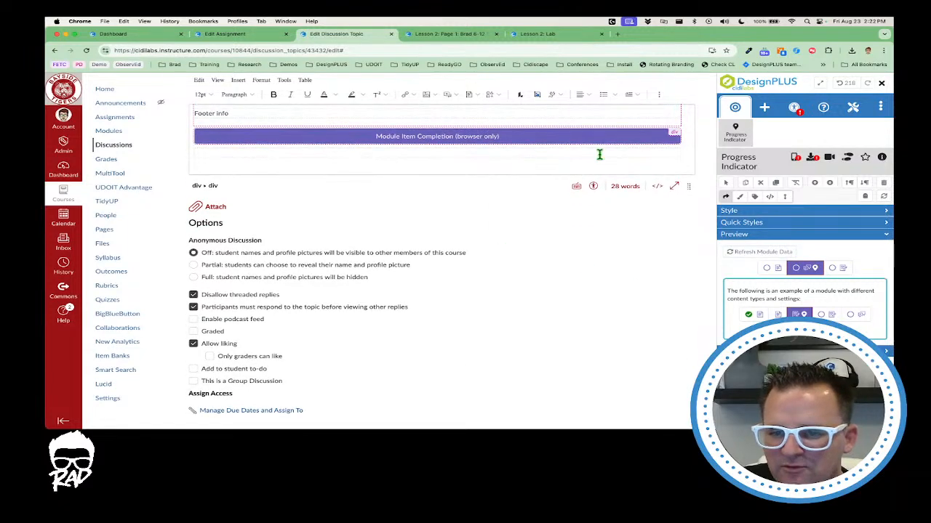
{"action": "left_click", "coordinate": [584, 154]}
{"action": "scroll", "coordinate": [584, 154], "scroll_direction": "up", "scroll_amount": 8}
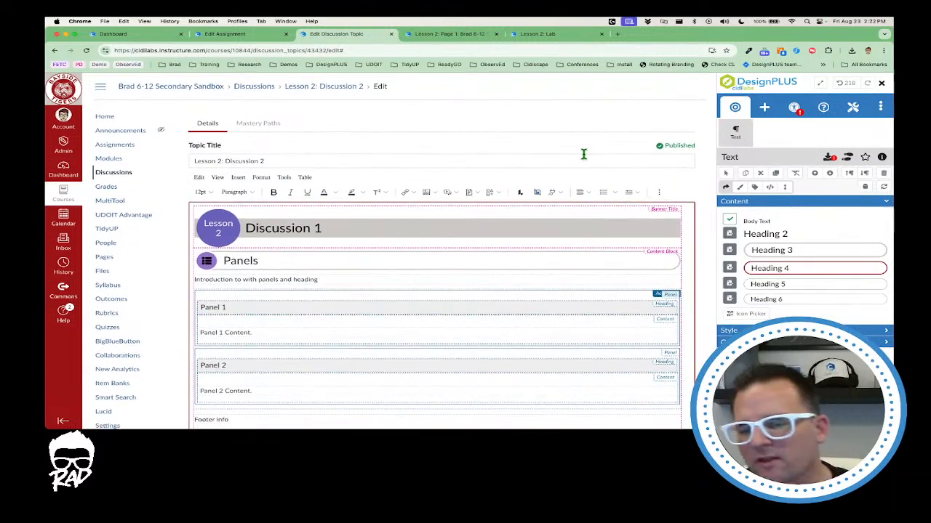
{"action": "scroll", "coordinate": [490, 255], "scroll_direction": "down", "scroll_amount": 8}
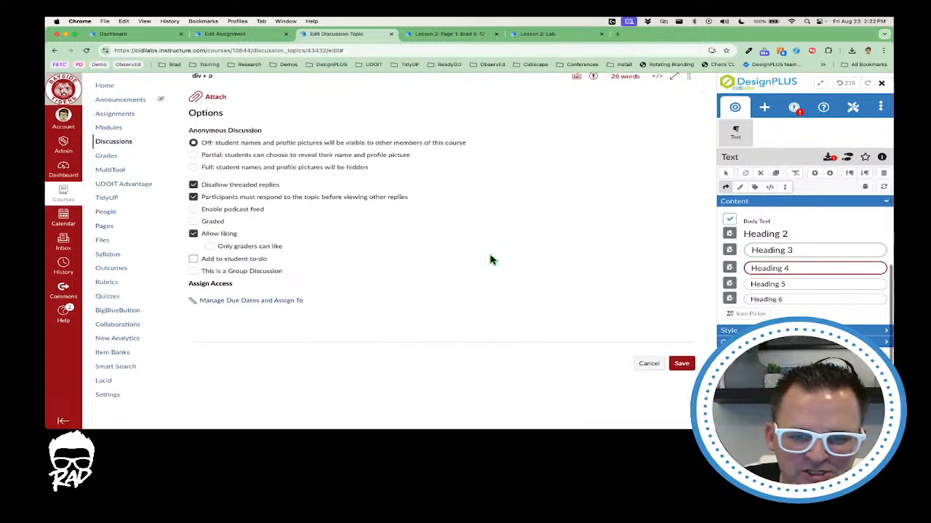
{"action": "left_click", "coordinate": [649, 367]}
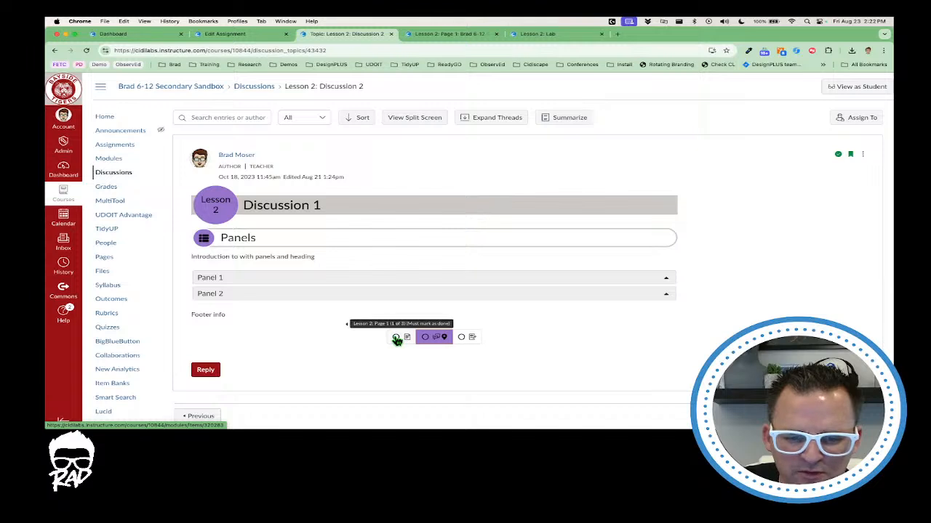
Step: Open the Lesson 2: Lab assignment from the discussion's progress indicator and review its page, including the Module End block
{"action": "left_click", "coordinate": [469, 341]}
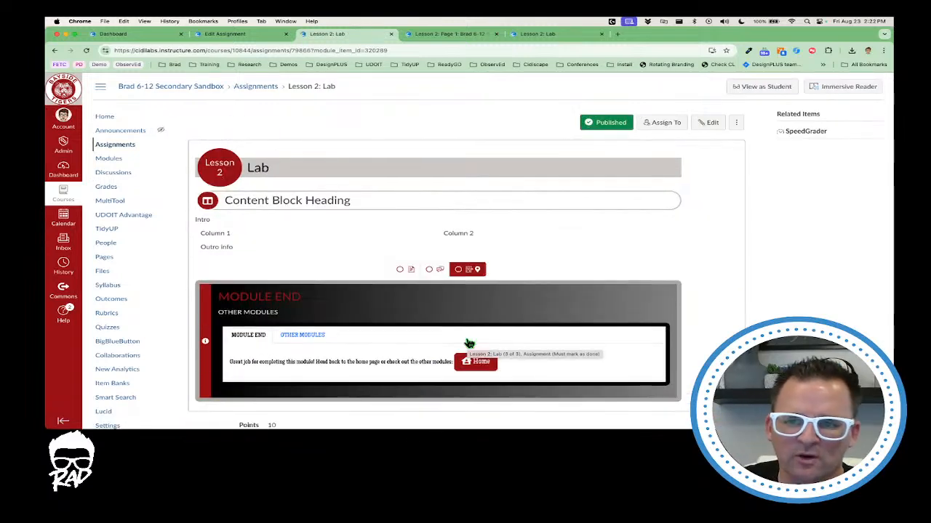
{"action": "scroll", "coordinate": [602, 286], "scroll_direction": "down", "scroll_amount": 3}
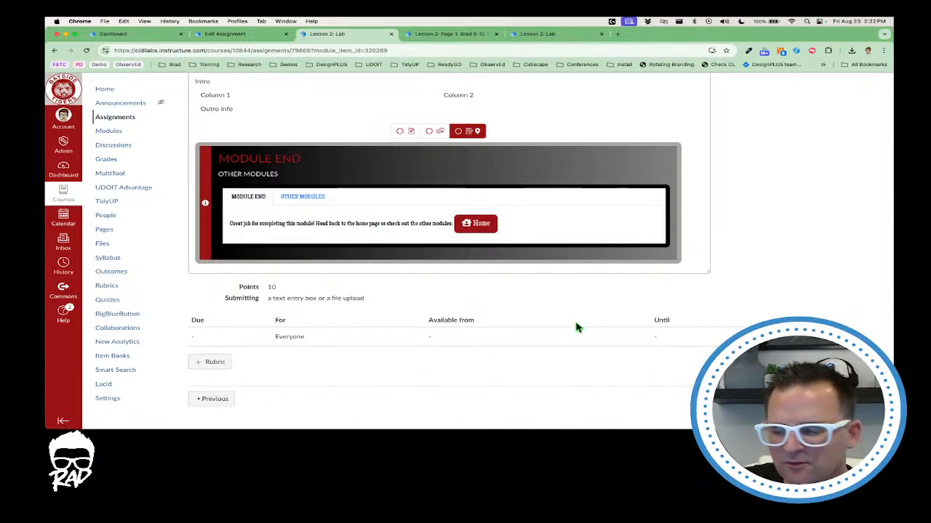
{"action": "scroll", "coordinate": [620, 317], "scroll_direction": "up", "scroll_amount": 3}
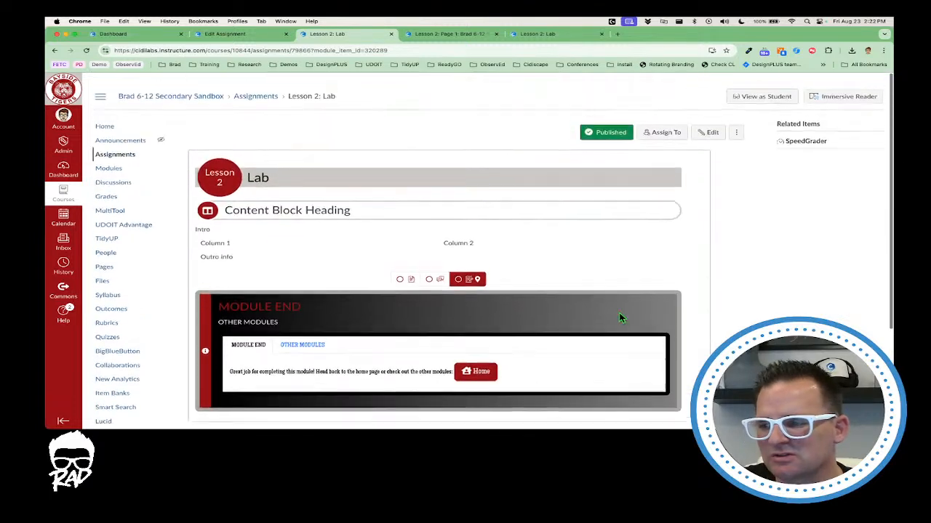
{"action": "scroll", "coordinate": [709, 276], "scroll_direction": "down", "scroll_amount": 2}
{"action": "scroll", "coordinate": [709, 276], "scroll_direction": "down", "scroll_amount": 1}
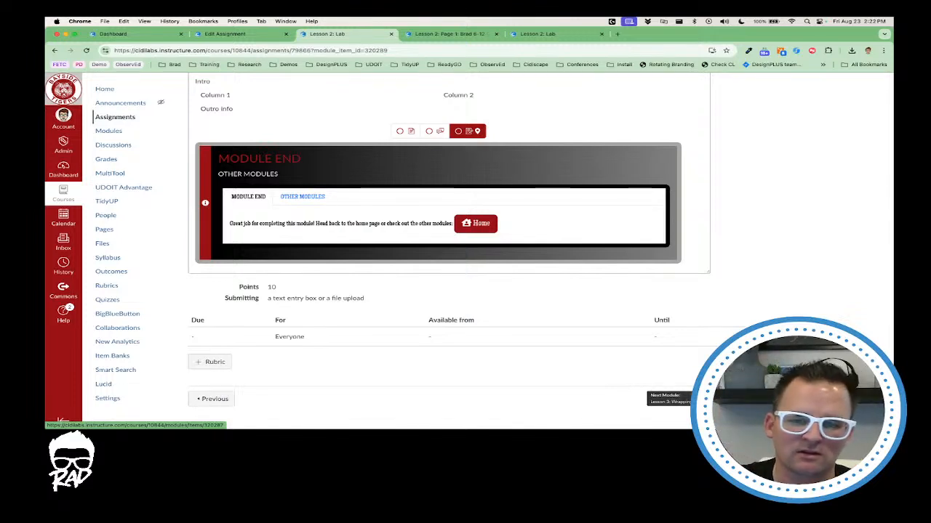
{"action": "scroll", "coordinate": [461, 208], "scroll_direction": "up", "scroll_amount": 5}
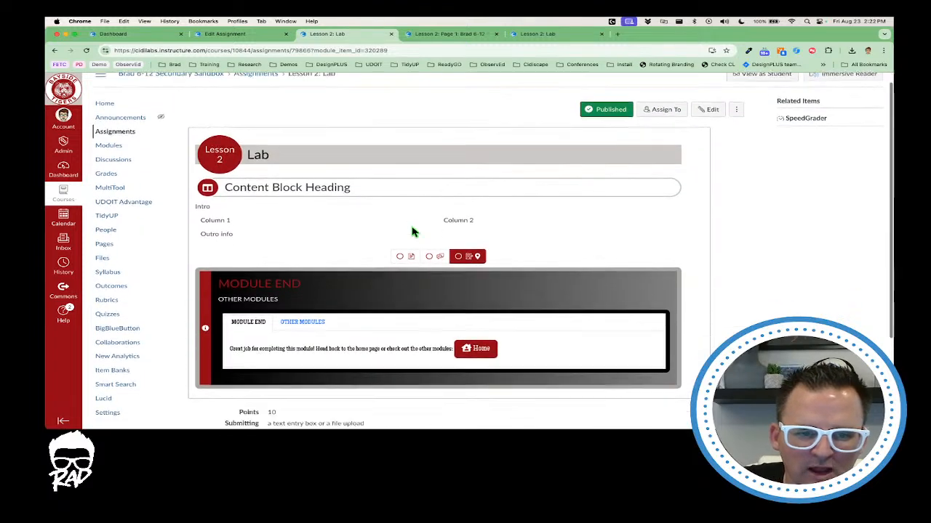
{"action": "scroll", "coordinate": [411, 231], "scroll_direction": "down", "scroll_amount": 2}
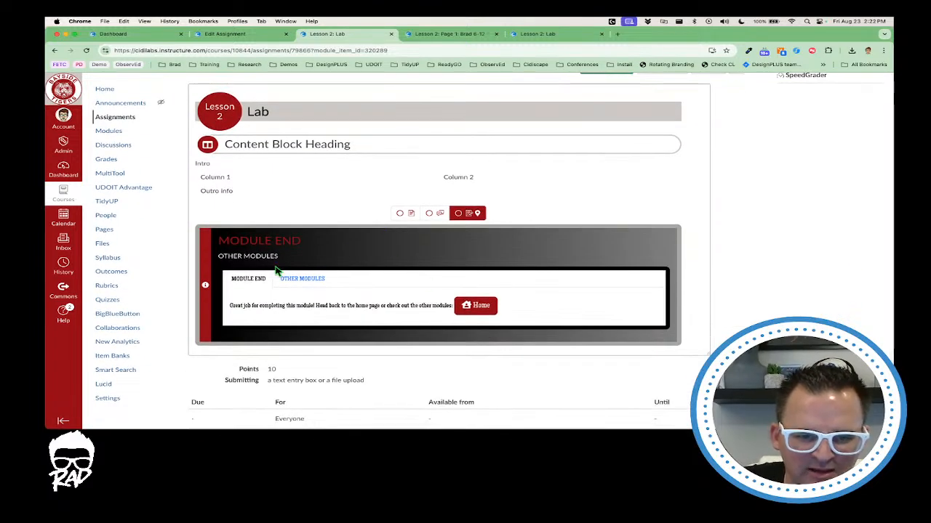
Step: Look through the item lists under Other Modules in the Module End block, from Lesson 2 to Snow Days, and return to the Module End message
{"action": "triple_click", "coordinate": [236, 245]}
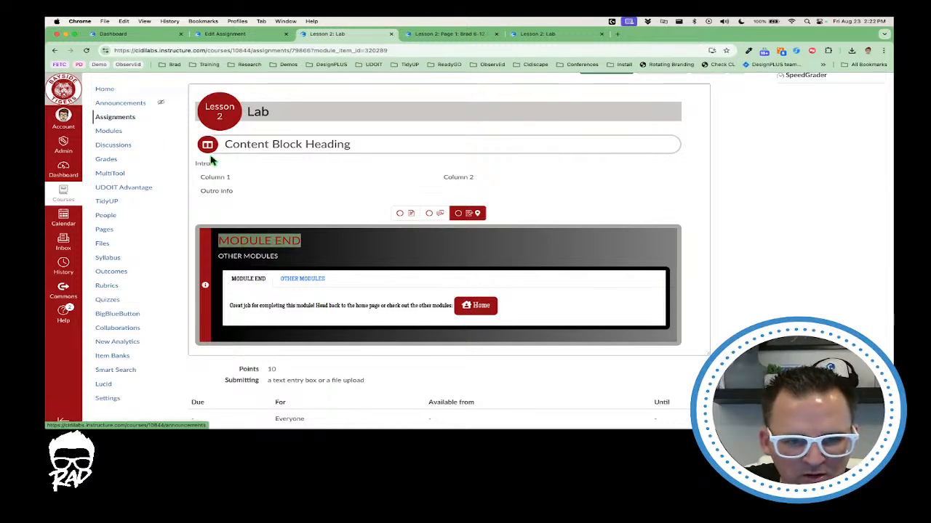
{"action": "left_click", "coordinate": [304, 278]}
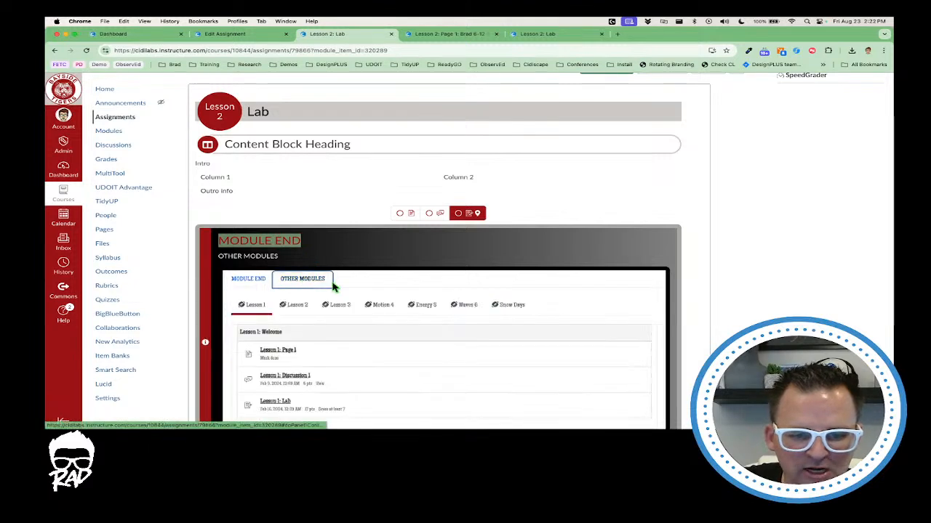
{"action": "scroll", "coordinate": [332, 286], "scroll_direction": "down", "scroll_amount": 1}
{"action": "left_click", "coordinate": [296, 260]}
{"action": "left_click", "coordinate": [341, 262]}
{"action": "left_click", "coordinate": [381, 262]}
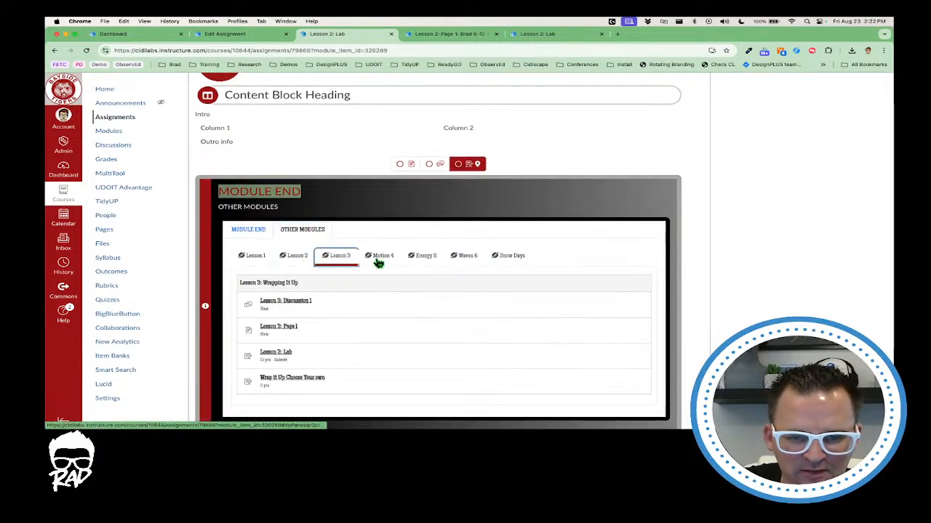
{"action": "left_click", "coordinate": [419, 262]}
{"action": "left_click", "coordinate": [456, 263]}
{"action": "left_click", "coordinate": [498, 263]}
{"action": "left_click", "coordinate": [414, 264]}
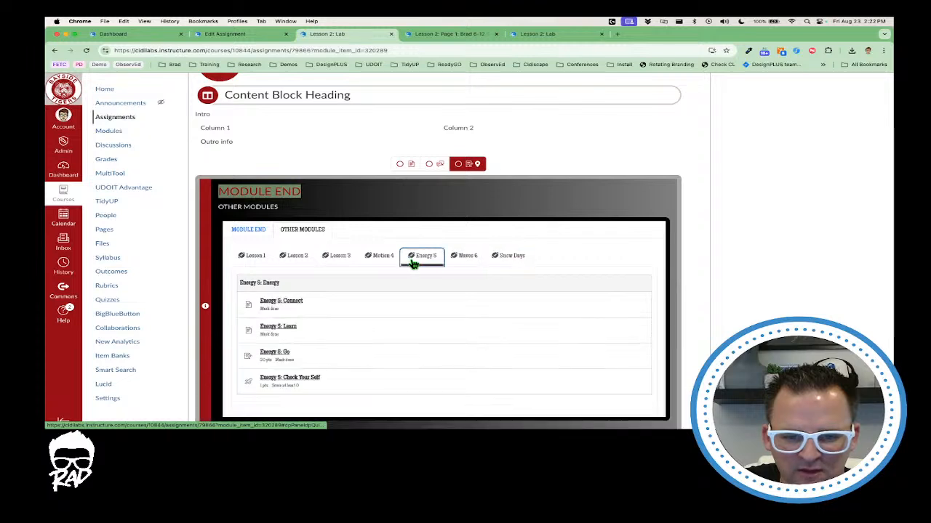
{"action": "left_click", "coordinate": [339, 257]}
{"action": "left_click", "coordinate": [295, 258]}
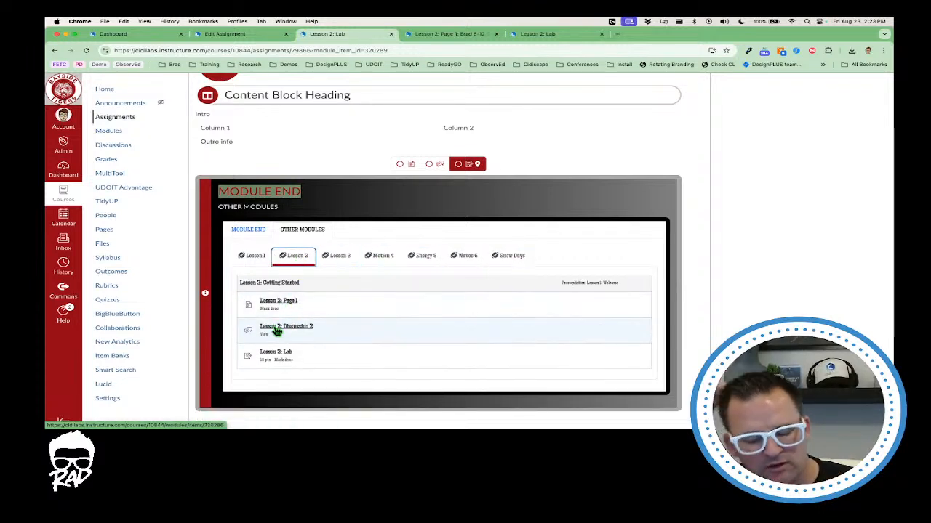
{"action": "left_click", "coordinate": [266, 234]}
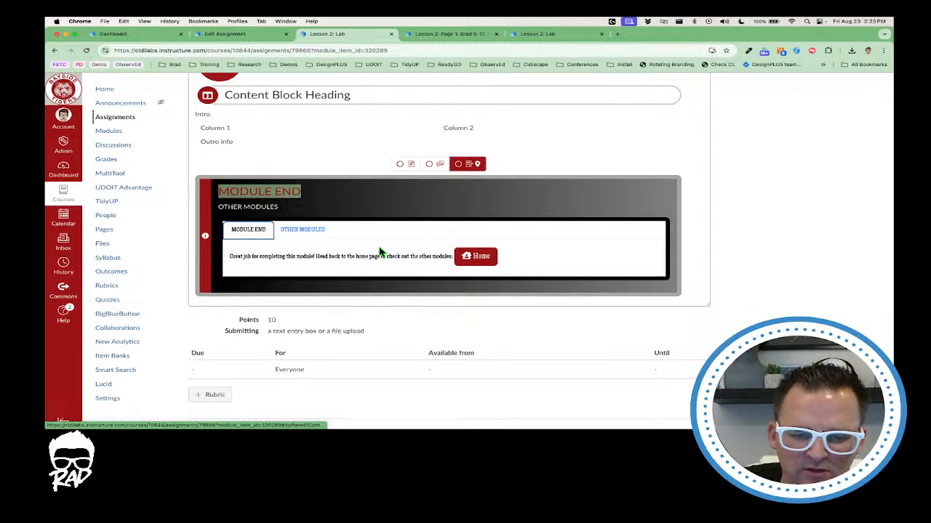
{"action": "scroll", "coordinate": [379, 252], "scroll_direction": "down", "scroll_amount": 3}
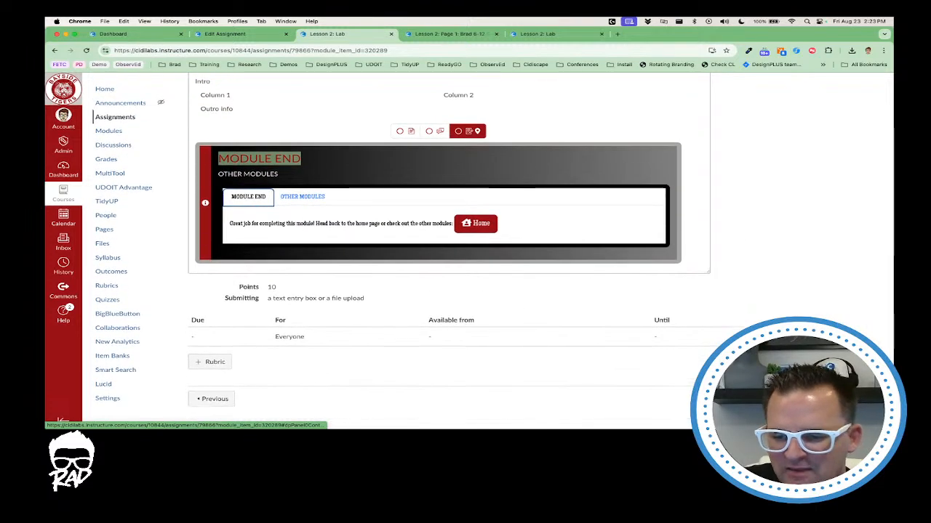
Step: Open the Lesson 2: Lab assignment for editing and bring up the DesignPLUS attributes of its banner heading
{"action": "scroll", "coordinate": [677, 329], "scroll_direction": "up", "scroll_amount": 4}
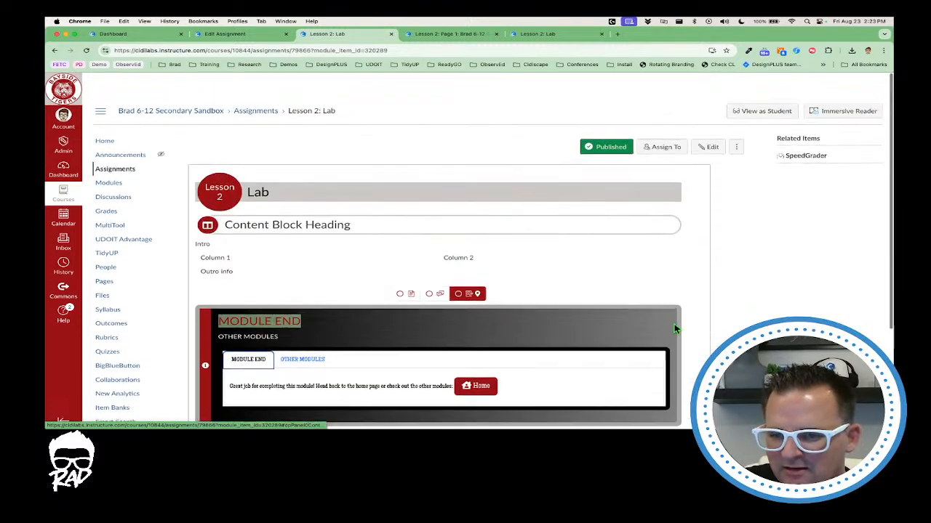
{"action": "left_click", "coordinate": [712, 119]}
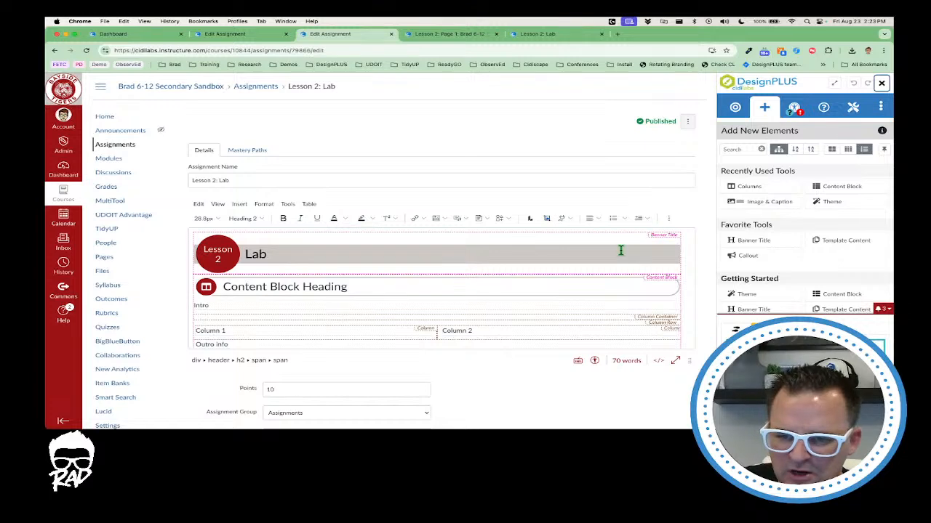
{"action": "left_click", "coordinate": [588, 254]}
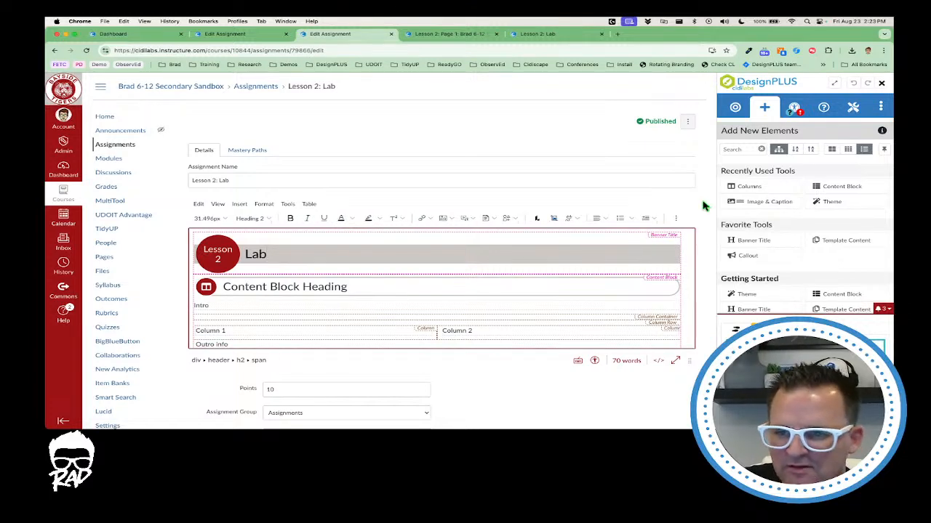
{"action": "left_click", "coordinate": [735, 108]}
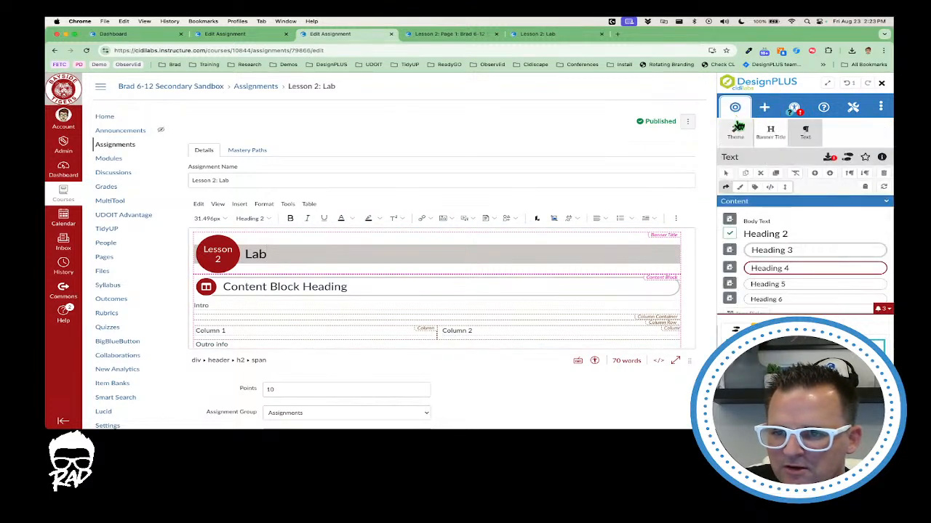
{"action": "left_click", "coordinate": [754, 187]}
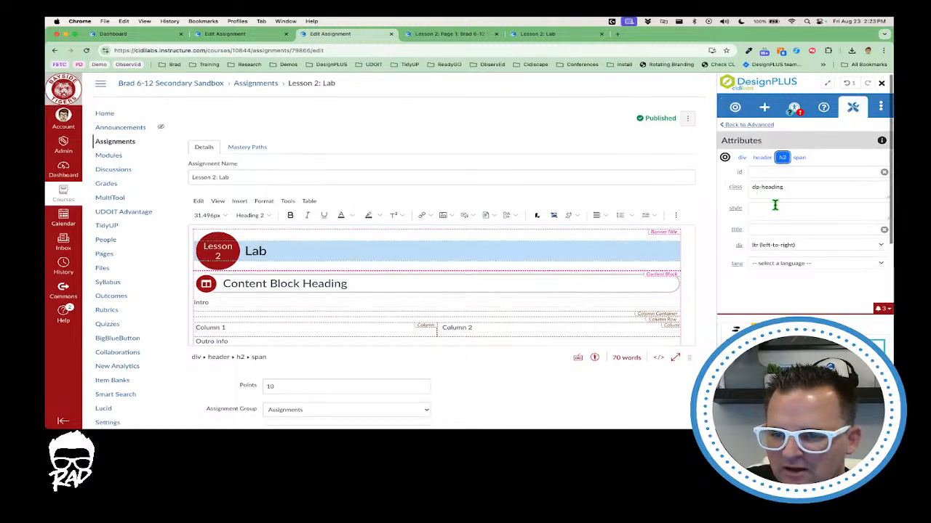
Step: Add the class kl_hide_next to the banner's h2 element and check the attributes of its header and wrapper div
{"action": "left_click", "coordinate": [761, 211]}
{"action": "left_click", "coordinate": [823, 195]}
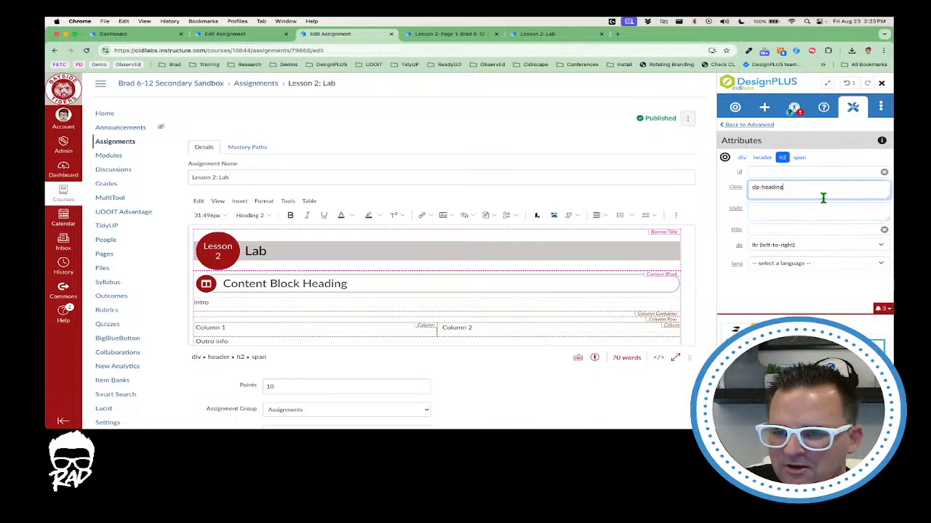
{"action": "key", "text": "Return"}
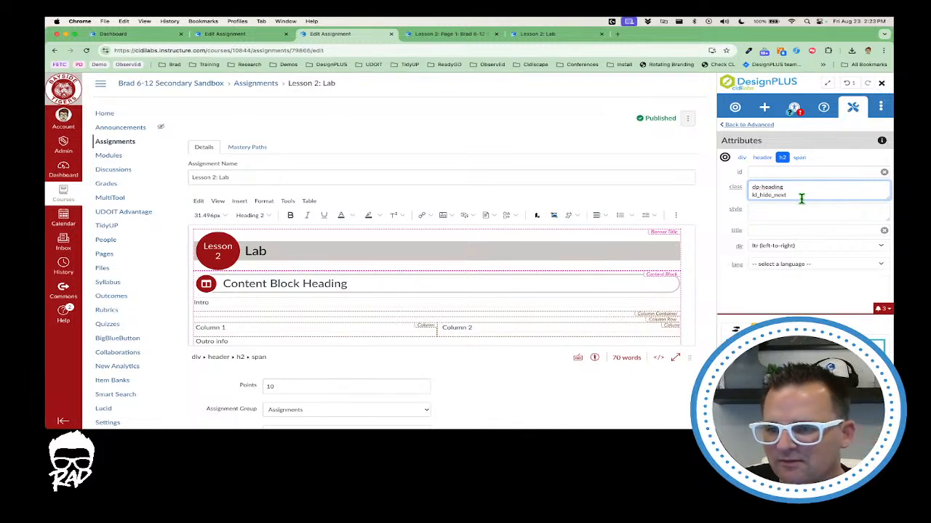
{"action": "left_click", "coordinate": [782, 157]}
{"action": "left_click", "coordinate": [762, 158]}
{"action": "left_click", "coordinate": [742, 157]}
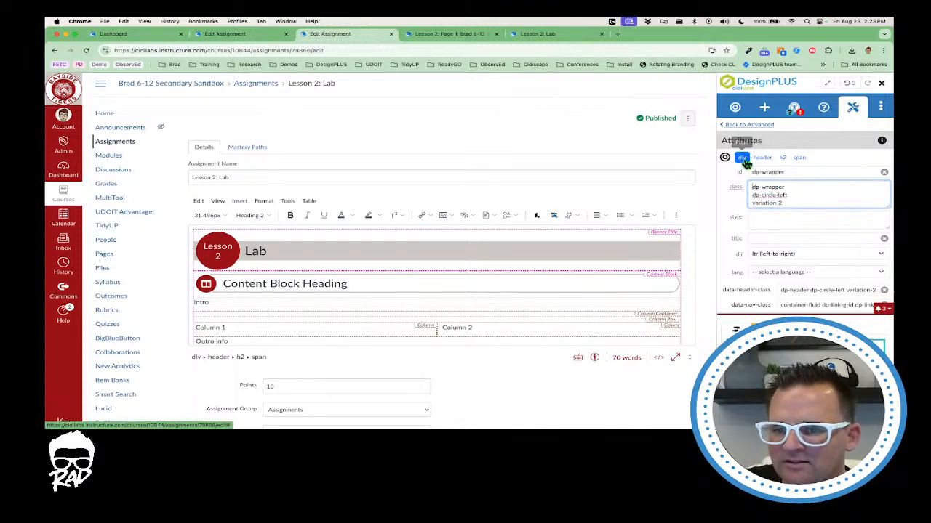
{"action": "left_click", "coordinate": [781, 157]}
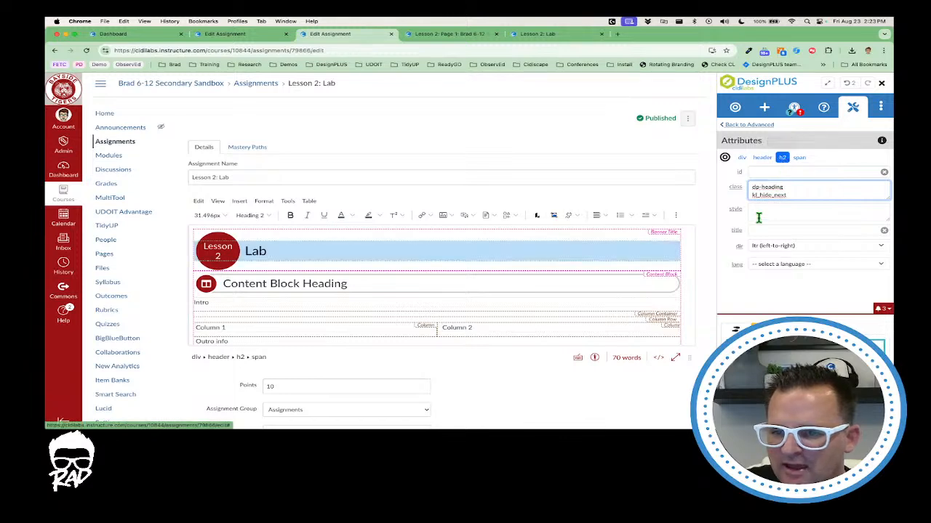
Step: Save the assignment and reload its page to check the module navigation buttons below the content
{"action": "scroll", "coordinate": [685, 322], "scroll_direction": "down", "scroll_amount": 15}
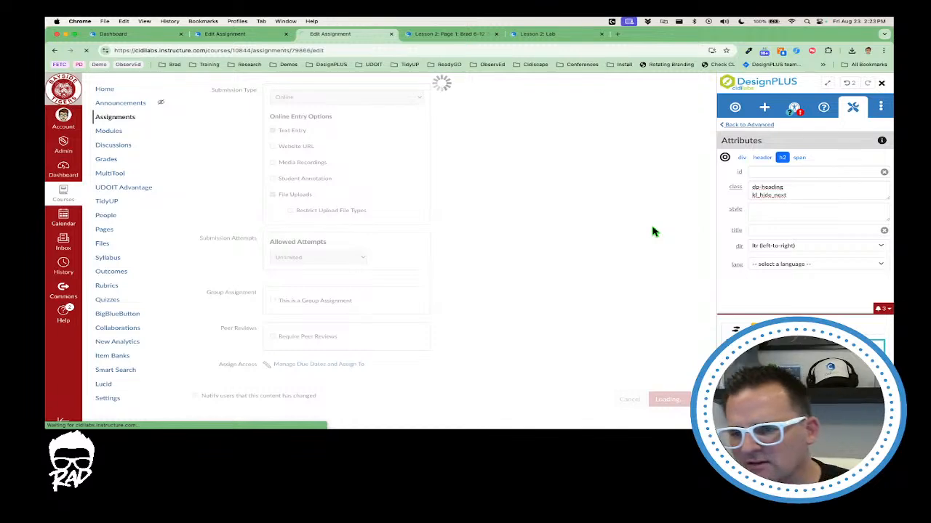
{"action": "scroll", "coordinate": [713, 291], "scroll_direction": "down", "scroll_amount": 3}
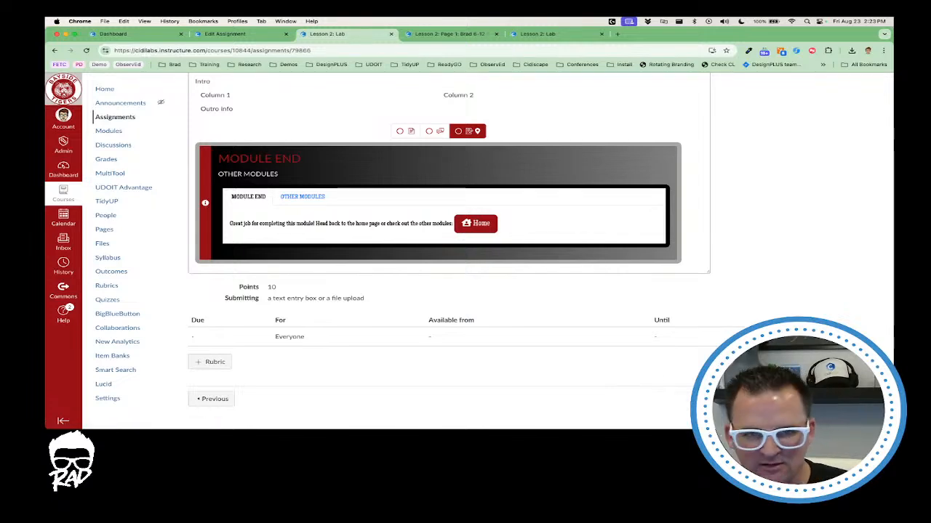
{"action": "key", "text": "super+r"}
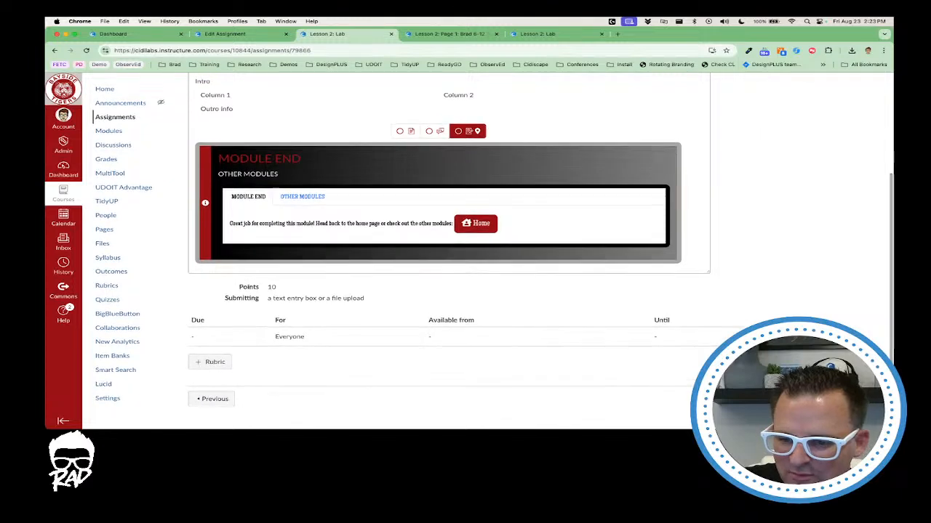
Step: Reopen the Lab assignment for editing and change the banner h2's kl_hide_next class to kl_next_hide
{"action": "scroll", "coordinate": [727, 284], "scroll_direction": "up", "scroll_amount": 5}
{"action": "left_click", "coordinate": [717, 128]}
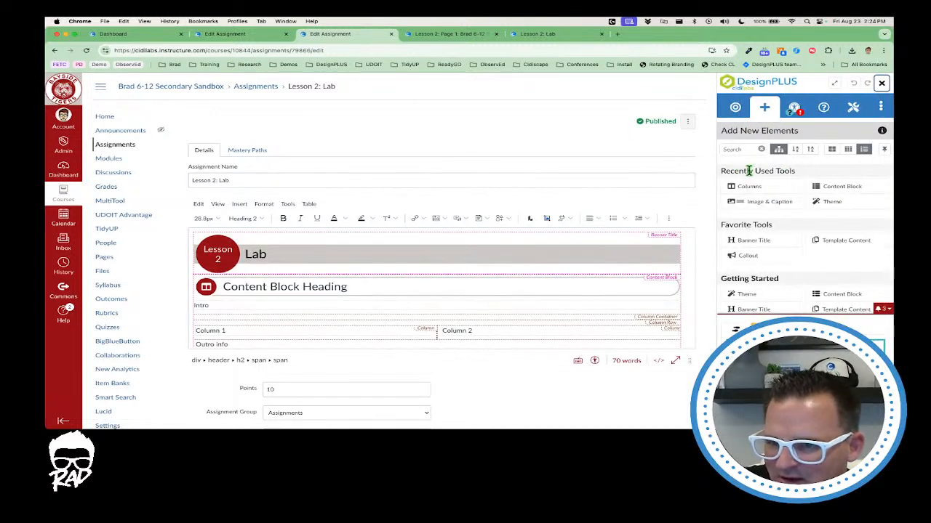
{"action": "left_click", "coordinate": [741, 107]}
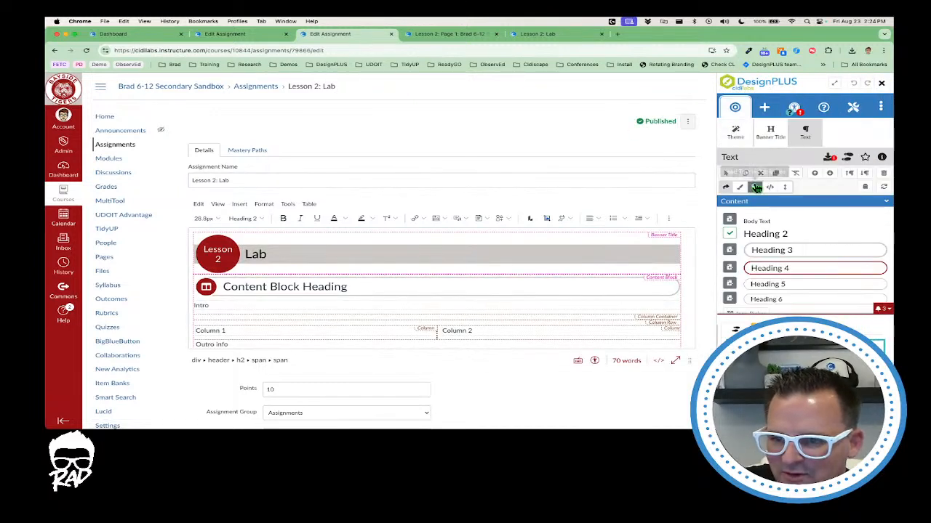
{"action": "left_click", "coordinate": [755, 186]}
{"action": "left_click", "coordinate": [789, 191]}
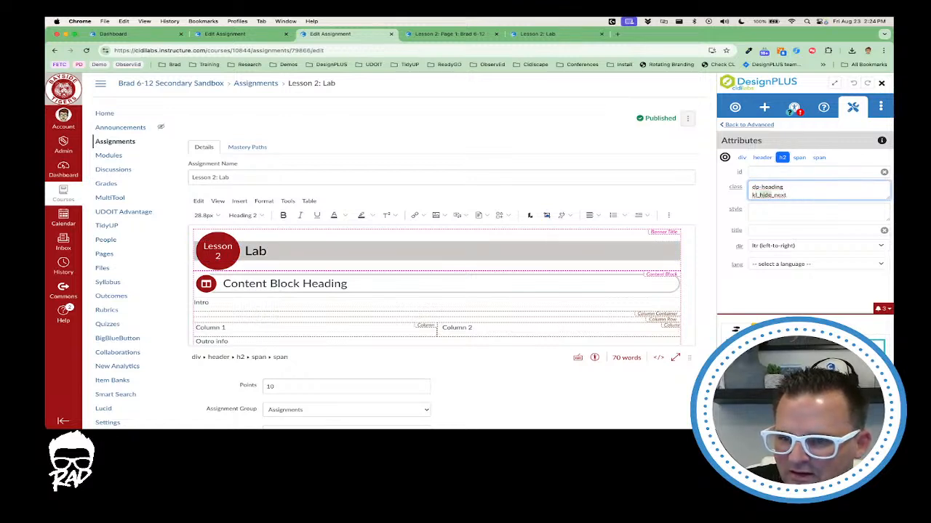
{"action": "key", "text": "BackSpace"}
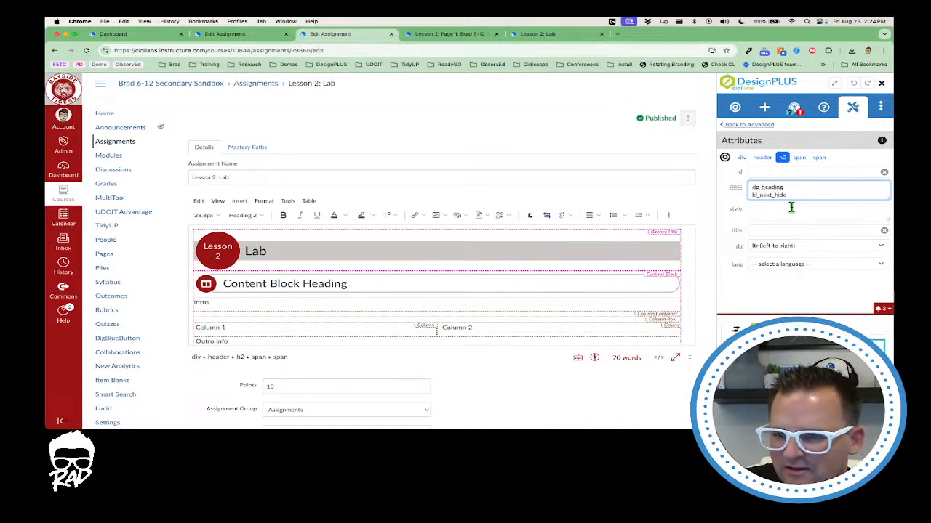
{"action": "left_click", "coordinate": [669, 281]}
Step: Save the assignment with the changed class and check the navigation buttons at the end of its page
{"action": "scroll", "coordinate": [664, 320], "scroll_direction": "down", "scroll_amount": 2}
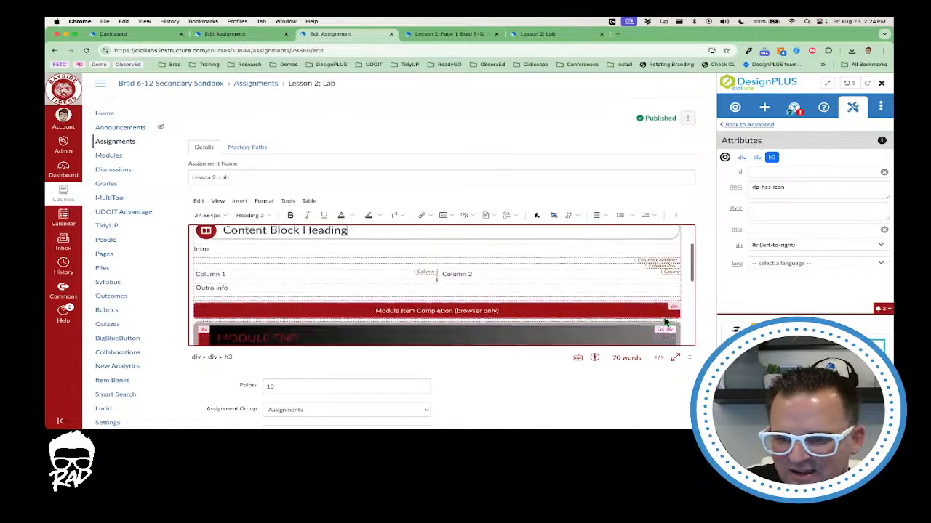
{"action": "scroll", "coordinate": [663, 320], "scroll_direction": "down", "scroll_amount": 10}
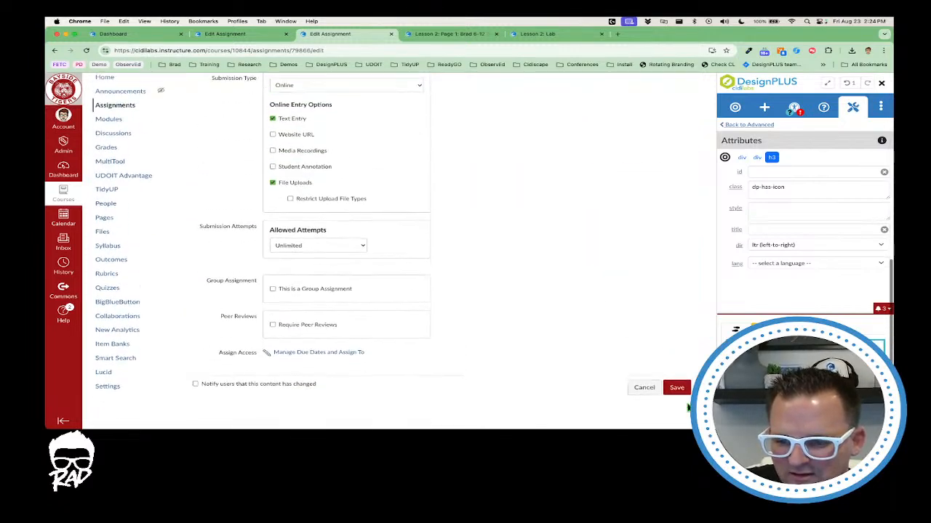
{"action": "left_click", "coordinate": [682, 399]}
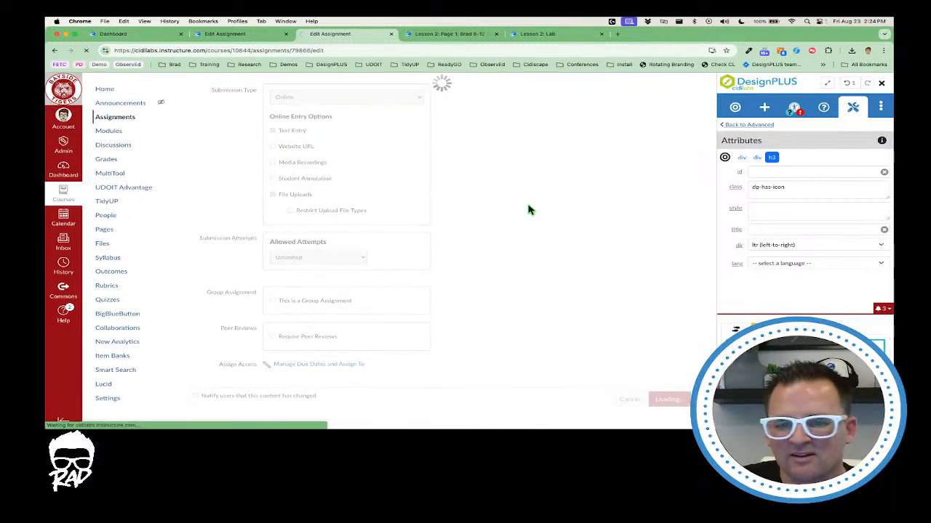
{"action": "scroll", "coordinate": [528, 208], "scroll_direction": "down", "scroll_amount": 5}
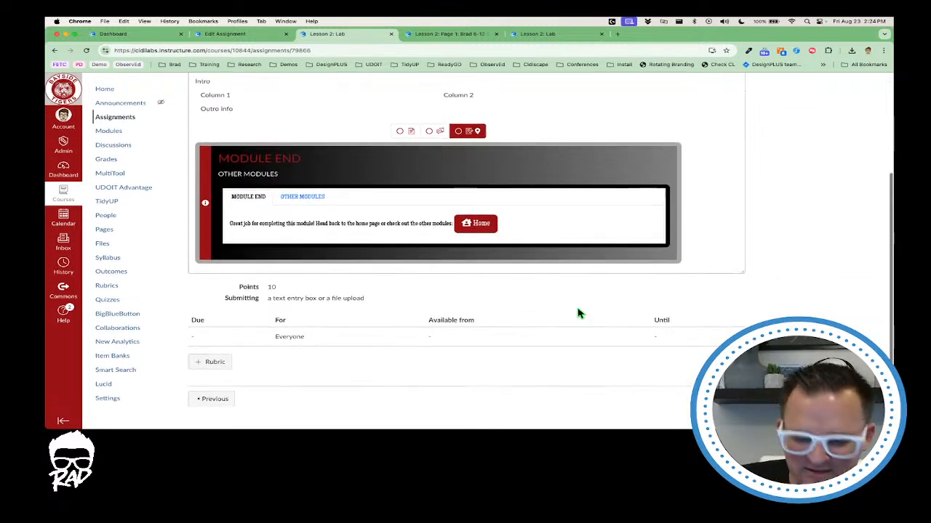
Step: Search Google in a new browser tab for "hide next button cidi labs'" and open another empty tab
{"action": "key", "text": "cmd+t"}
{"action": "type", "text": "hide next"}
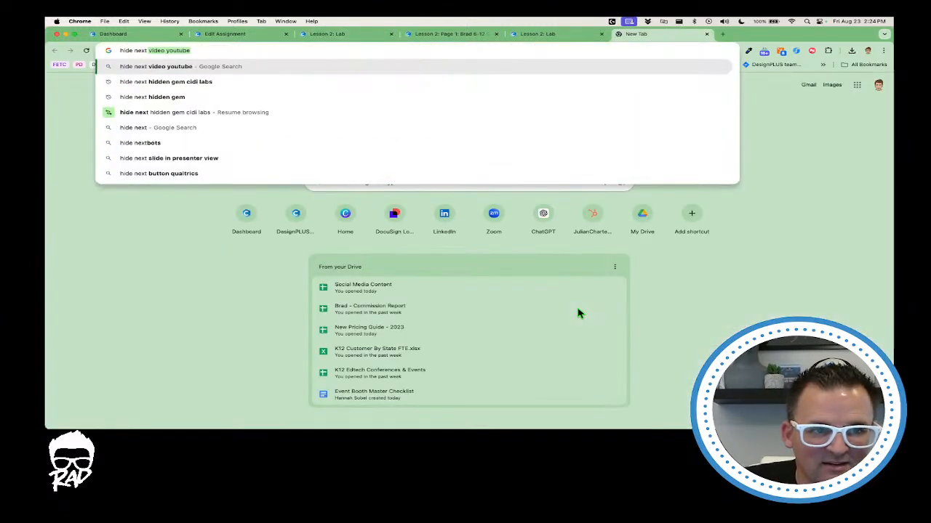
{"action": "type", "text": " button cidil"}
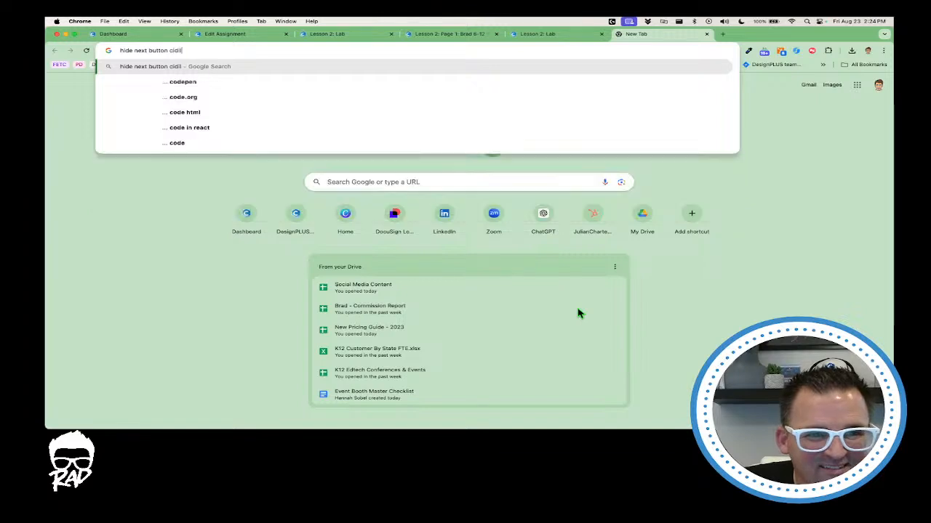
{"action": "key", "text": "BackSpace"}
{"action": "type", "text": "labs'"}
{"action": "key", "text": "Return"}
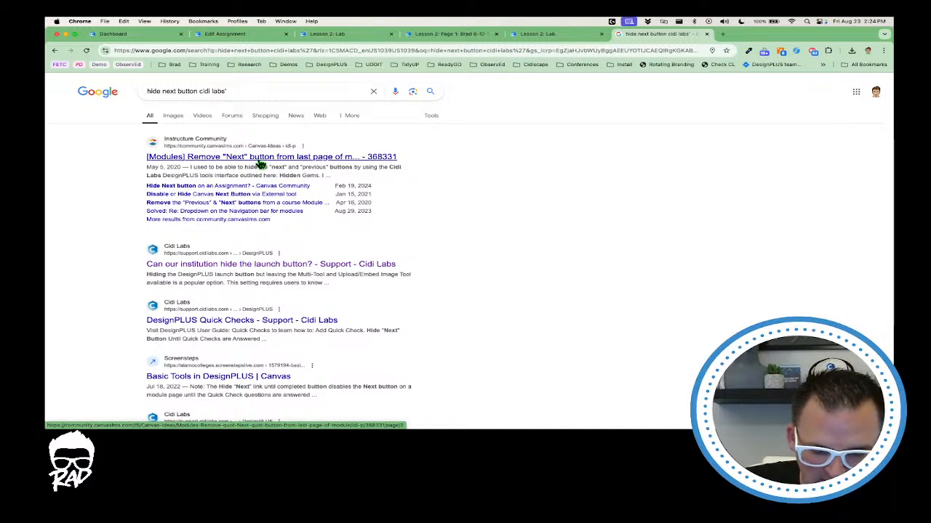
{"action": "key", "text": "super+t"}
{"action": "type", "text": "hide"}
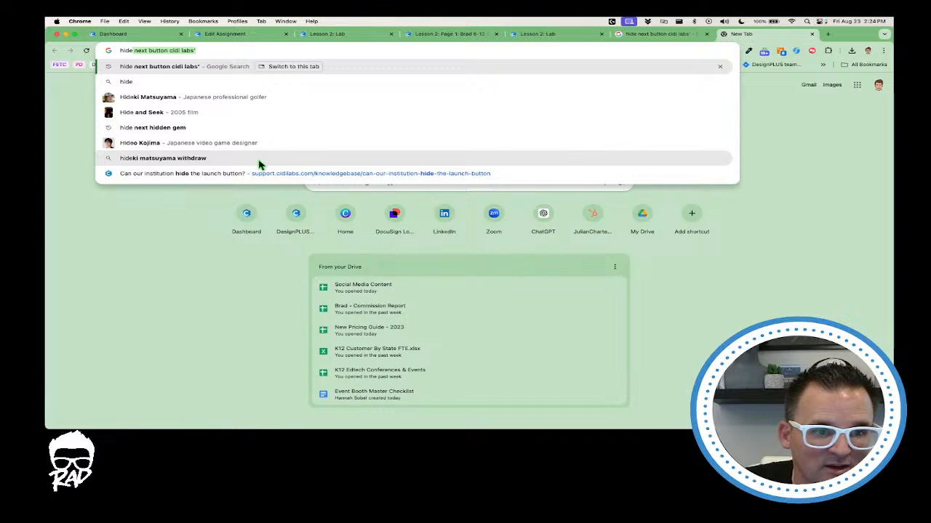
{"action": "type", "text": " ge"}
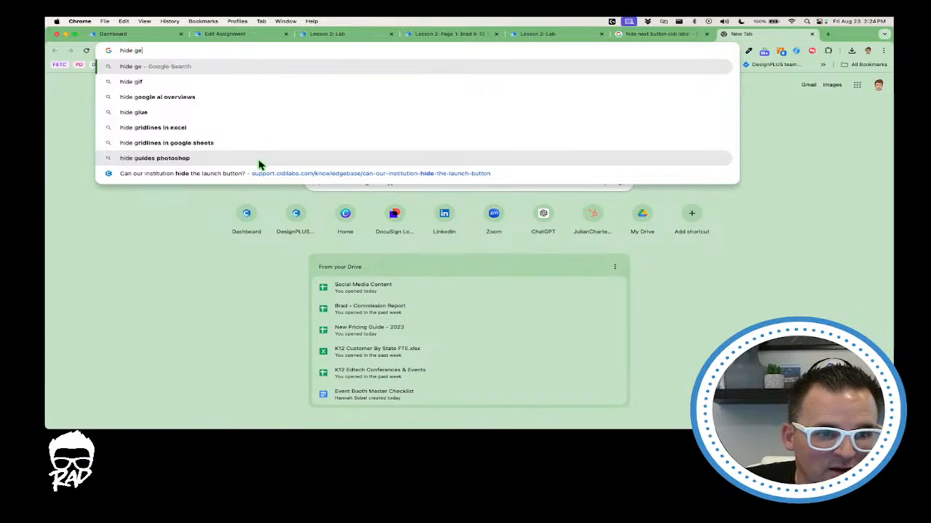
{"action": "type", "text": "ms"}
{"action": "key", "text": "super+a"}
{"action": "type", "text": "cidi"}
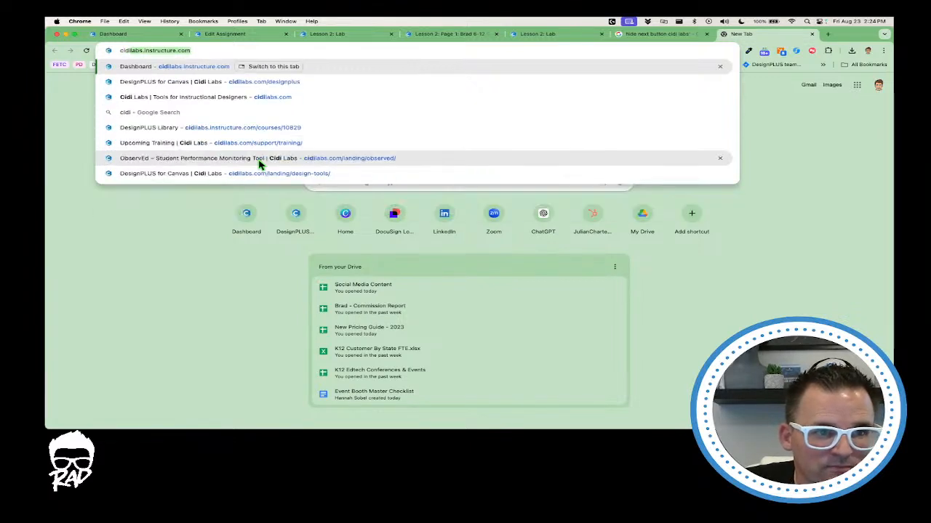
{"action": "type", "text": " labs"}
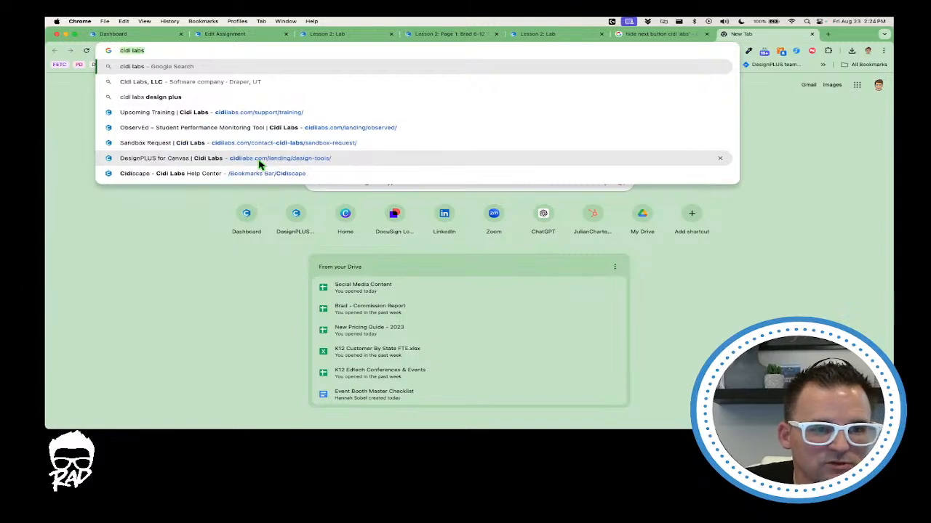
Step: Open the DesignPLUS User Guide's Hidden Gems page and select the kl_hide_next class in the Hide Prev/Next Button row
{"action": "key", "text": "super+a"}
{"action": "type", "text": "hid"}
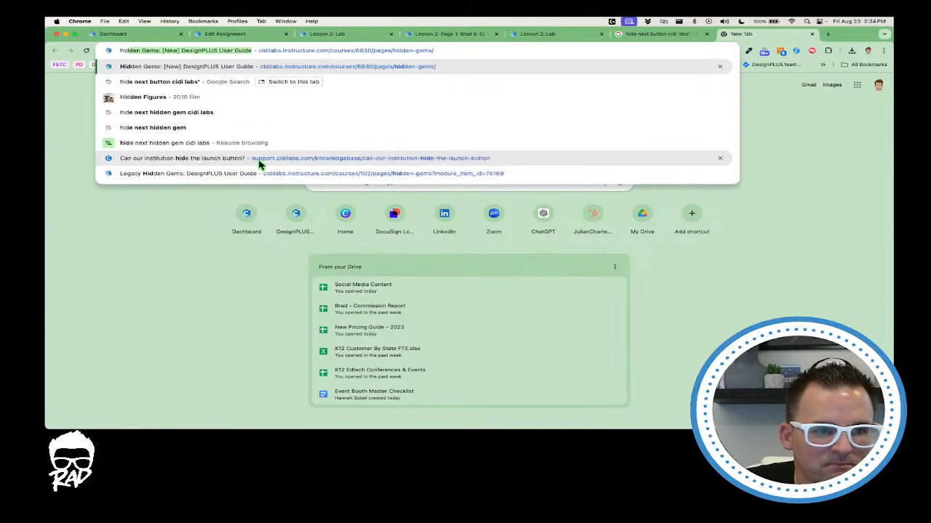
{"action": "key", "text": "Return"}
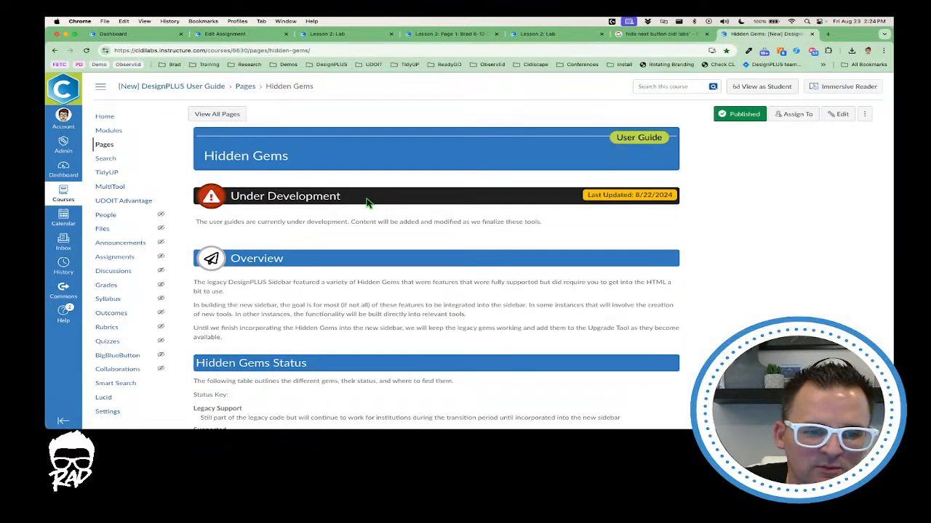
{"action": "scroll", "coordinate": [368, 203], "scroll_direction": "down", "scroll_amount": 5}
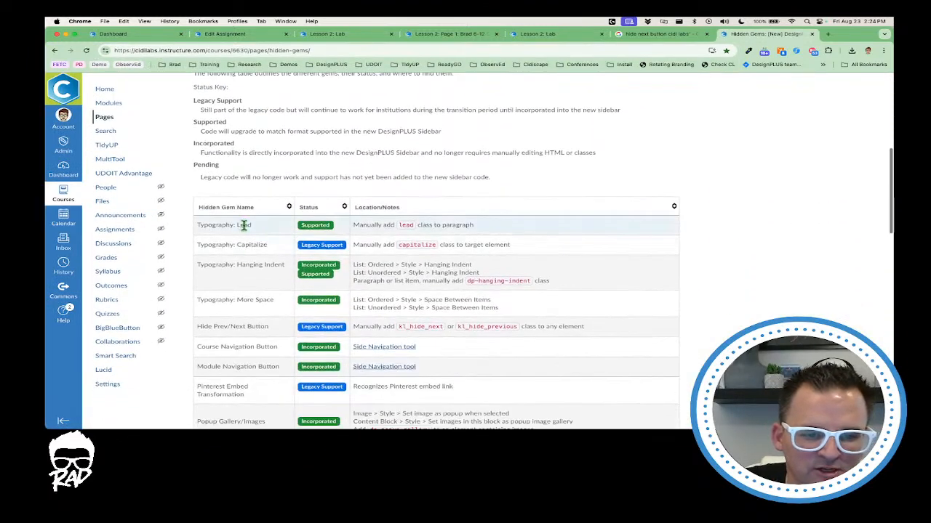
{"action": "scroll", "coordinate": [250, 291], "scroll_direction": "down", "scroll_amount": 2}
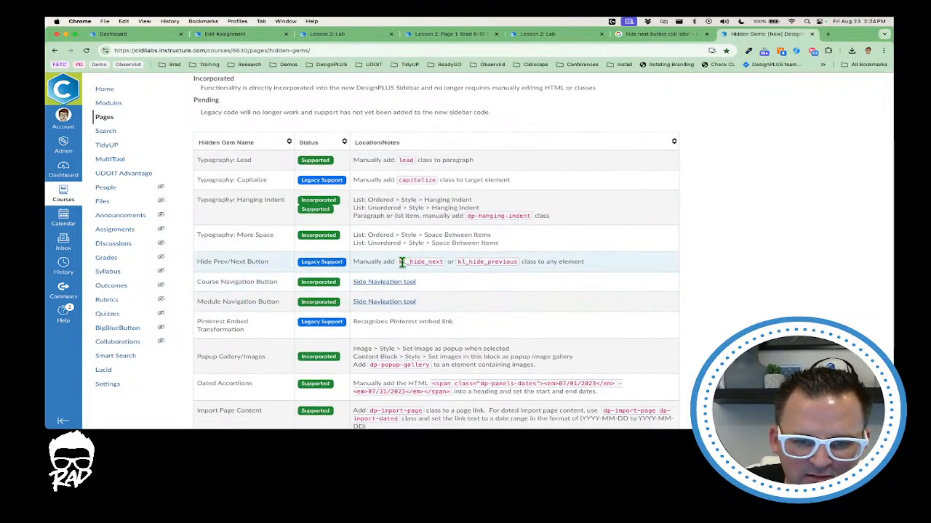
{"action": "left_click_drag", "start_coordinate": [399, 262], "coordinate": [442, 263]}
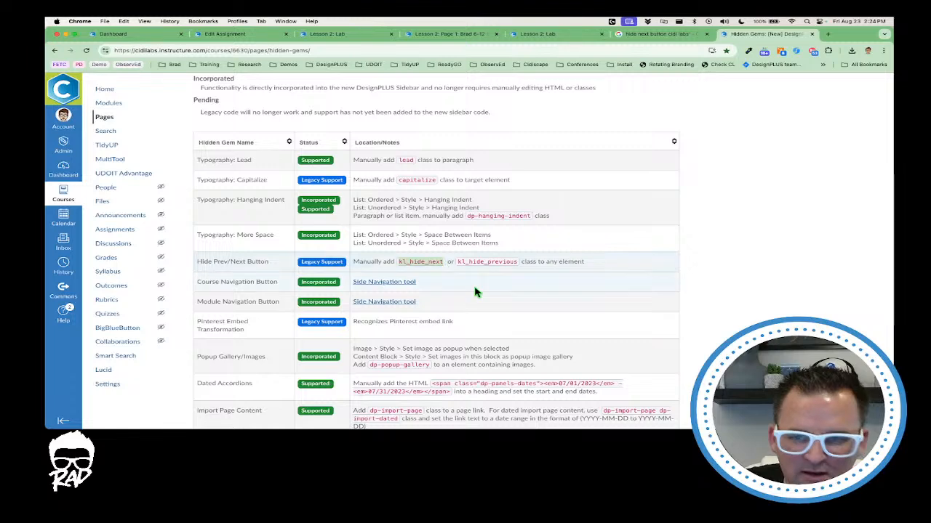
Step: Close the Google search results and return to the Lesson 2: Lab page to check its navigation buttons
{"action": "key", "text": "ctrl+shift+Tab"}
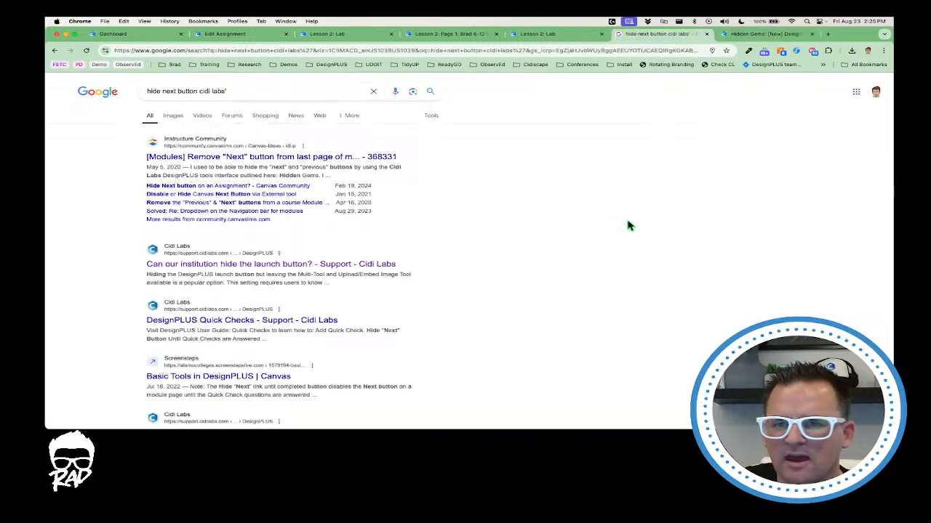
{"action": "key", "text": "super+w"}
{"action": "key", "text": "ctrl+shift+Tab"}
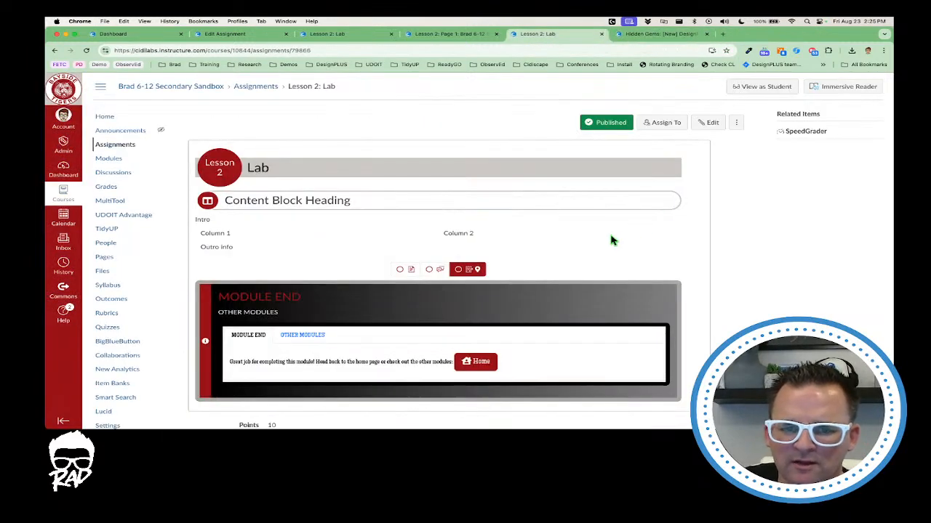
{"action": "scroll", "coordinate": [621, 269], "scroll_direction": "down", "scroll_amount": 3}
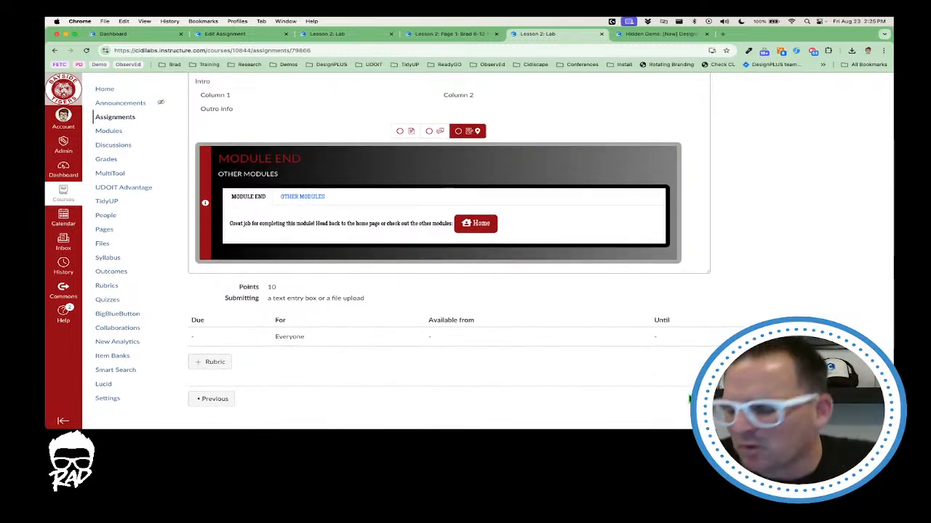
Step: Open the Lesson 2: Lab assignment for editing and enlarge the content editor to view the whole Module End block
{"action": "scroll", "coordinate": [701, 264], "scroll_direction": "up", "scroll_amount": 3}
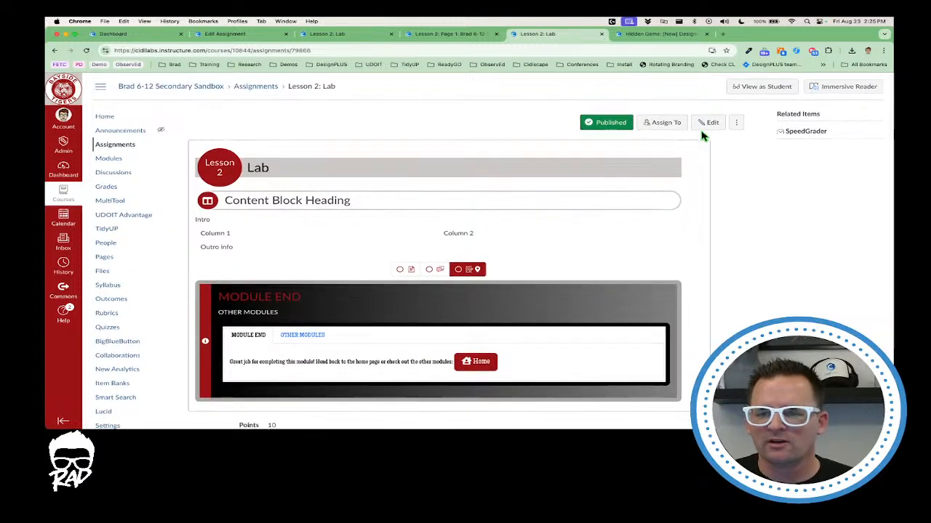
{"action": "left_click", "coordinate": [707, 124]}
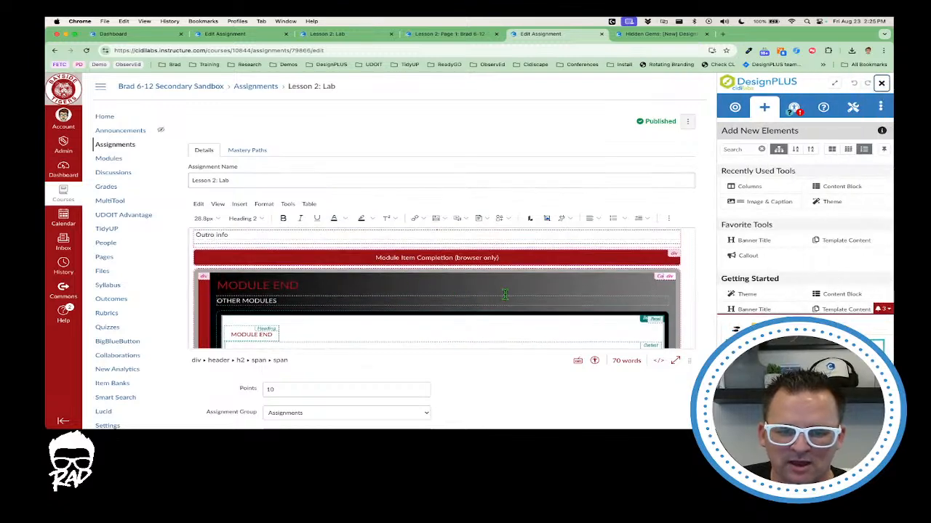
{"action": "scroll", "coordinate": [623, 287], "scroll_direction": "down", "scroll_amount": 3}
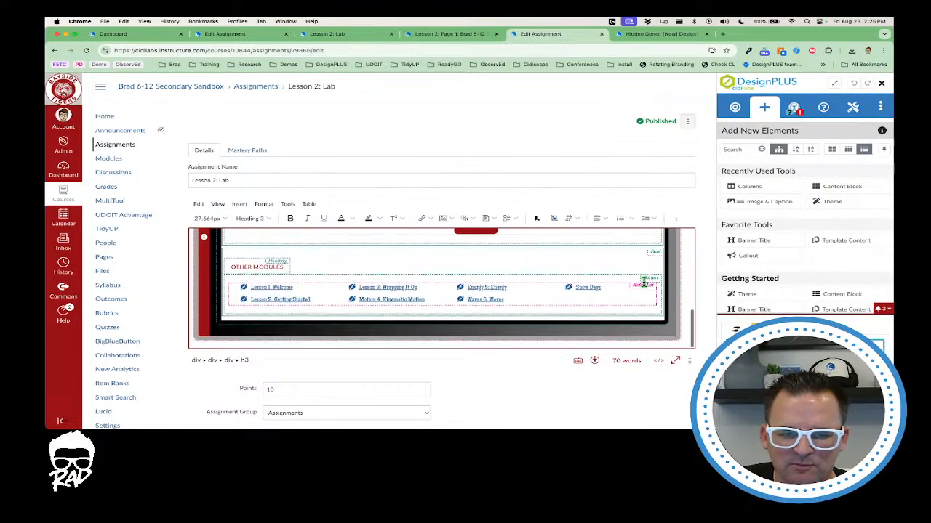
{"action": "scroll", "coordinate": [644, 287], "scroll_direction": "up", "scroll_amount": 5}
{"action": "scroll", "coordinate": [436, 306], "scroll_direction": "down", "scroll_amount": 1}
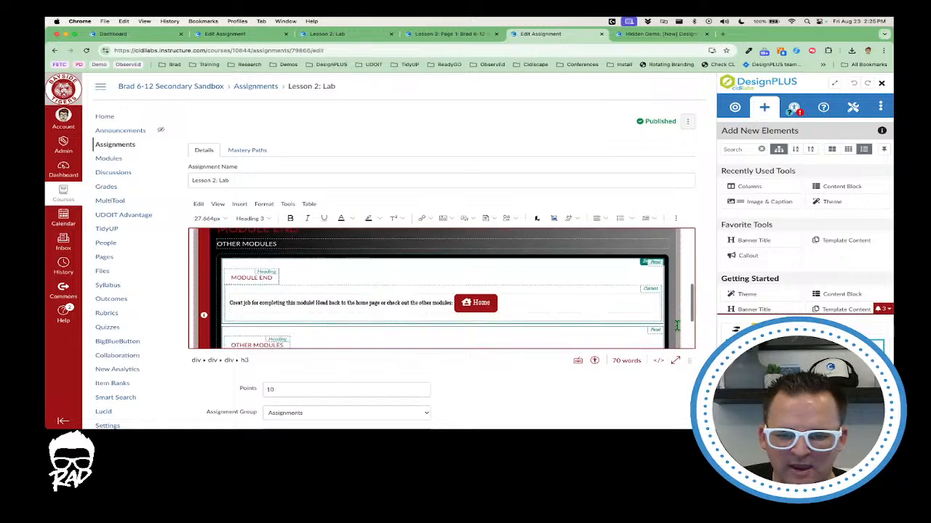
{"action": "left_click_drag", "start_coordinate": [689, 361], "coordinate": [689, 428]}
{"action": "scroll", "coordinate": [671, 317], "scroll_direction": "down", "scroll_amount": 1}
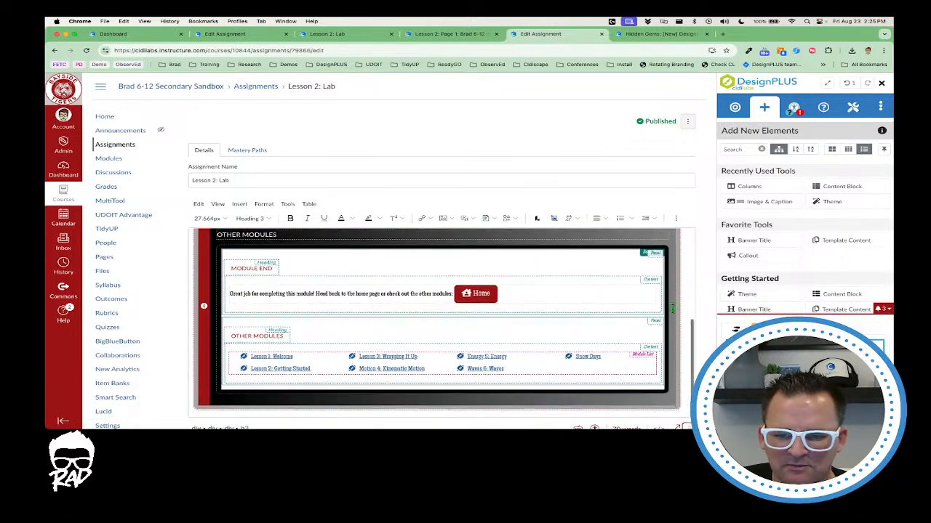
{"action": "scroll", "coordinate": [615, 297], "scroll_direction": "up", "scroll_amount": 2}
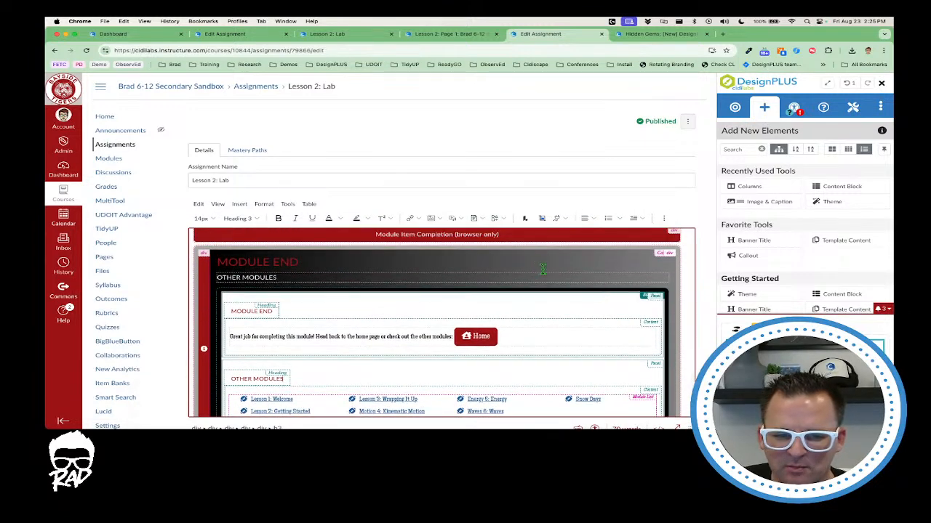
Step: Delete the Module End callout block, including its tabs, from beneath the Module Item Completion bar
{"action": "left_click", "coordinate": [599, 269]}
{"action": "left_click", "coordinate": [734, 107]}
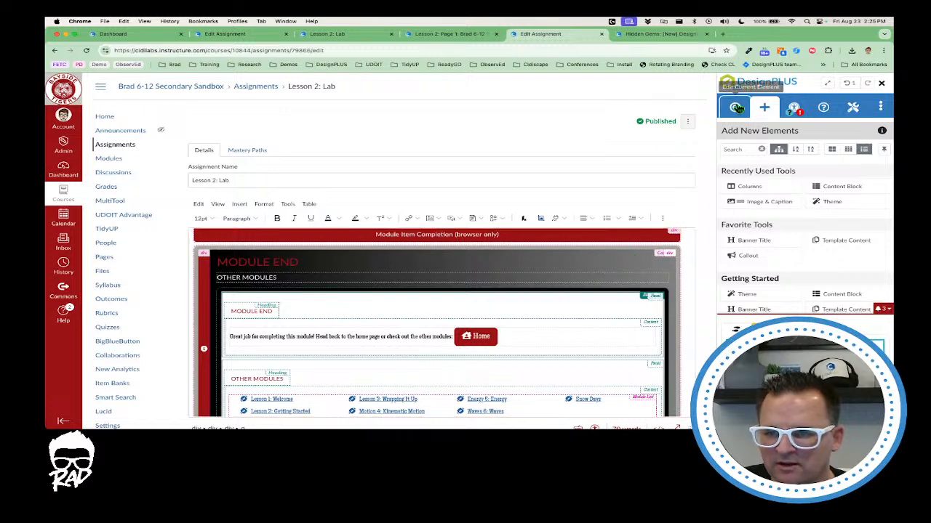
{"action": "left_click", "coordinate": [743, 133]}
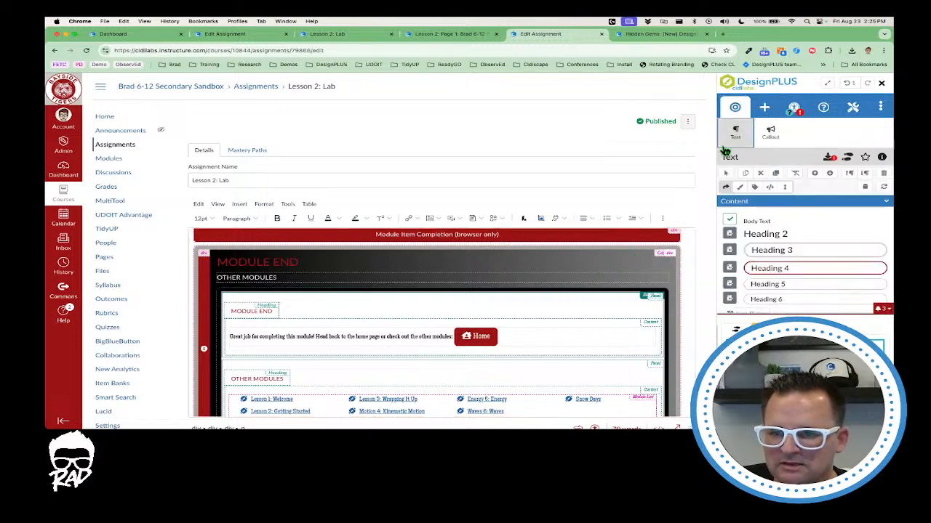
{"action": "left_click", "coordinate": [633, 249]}
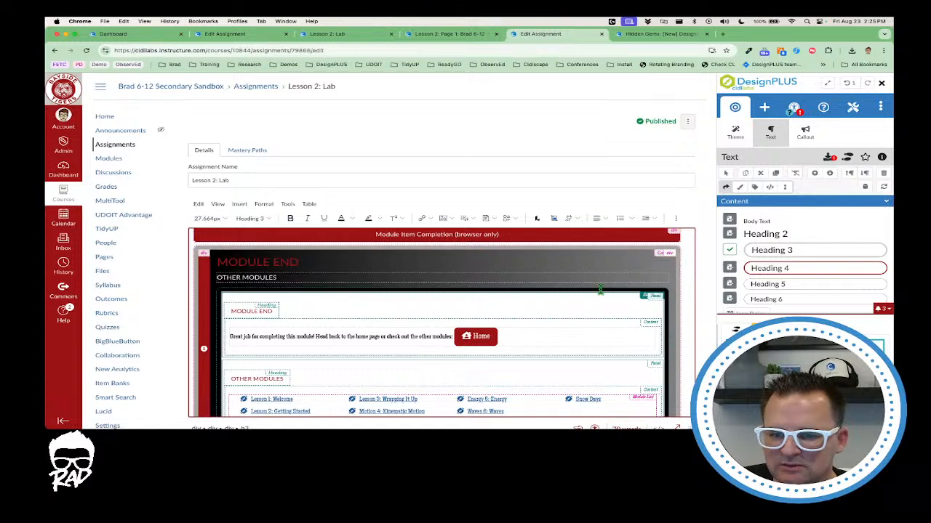
{"action": "left_click", "coordinate": [601, 293]}
{"action": "left_click", "coordinate": [772, 134]}
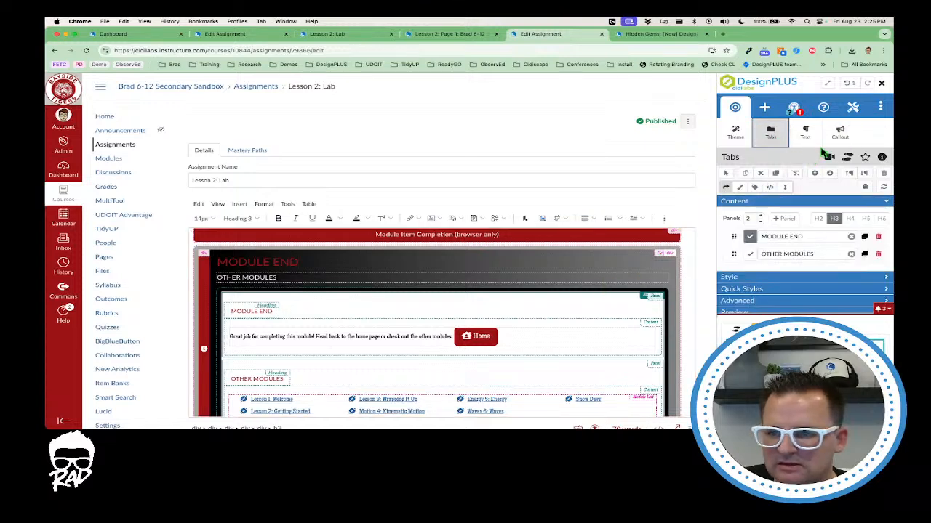
{"action": "left_click", "coordinate": [839, 133]}
{"action": "left_click", "coordinate": [884, 176]}
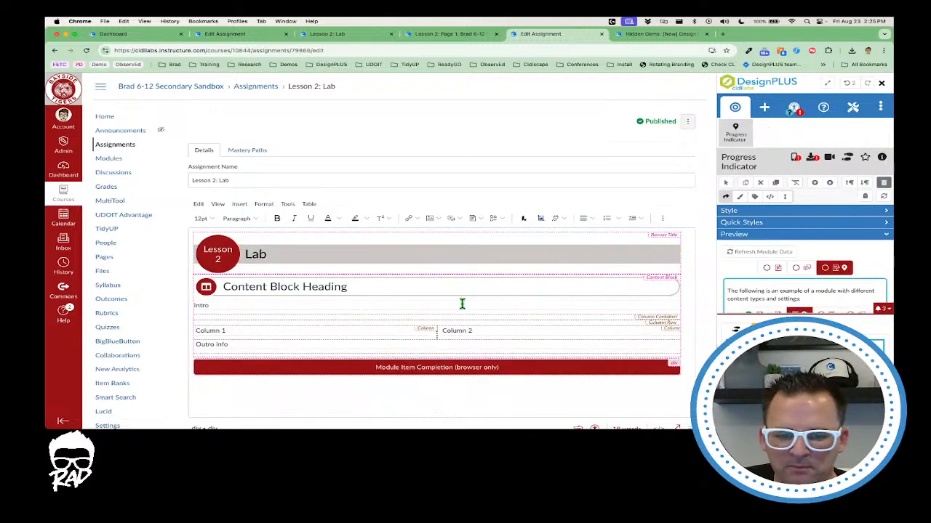
Step: Add an empty paragraph after the Module Item Completion progress indicator
{"action": "scroll", "coordinate": [461, 303], "scroll_direction": "down", "scroll_amount": 2}
{"action": "left_click", "coordinate": [318, 264]}
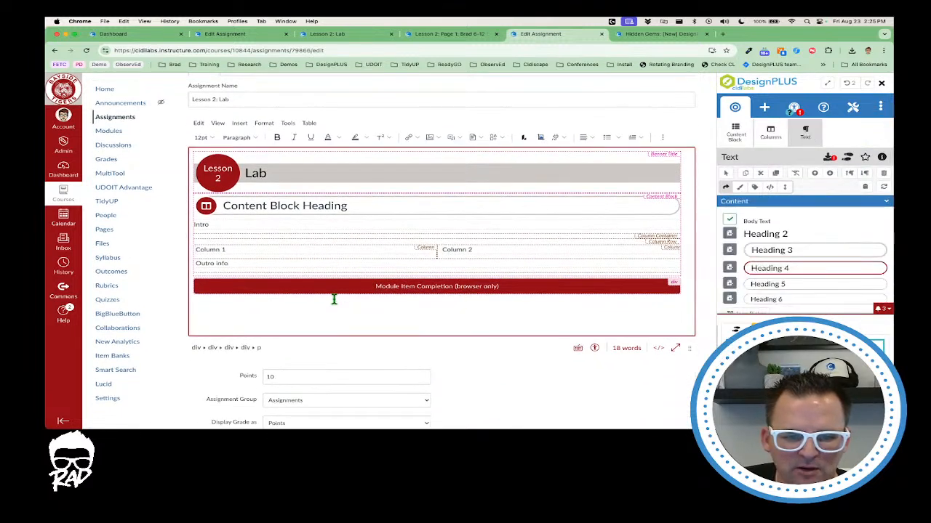
{"action": "left_click", "coordinate": [334, 299]}
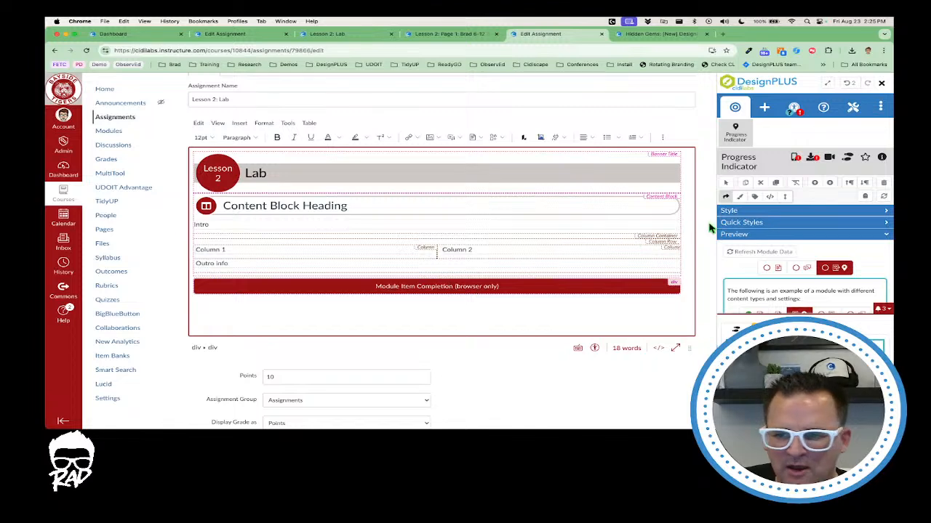
{"action": "left_click", "coordinate": [863, 184]}
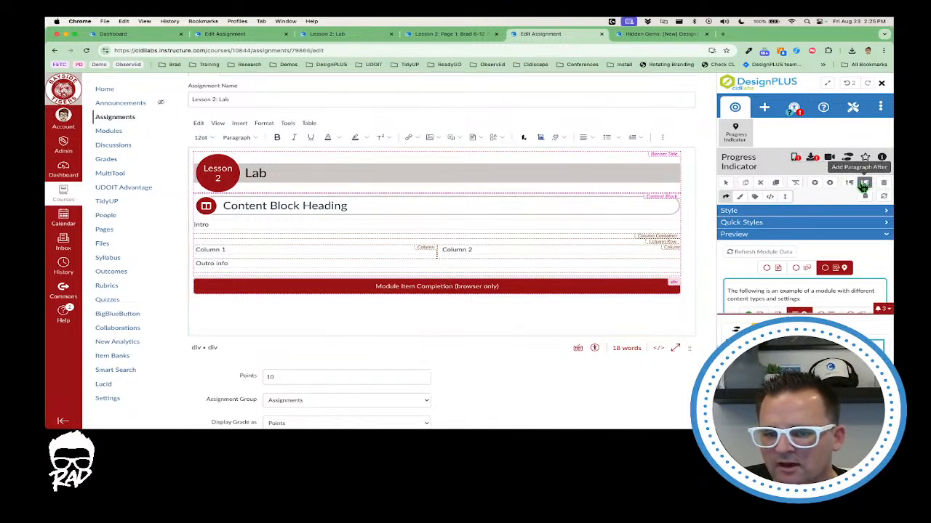
{"action": "left_click", "coordinate": [267, 304]}
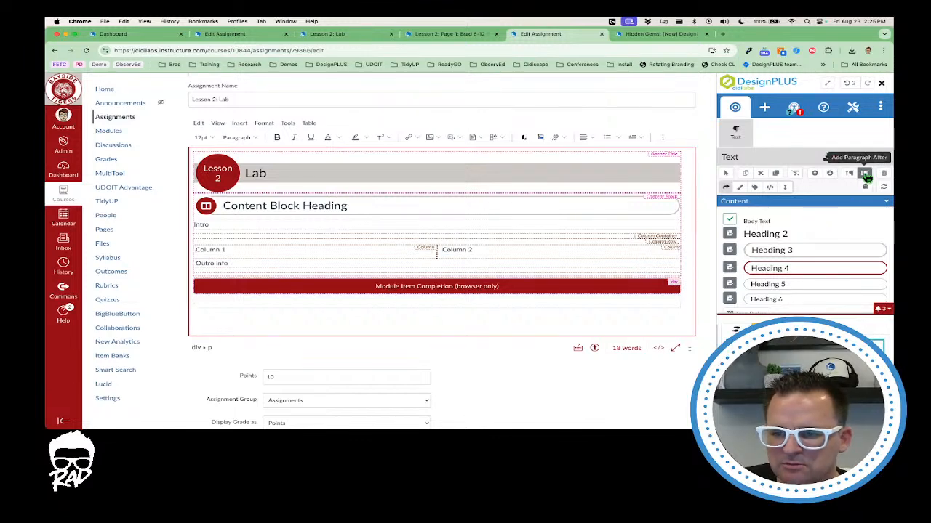
Step: Find the Callout element by searching for "call" and insert it in the empty paragraph below the progress indicator
{"action": "left_click", "coordinate": [765, 109]}
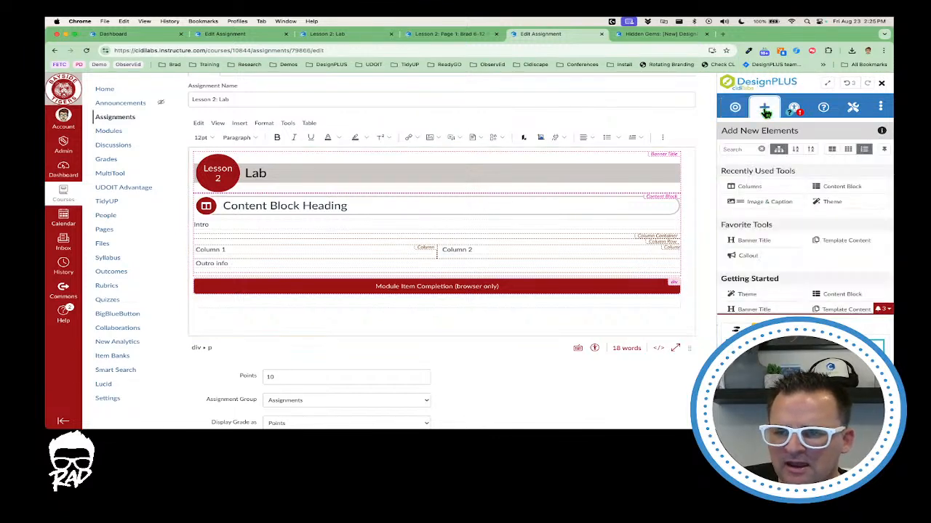
{"action": "left_click", "coordinate": [743, 149]}
{"action": "type", "text": "call"}
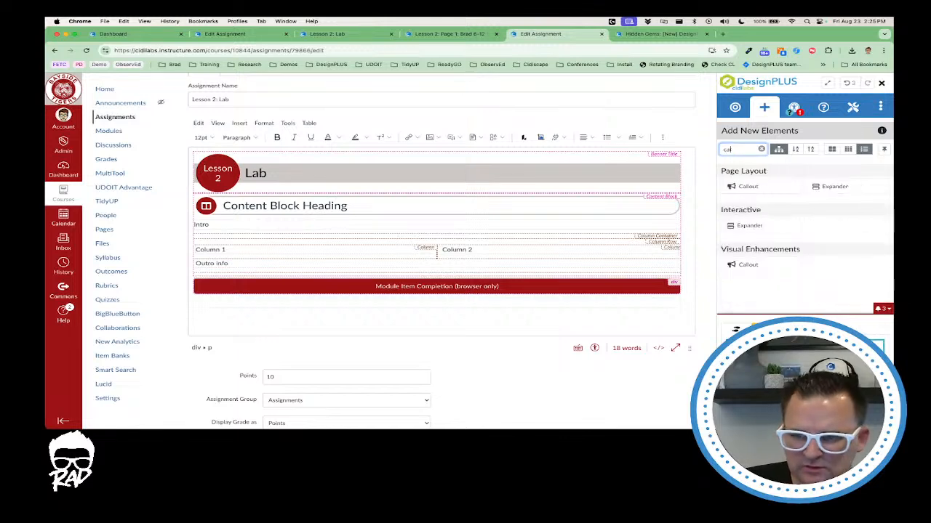
{"action": "left_click", "coordinate": [754, 187]}
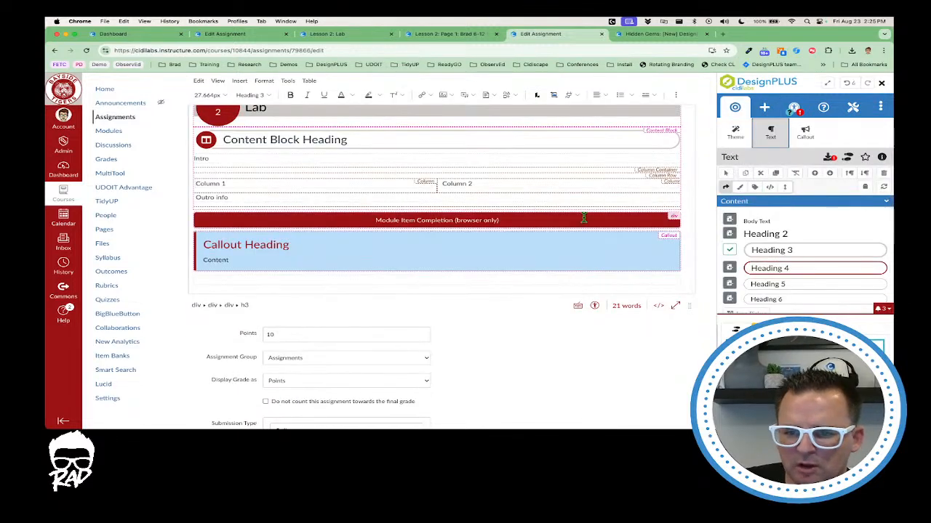
{"action": "left_click", "coordinate": [554, 248]}
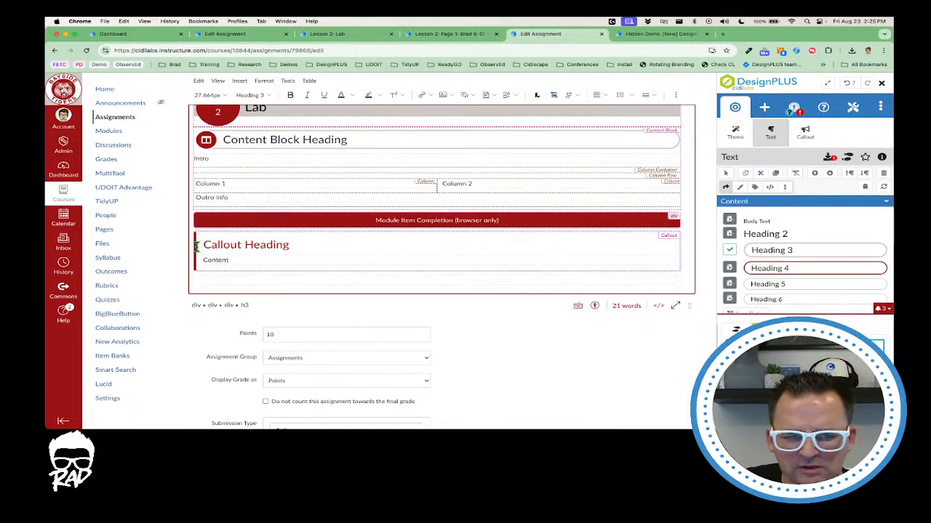
Step: Set the callout heading to "Module End" and its content to "Congrats students for completing this lesson! Head back to the homepage for more!"
{"action": "triple_click", "coordinate": [364, 250]}
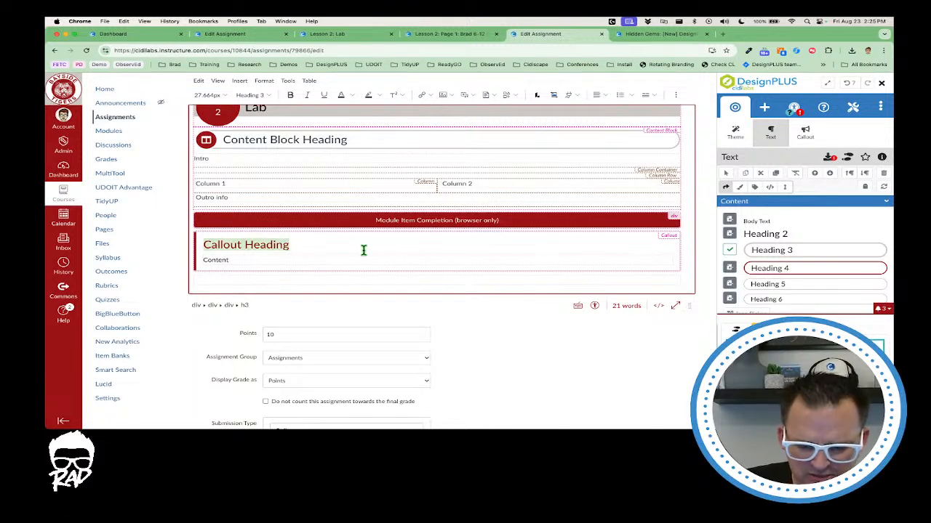
{"action": "type", "text": "Module End"}
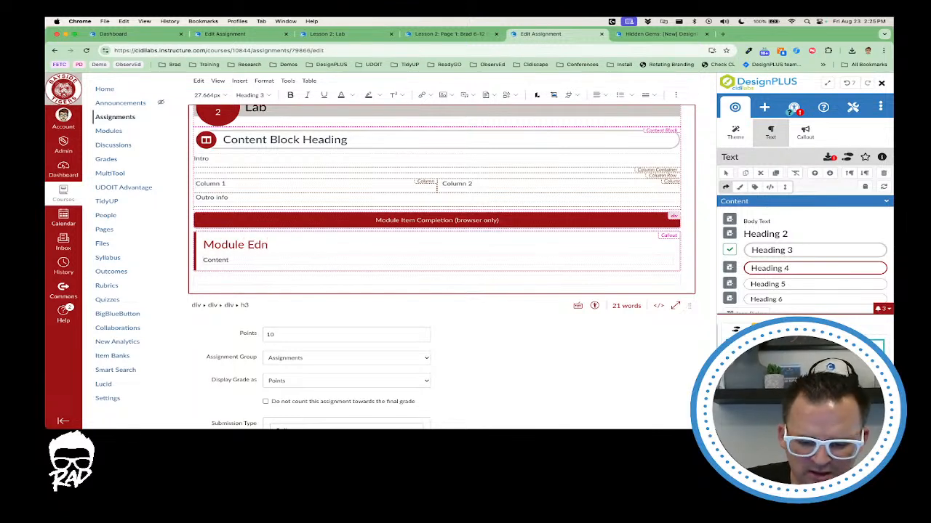
{"action": "key", "text": "Down"}
{"action": "key", "text": "alt+shift+Left"}
{"action": "key", "text": "BackSpace"}
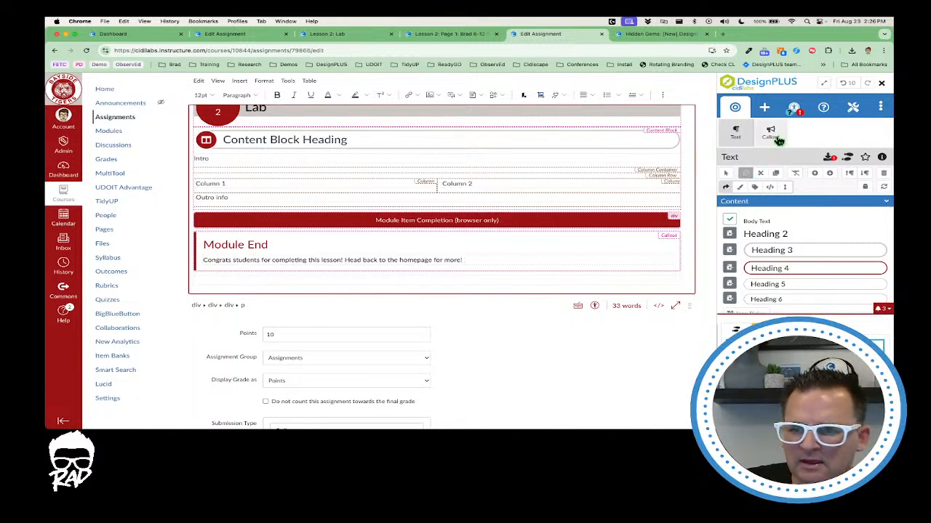
Step: Insert a Link element after the callout's sentence and point it to the course Home page, replacing the link text
{"action": "left_click", "coordinate": [765, 106]}
{"action": "left_click", "coordinate": [744, 143]}
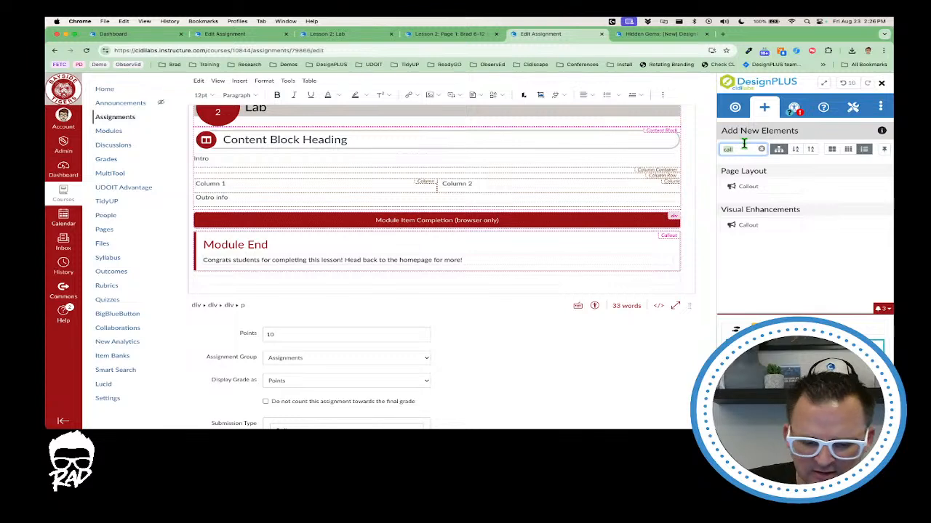
{"action": "type", "text": "link"}
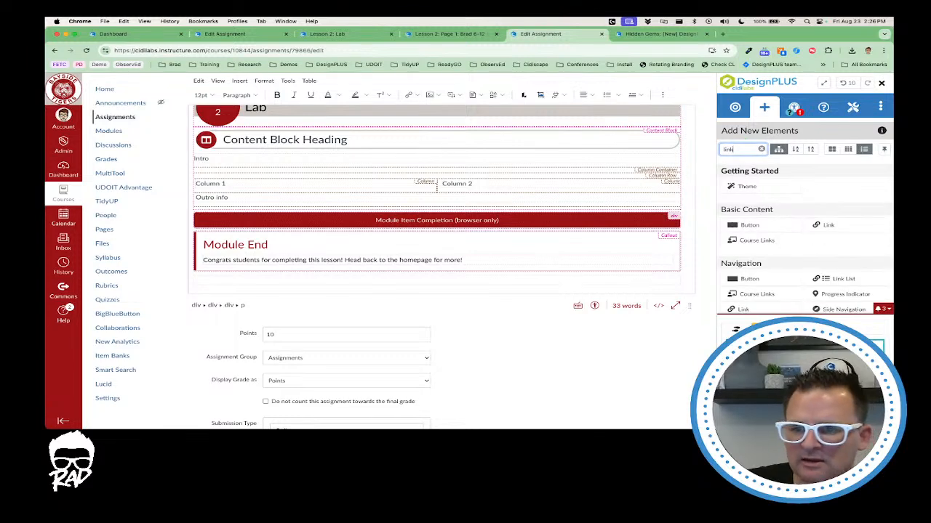
{"action": "left_click", "coordinate": [828, 225]}
{"action": "scroll", "coordinate": [786, 255], "scroll_direction": "down", "scroll_amount": 2}
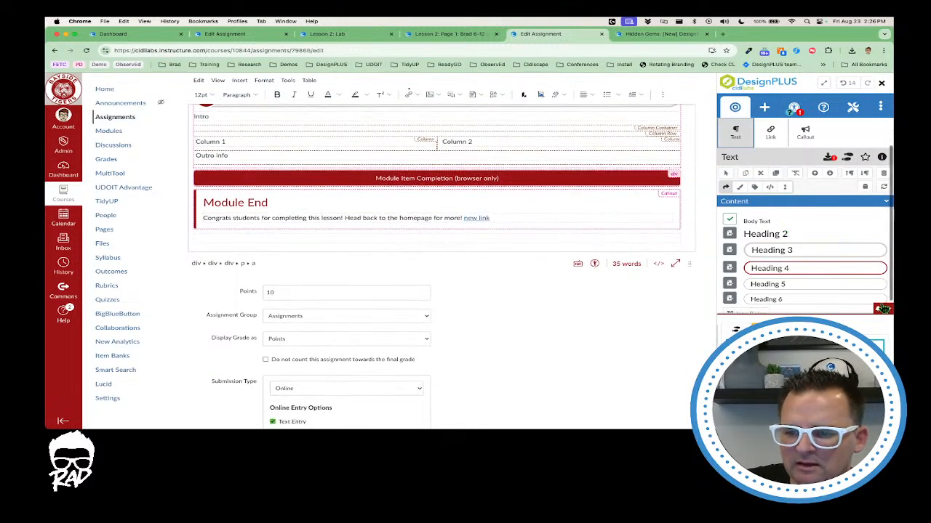
{"action": "left_click", "coordinate": [769, 133]}
{"action": "left_click", "coordinate": [773, 235]}
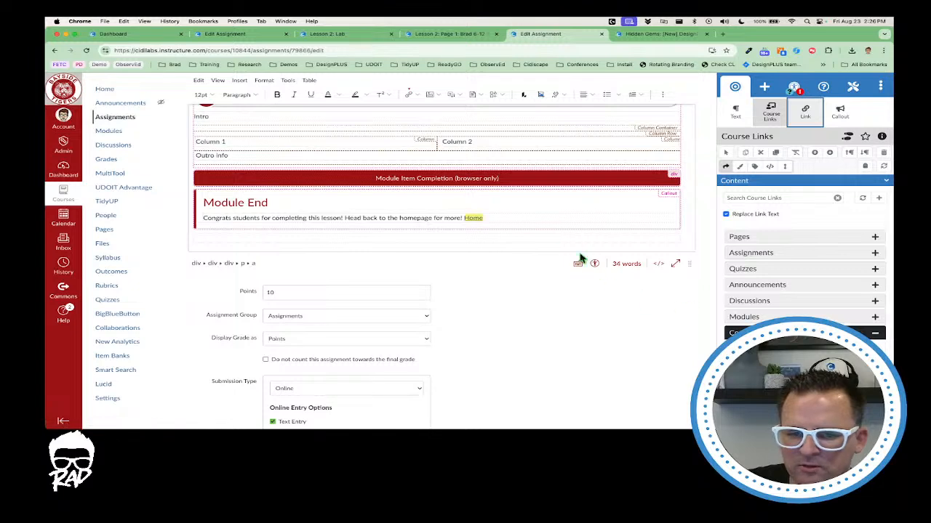
Step: Search the Icon Picker for "home" and add the bed icon to the Home link
{"action": "left_click", "coordinate": [805, 111]}
{"action": "left_click", "coordinate": [740, 244]}
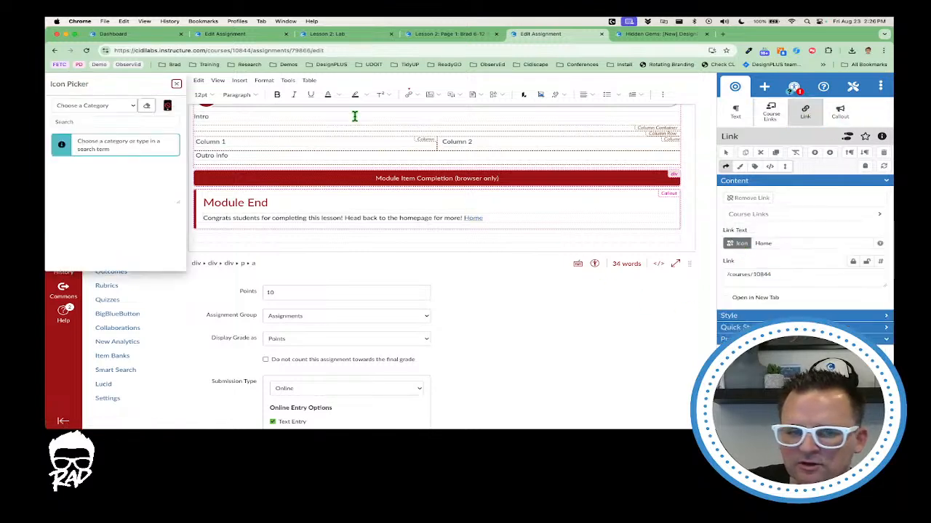
{"action": "left_click_drag", "start_coordinate": [152, 84], "coordinate": [676, 137]}
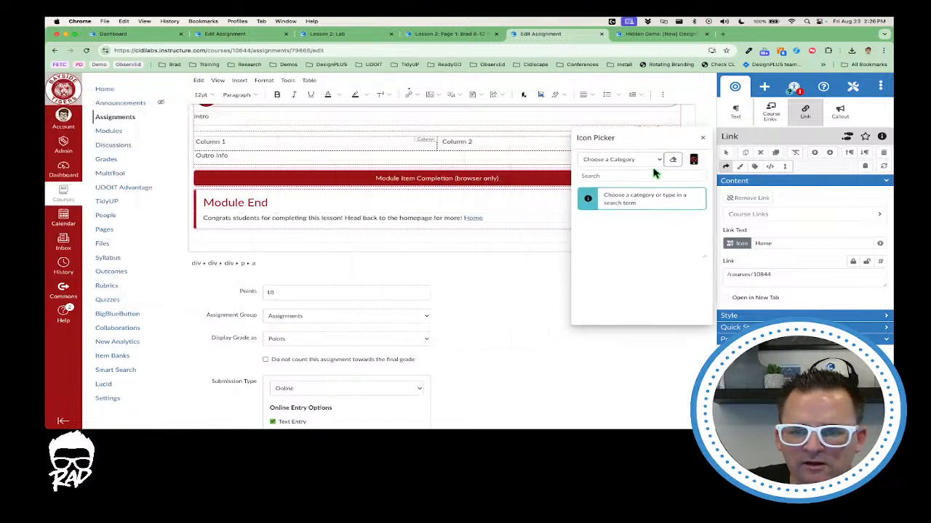
{"action": "left_click", "coordinate": [615, 175]}
{"action": "type", "text": "ome"}
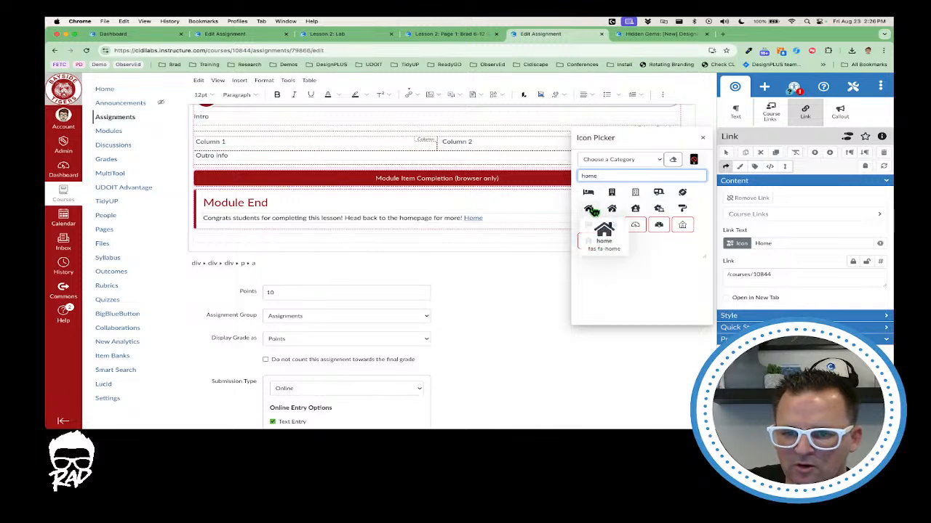
{"action": "left_click", "coordinate": [589, 195]}
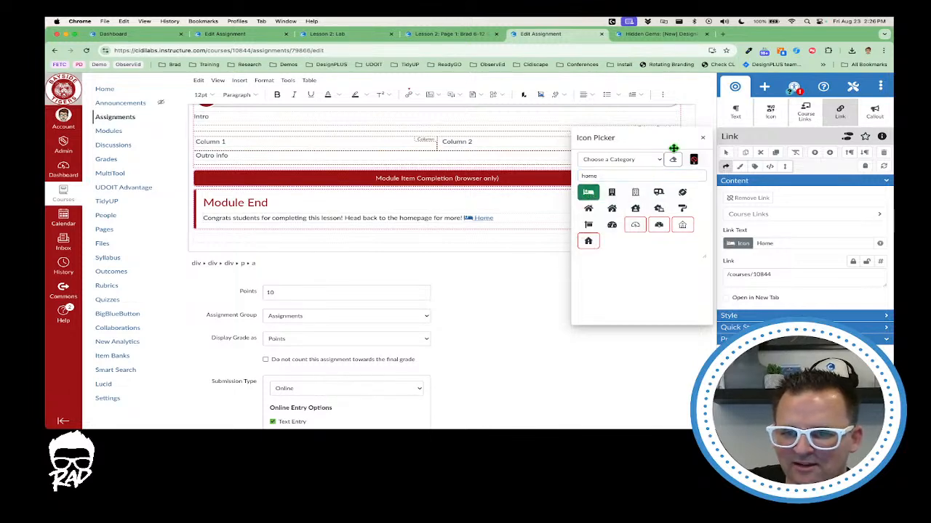
{"action": "left_click", "coordinate": [699, 139]}
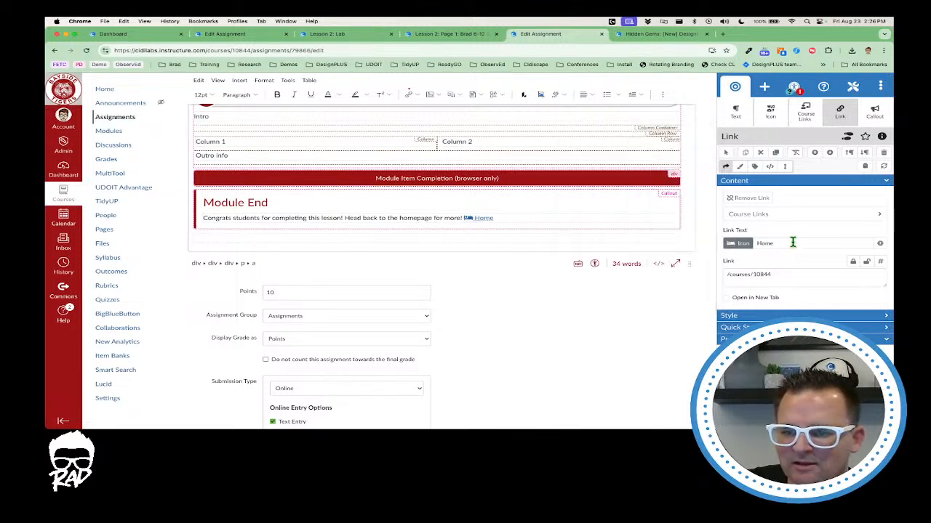
Step: Style the Home link as a solid button in the light gray branding color
{"action": "scroll", "coordinate": [788, 247], "scroll_direction": "down", "scroll_amount": 1}
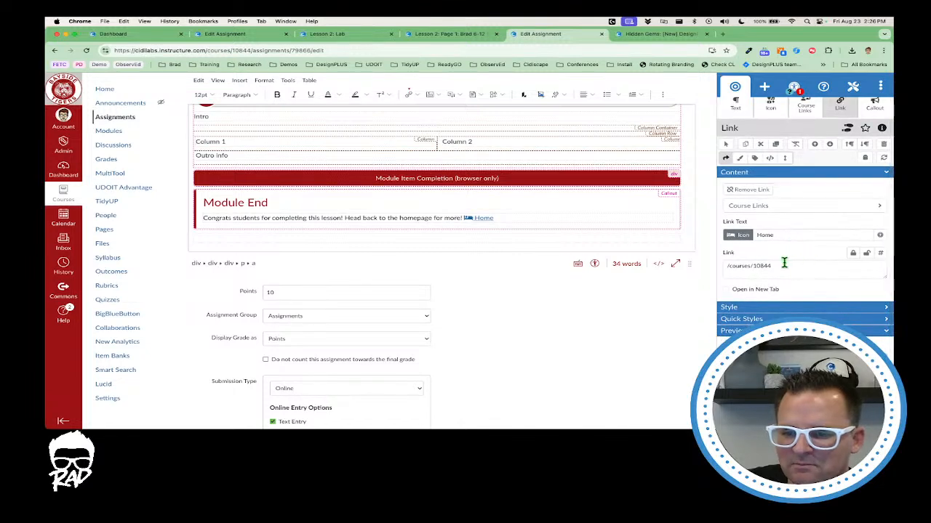
{"action": "left_click", "coordinate": [752, 307]}
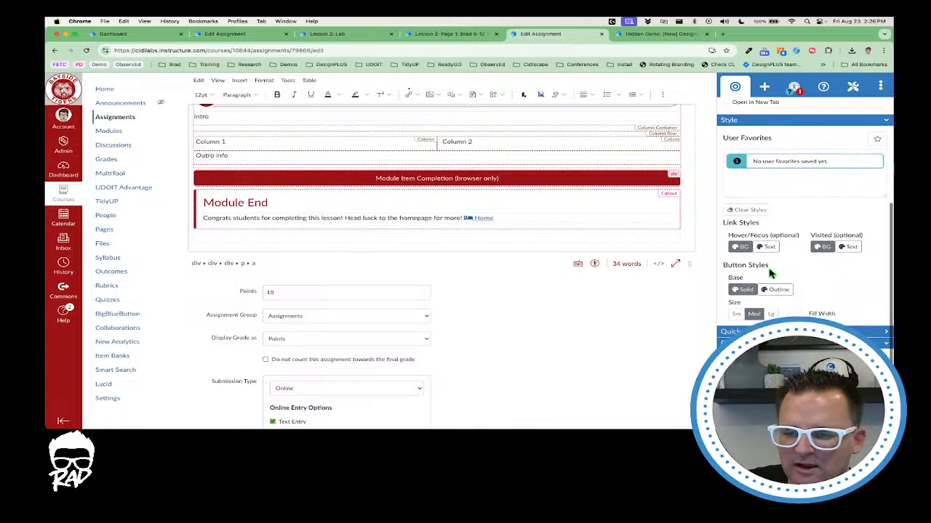
{"action": "left_click", "coordinate": [742, 290]}
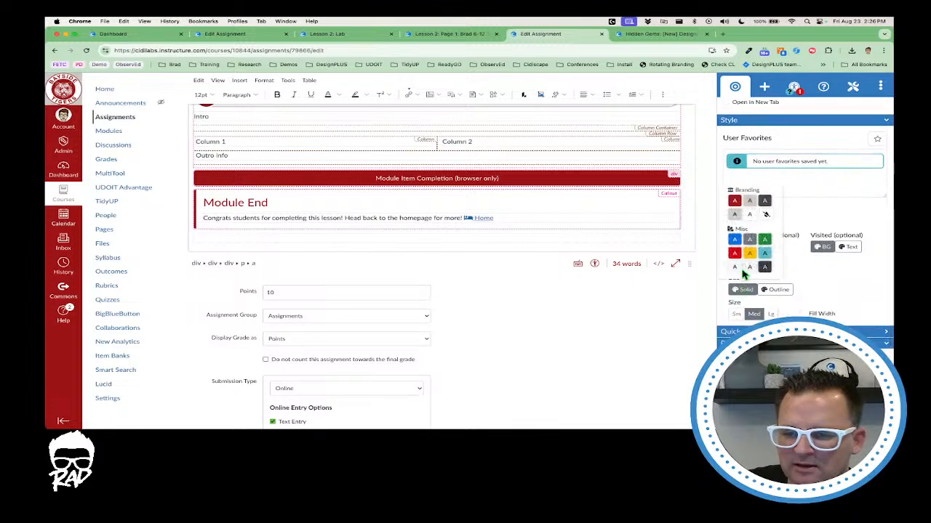
{"action": "left_click", "coordinate": [750, 203]}
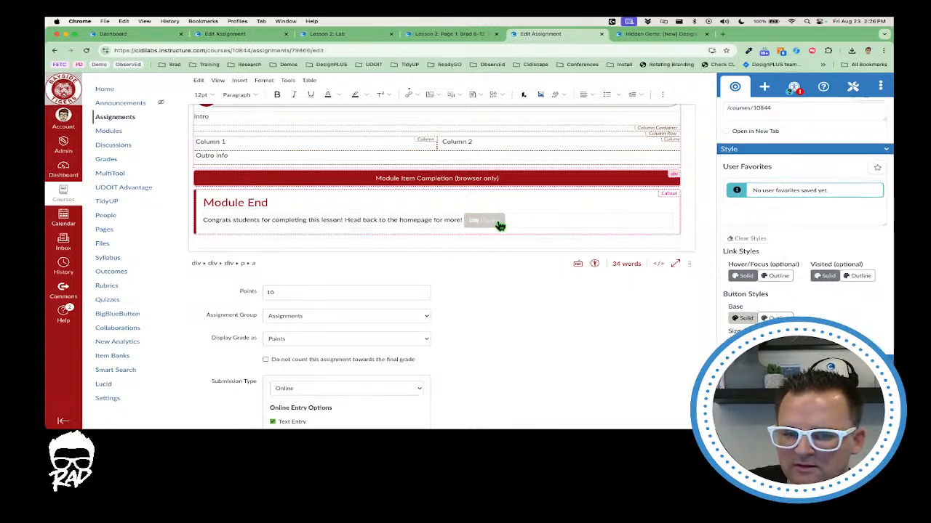
Step: Set the Home button's hover/focus style to solid dark red from the branding colors and its size to large
{"action": "scroll", "coordinate": [809, 305], "scroll_direction": "down", "scroll_amount": 3}
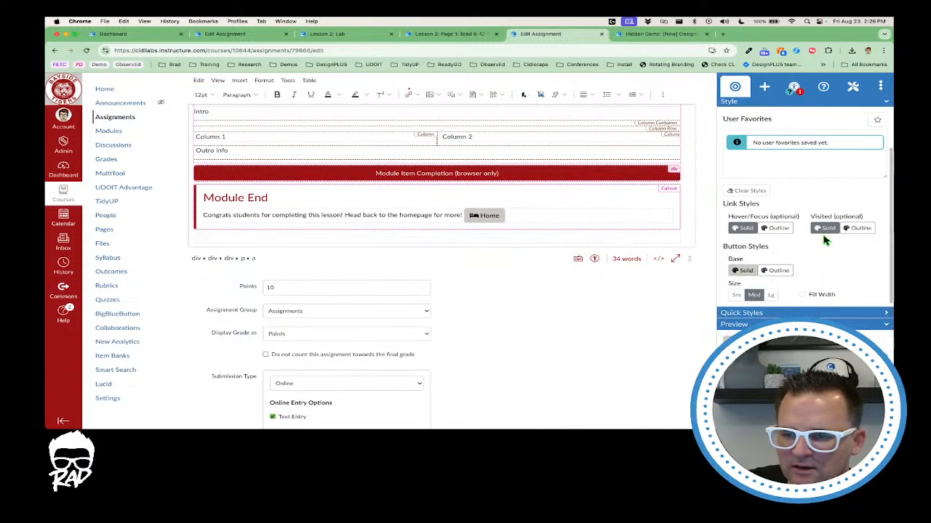
{"action": "left_click", "coordinate": [742, 227]}
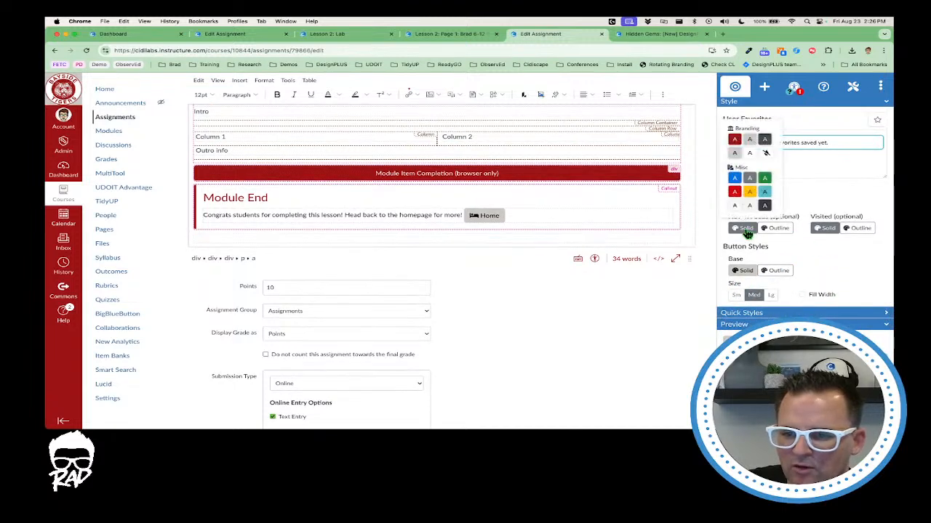
{"action": "left_click", "coordinate": [734, 138]}
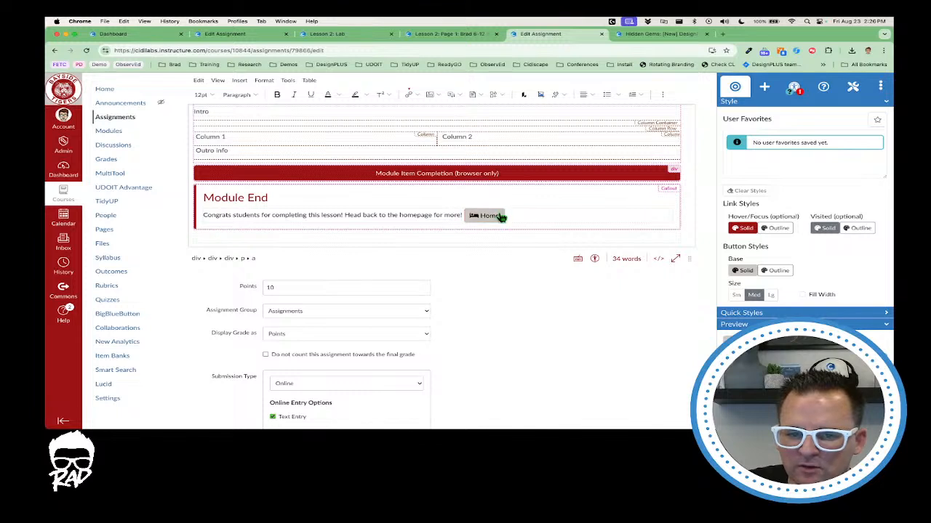
{"action": "left_click", "coordinate": [771, 295]}
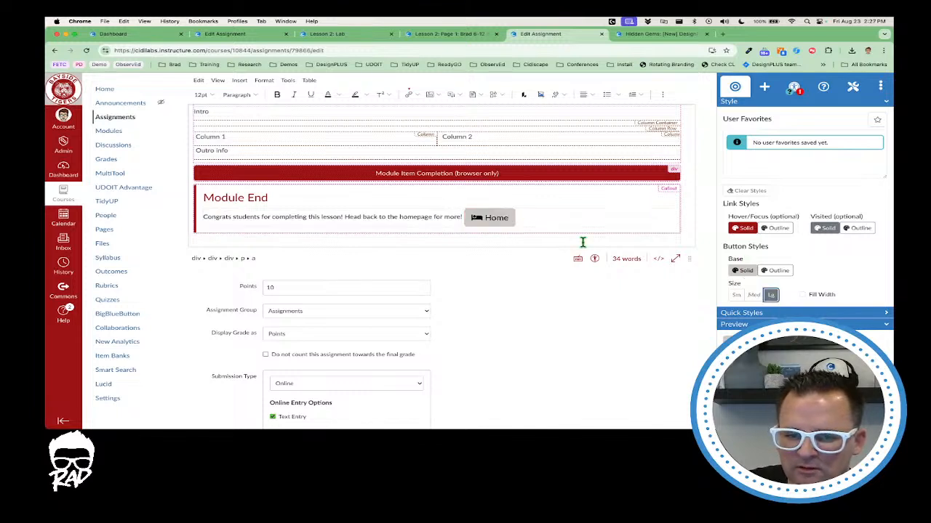
{"action": "left_click", "coordinate": [549, 220]}
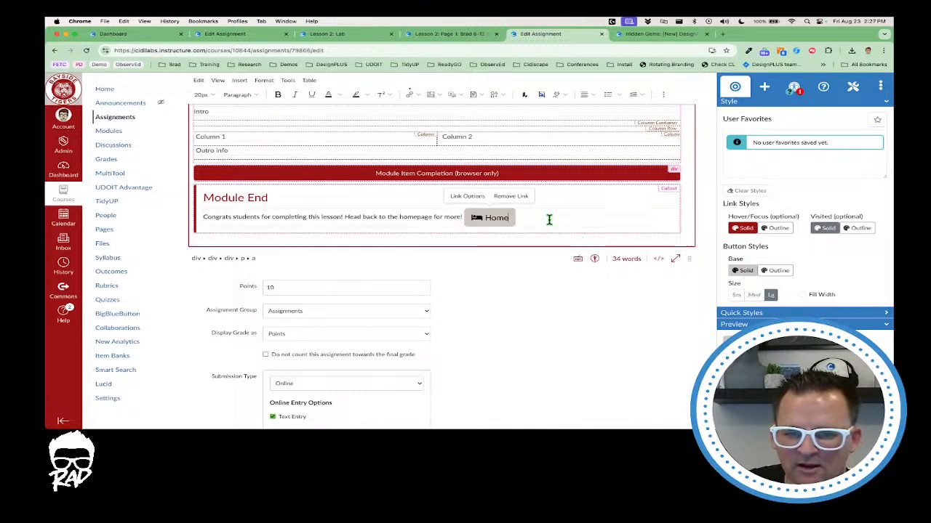
{"action": "scroll", "coordinate": [553, 220], "scroll_direction": "up", "scroll_amount": 1}
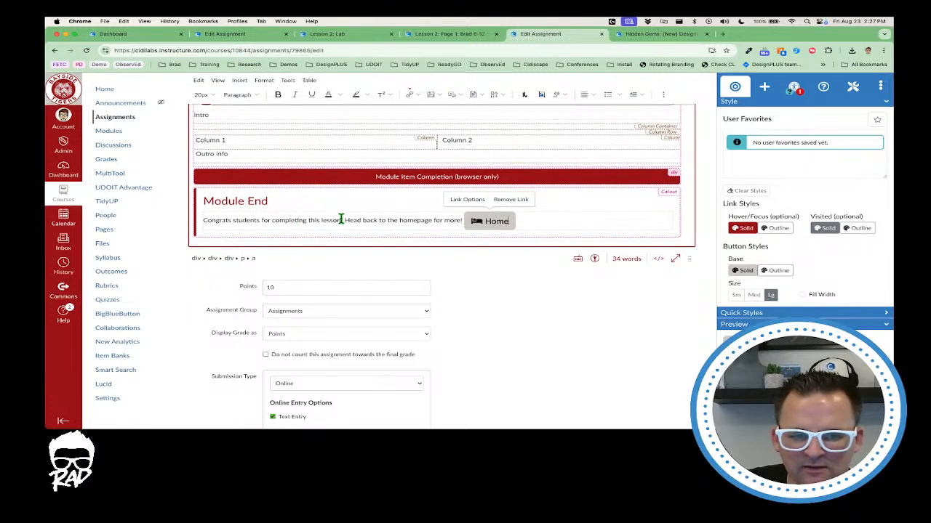
Step: Add a new line below the Home button inside the Module End callout and insert an Accordion element there
{"action": "left_click", "coordinate": [547, 225]}
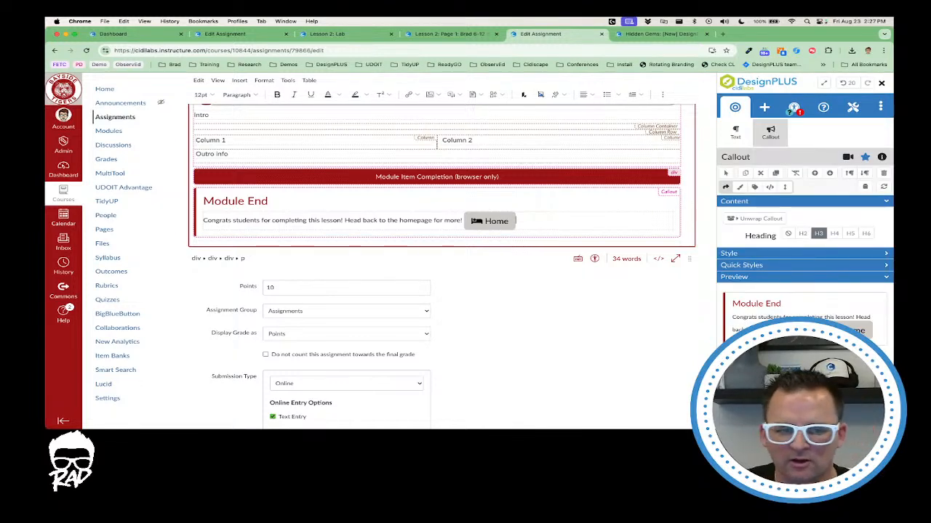
{"action": "key", "text": "Return"}
{"action": "scroll", "coordinate": [525, 222], "scroll_direction": "down", "scroll_amount": 1}
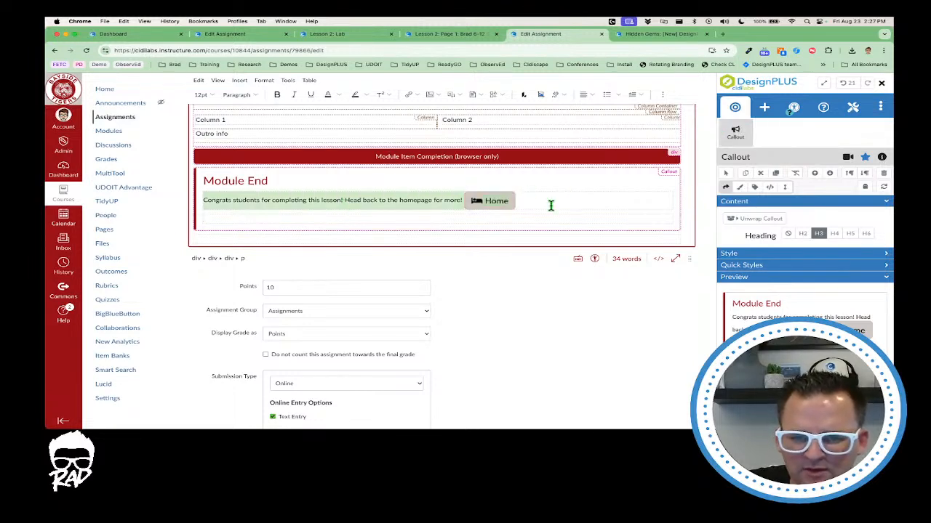
{"action": "left_click", "coordinate": [511, 202]}
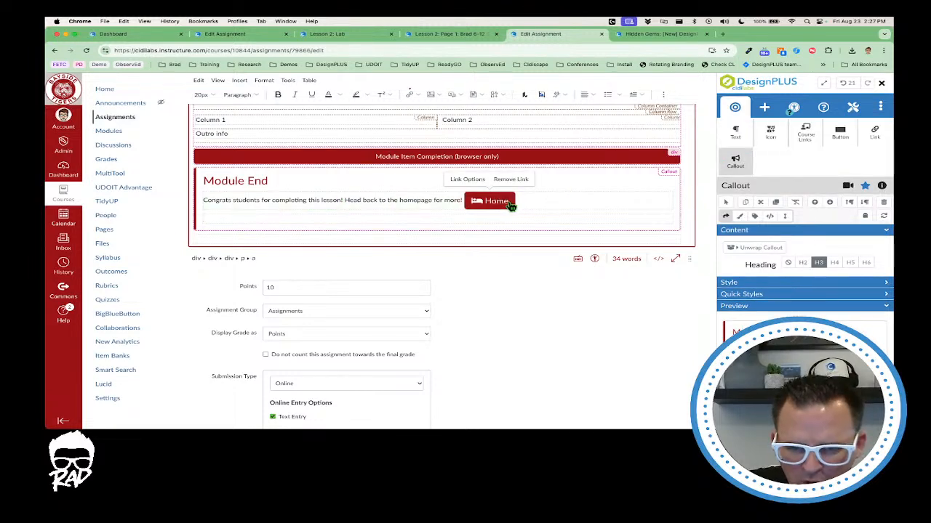
{"action": "left_click", "coordinate": [245, 220]}
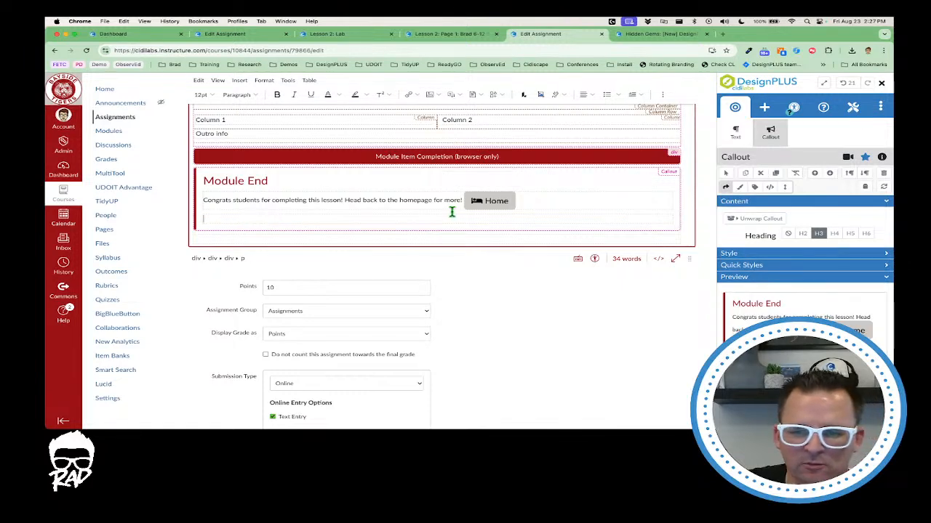
{"action": "left_click", "coordinate": [764, 111]}
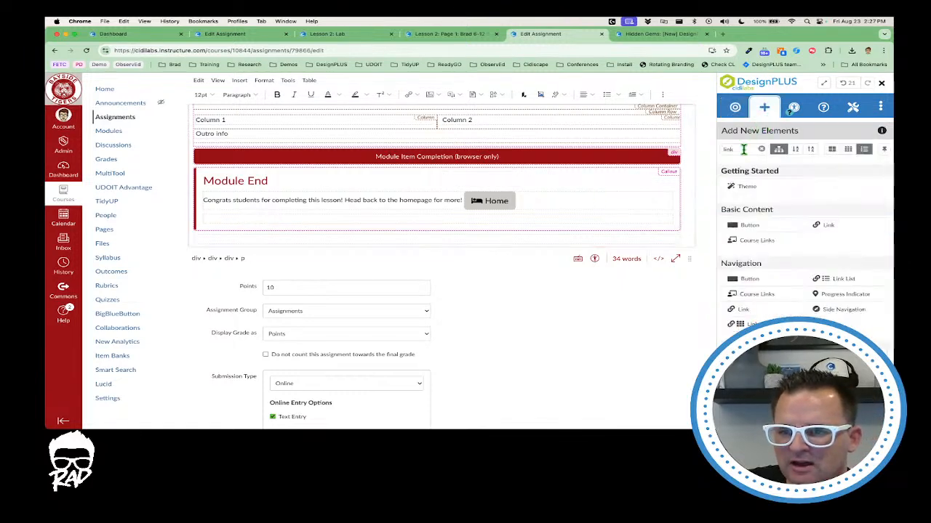
{"action": "double_click", "coordinate": [743, 150]}
{"action": "type", "text": "acco"}
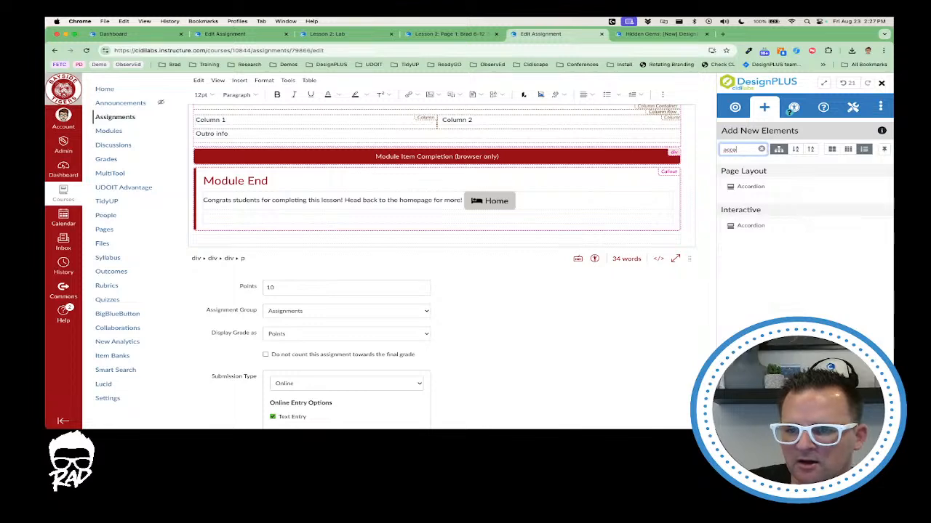
{"action": "left_click", "coordinate": [745, 186]}
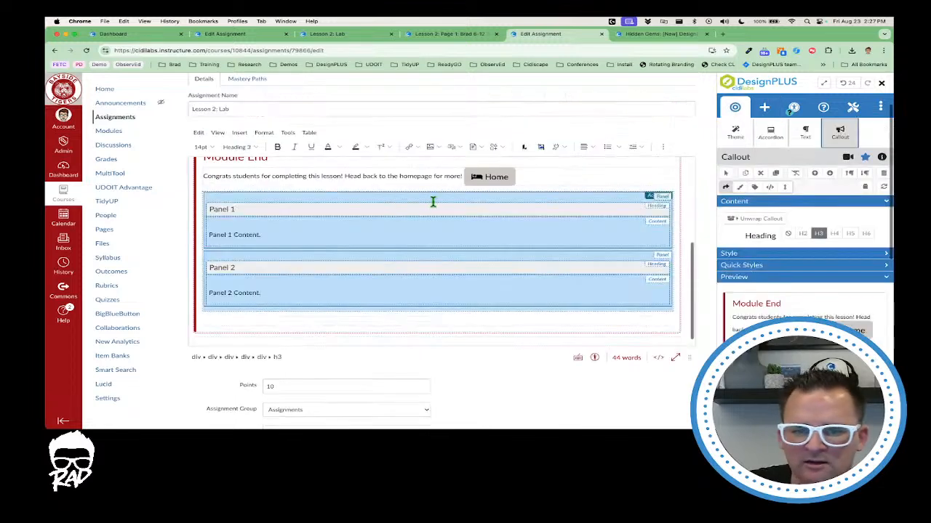
Step: Move the congratulations sentence and Home button into the first accordion panel, replacing its placeholder content, and remove the empty line above
{"action": "scroll", "coordinate": [318, 222], "scroll_direction": "up", "scroll_amount": 1}
{"action": "left_click", "coordinate": [253, 191]}
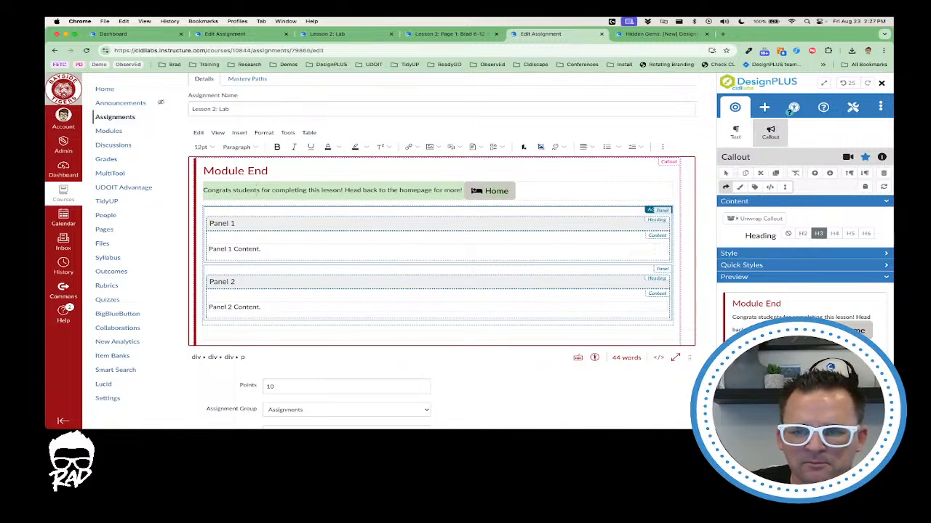
{"action": "key", "text": "Delete"}
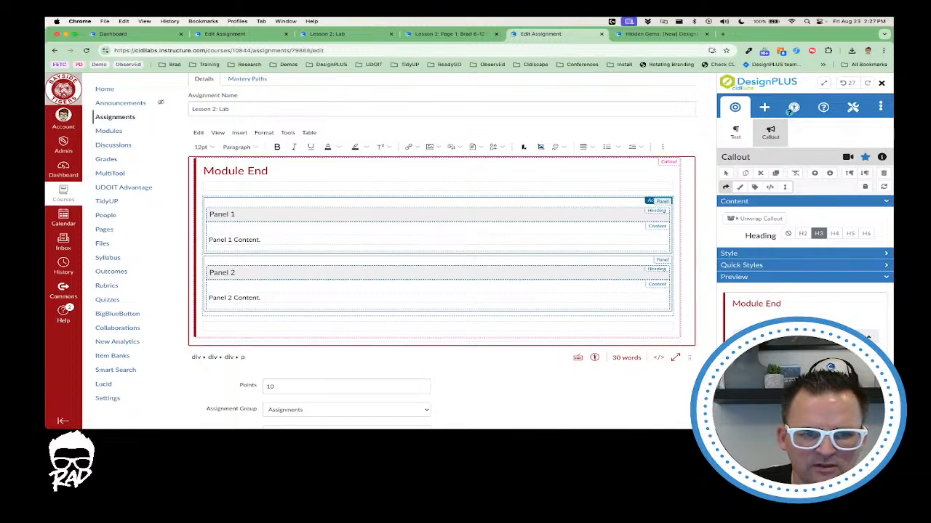
{"action": "key", "text": "Delete"}
{"action": "key", "text": "Down"}
{"action": "key", "text": "super+shift+Right"}
{"action": "type", "text": "Congrats students for completing this lesson! Head back to the homepage for more! Home"}
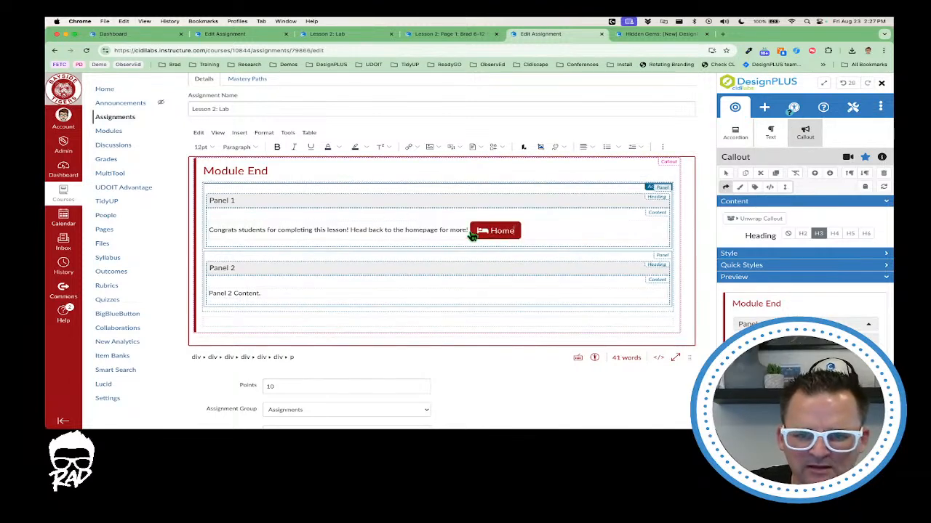
Step: Rename the first accordion panel heading to "Home" and the second to "Other Lessons"
{"action": "triple_click", "coordinate": [248, 206]}
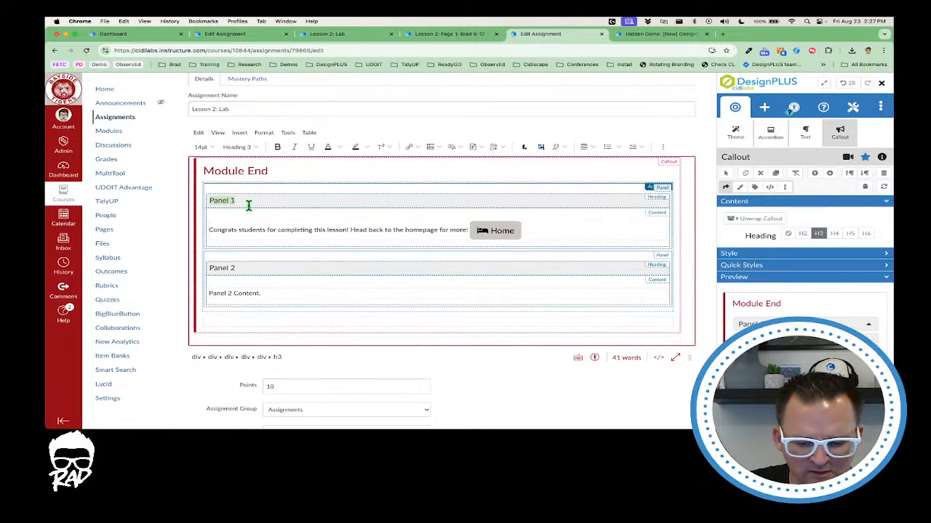
{"action": "type", "text": "Home"}
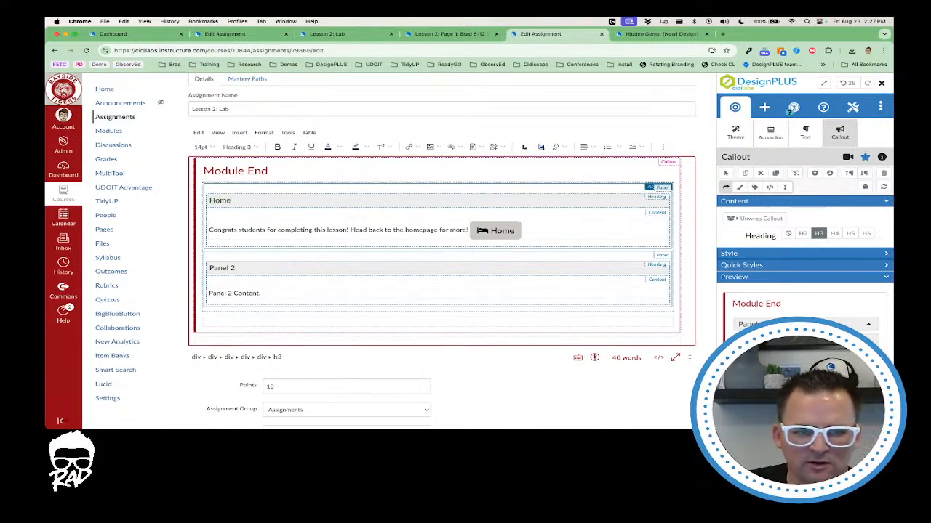
{"action": "triple_click", "coordinate": [248, 267]}
{"action": "type", "text": "Ot"}
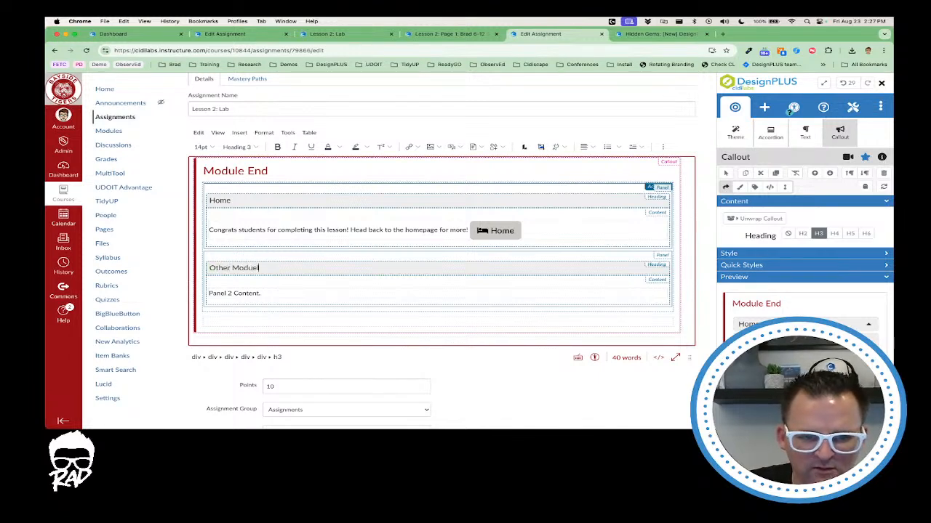
{"action": "type", "text": "her Moduel"}
{"action": "key", "text": "BackSpace"}
{"action": "key", "text": "BackSpace"}
{"action": "key", "text": "BackSpace"}
{"action": "key", "text": "BackSpace"}
{"action": "key", "text": "BackSpace"}
{"action": "key", "text": "BackSpace"}
{"action": "type", "text": "Lessons"}
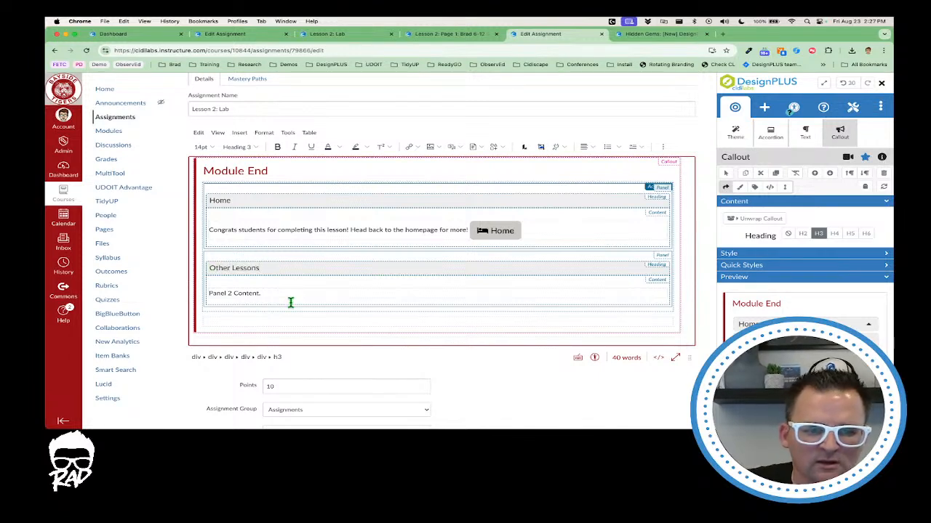
Step: Replace the placeholder content of the Other Lessons panel with a Module List element and load the course modules into it
{"action": "left_click", "coordinate": [285, 293]}
{"action": "triple_click", "coordinate": [285, 293]}
{"action": "key", "text": "BackSpace"}
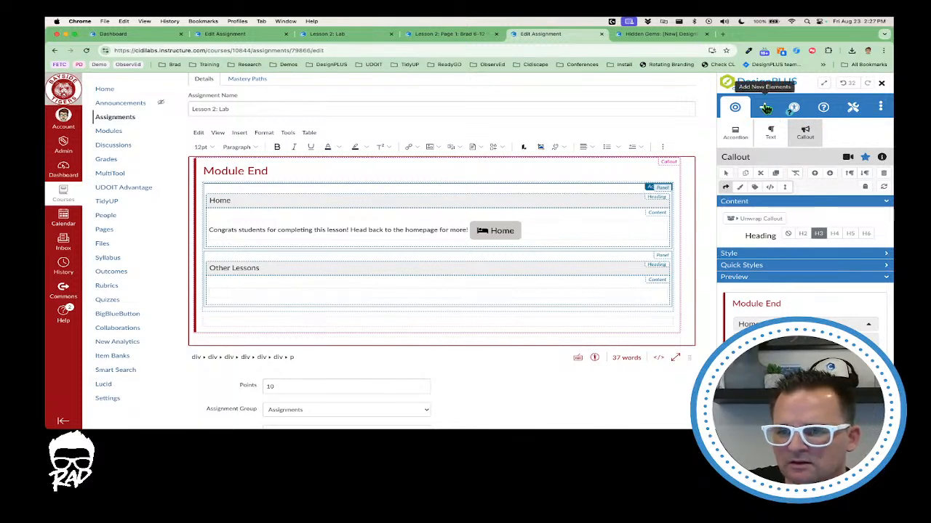
{"action": "left_click", "coordinate": [765, 108]}
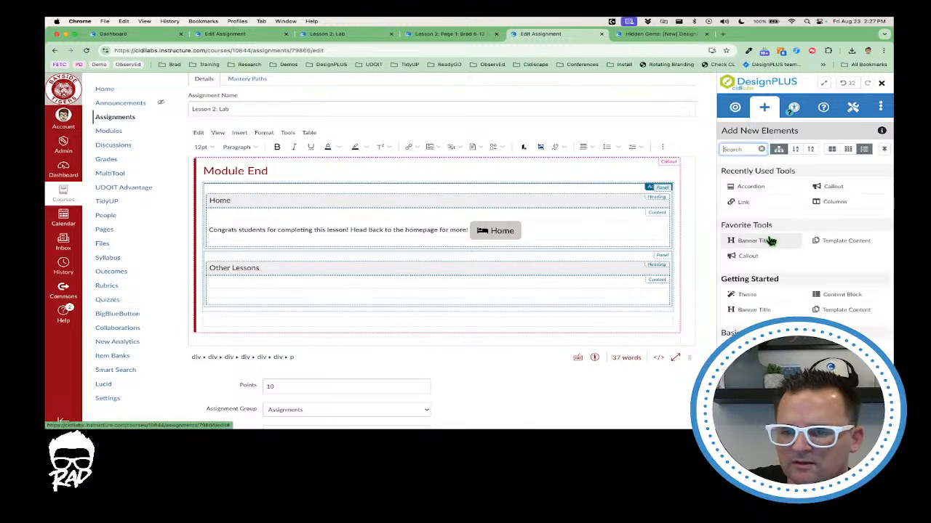
{"action": "scroll", "coordinate": [770, 241], "scroll_direction": "down", "scroll_amount": 5}
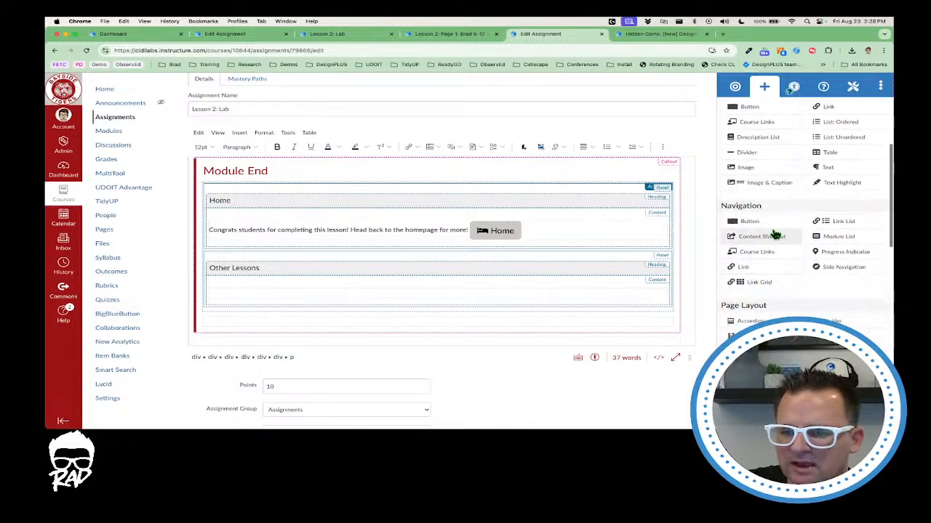
{"action": "left_click", "coordinate": [840, 237]}
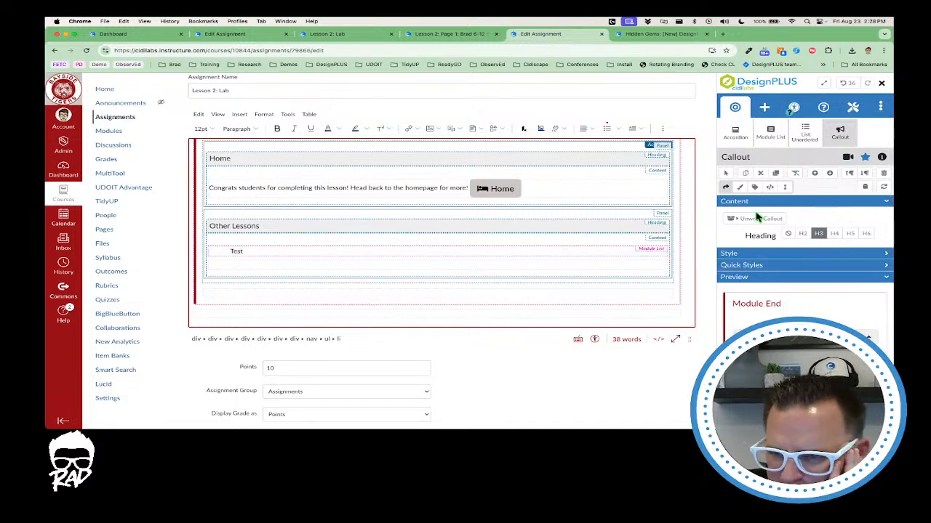
{"action": "left_click", "coordinate": [777, 142]}
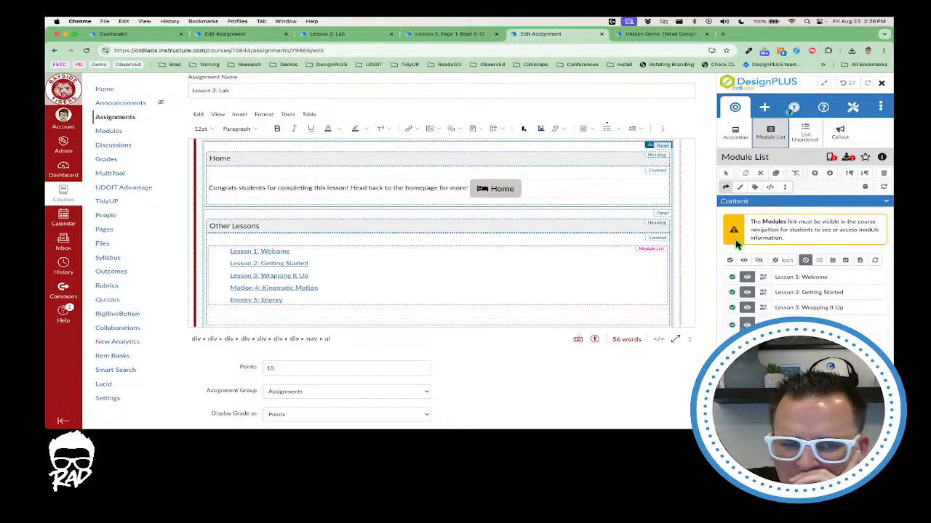
{"action": "scroll", "coordinate": [406, 276], "scroll_direction": "down", "scroll_amount": 1}
{"action": "left_click", "coordinate": [311, 259]}
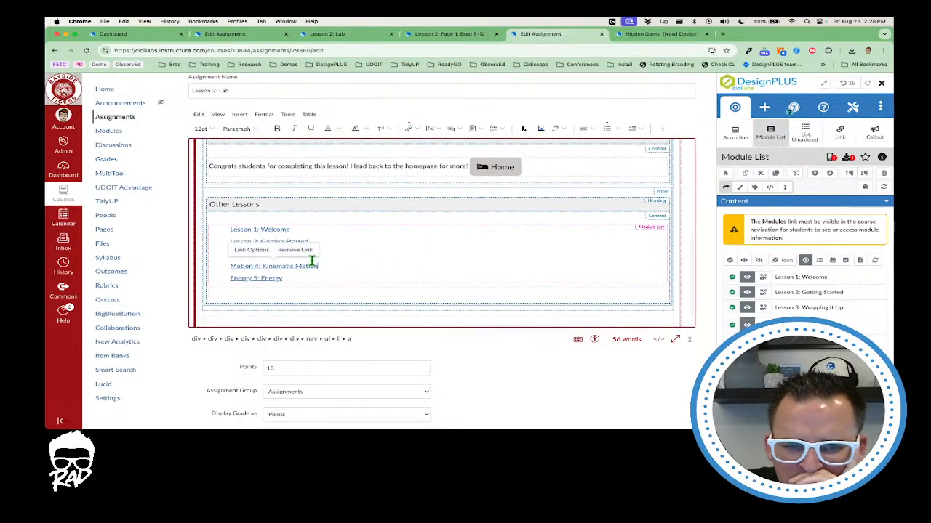
{"action": "left_click", "coordinate": [333, 231]}
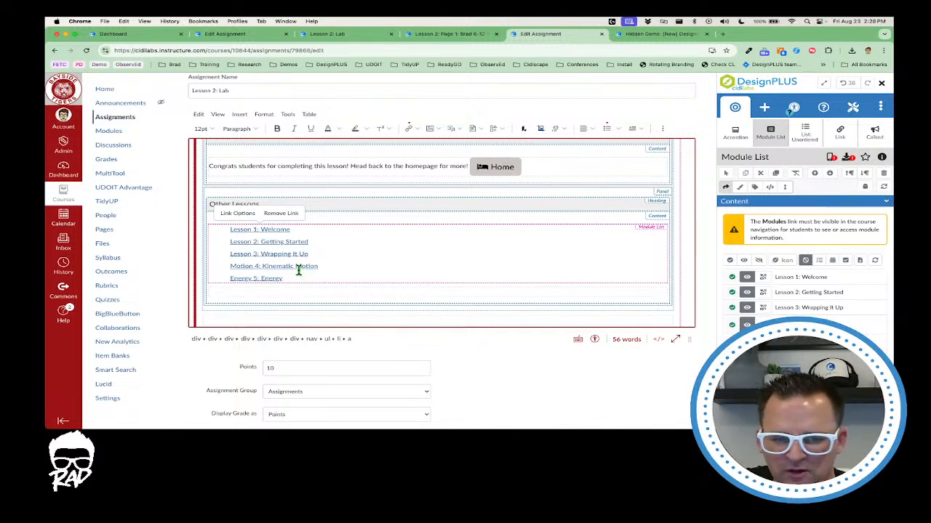
Step: Switch the module list to dates and set Lesson 1: Welcome to 08/05/2024 - 08/09/2024
{"action": "scroll", "coordinate": [756, 251], "scroll_direction": "down", "scroll_amount": 2}
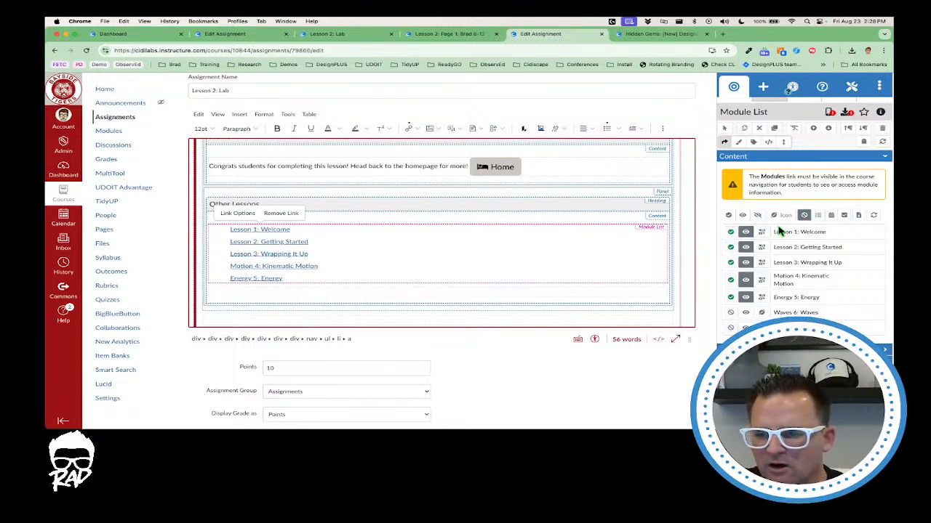
{"action": "left_click", "coordinate": [830, 216]}
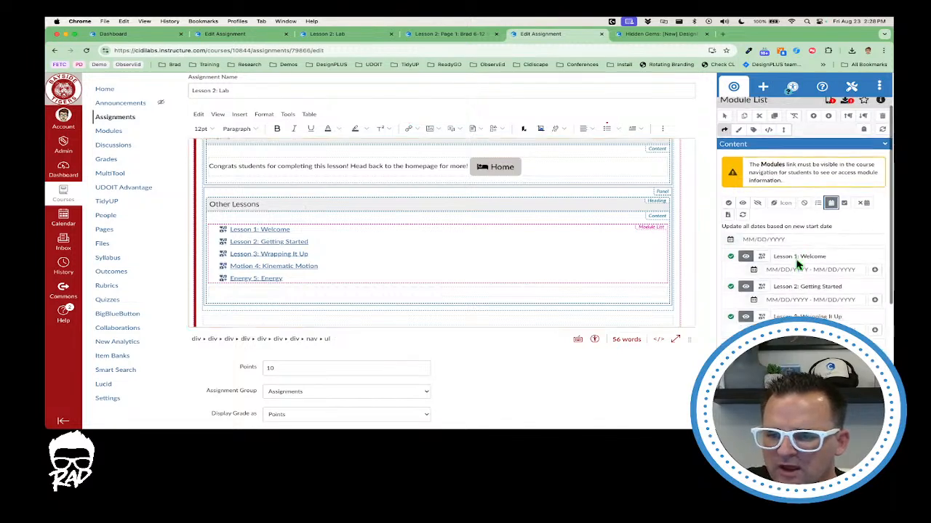
{"action": "scroll", "coordinate": [787, 248], "scroll_direction": "down", "scroll_amount": 1}
{"action": "left_click", "coordinate": [786, 247]}
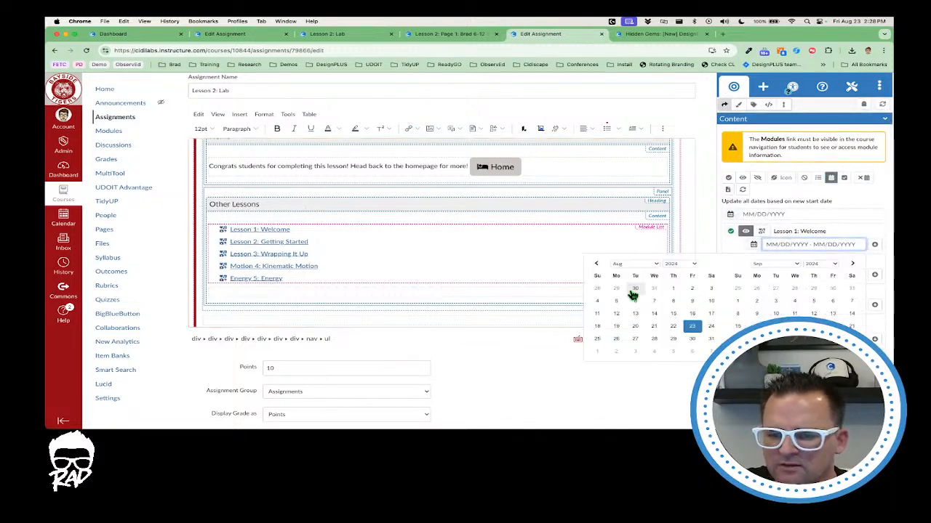
{"action": "left_click", "coordinate": [615, 300]}
{"action": "left_click", "coordinate": [691, 300]}
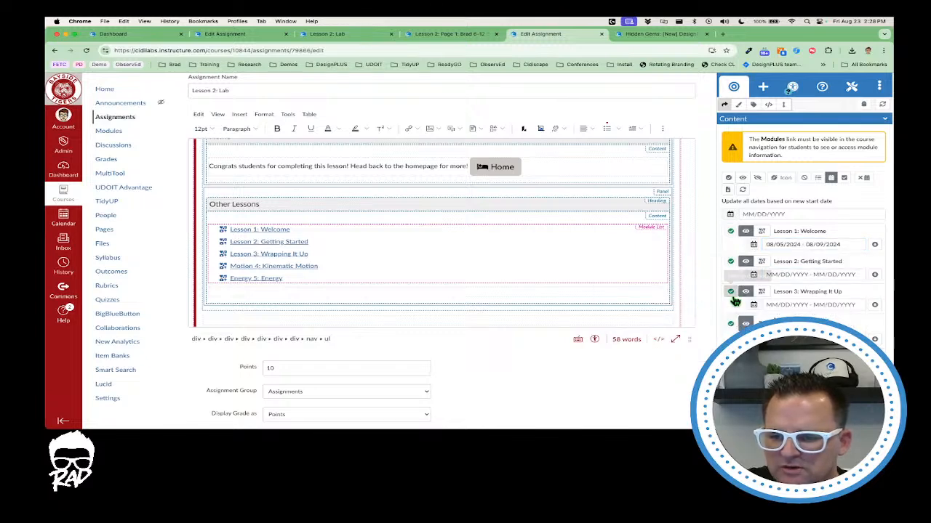
Step: Set the dates of Lesson 2: Getting Started to 08/12/2024 - 08/16/2024 and Lesson 3: Wrapping It Up to 08/19/2024 - 08/23/2024
{"action": "left_click", "coordinate": [773, 274]}
{"action": "left_click", "coordinate": [616, 343]}
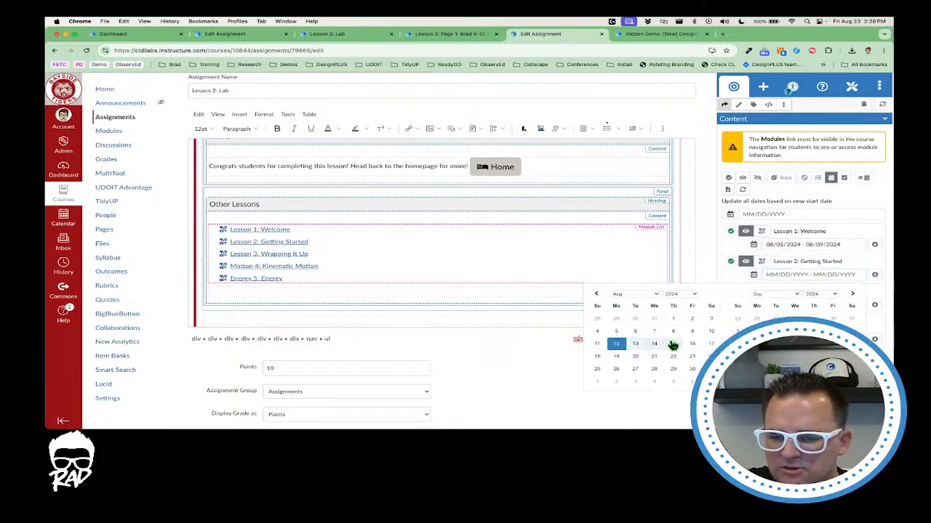
{"action": "left_click", "coordinate": [691, 344]}
{"action": "left_click", "coordinate": [774, 304]}
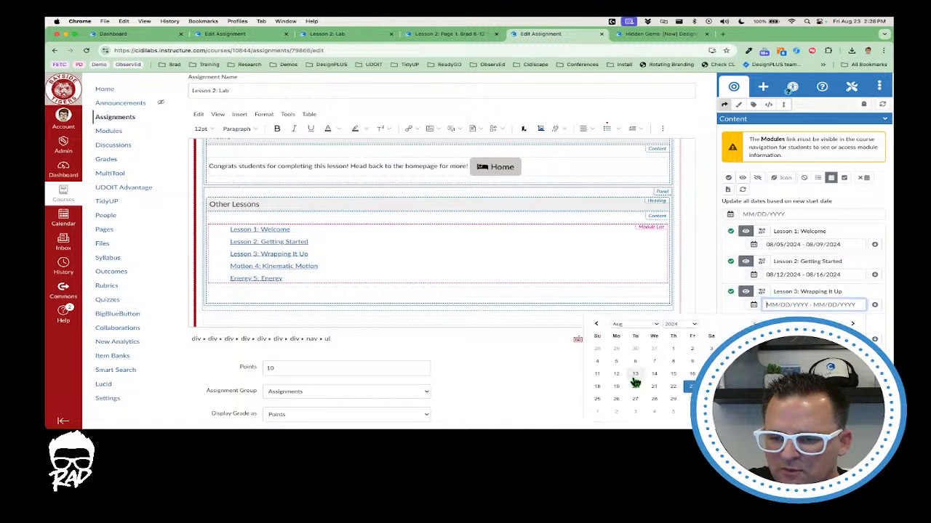
{"action": "left_click", "coordinate": [616, 386]}
{"action": "left_click", "coordinate": [690, 388]}
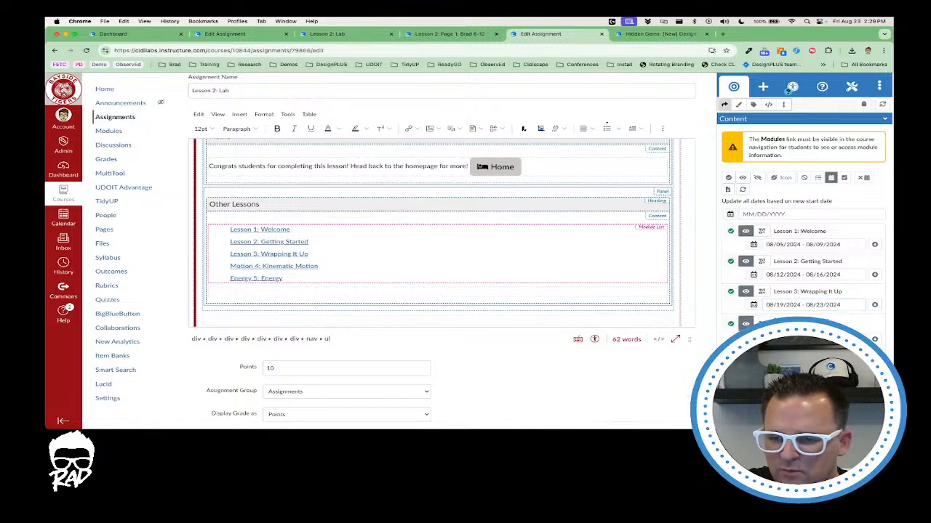
{"action": "scroll", "coordinate": [632, 412], "scroll_direction": "down", "scroll_amount": 3}
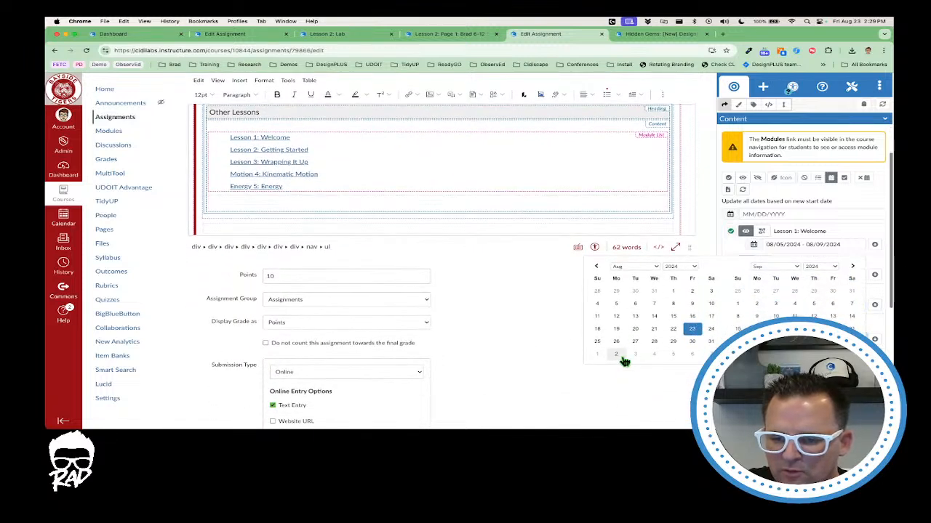
Step: Set the dates of Motion 4: Kinematic Motion to 08/26/2024 - 08/30/2024 and Energy 5: Energy to 09/02/2024 - 09/06/2024
{"action": "left_click", "coordinate": [615, 342]}
{"action": "left_click", "coordinate": [693, 342]}
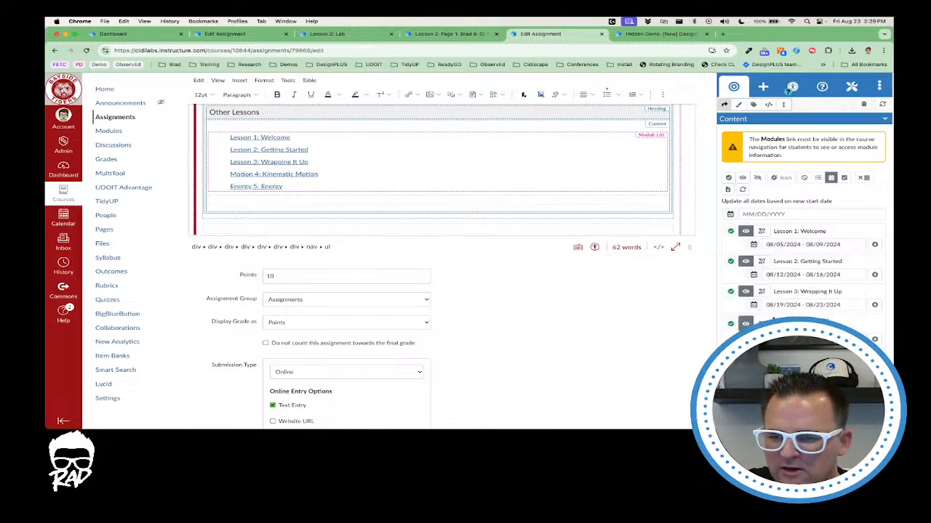
{"action": "scroll", "coordinate": [800, 262], "scroll_direction": "down", "scroll_amount": 2}
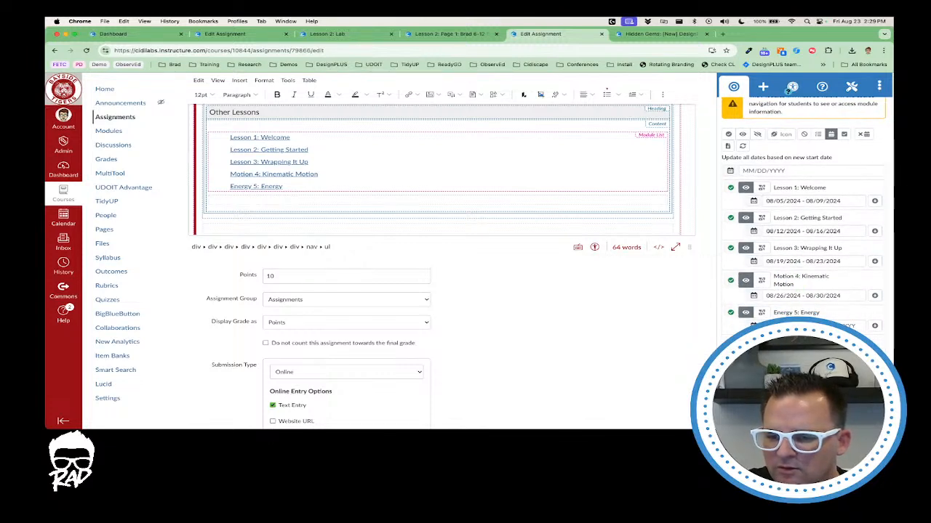
{"action": "left_click", "coordinate": [785, 324]}
{"action": "left_click", "coordinate": [759, 383]}
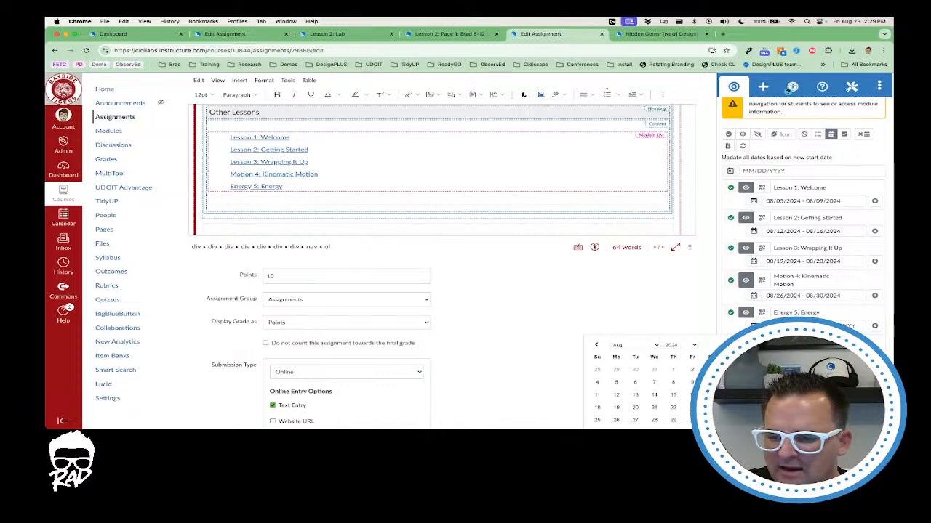
{"action": "left_click", "coordinate": [835, 383]}
{"action": "scroll", "coordinate": [809, 288], "scroll_direction": "down", "scroll_amount": 1}
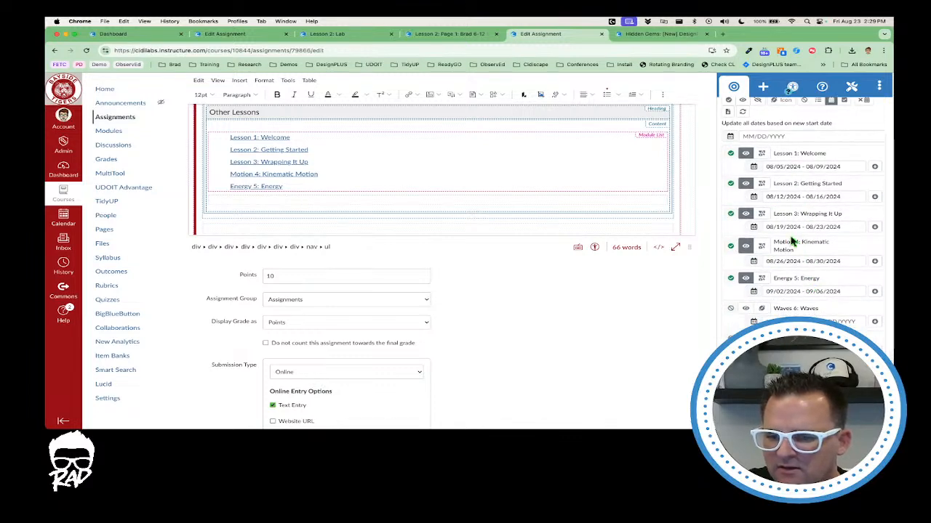
{"action": "scroll", "coordinate": [793, 242], "scroll_direction": "down", "scroll_amount": 2}
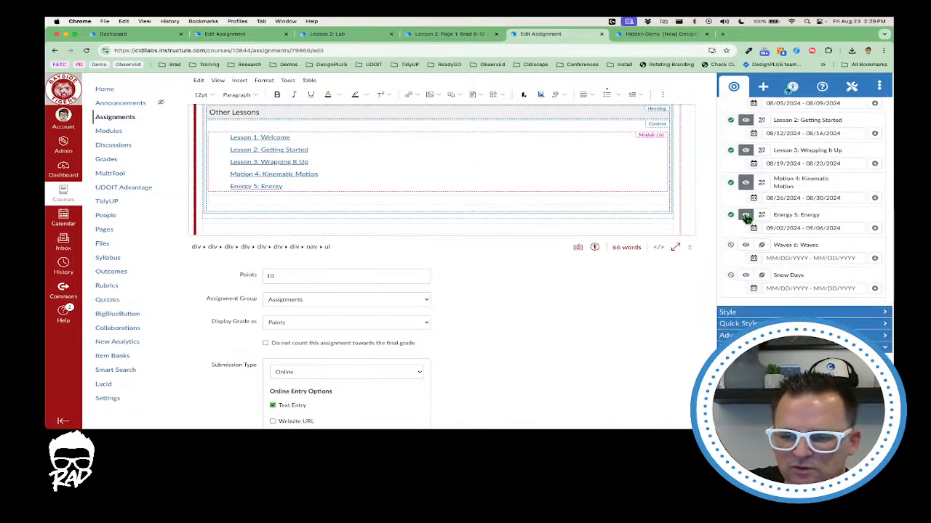
Step: Try the module list's desktop layout in two and three columns and return it to one column
{"action": "scroll", "coordinate": [773, 226], "scroll_direction": "down", "scroll_amount": 2}
{"action": "left_click", "coordinate": [767, 269]}
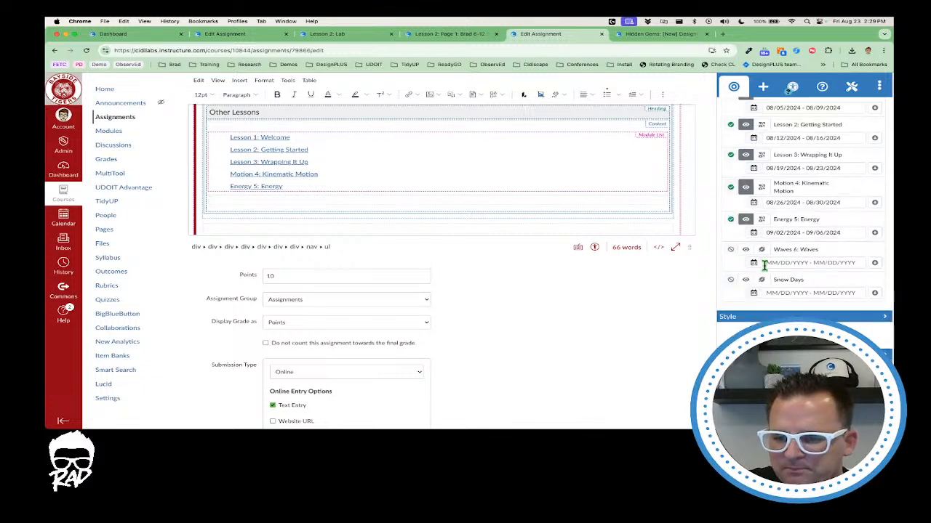
{"action": "scroll", "coordinate": [765, 264], "scroll_direction": "down", "scroll_amount": 2}
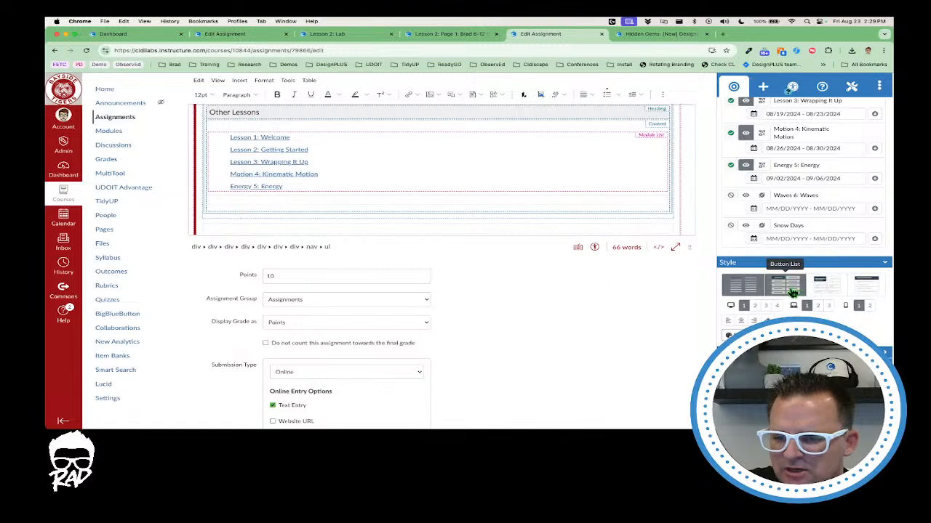
{"action": "left_click", "coordinate": [755, 306]}
{"action": "left_click", "coordinate": [766, 306]}
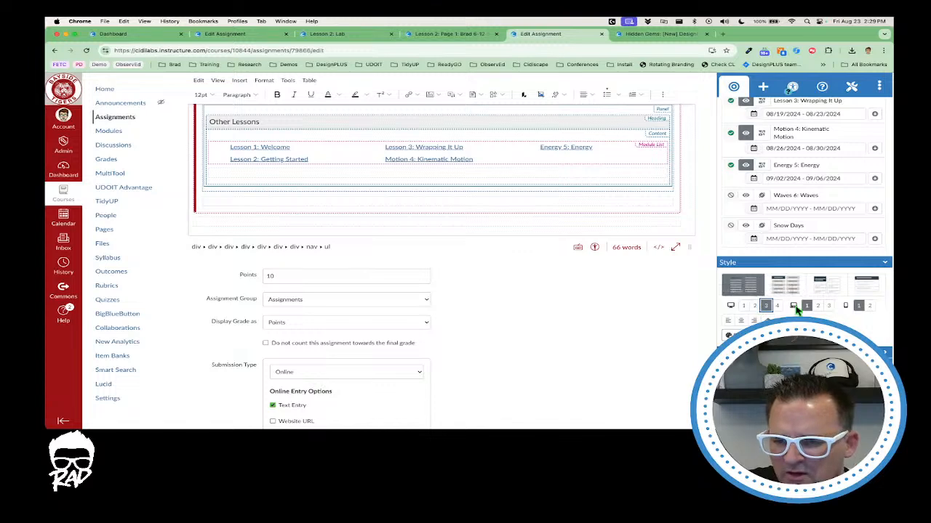
{"action": "left_click", "coordinate": [745, 306]}
Step: Set the module list's active color to the first red branding color and look over its quick styles
{"action": "scroll", "coordinate": [770, 307], "scroll_direction": "down", "scroll_amount": 3}
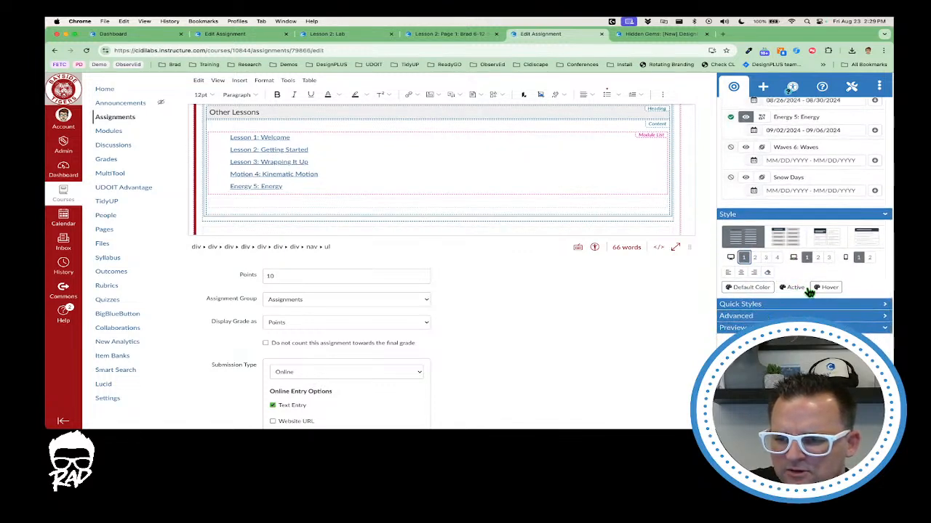
{"action": "left_click", "coordinate": [789, 287]}
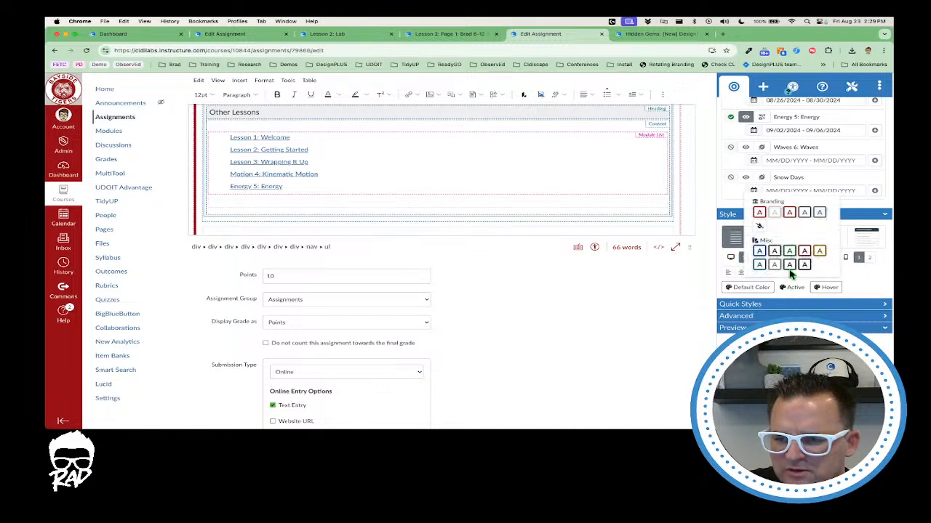
{"action": "left_click", "coordinate": [759, 213]}
{"action": "scroll", "coordinate": [769, 305], "scroll_direction": "up", "scroll_amount": 1}
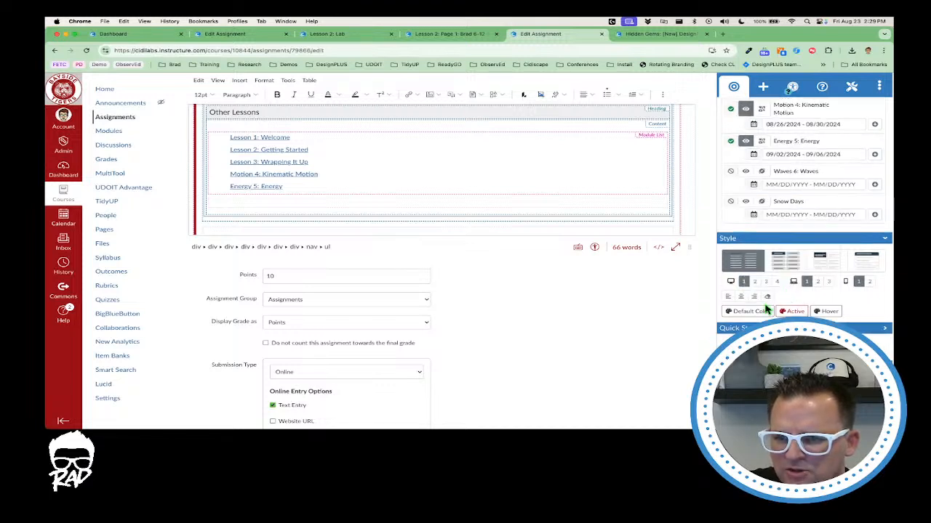
{"action": "scroll", "coordinate": [769, 305], "scroll_direction": "down", "scroll_amount": 1}
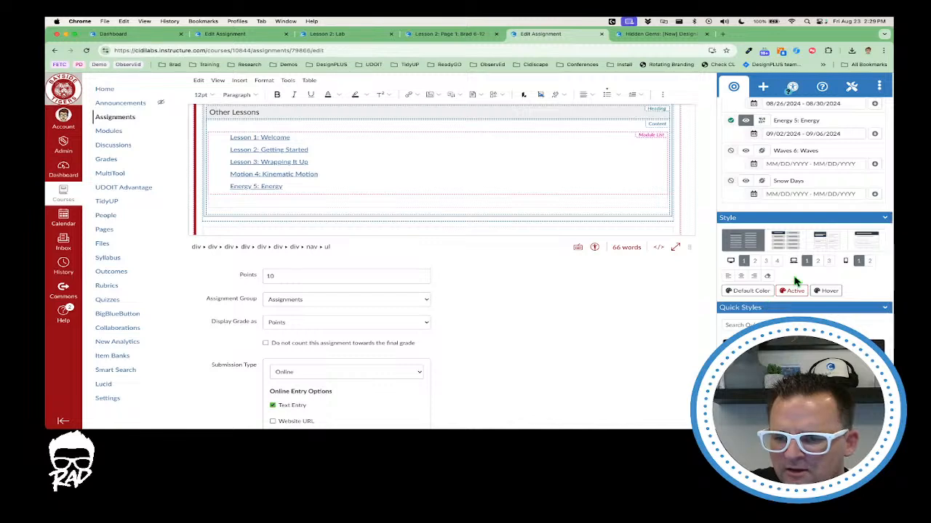
{"action": "scroll", "coordinate": [794, 282], "scroll_direction": "down", "scroll_amount": 1}
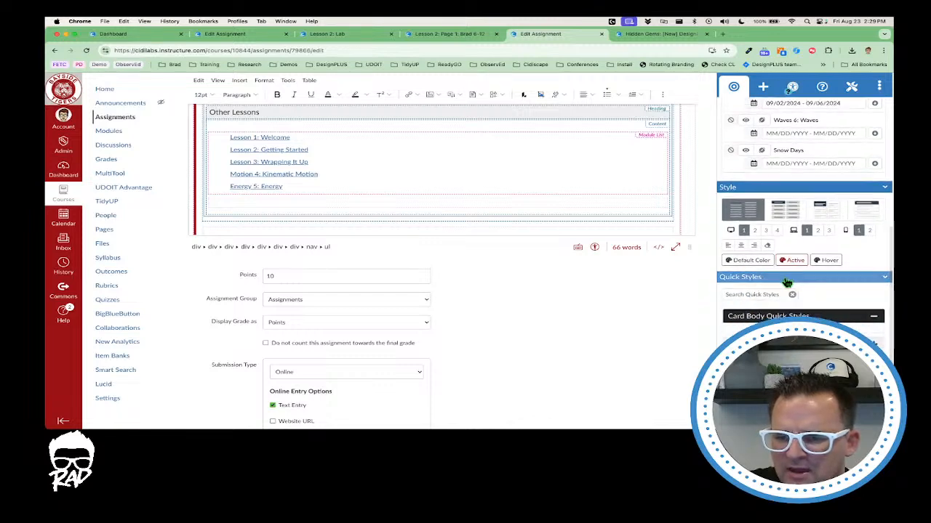
{"action": "scroll", "coordinate": [799, 294], "scroll_direction": "up", "scroll_amount": 2}
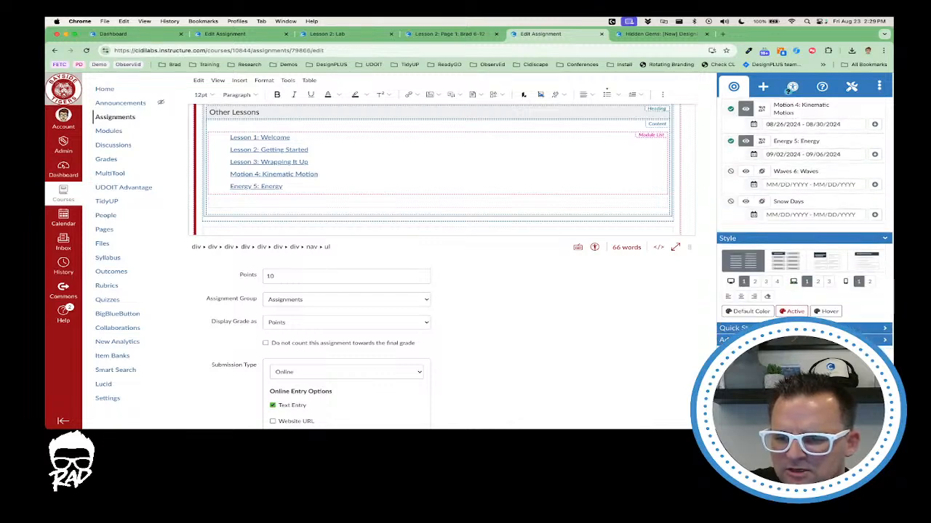
Step: Set the module list's Quick Links to All and apply the tabbed button style to them
{"action": "scroll", "coordinate": [800, 295], "scroll_direction": "down", "scroll_amount": 1}
{"action": "scroll", "coordinate": [752, 240], "scroll_direction": "down", "scroll_amount": 5}
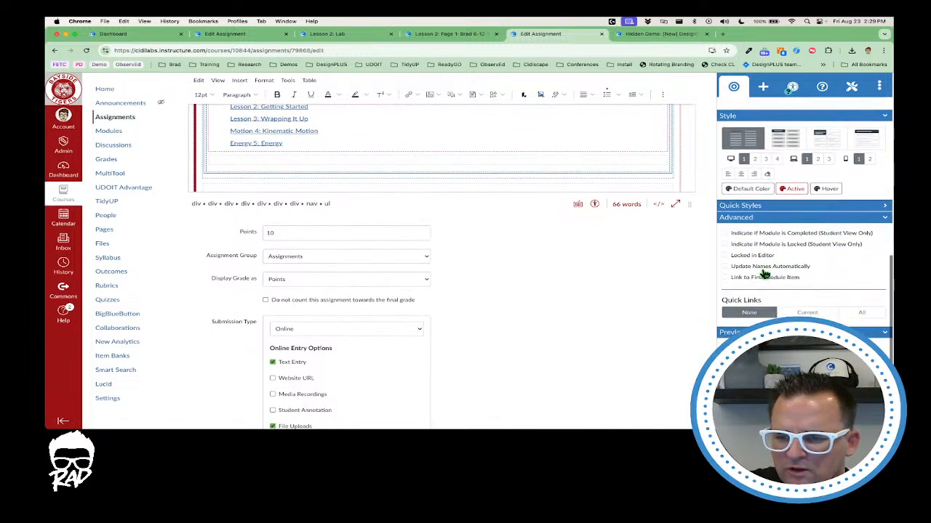
{"action": "left_click", "coordinate": [861, 313]}
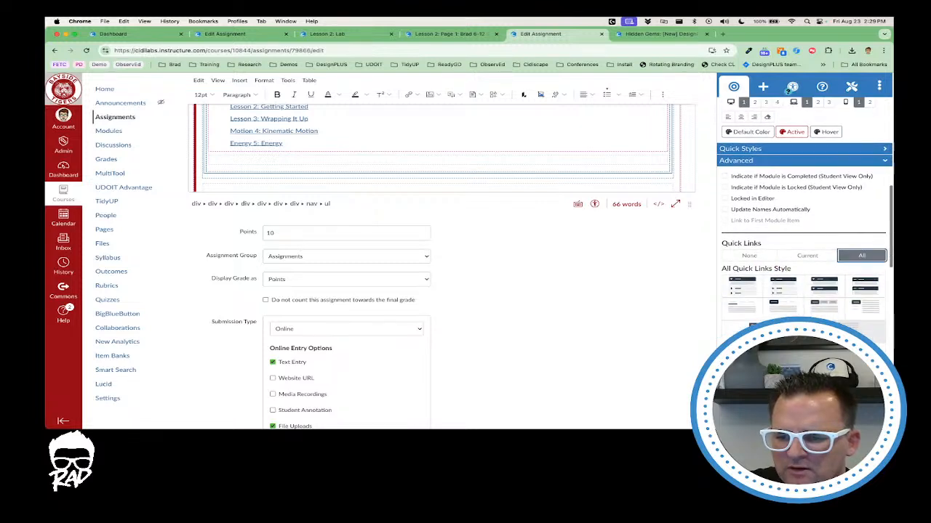
{"action": "left_click", "coordinate": [821, 311]}
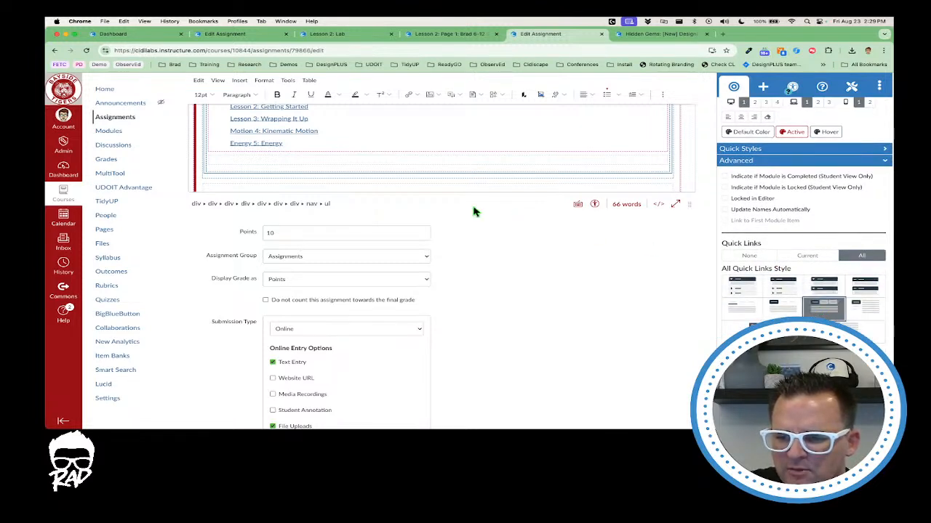
{"action": "scroll", "coordinate": [781, 247], "scroll_direction": "down", "scroll_amount": 5}
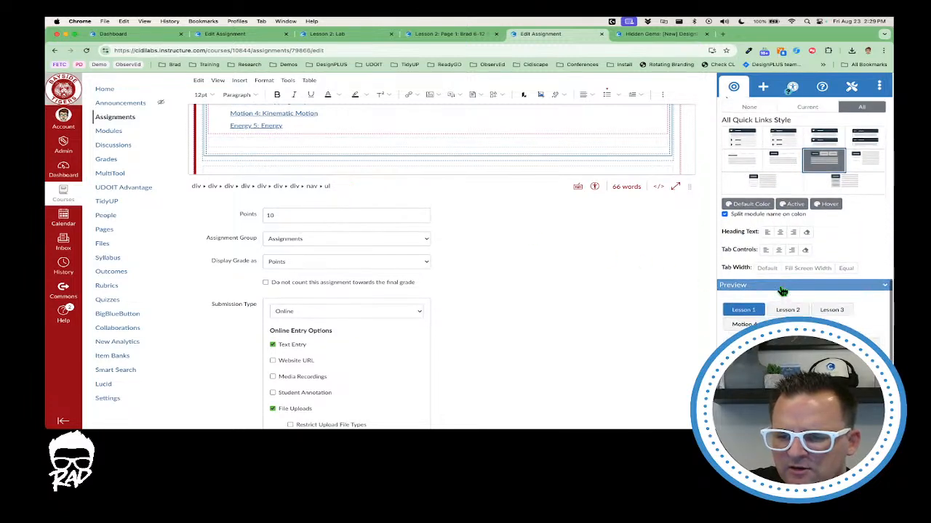
Step: Examine the items listed under each lesson, Motion 4 and Energy 5 tab in the quick links preview
{"action": "left_click", "coordinate": [783, 240]}
{"action": "left_click", "coordinate": [828, 240]}
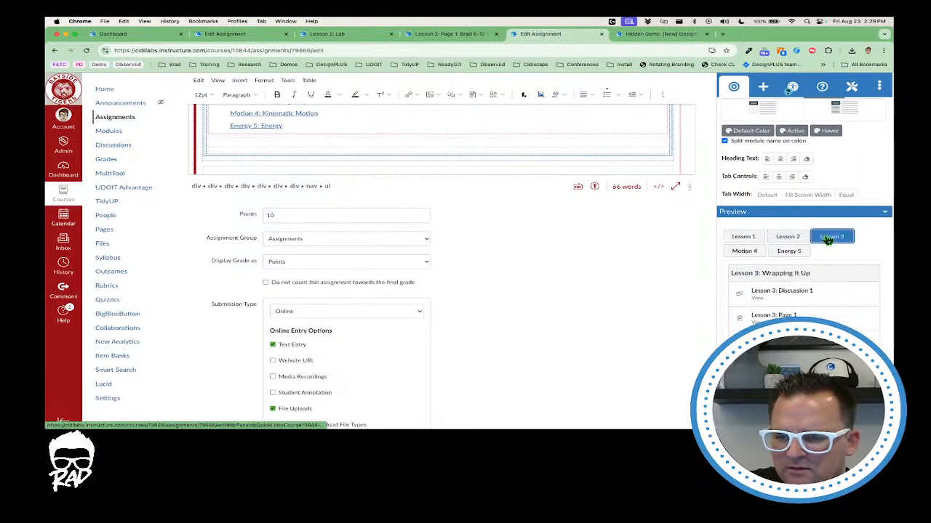
{"action": "left_click", "coordinate": [737, 253]}
{"action": "left_click", "coordinate": [792, 252]}
{"action": "left_click", "coordinate": [745, 237]}
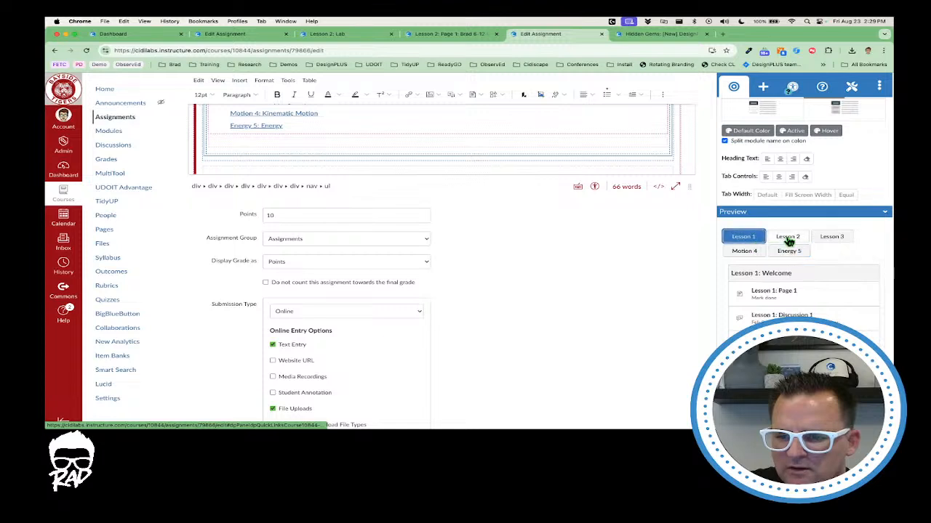
{"action": "left_click", "coordinate": [831, 237]}
{"action": "left_click", "coordinate": [760, 251]}
{"action": "left_click", "coordinate": [789, 251]}
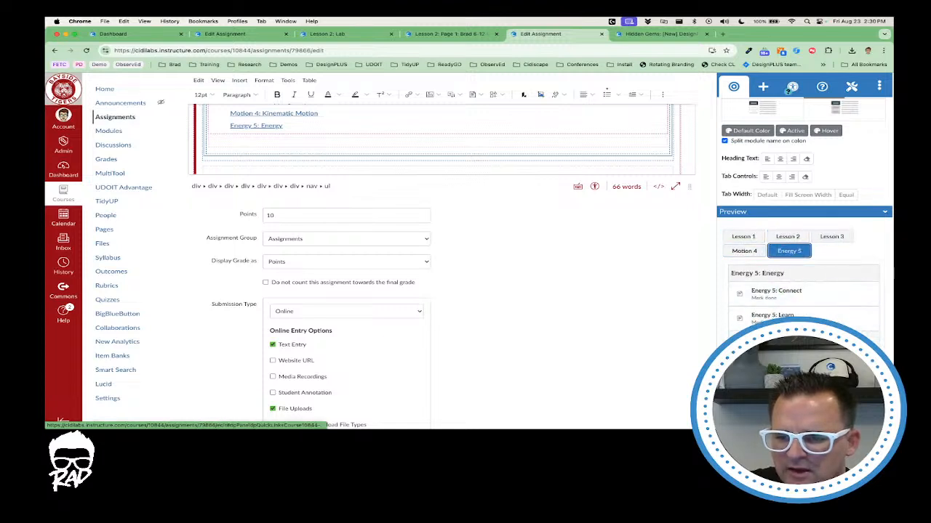
Step: Make the rich content editor taller so both the Home and Other Lessons panels fit in it
{"action": "scroll", "coordinate": [509, 173], "scroll_direction": "up", "scroll_amount": 5}
{"action": "scroll", "coordinate": [328, 156], "scroll_direction": "down", "scroll_amount": 2}
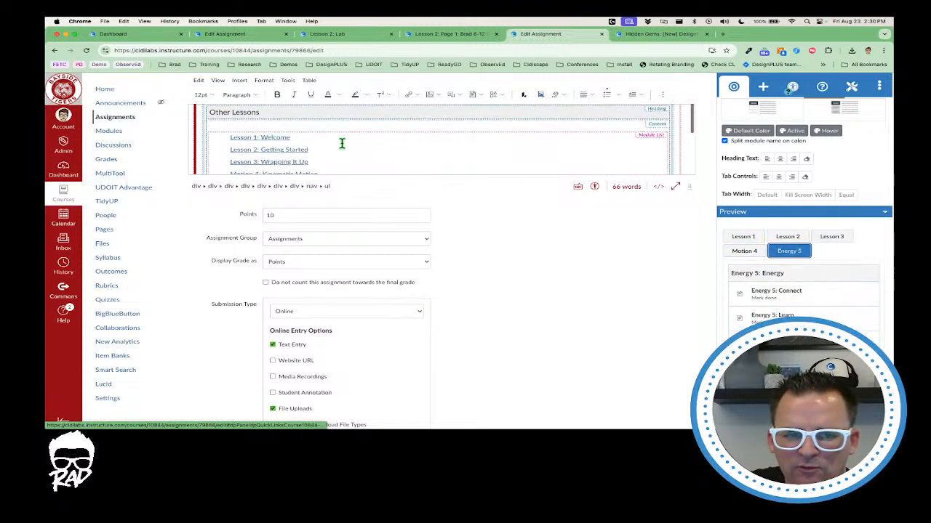
{"action": "scroll", "coordinate": [658, 158], "scroll_direction": "up", "scroll_amount": 2}
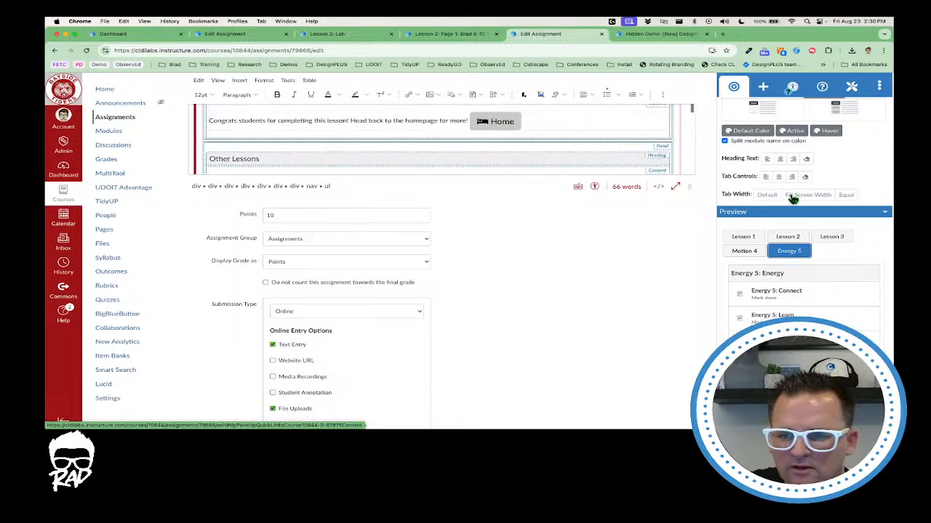
{"action": "scroll", "coordinate": [821, 209], "scroll_direction": "up", "scroll_amount": 5}
{"action": "scroll", "coordinate": [821, 210], "scroll_direction": "up", "scroll_amount": 5}
{"action": "left_click_drag", "start_coordinate": [689, 186], "coordinate": [690, 357]}
{"action": "scroll", "coordinate": [804, 251], "scroll_direction": "up", "scroll_amount": 5}
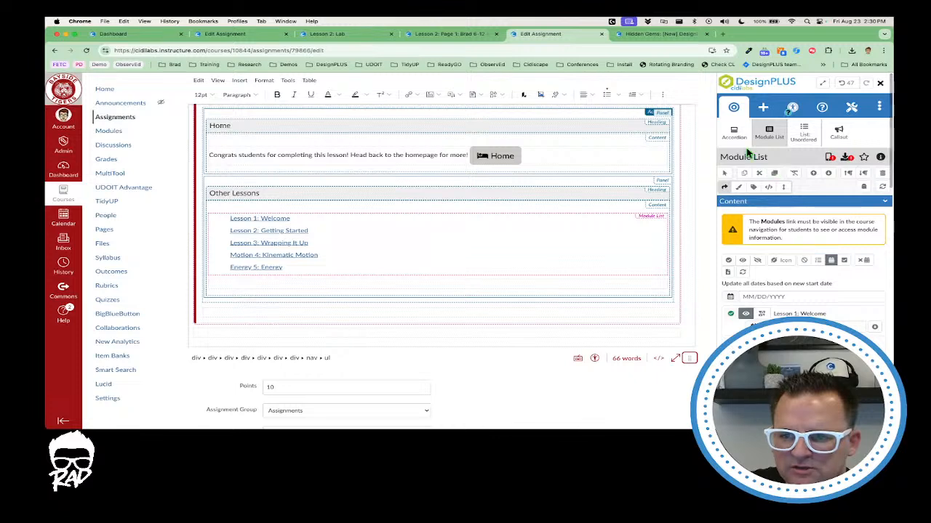
Step: Delete the empty paragraph between the Module End heading and the accordion
{"action": "left_click", "coordinate": [616, 164]}
{"action": "scroll", "coordinate": [565, 187], "scroll_direction": "up", "scroll_amount": 2}
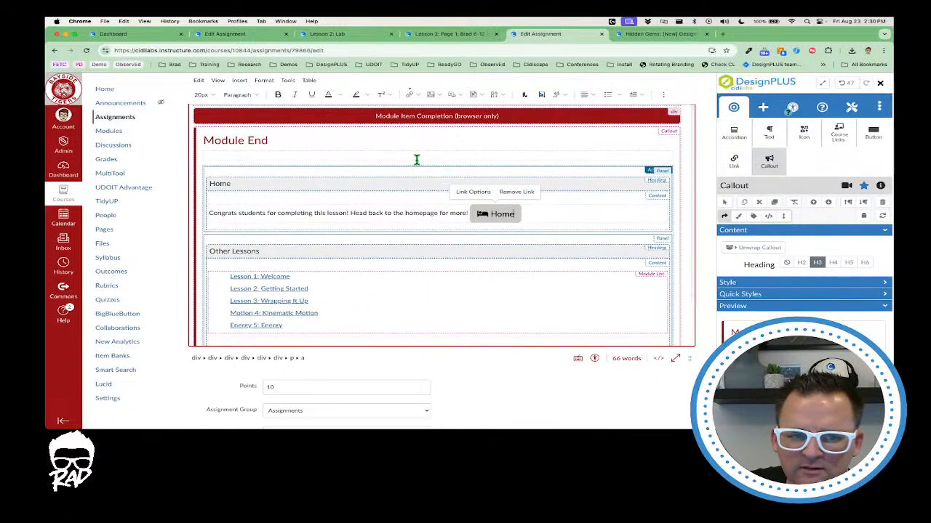
{"action": "left_click", "coordinate": [339, 160]}
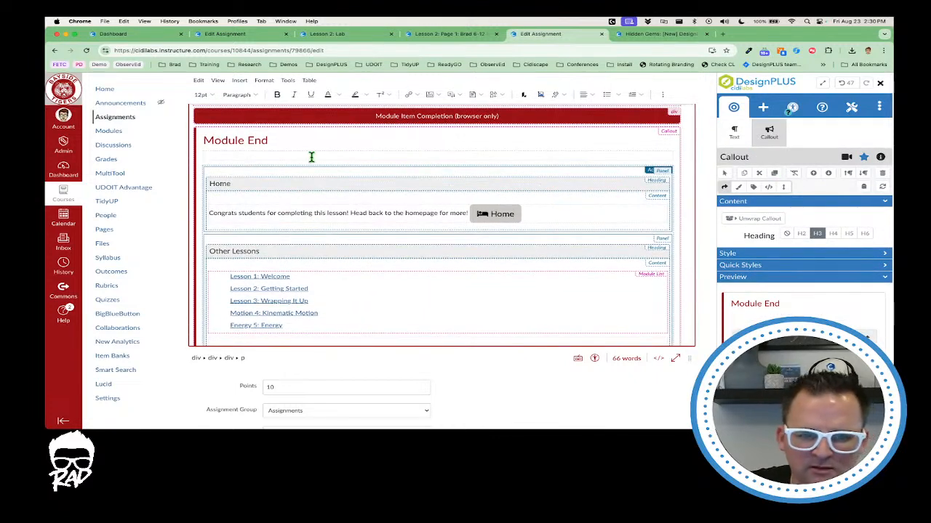
{"action": "key", "text": "Delete"}
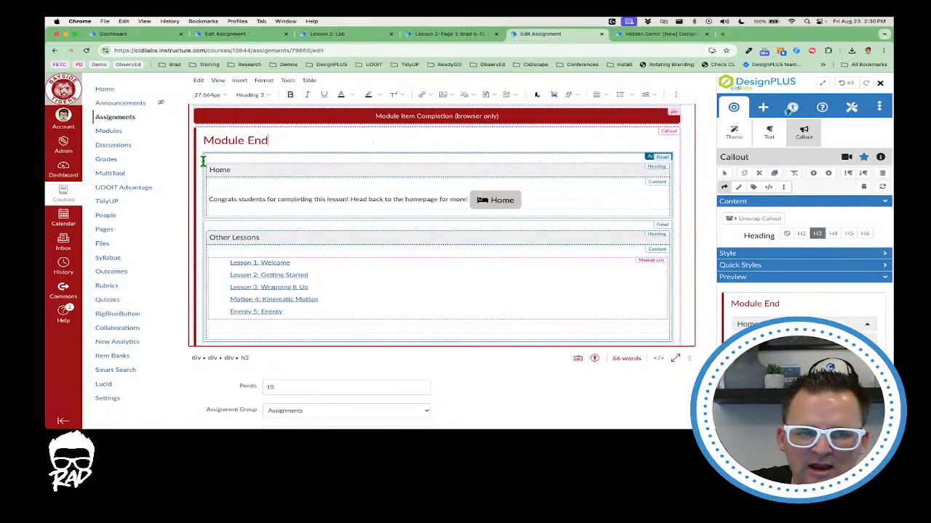
Step: Replace the Column 1 placeholder in the content block with the filler text "lksdjafjasdj fd;asfjkl"
{"action": "scroll", "coordinate": [516, 224], "scroll_direction": "up", "scroll_amount": 5}
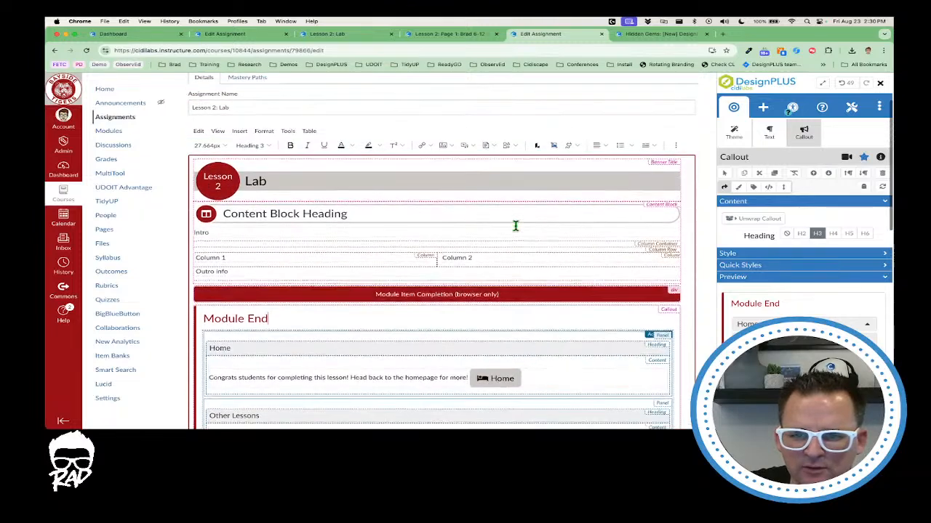
{"action": "scroll", "coordinate": [515, 225], "scroll_direction": "up", "scroll_amount": 3}
{"action": "scroll", "coordinate": [581, 245], "scroll_direction": "down", "scroll_amount": 2}
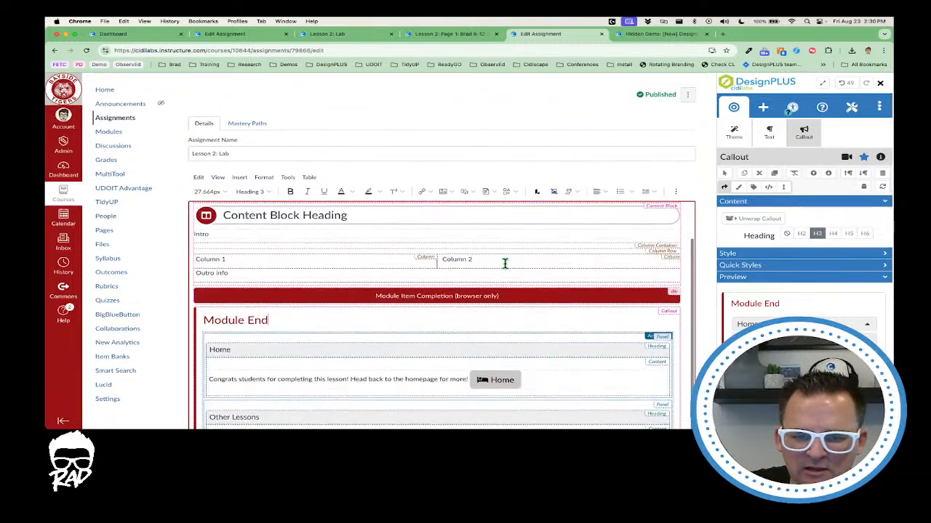
{"action": "scroll", "coordinate": [560, 349], "scroll_direction": "down", "scroll_amount": 3}
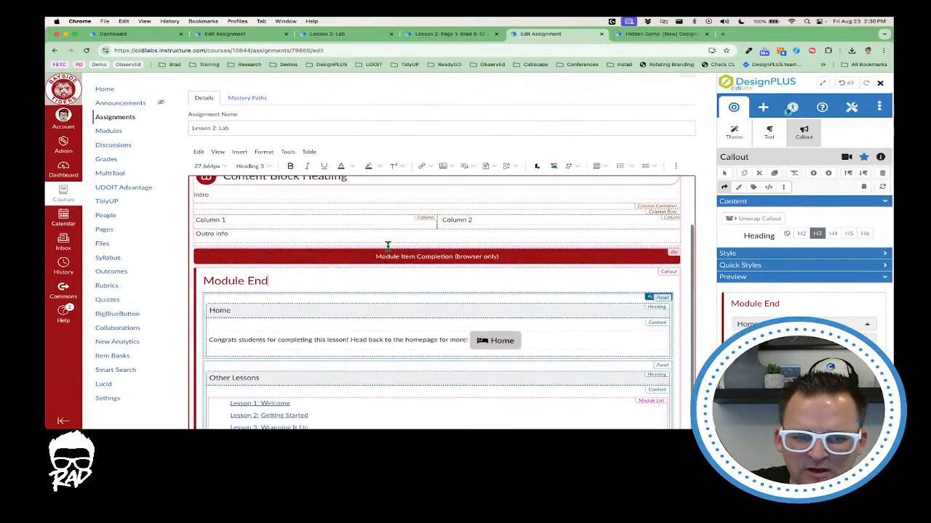
{"action": "scroll", "coordinate": [387, 246], "scroll_direction": "up", "scroll_amount": 2}
{"action": "left_click", "coordinate": [295, 274]}
{"action": "triple_click", "coordinate": [296, 273]}
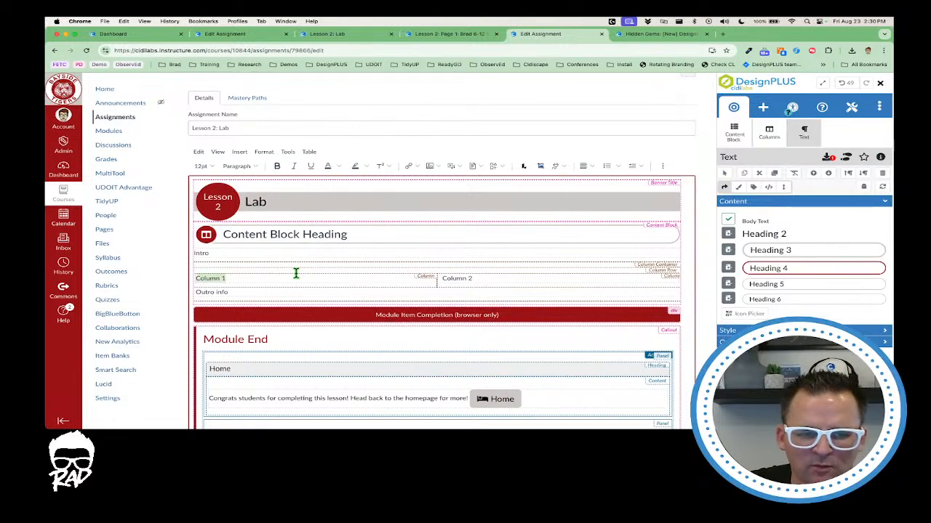
{"action": "type", "text": "lksdjfajsdj fd;asfjkl"}
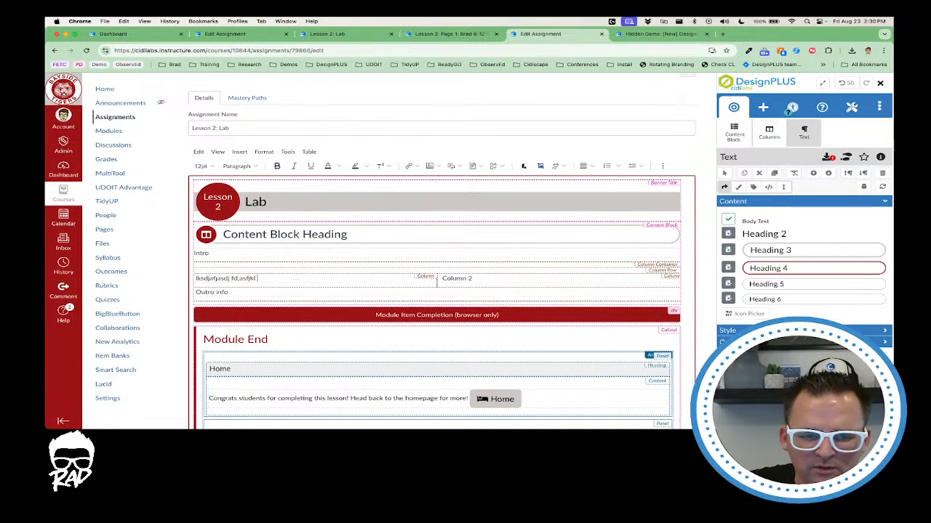
{"action": "type", "text": " #content"}
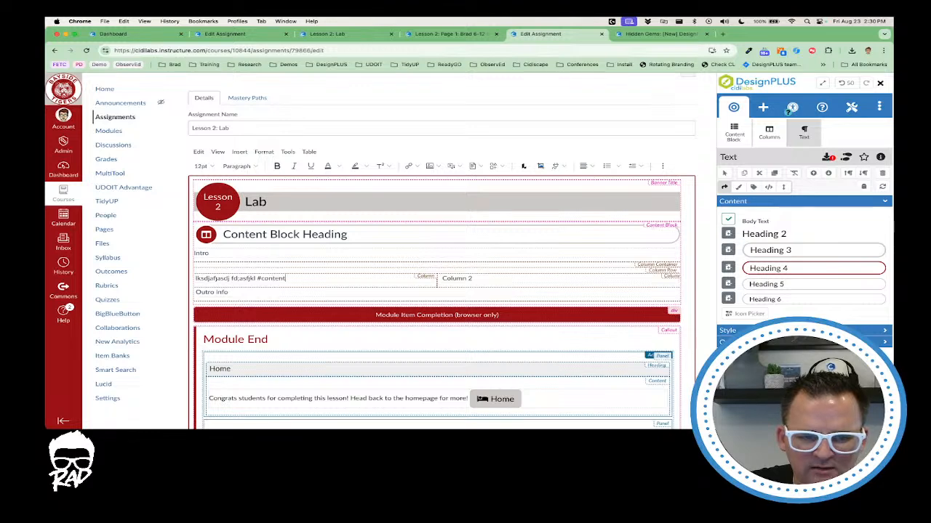
{"action": "key", "text": "alt+shift+Left"}
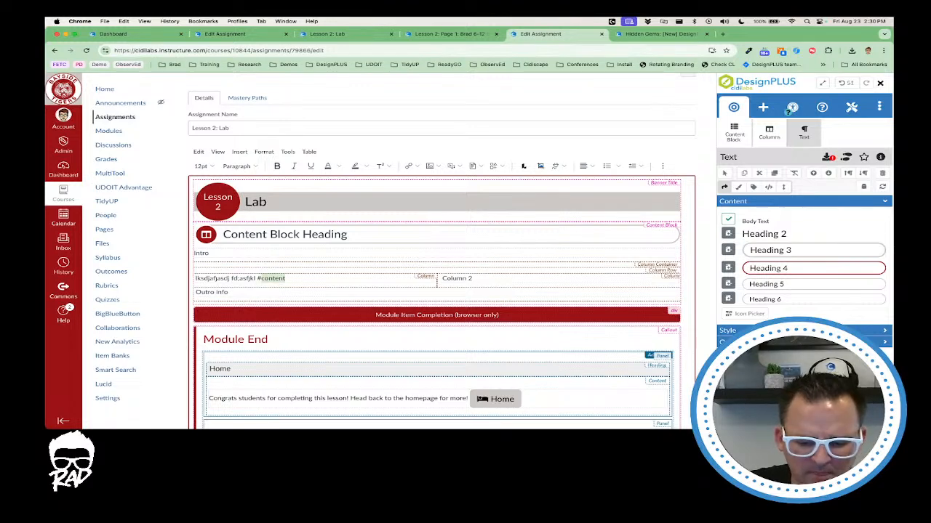
{"action": "key", "text": "BackSpace"}
{"action": "key", "text": "BackSpace"}
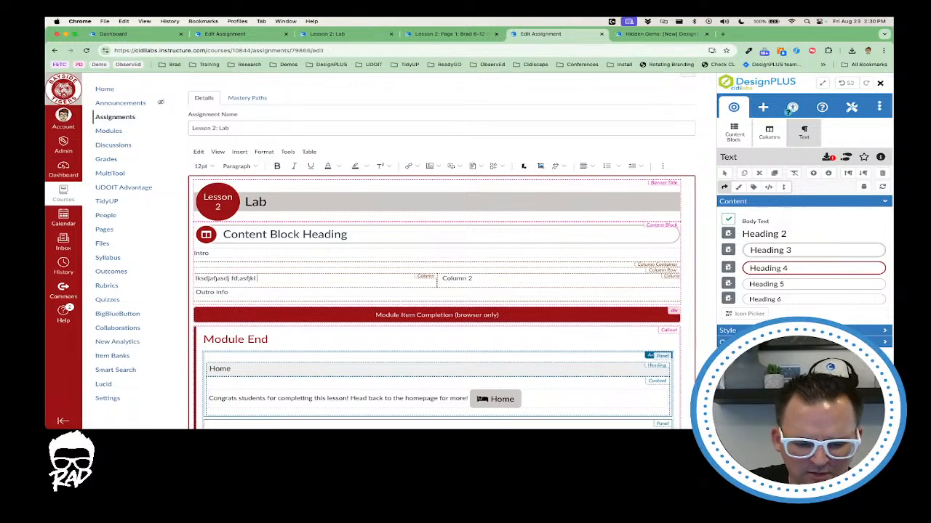
{"action": "type", "text": "#"}
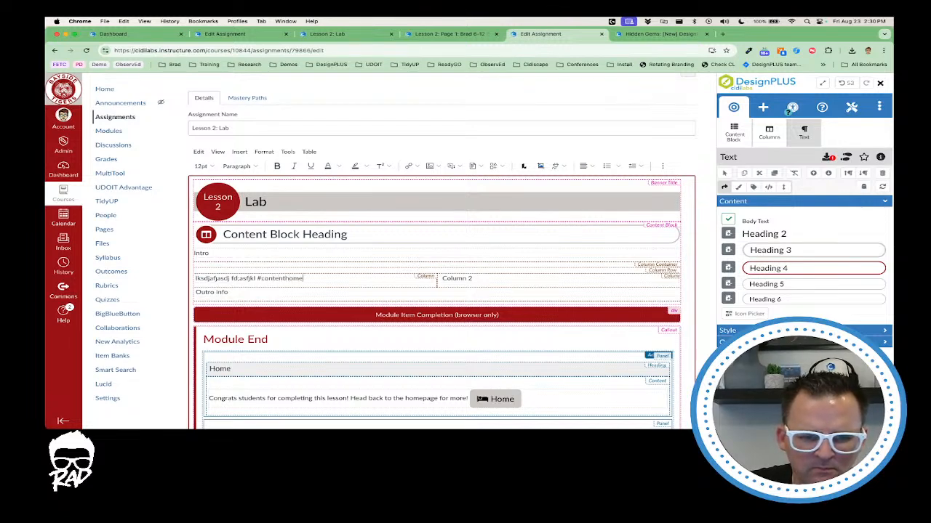
{"action": "type", "text": "content"}
{"action": "key", "text": "alt+shift+Left"}
{"action": "type", "text": "ch"}
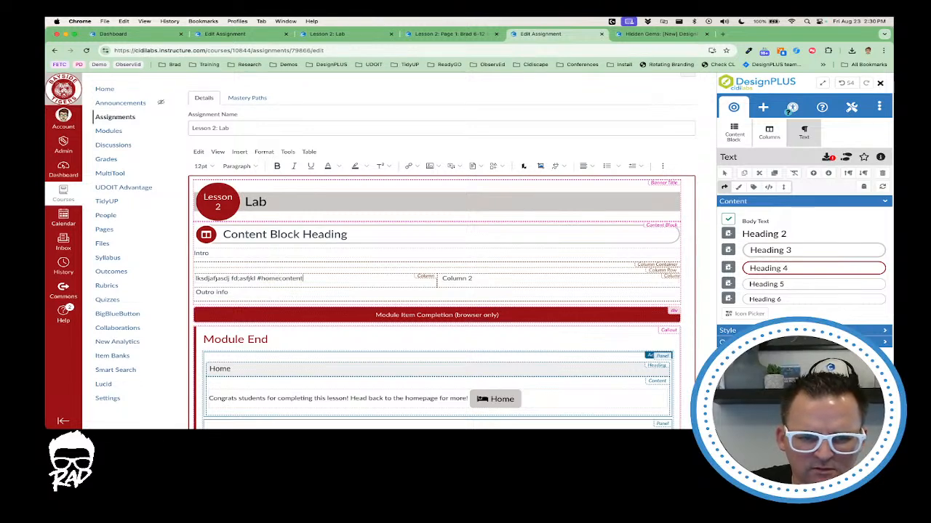
{"action": "key", "text": "alt+shift+Left"}
{"action": "type", "text": "page"}
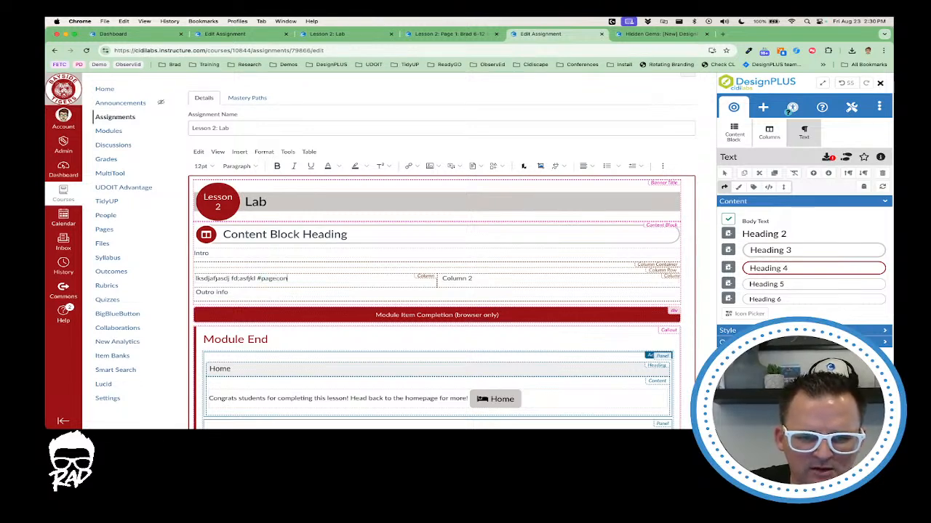
{"action": "key", "text": "alt+shift+Left"}
{"action": "key", "text": "alt+shift+Left"}
{"action": "key", "text": "BackSpace"}
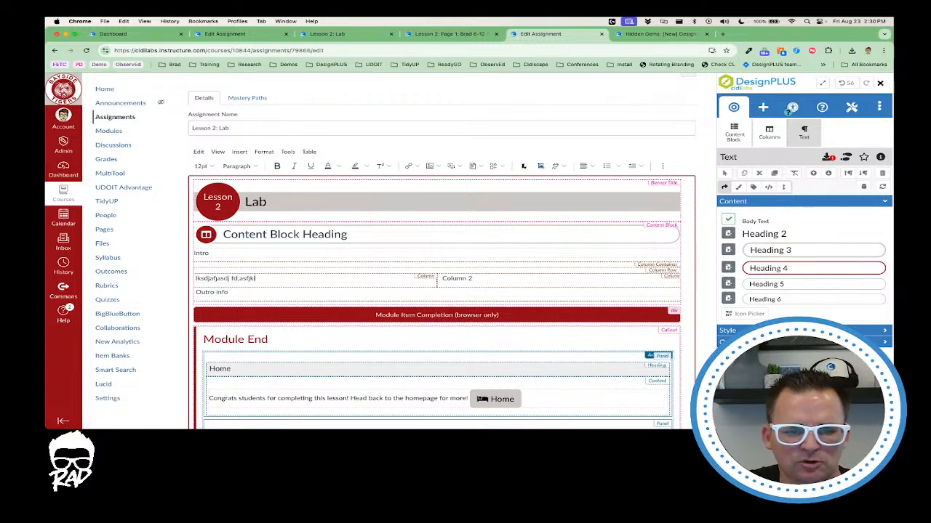
Step: Fill the first column of the content block with several lines by repeatedly duplicating its existing filler text
{"action": "key", "text": "alt+shift+Left"}
{"action": "key", "text": "alt+shift+Left"}
{"action": "key", "text": "super+c"}
{"action": "key", "text": "Right"}
{"action": "key", "text": "super+v"}
{"action": "key", "text": "super+v"}
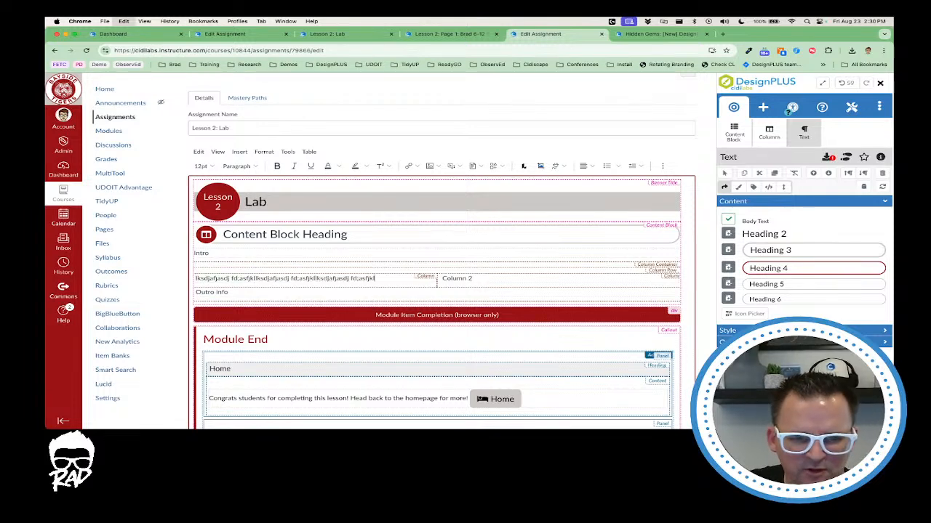
{"action": "key", "text": "super+v"}
{"action": "key", "text": "shift+Up"}
{"action": "key", "text": "alt+shift+Left"}
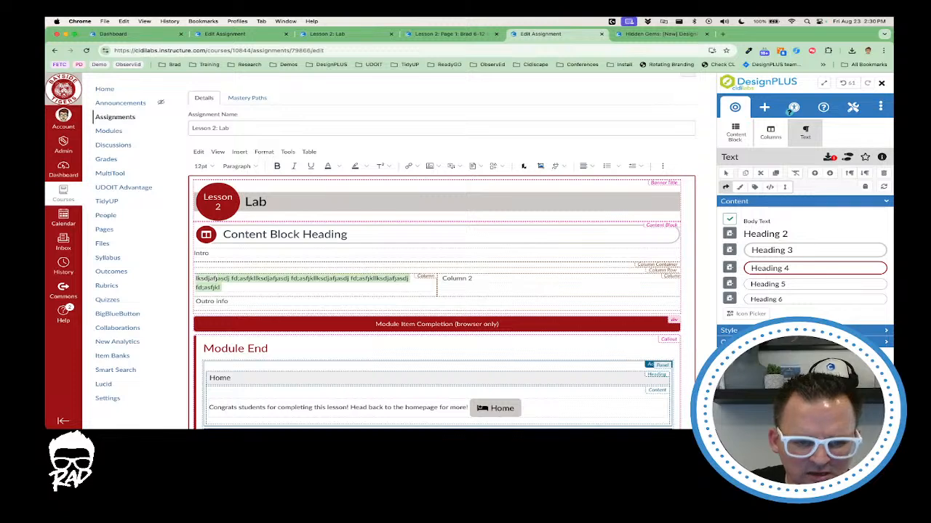
{"action": "key", "text": "super+c"}
{"action": "key", "text": "Right"}
{"action": "key", "text": "super+v"}
{"action": "key", "text": "super+v"}
{"action": "key", "text": "super+v"}
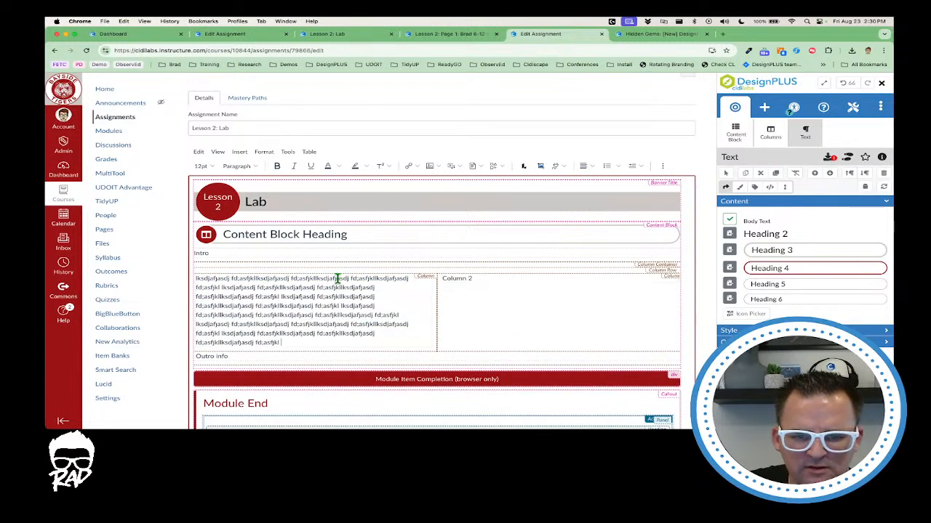
Step: Replace the Column 2 placeholder with repeated copies of the copied filler text
{"action": "triple_click", "coordinate": [488, 278]}
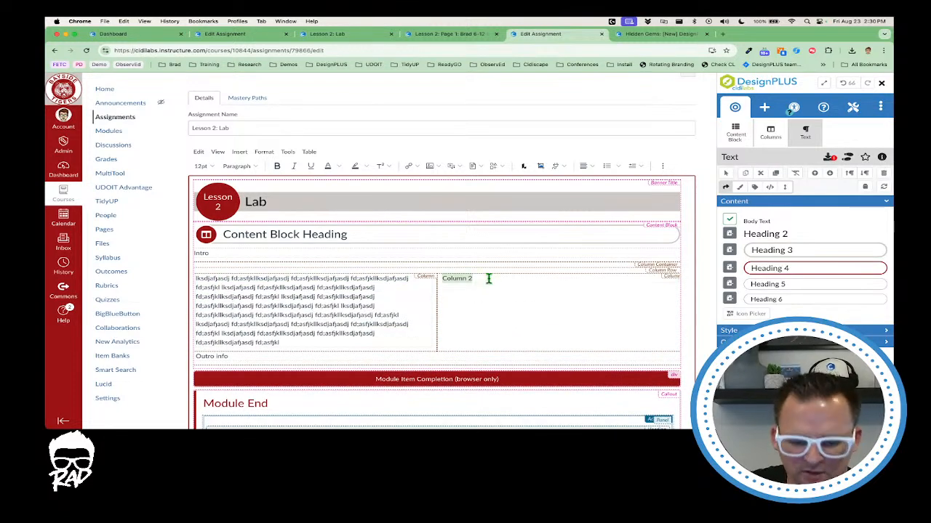
{"action": "key", "text": "super+v"}
{"action": "key", "text": "super+v"}
{"action": "key", "text": "super+v"}
{"action": "key", "text": "super+v"}
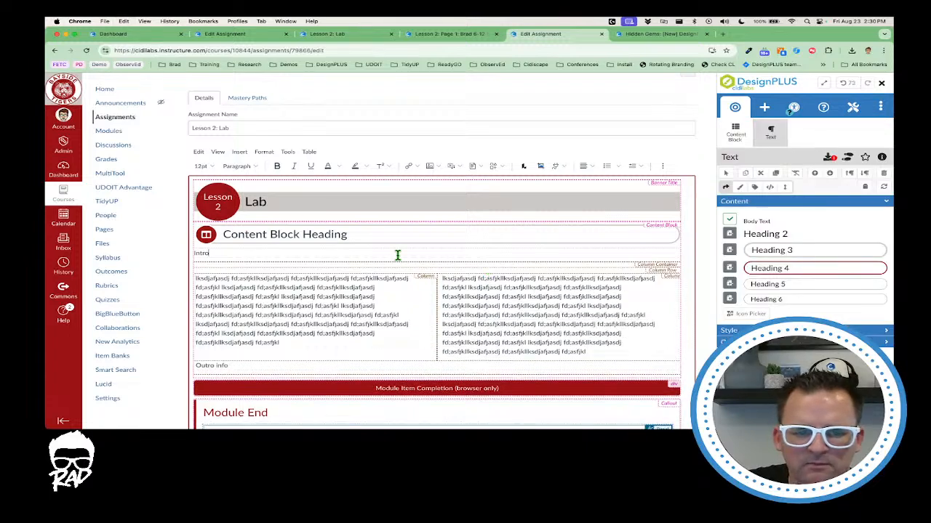
Step: Replace the Intro placeholder under the content block heading with repeated copies of the filler text
{"action": "triple_click", "coordinate": [398, 254]}
{"action": "key", "text": "super+v"}
{"action": "key", "text": "super+v"}
{"action": "key", "text": "super+v"}
Step: Give the Module End callout the inline style "background-image:linear-gradient(black, white)" through its attributes
{"action": "scroll", "coordinate": [411, 272], "scroll_direction": "down", "scroll_amount": 5}
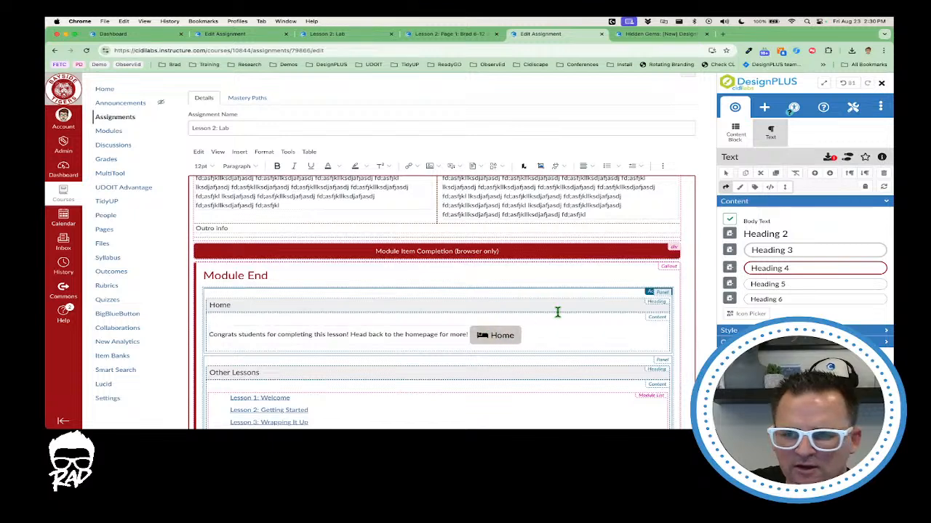
{"action": "scroll", "coordinate": [556, 312], "scroll_direction": "down", "scroll_amount": 1}
{"action": "left_click", "coordinate": [557, 266]}
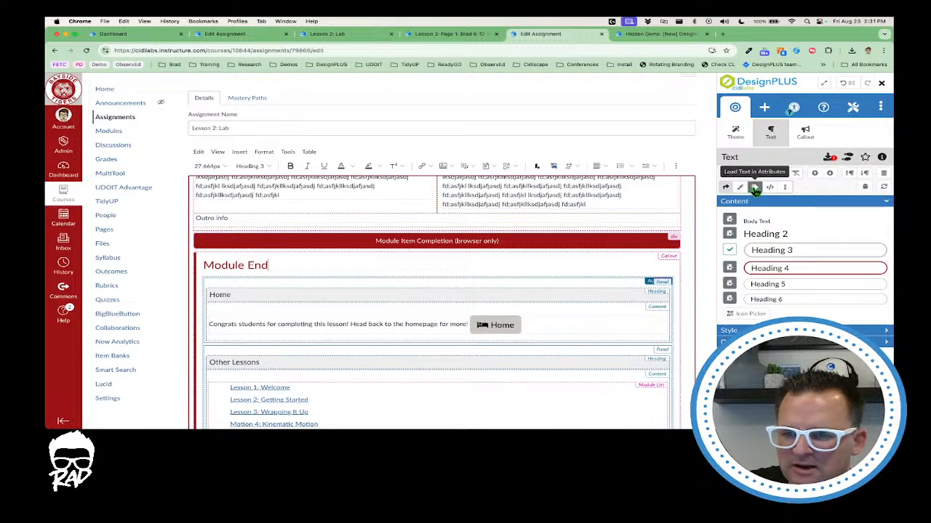
{"action": "left_click", "coordinate": [754, 187]}
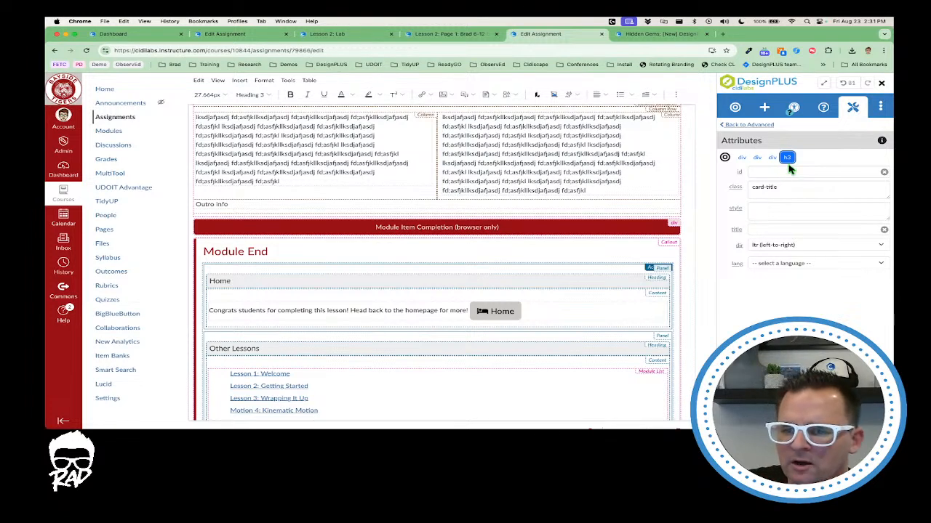
{"action": "left_click", "coordinate": [760, 212]}
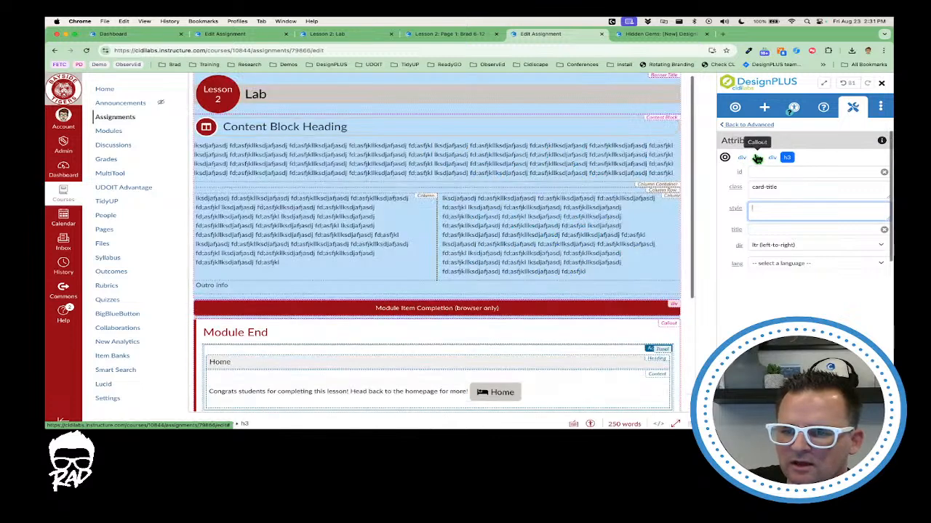
{"action": "left_click", "coordinate": [757, 157]}
{"action": "left_click", "coordinate": [758, 241]}
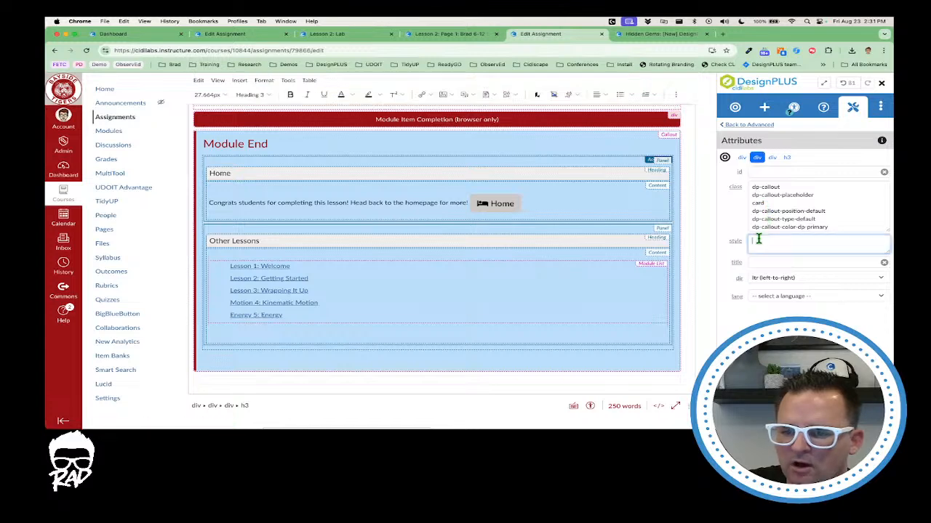
{"action": "type", "text": "background-image:linear-gradient(black,"}
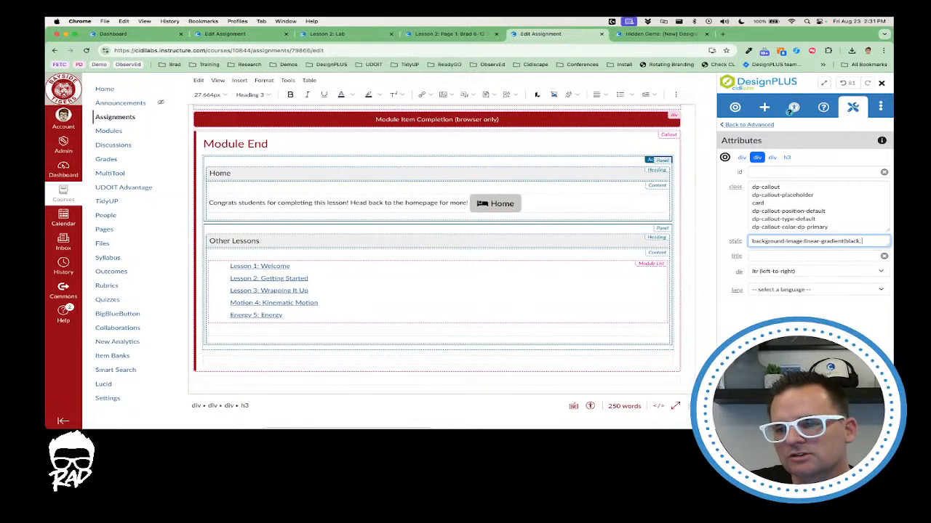
{"action": "type", "text": "white"}
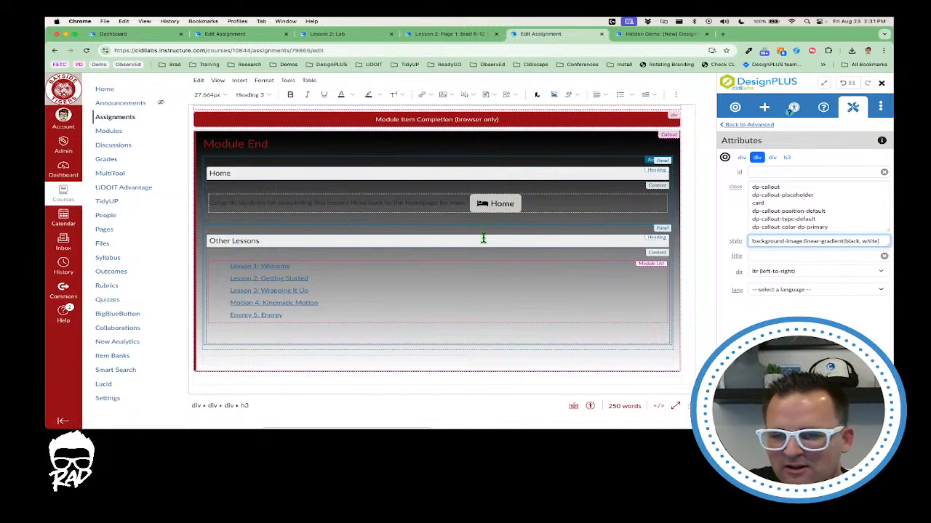
Step: Target the accordion inside the Module End callout and examine its attributes and its color options in the Style Editor
{"action": "scroll", "coordinate": [570, 195], "scroll_direction": "up", "scroll_amount": 1}
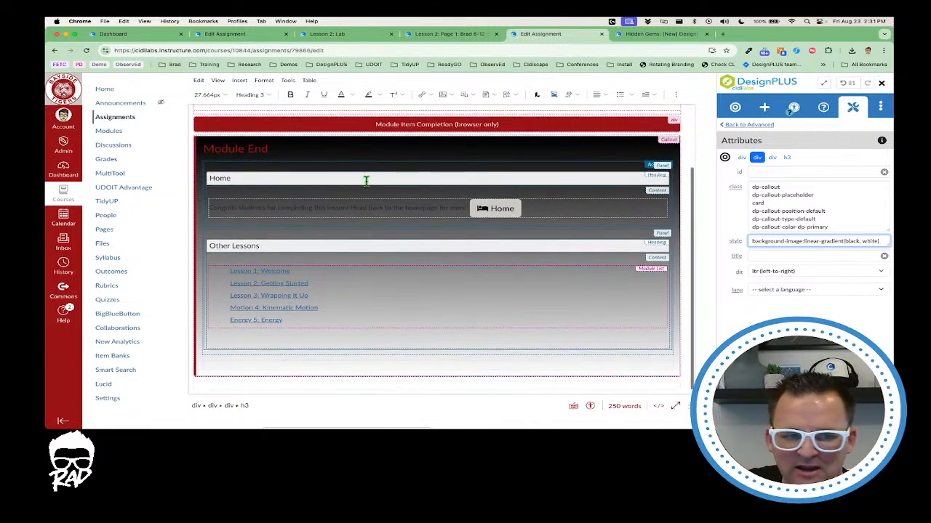
{"action": "left_click", "coordinate": [321, 190]}
{"action": "left_click", "coordinate": [320, 210]}
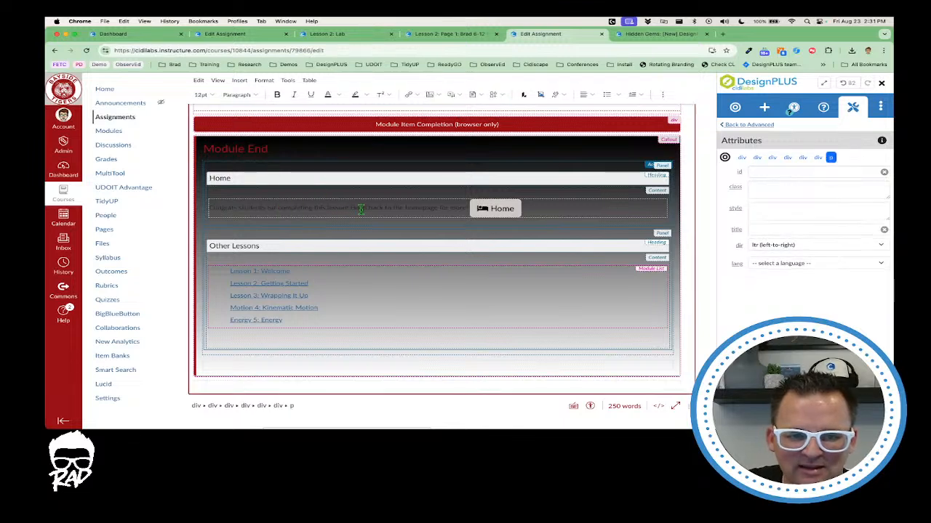
{"action": "left_click", "coordinate": [789, 159]}
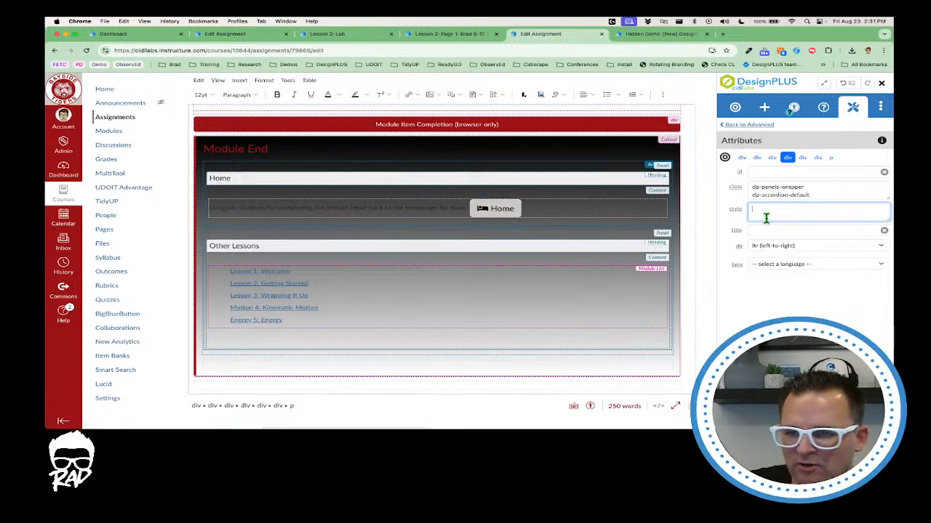
{"action": "left_click", "coordinate": [735, 107]}
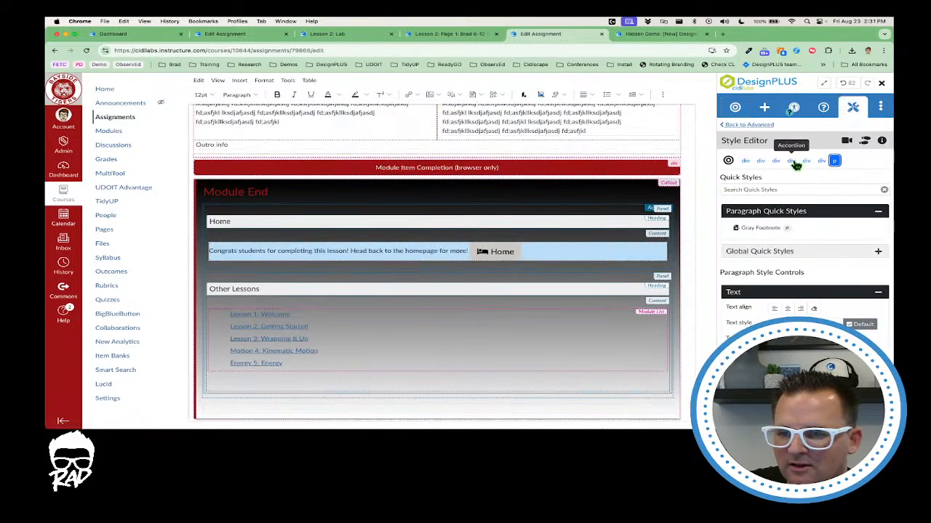
{"action": "left_click", "coordinate": [791, 161]}
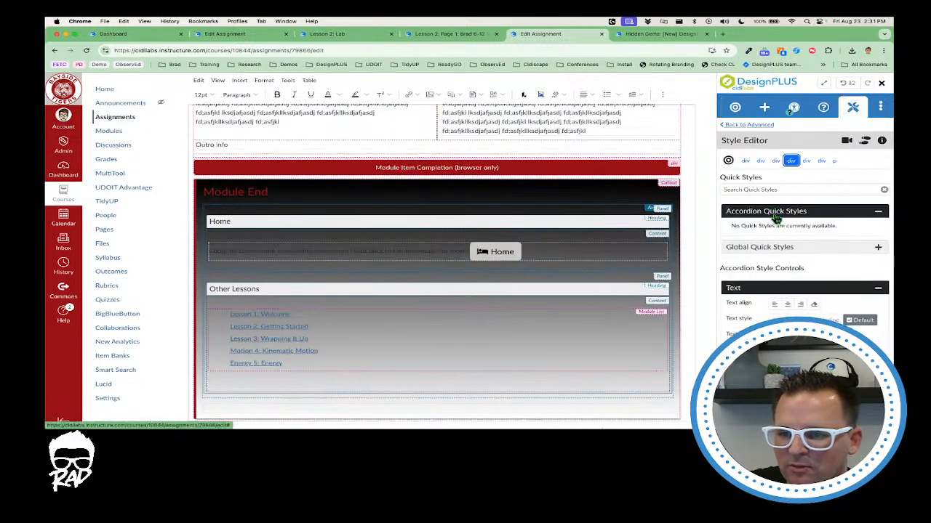
{"action": "scroll", "coordinate": [770, 222], "scroll_direction": "down", "scroll_amount": 10}
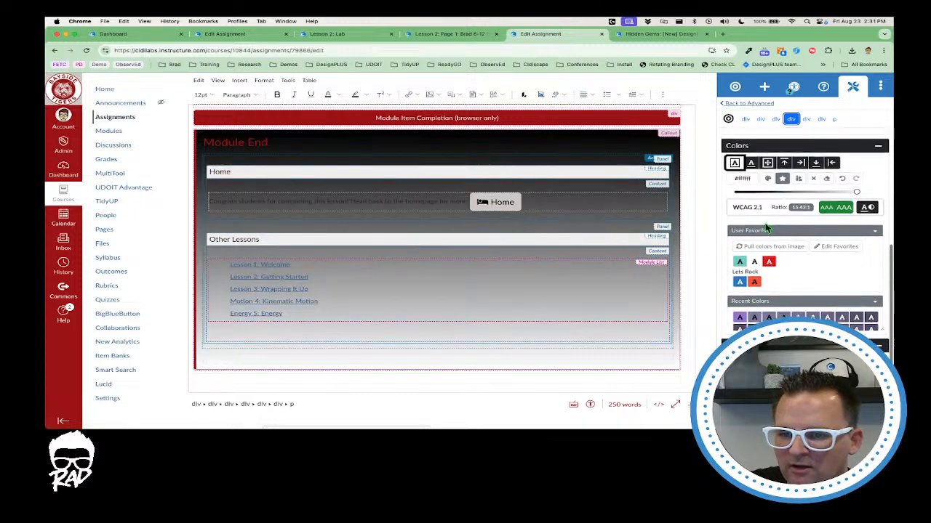
{"action": "scroll", "coordinate": [763, 226], "scroll_direction": "up", "scroll_amount": 1}
{"action": "scroll", "coordinate": [742, 193], "scroll_direction": "up", "scroll_amount": 1}
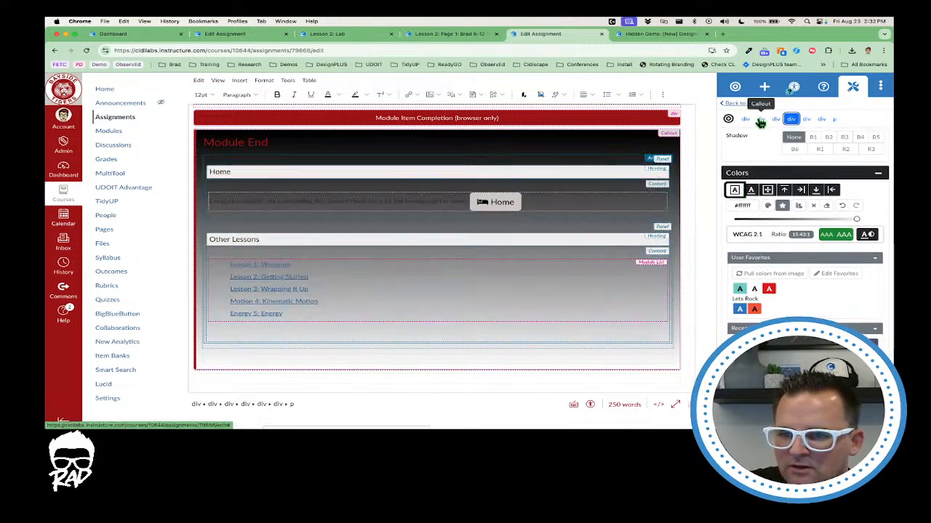
Step: Set the background color of the Module End callout's card body to #ffffff
{"action": "left_click", "coordinate": [776, 120]}
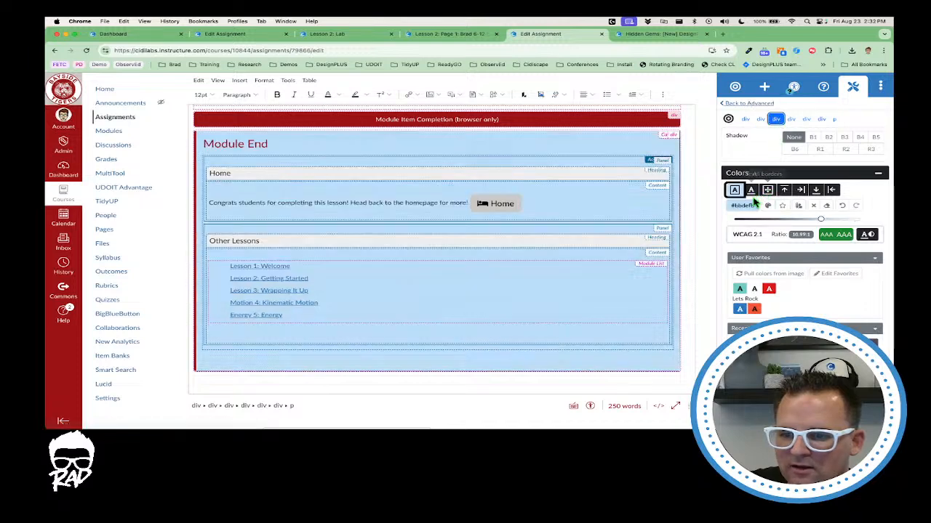
{"action": "left_click", "coordinate": [743, 205]}
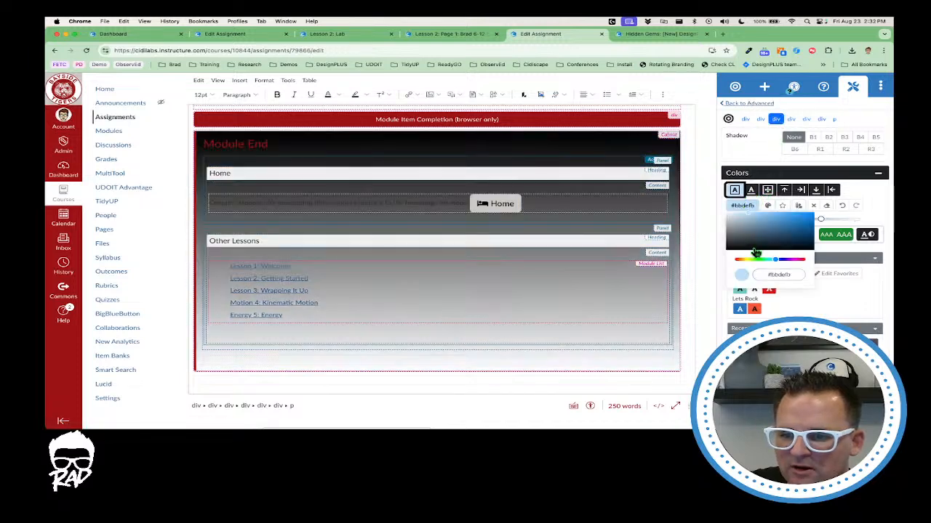
{"action": "left_click", "coordinate": [727, 218]}
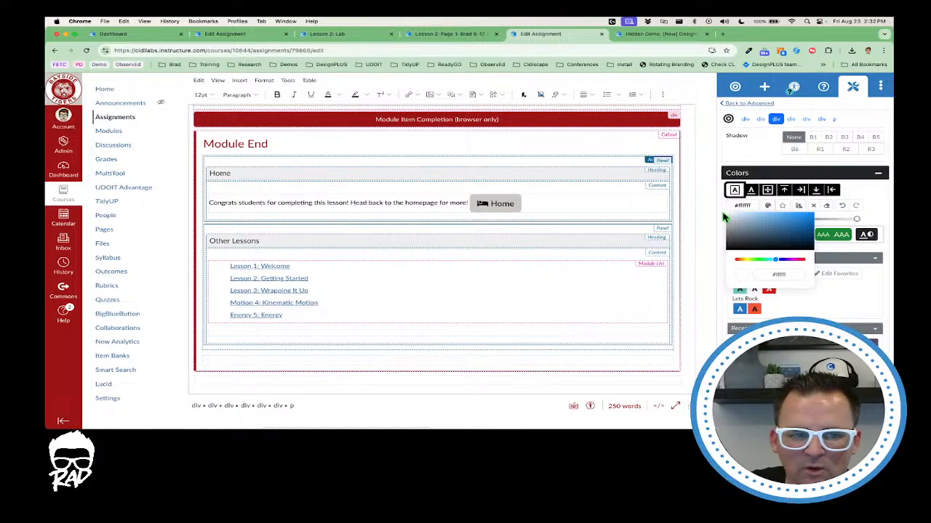
Step: Undo the last two background color changes on the Module End callout's card body
{"action": "left_click", "coordinate": [777, 122]}
{"action": "scroll", "coordinate": [798, 108], "scroll_direction": "up", "scroll_amount": 4}
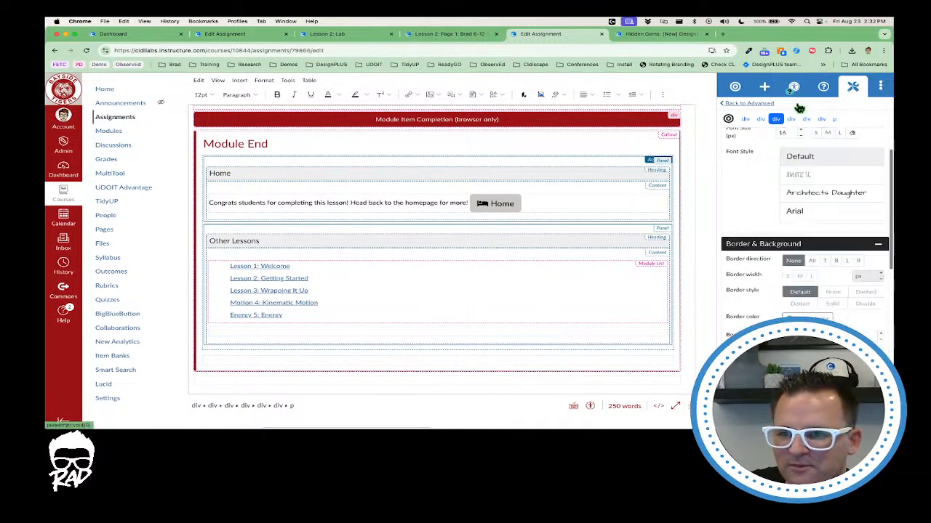
{"action": "scroll", "coordinate": [798, 109], "scroll_direction": "up", "scroll_amount": 5}
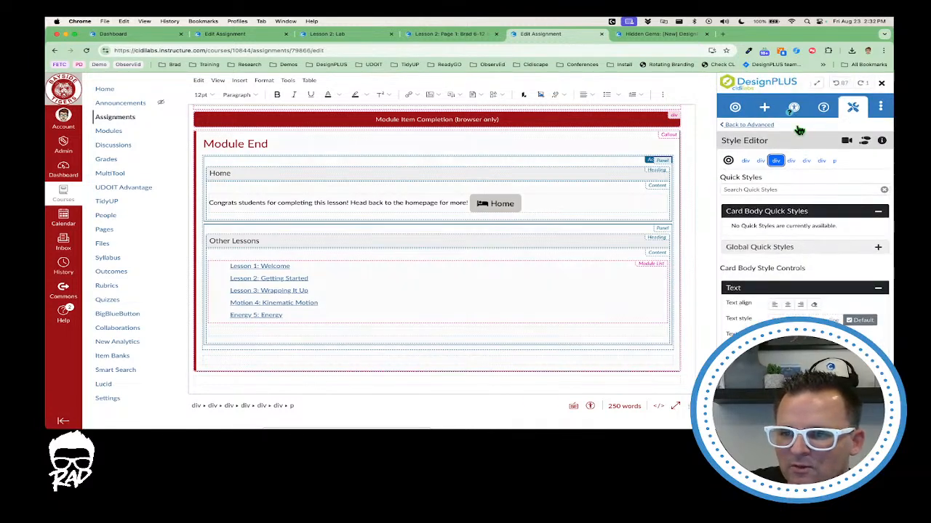
{"action": "left_click", "coordinate": [844, 84]}
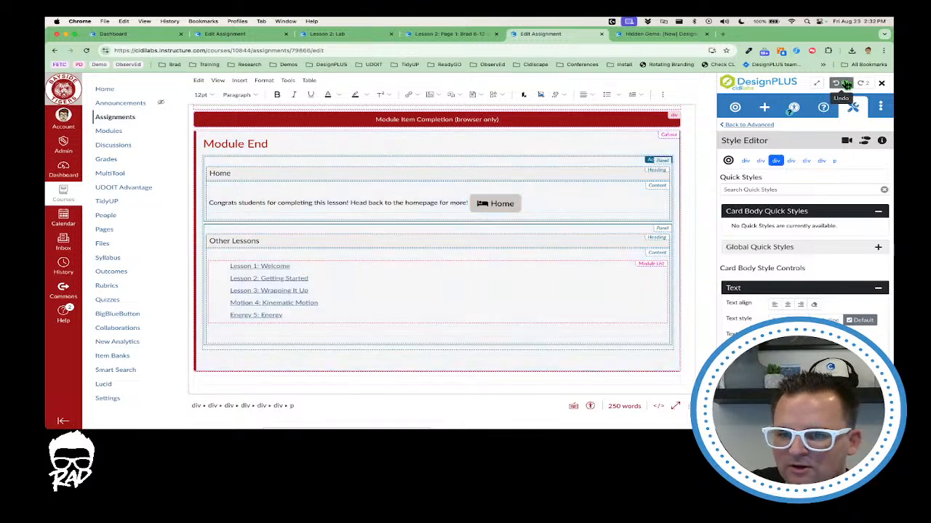
{"action": "left_click", "coordinate": [845, 84]}
Step: Give the accordion inside the Module End callout the inline style "background-color:white" through its attributes
{"action": "left_click", "coordinate": [406, 203]}
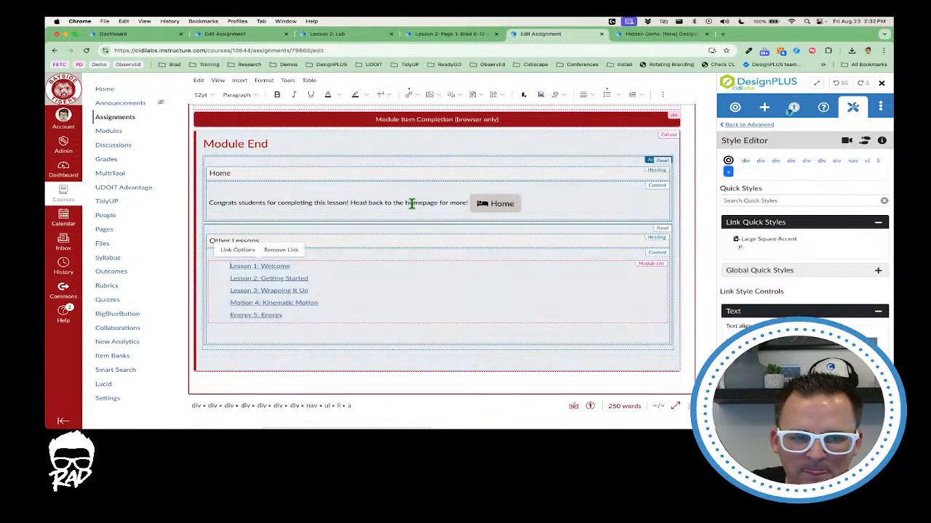
{"action": "left_click", "coordinate": [821, 162]}
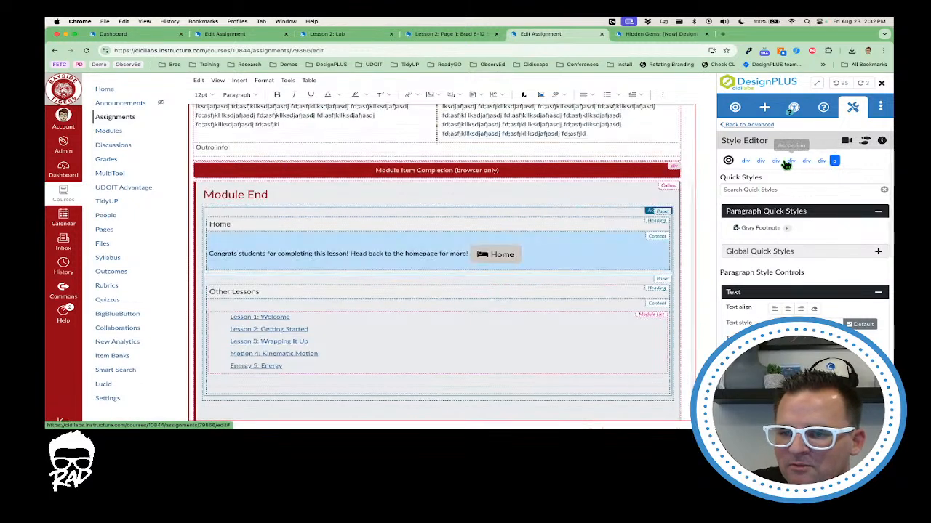
{"action": "left_click", "coordinate": [791, 161]}
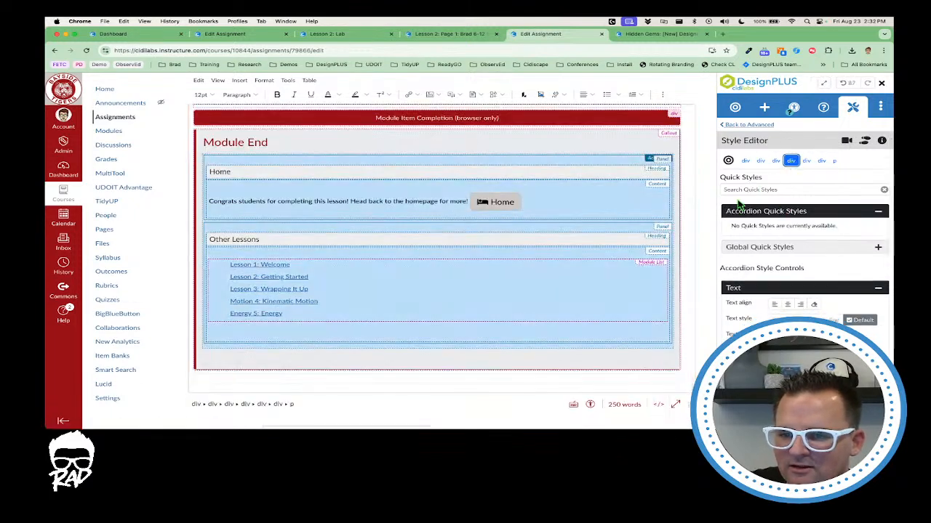
{"action": "left_click", "coordinate": [743, 125]}
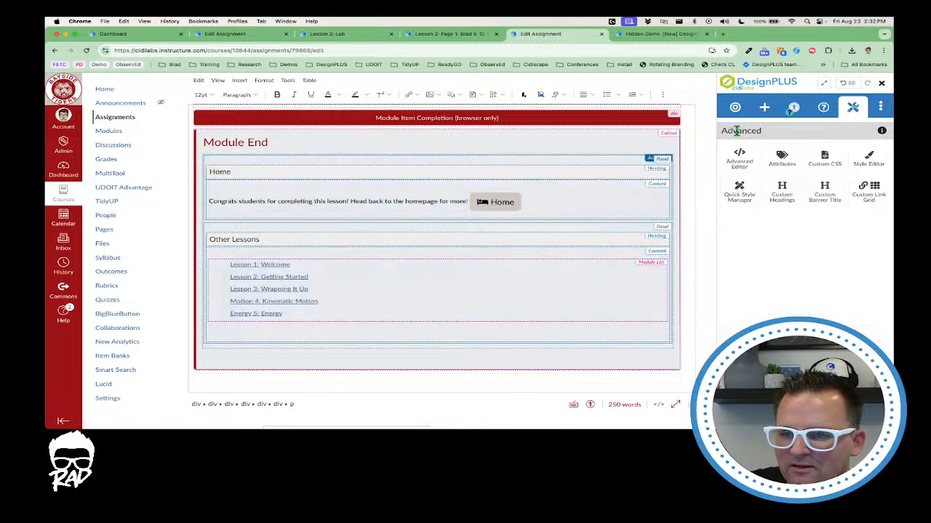
{"action": "left_click", "coordinate": [781, 157]}
{"action": "left_click", "coordinate": [762, 209]}
{"action": "type", "text": "bac"}
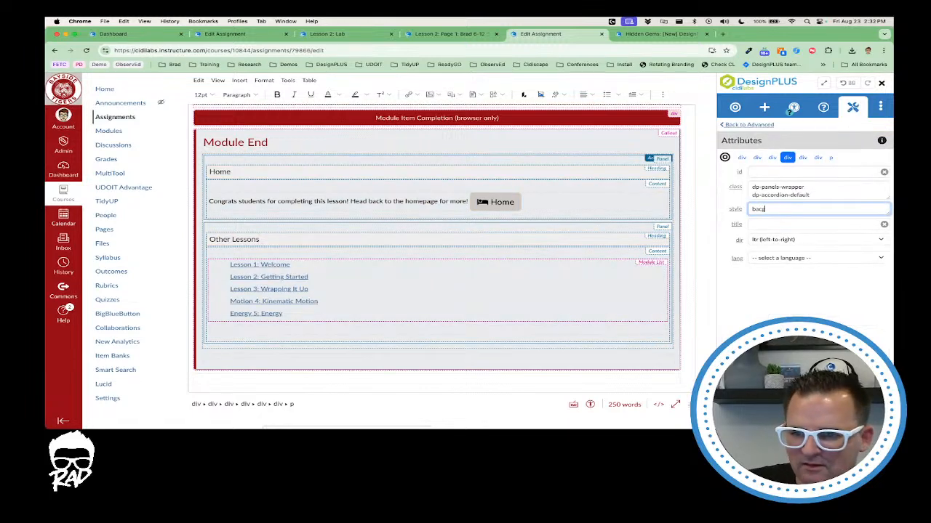
{"action": "type", "text": "kground"}
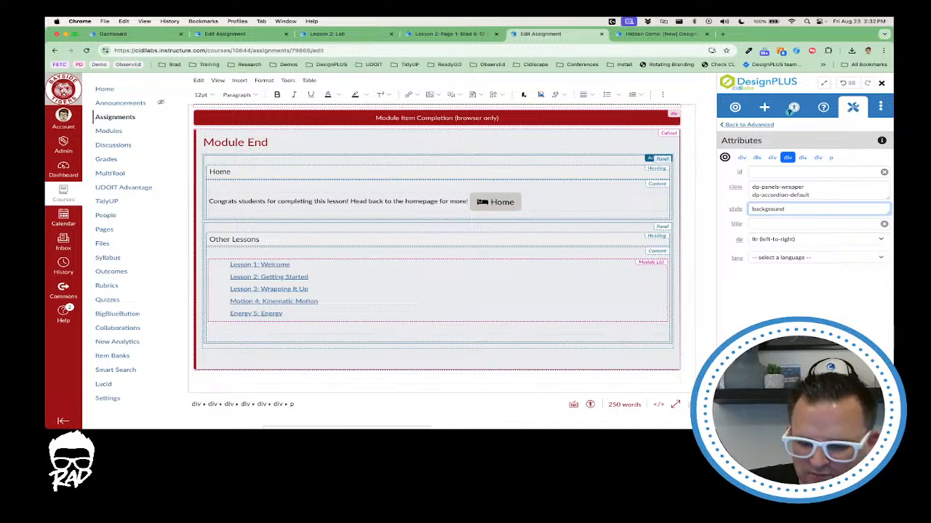
{"action": "type", "text": "-color:"}
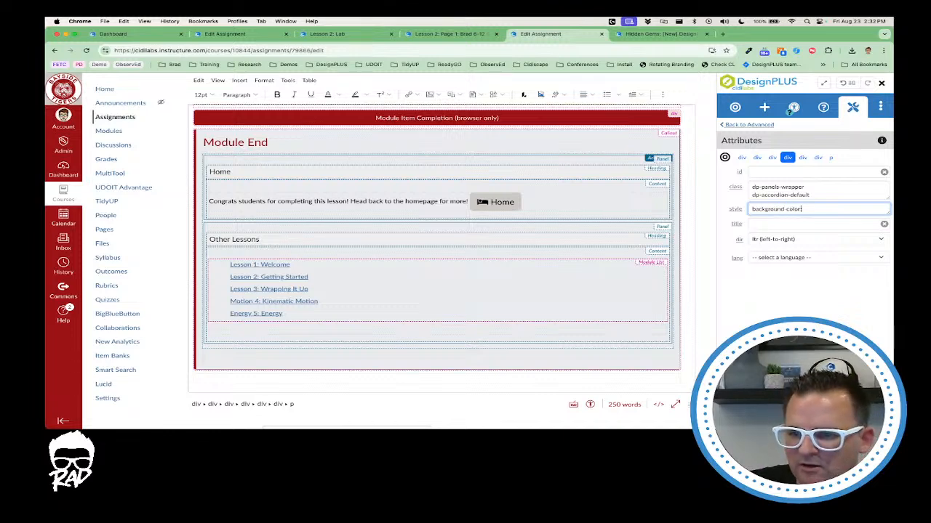
{"action": "type", "text": "white"}
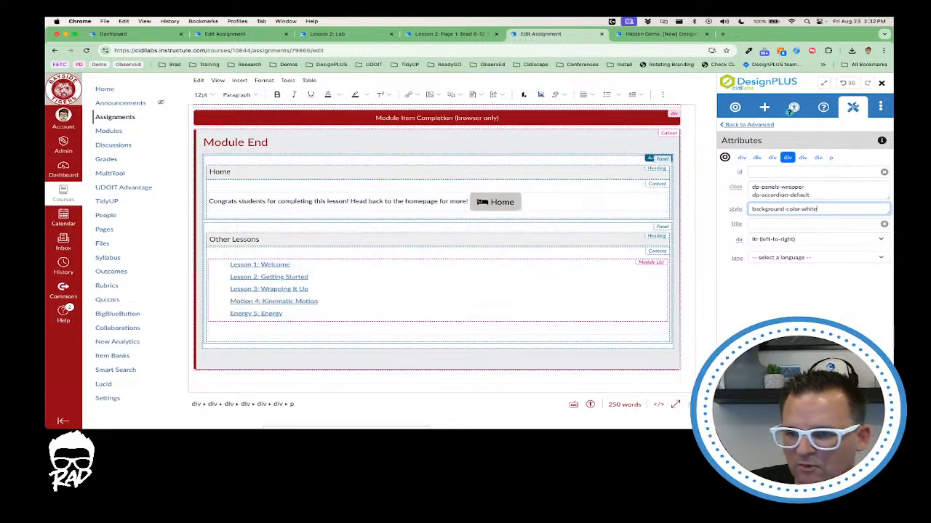
{"action": "left_click", "coordinate": [524, 151]}
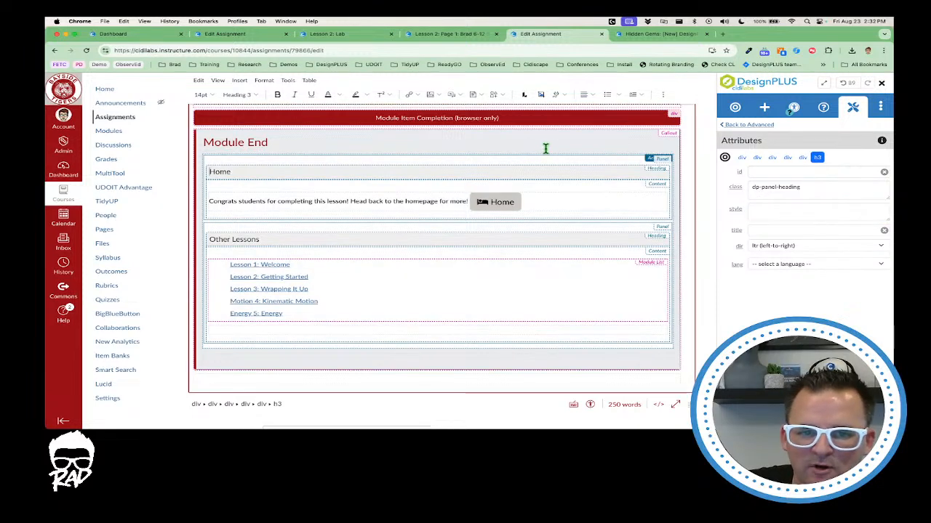
Step: Clear the Module End callout's gradient style and try a background-color style in its place
{"action": "left_click", "coordinate": [765, 214]}
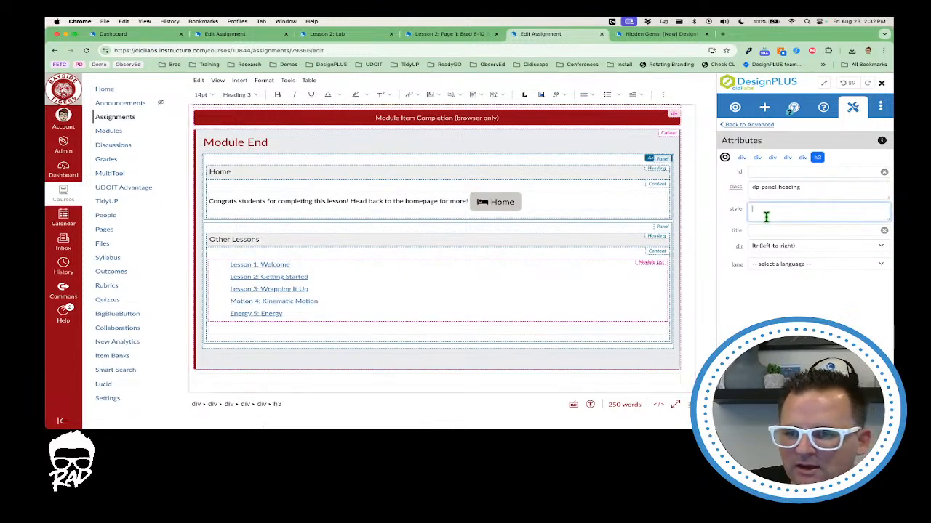
{"action": "left_click", "coordinate": [757, 158]}
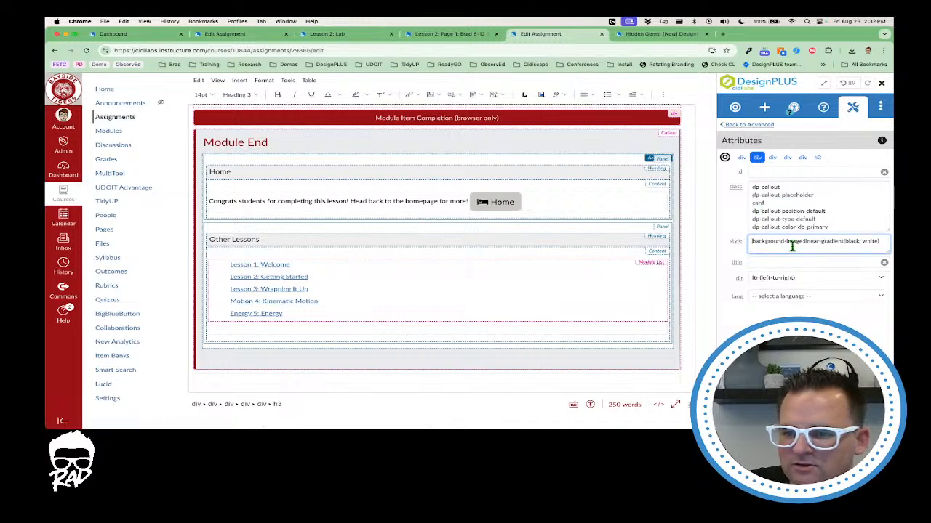
{"action": "triple_click", "coordinate": [759, 241]}
{"action": "key", "text": "BackSpace"}
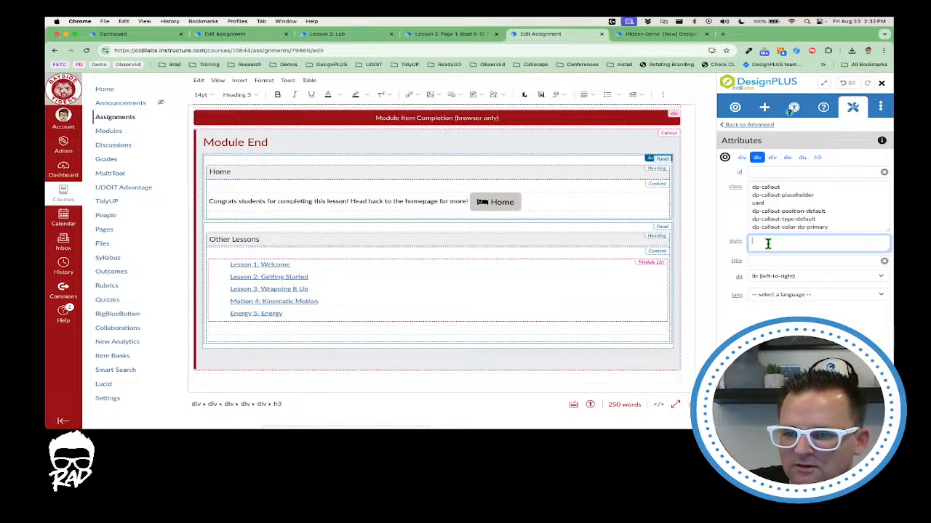
{"action": "type", "text": "background-color"}
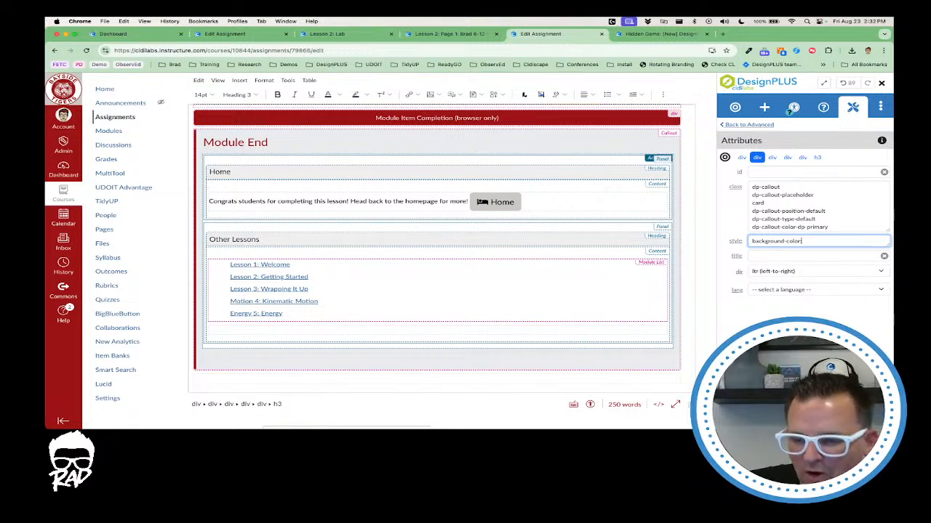
{"action": "type", "text": ": red"}
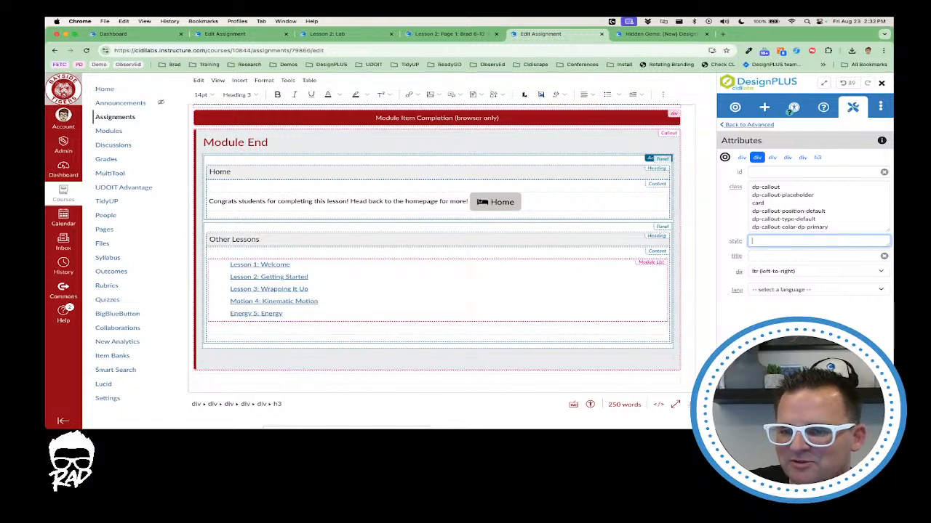
Step: Try replacing the card body's background color with "background-image:linear-gradient(black,red)" in its inline style, and remove that line again
{"action": "left_click", "coordinate": [772, 158]}
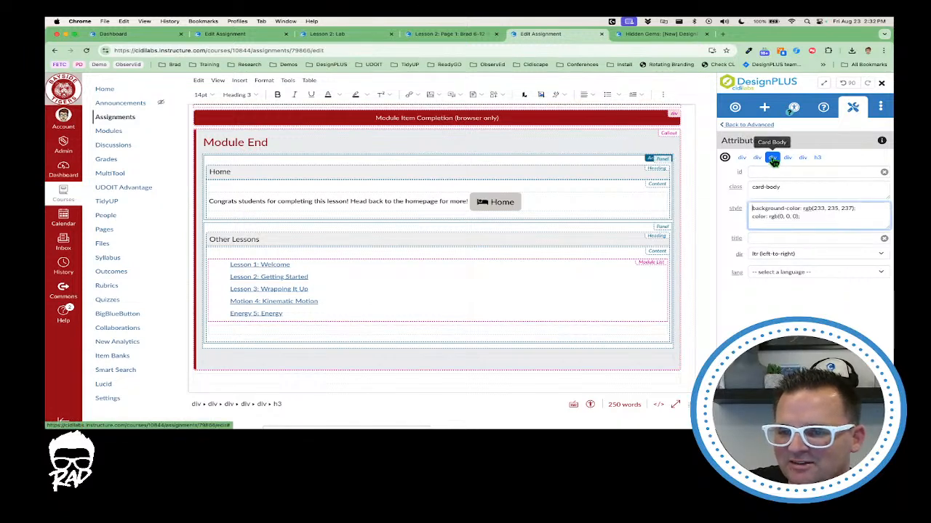
{"action": "triple_click", "coordinate": [787, 211]}
{"action": "key", "text": "BackSpace"}
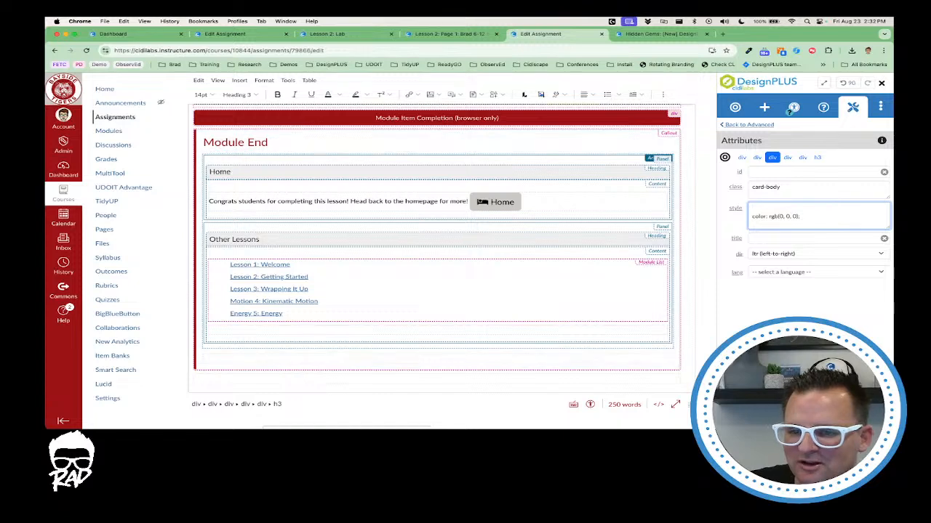
{"action": "type", "text": "background-image:linear-gradient(black,red"}
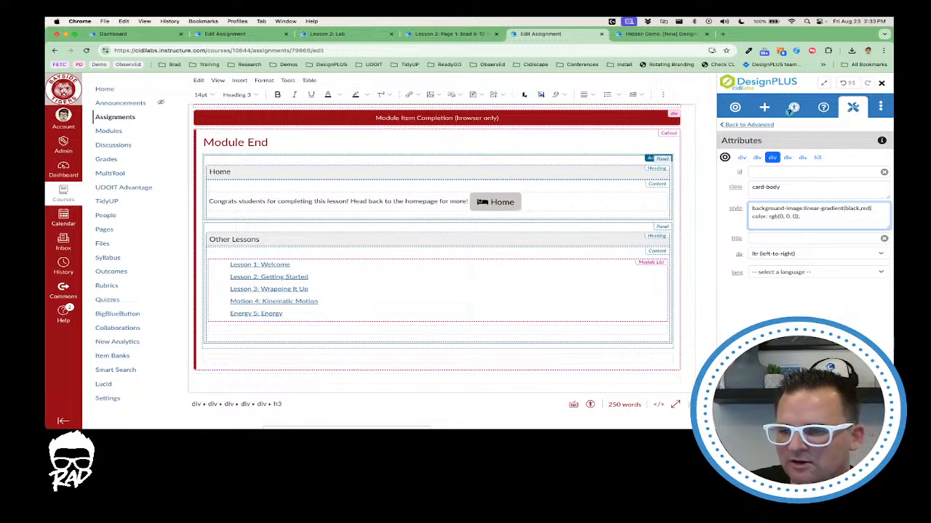
{"action": "key", "text": "super+shift+Right"}
{"action": "left_click", "coordinate": [804, 208]}
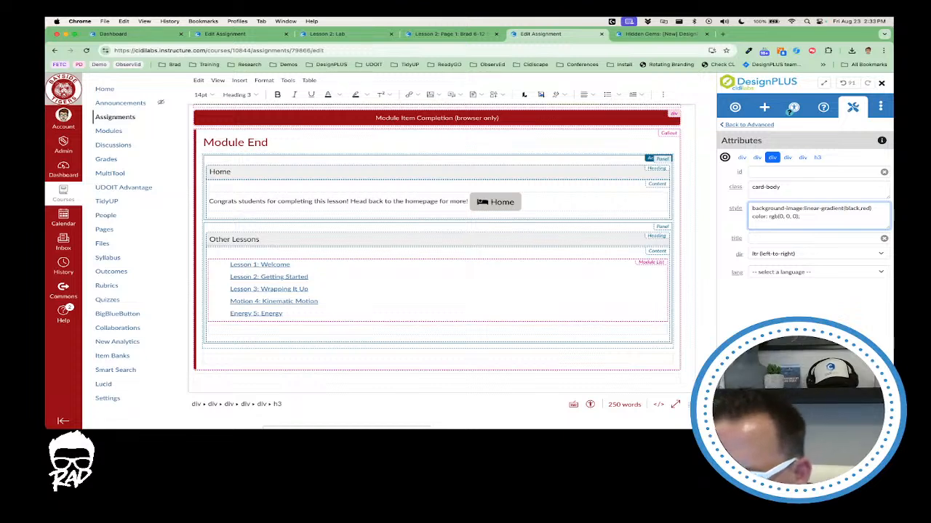
{"action": "type", "text": ":"}
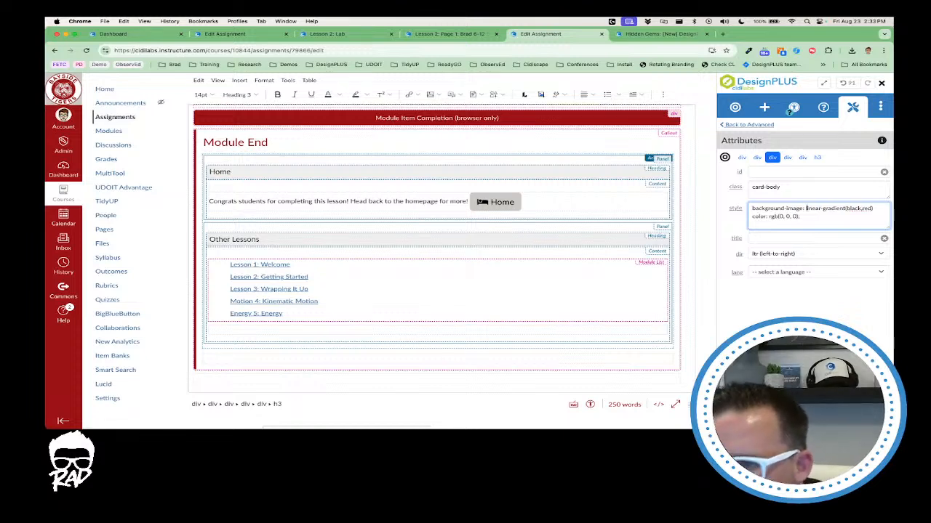
{"action": "key", "text": "super+Left"}
{"action": "key", "text": "super+shift+Right"}
{"action": "key", "text": "BackSpace"}
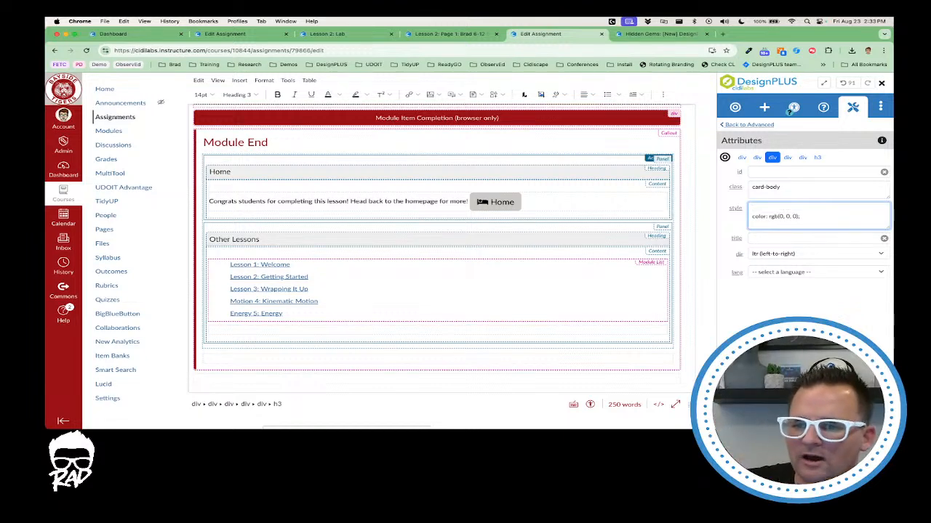
Step: Undo the recent style edits back to the Module End callout's black-to-white gradient without a card body background color
{"action": "left_click", "coordinate": [847, 83]}
{"action": "left_click", "coordinate": [849, 83]}
{"action": "left_click", "coordinate": [849, 84]}
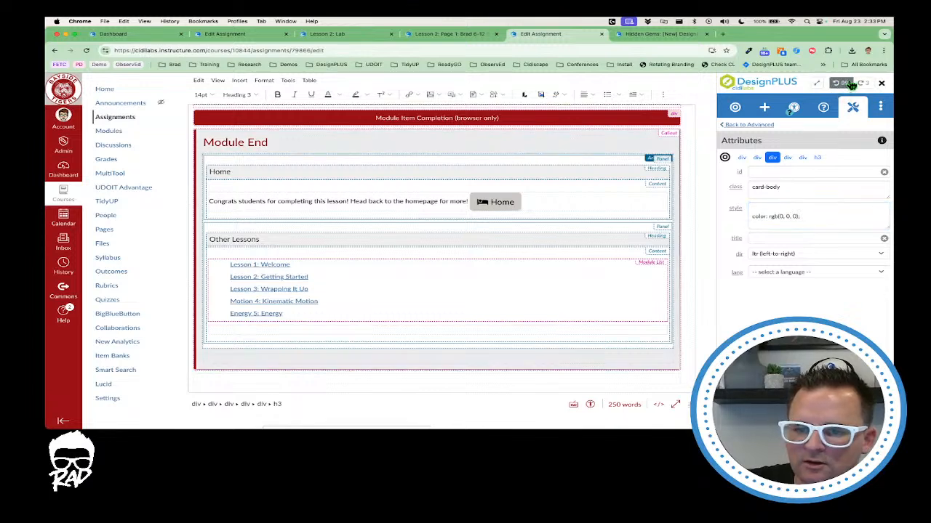
{"action": "left_click", "coordinate": [849, 85]}
{"action": "left_click", "coordinate": [849, 85]}
{"action": "left_click", "coordinate": [851, 84]}
{"action": "left_click", "coordinate": [850, 84]}
{"action": "left_click", "coordinate": [847, 84]}
{"action": "left_click", "coordinate": [846, 85]}
{"action": "left_click", "coordinate": [842, 86]}
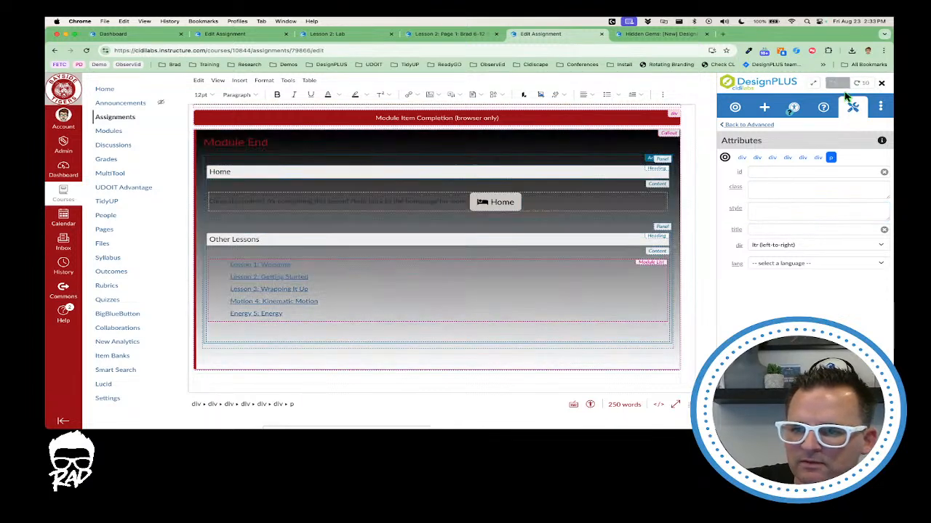
Step: Move the inline style "background-image:linear-gradient(black, white)" from the Module End callout to its card body
{"action": "left_click", "coordinate": [773, 158]}
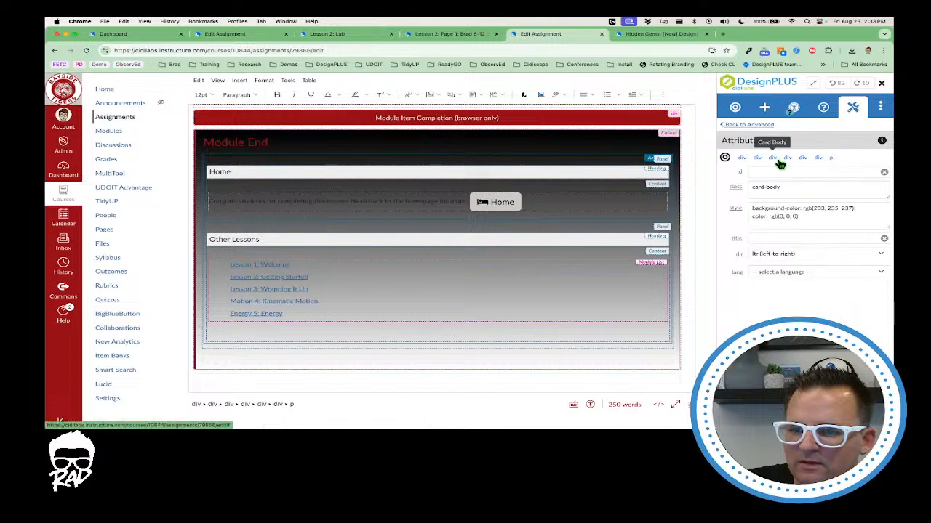
{"action": "left_click", "coordinate": [757, 157]}
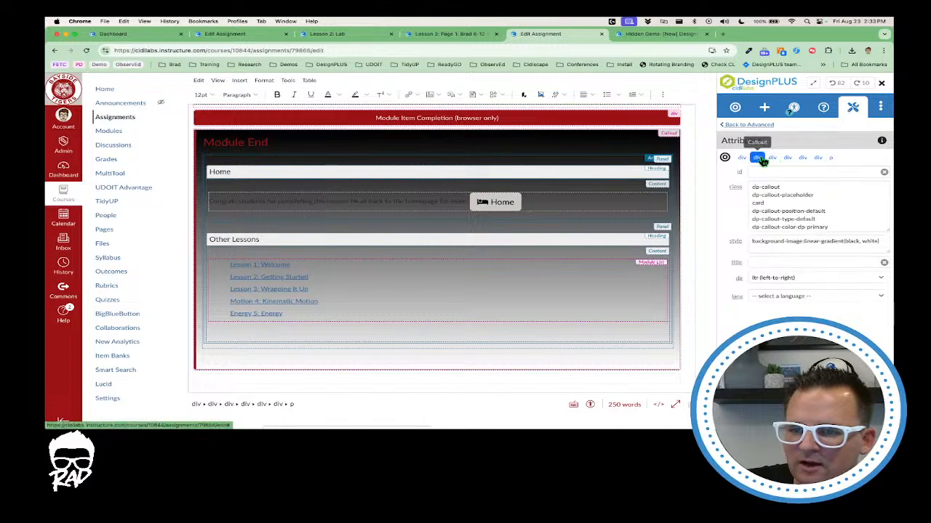
{"action": "triple_click", "coordinate": [773, 241]}
{"action": "key", "text": "ctrl+c"}
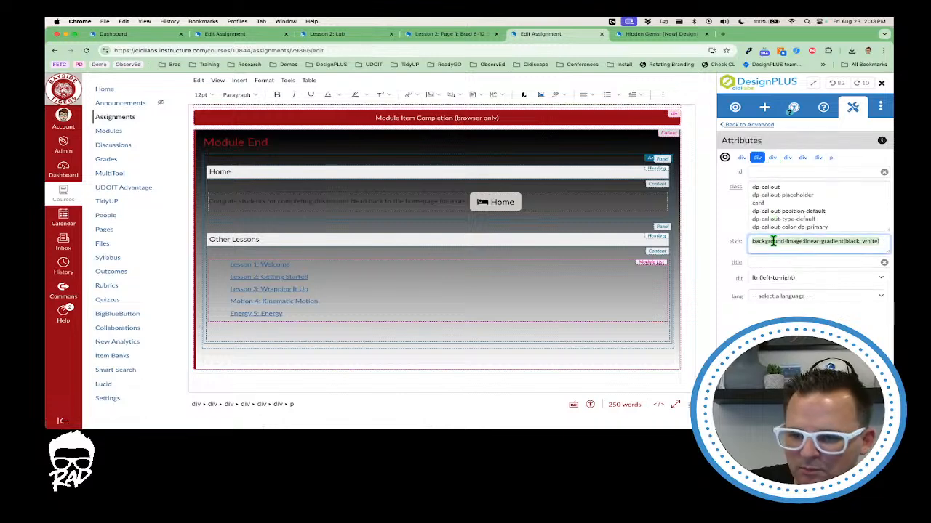
{"action": "key", "text": "BackSpace"}
{"action": "left_click", "coordinate": [772, 157]}
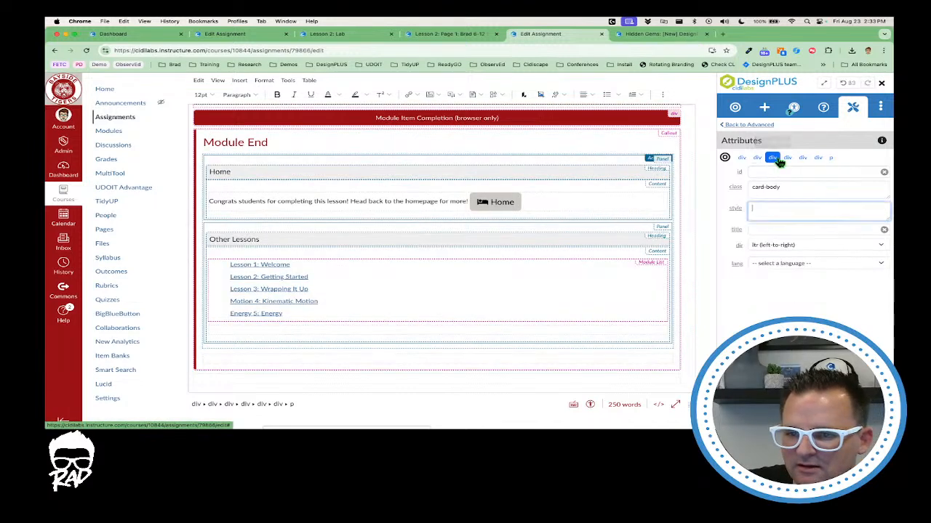
{"action": "left_click", "coordinate": [777, 207]}
{"action": "key", "text": "ctrl+v"}
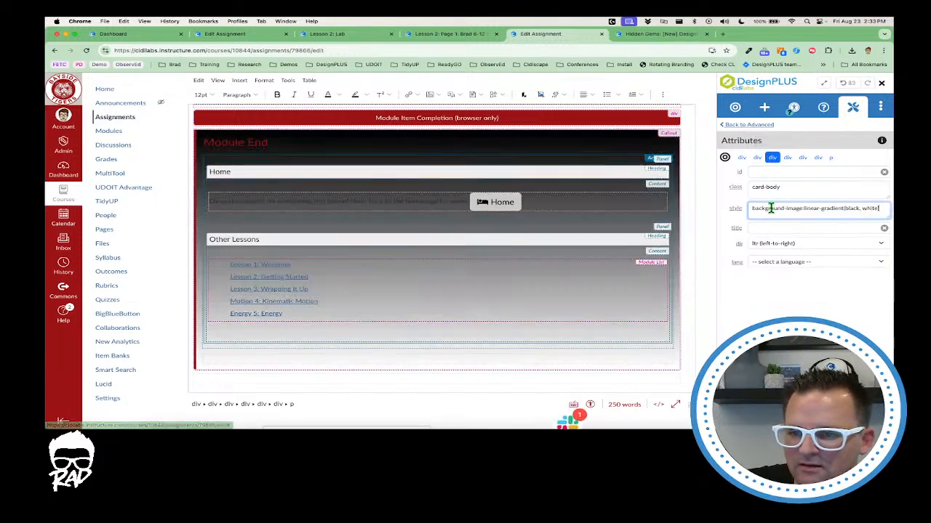
Step: Set the inline style of the accordion in the gradient card body to "background-color:white"
{"action": "left_click", "coordinate": [788, 157]}
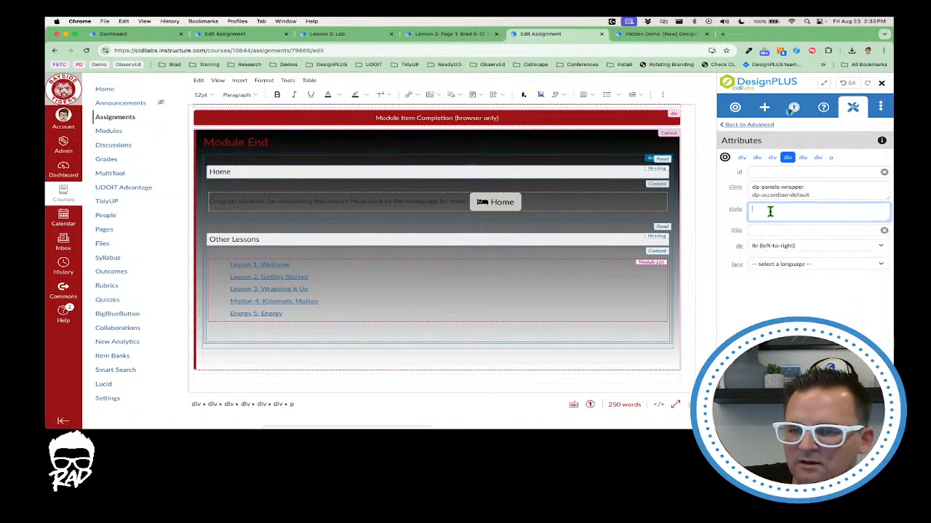
{"action": "type", "text": "back"}
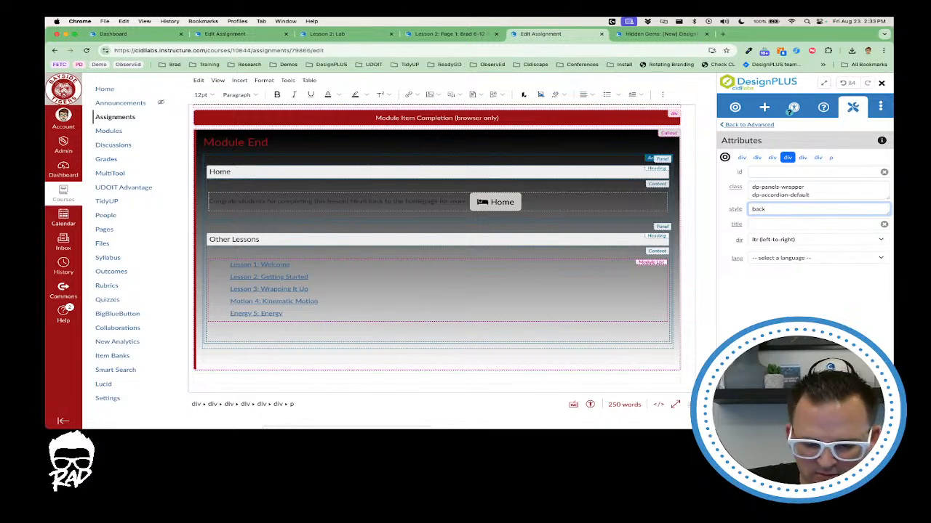
{"action": "type", "text": "ground-c"}
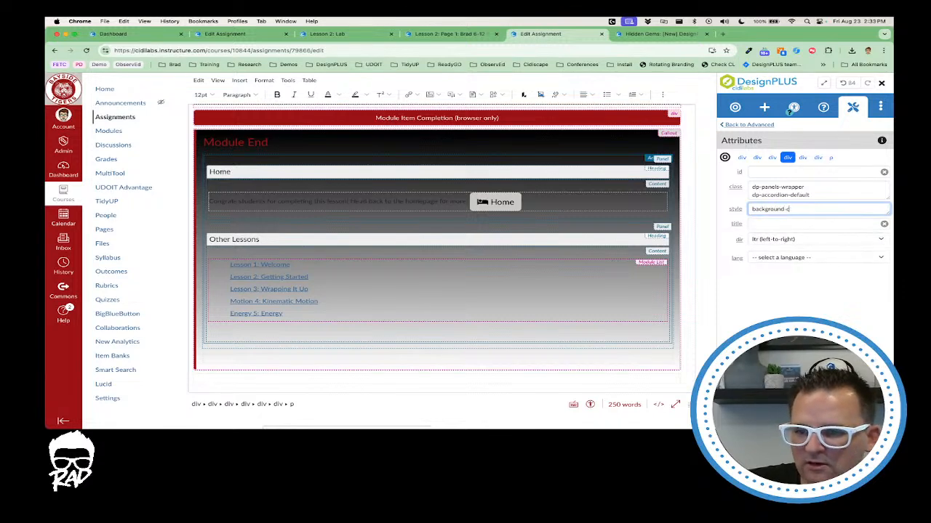
{"action": "type", "text": "olor:white"}
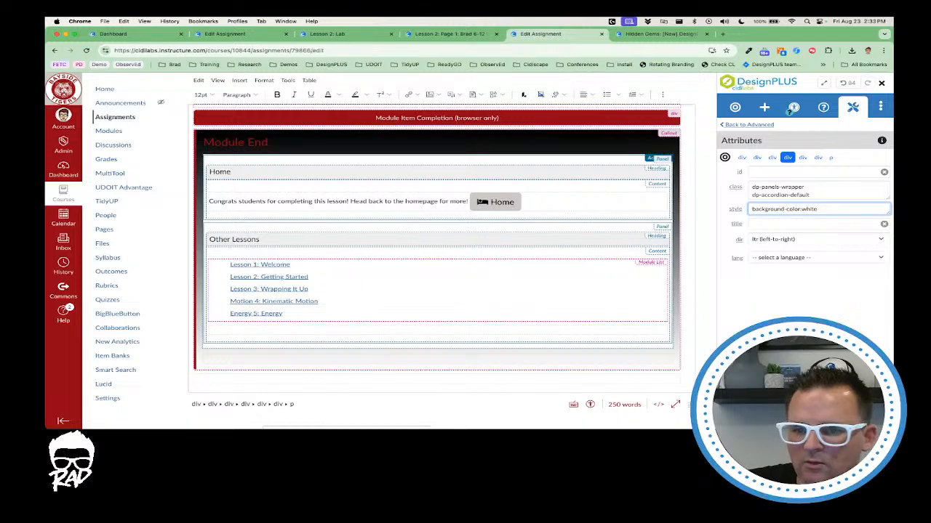
Step: Review the styled Module End callout and save the assignment
{"action": "scroll", "coordinate": [390, 201], "scroll_direction": "up", "scroll_amount": 2}
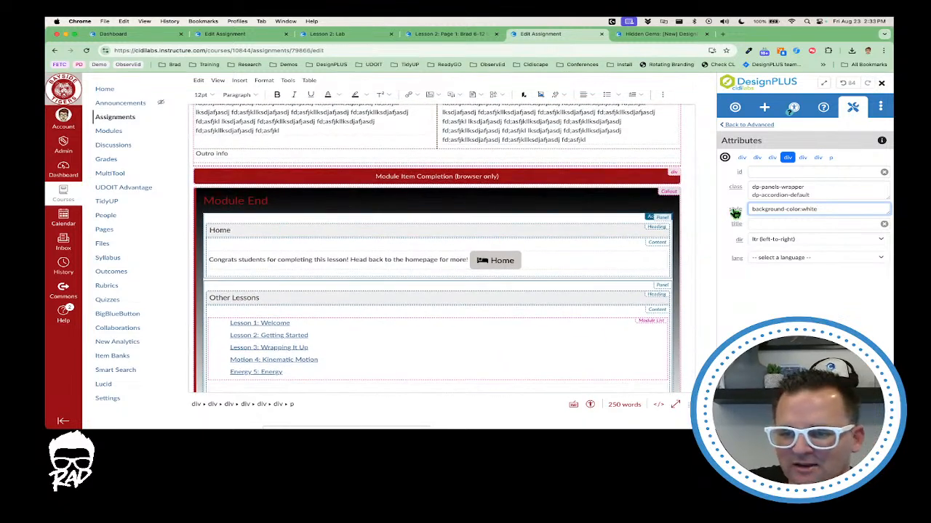
{"action": "mouse_move", "coordinate": [775, 162]}
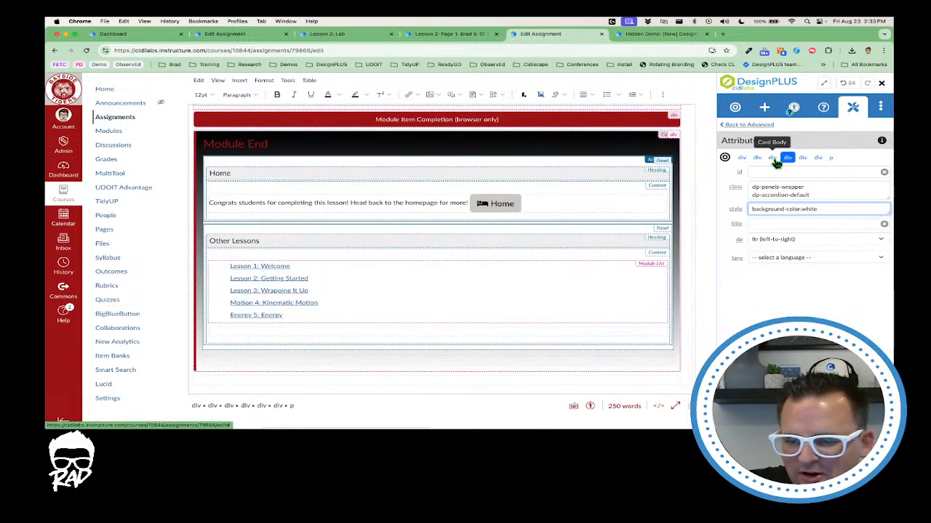
{"action": "scroll", "coordinate": [636, 253], "scroll_direction": "down", "scroll_amount": 10}
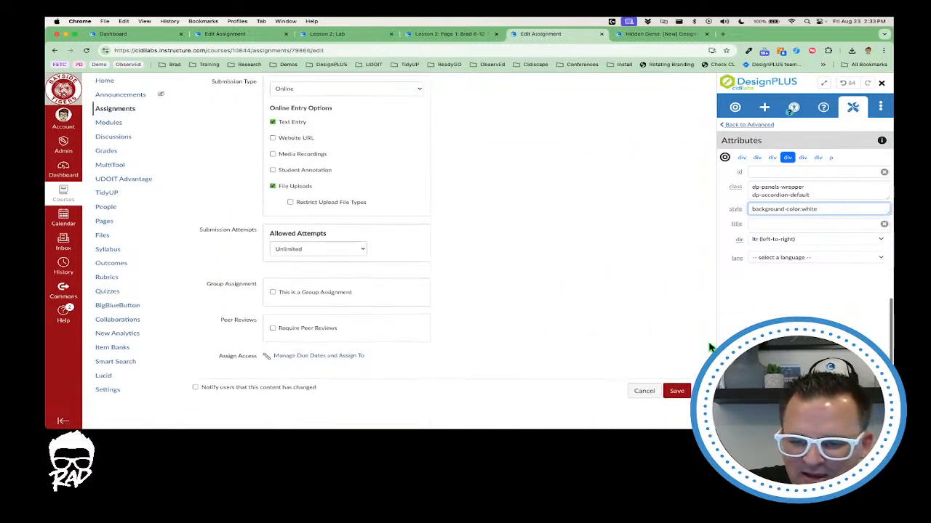
{"action": "left_click", "coordinate": [680, 399]}
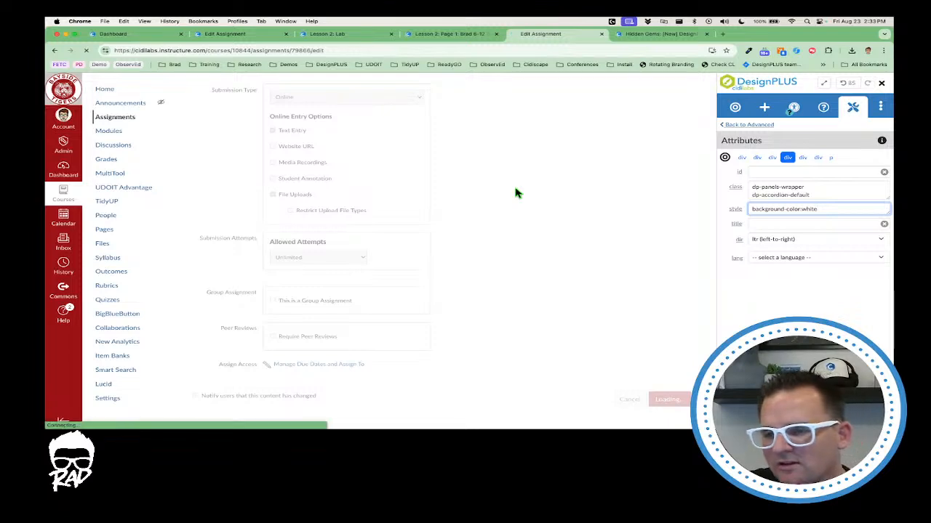
Step: Test the saved Module End callout: expand and collapse Home and Other Lessons, and view the Lesson 1, 2 and 3 tabs
{"action": "scroll", "coordinate": [436, 240], "scroll_direction": "down", "scroll_amount": 3}
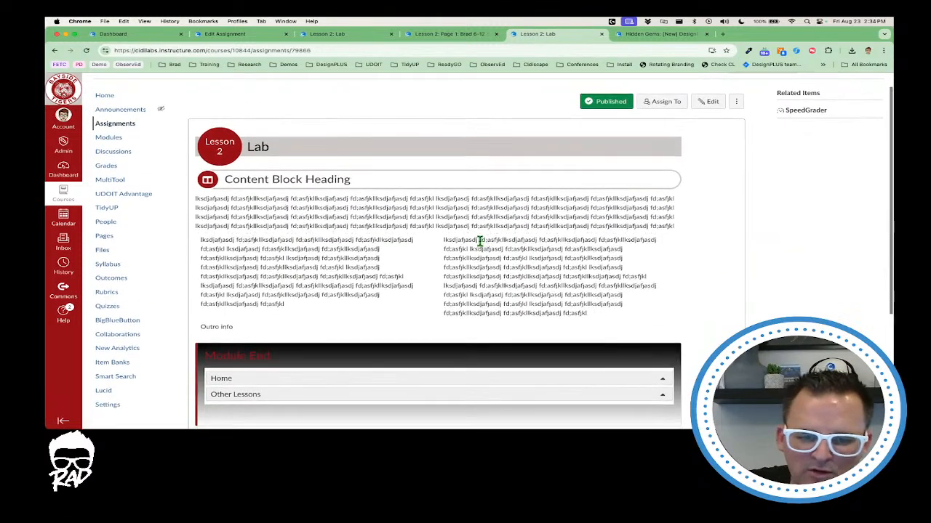
{"action": "scroll", "coordinate": [480, 241], "scroll_direction": "down", "scroll_amount": 1}
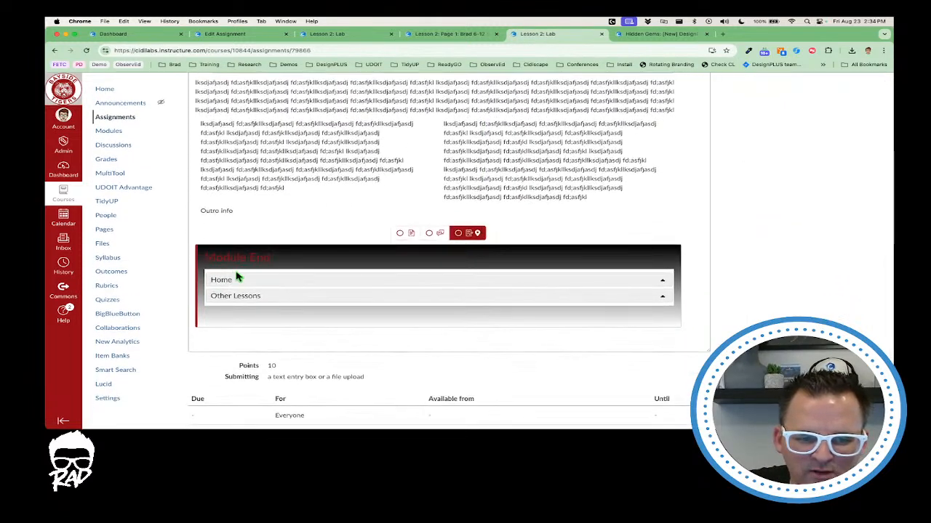
{"action": "left_click", "coordinate": [237, 279]}
{"action": "left_click", "coordinate": [239, 278]}
{"action": "left_click", "coordinate": [249, 297]}
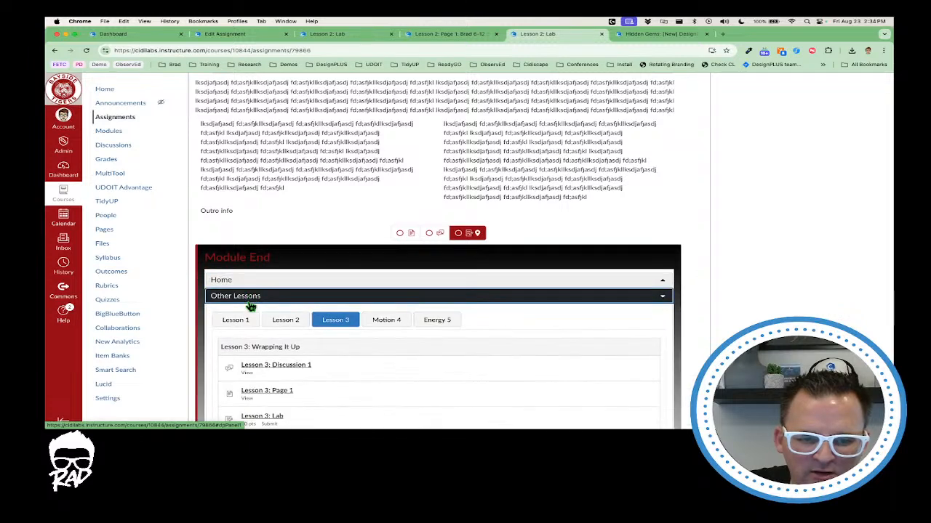
{"action": "left_click", "coordinate": [240, 320]}
{"action": "scroll", "coordinate": [272, 257], "scroll_direction": "down", "scroll_amount": 2}
{"action": "left_click", "coordinate": [285, 260]}
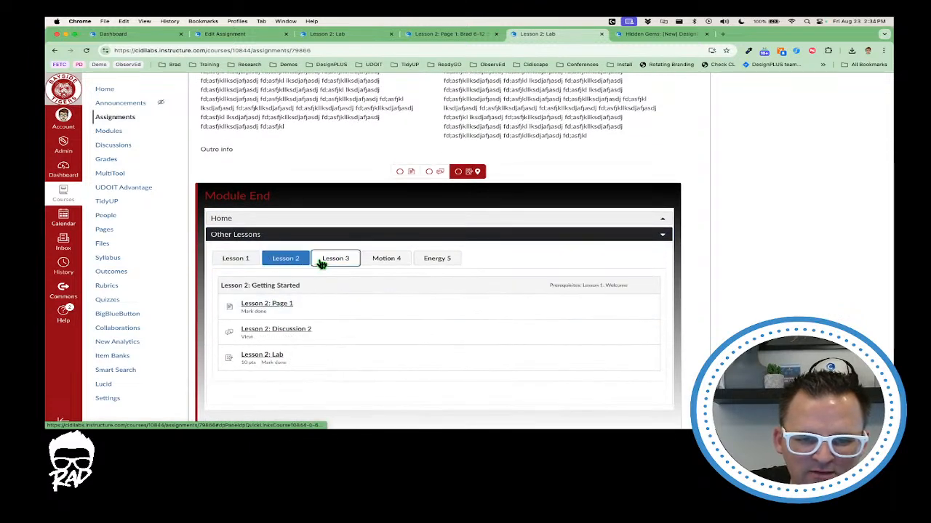
{"action": "left_click", "coordinate": [322, 261]}
{"action": "left_click", "coordinate": [298, 236]}
{"action": "scroll", "coordinate": [438, 124], "scroll_direction": "up", "scroll_amount": 5}
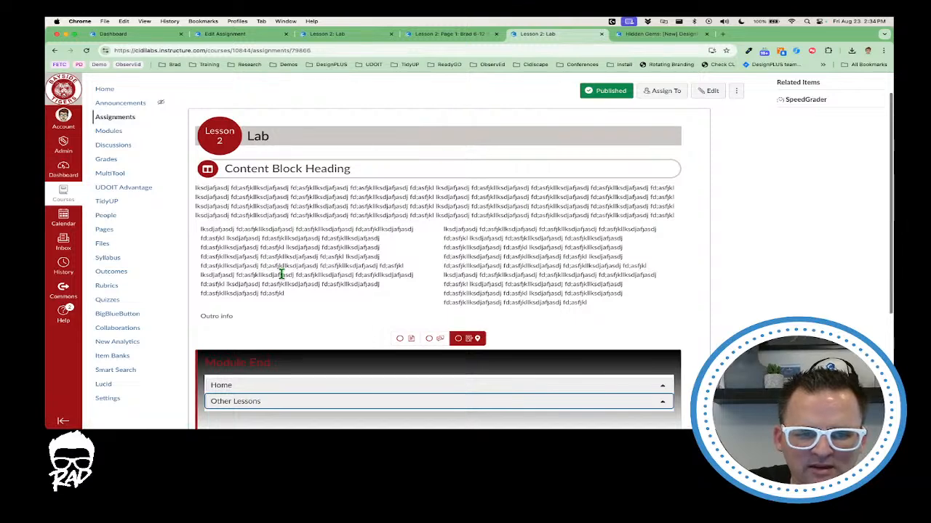
{"action": "scroll", "coordinate": [474, 214], "scroll_direction": "down", "scroll_amount": 2}
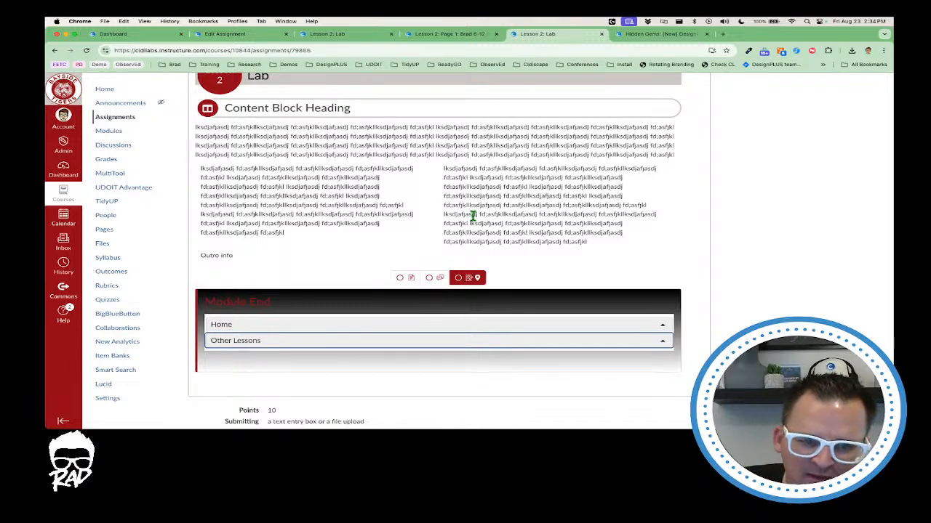
{"action": "scroll", "coordinate": [473, 215], "scroll_direction": "up", "scroll_amount": 3}
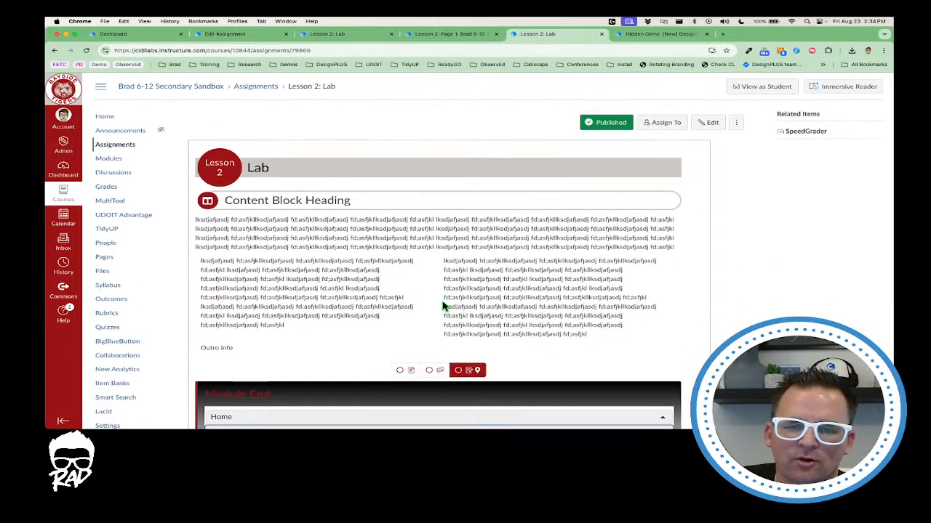
{"action": "scroll", "coordinate": [443, 306], "scroll_direction": "down", "scroll_amount": 6}
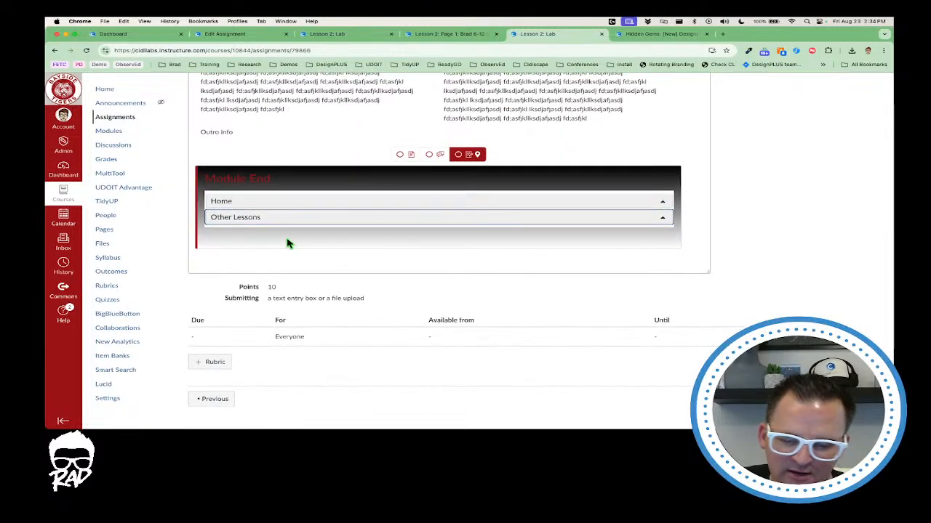
{"action": "scroll", "coordinate": [370, 242], "scroll_direction": "up", "scroll_amount": 6}
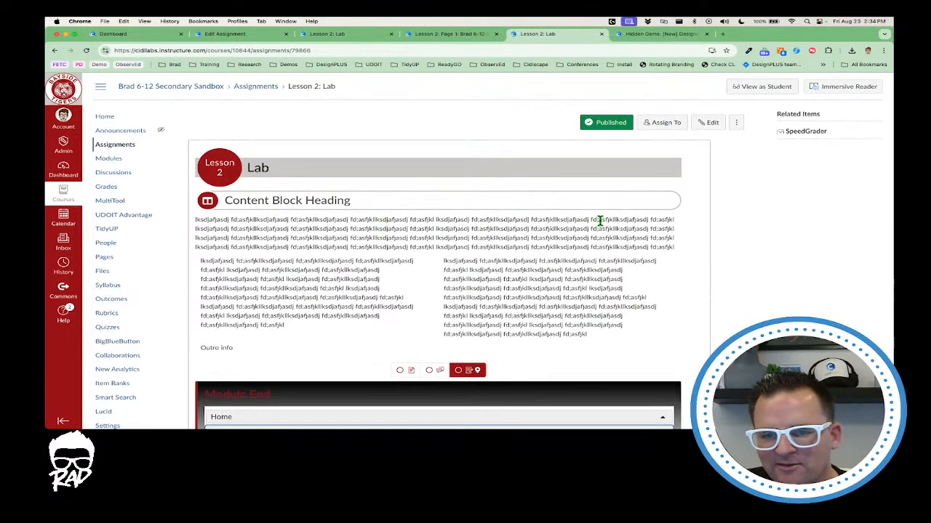
Step: Open the course home page and look over its banner, Welcome block, lesson tabs, link-list cards and teacher contact card
{"action": "left_click", "coordinate": [106, 117]}
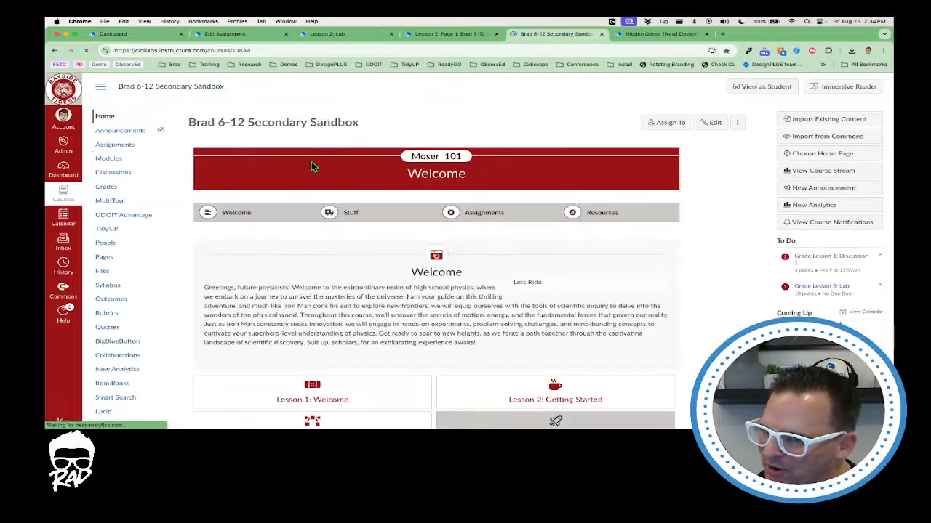
{"action": "scroll", "coordinate": [589, 283], "scroll_direction": "down", "scroll_amount": 5}
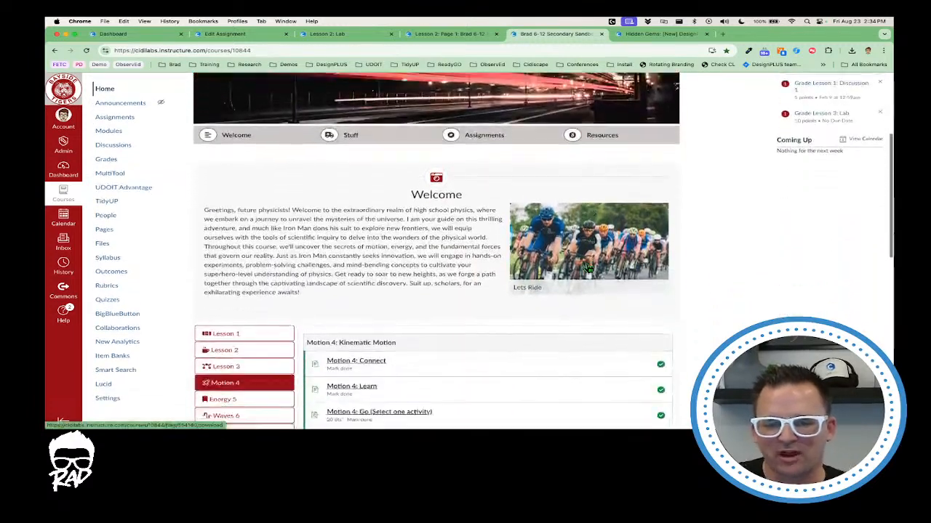
{"action": "scroll", "coordinate": [589, 269], "scroll_direction": "up", "scroll_amount": 5}
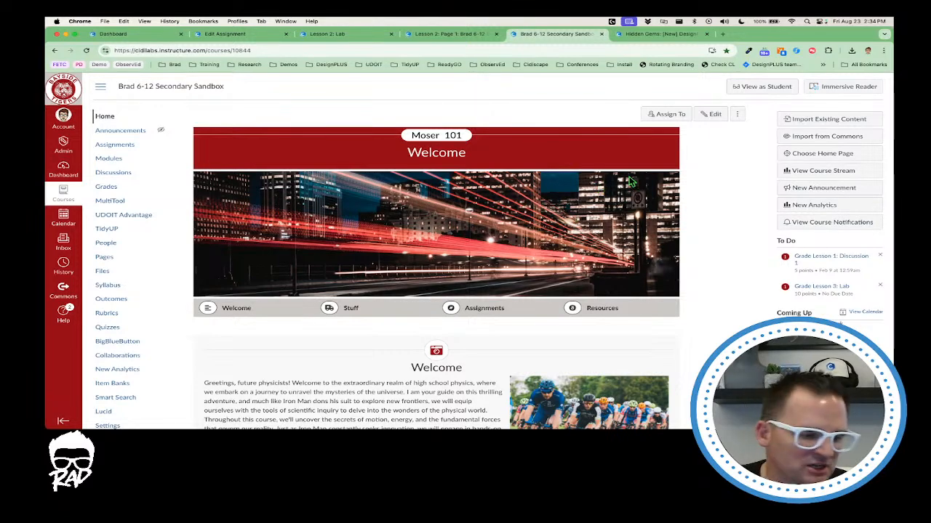
{"action": "scroll", "coordinate": [595, 211], "scroll_direction": "down", "scroll_amount": 8}
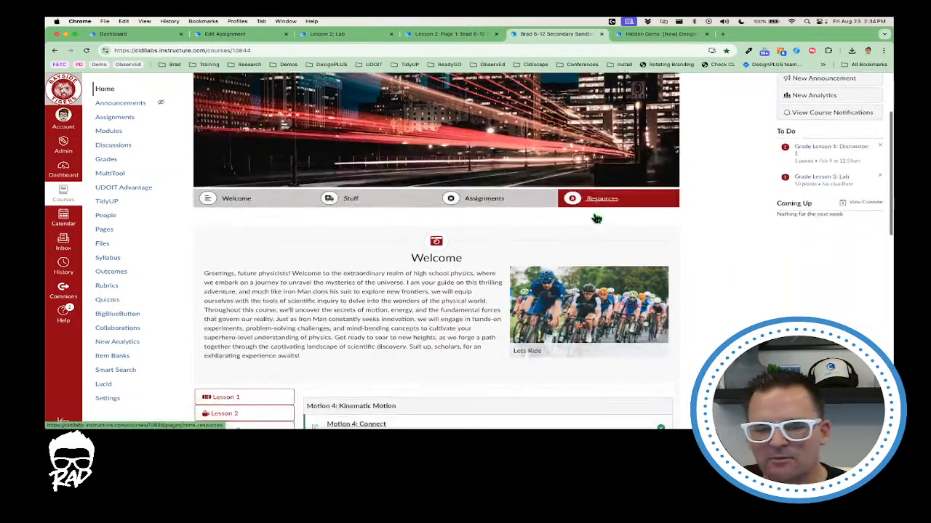
{"action": "scroll", "coordinate": [595, 214], "scroll_direction": "down", "scroll_amount": 5}
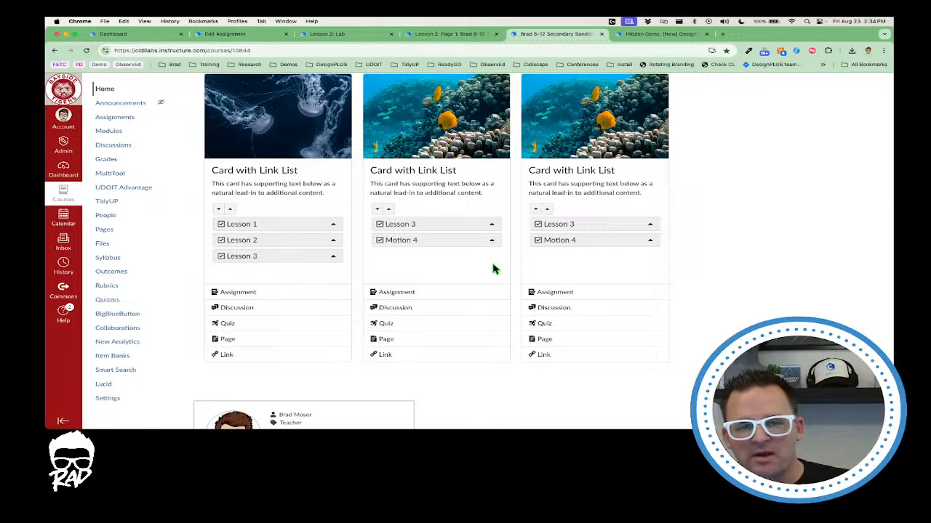
{"action": "scroll", "coordinate": [492, 269], "scroll_direction": "down", "scroll_amount": 3}
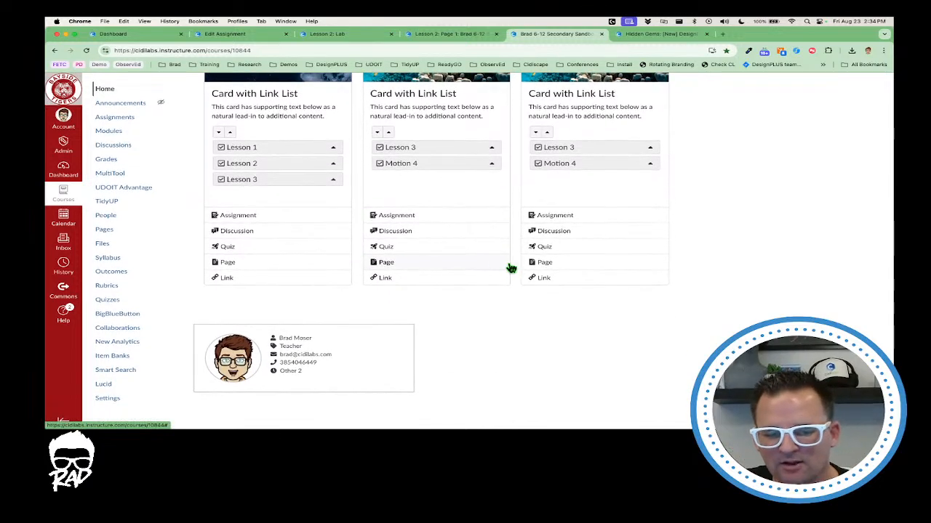
{"action": "scroll", "coordinate": [655, 210], "scroll_direction": "up", "scroll_amount": 10}
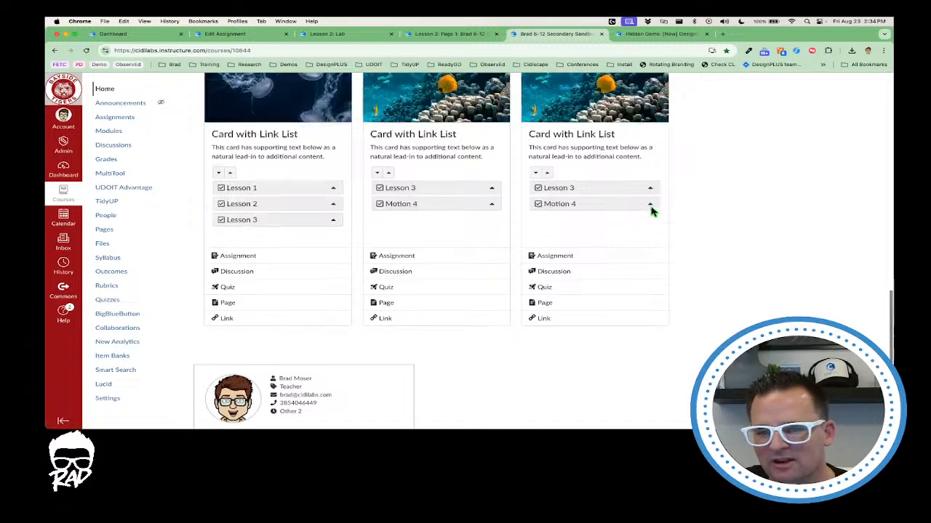